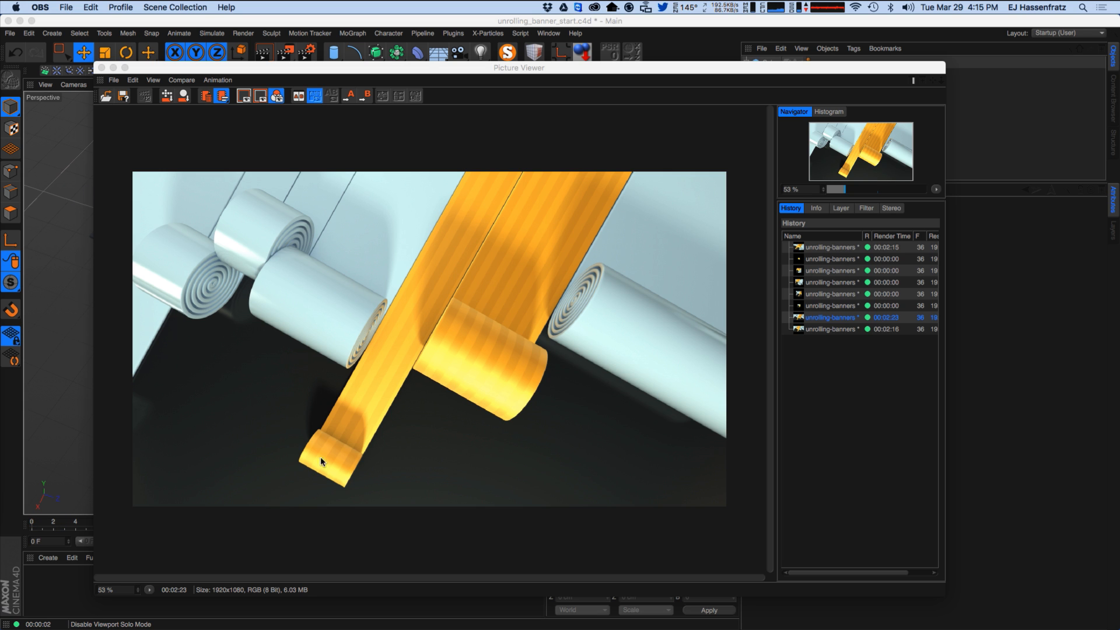
# Look over the rendered unrolling banner and the Beach Bum shot in Chrome, close the shot and return to Cinema 4D.
pyautogui.moveTo(424, 69); pyautogui.dragTo(454, 68)
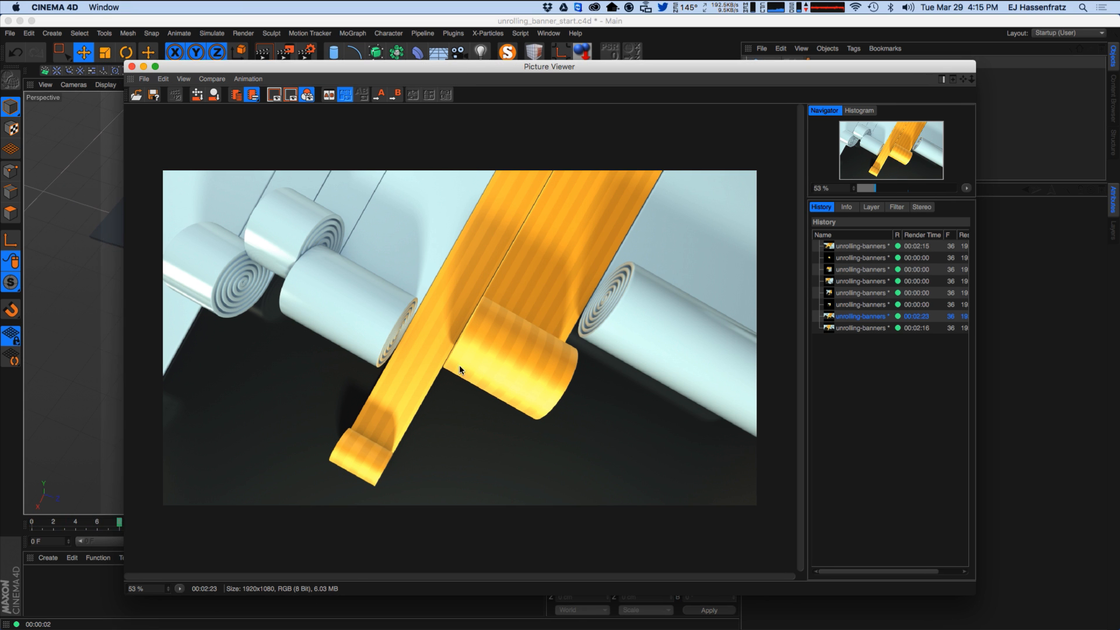
pyautogui.moveTo(488, 70); pyautogui.dragTo(0, 385)
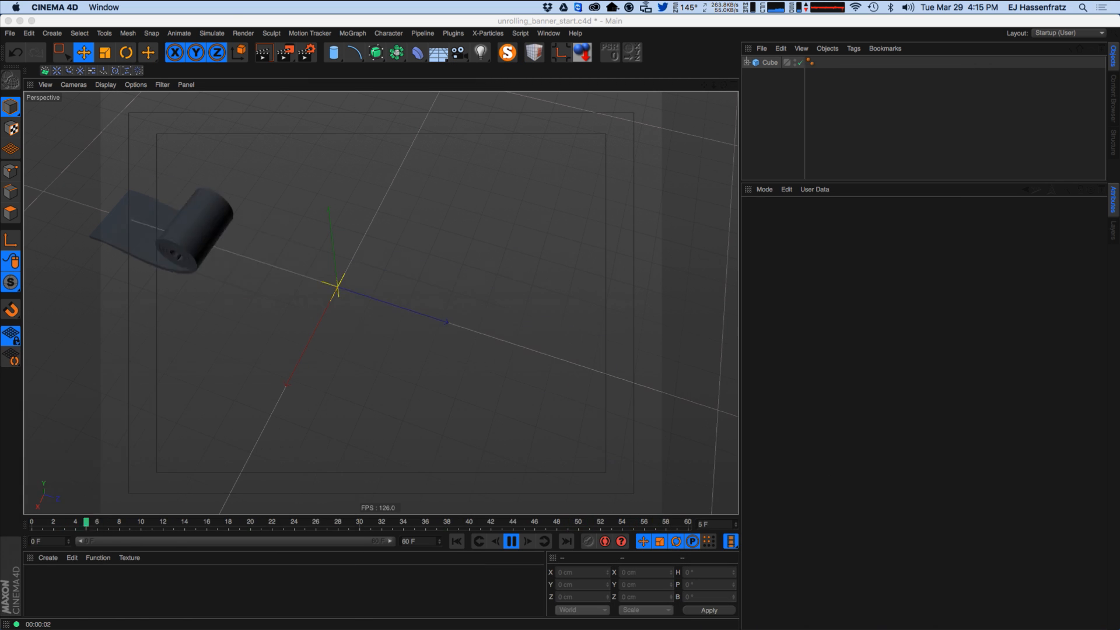
pyautogui.moveTo(0, 327); pyautogui.dragTo(511, 59)
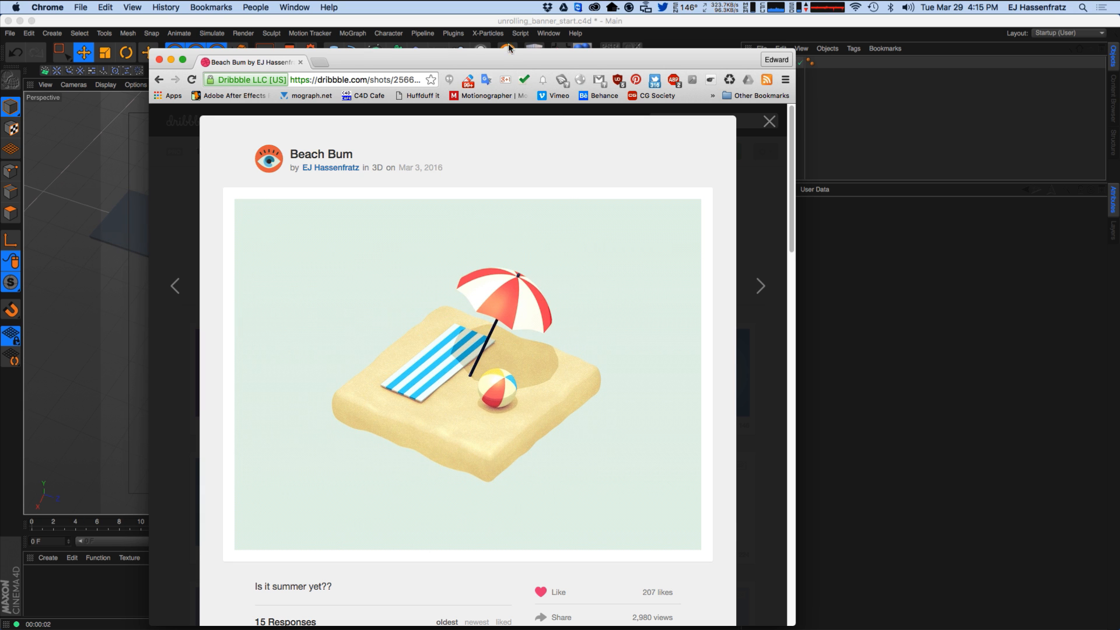
pyautogui.moveTo(500, 57); pyautogui.dragTo(491, 56)
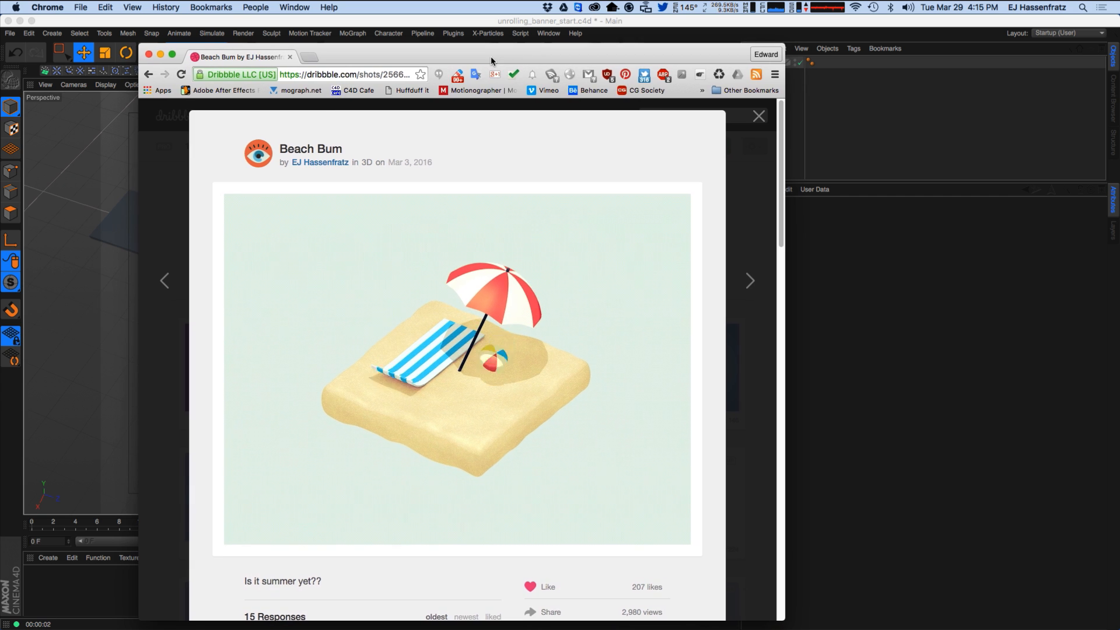
pyautogui.press('super+w')
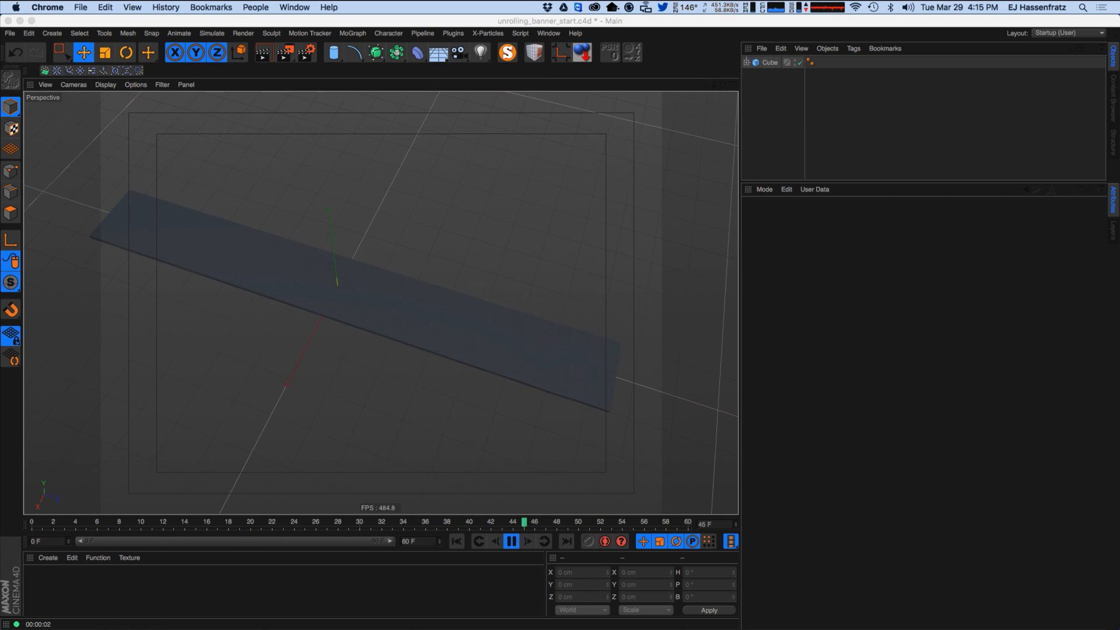
pyautogui.press('super+Tab')
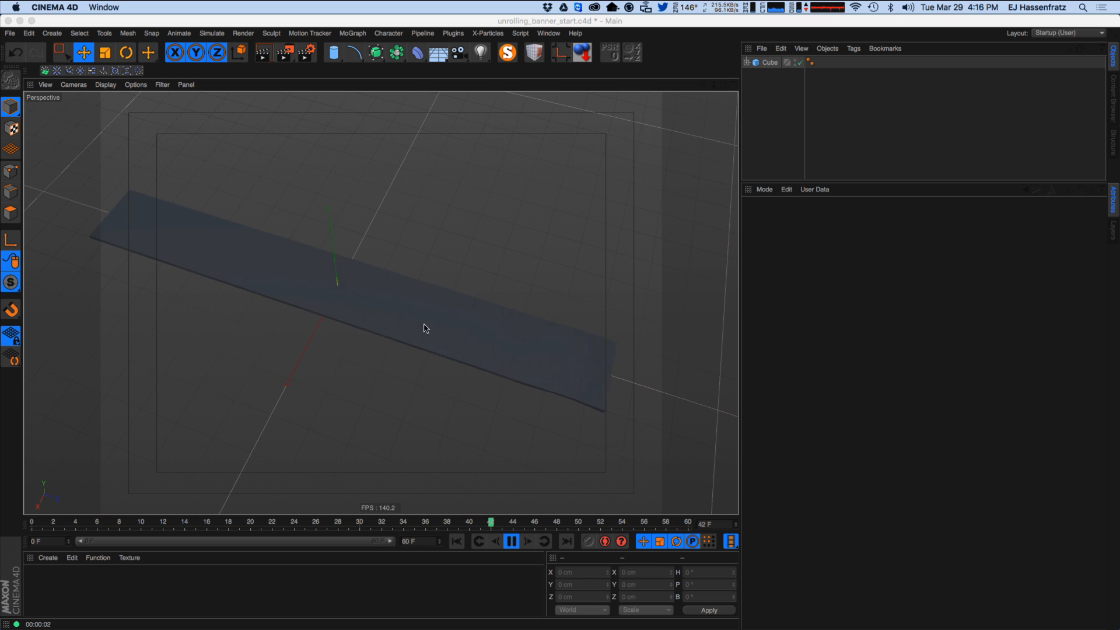
# Stop the unrolling animation, return to frame 0 and delete the finished example Cube.
pyautogui.click(391, 311)
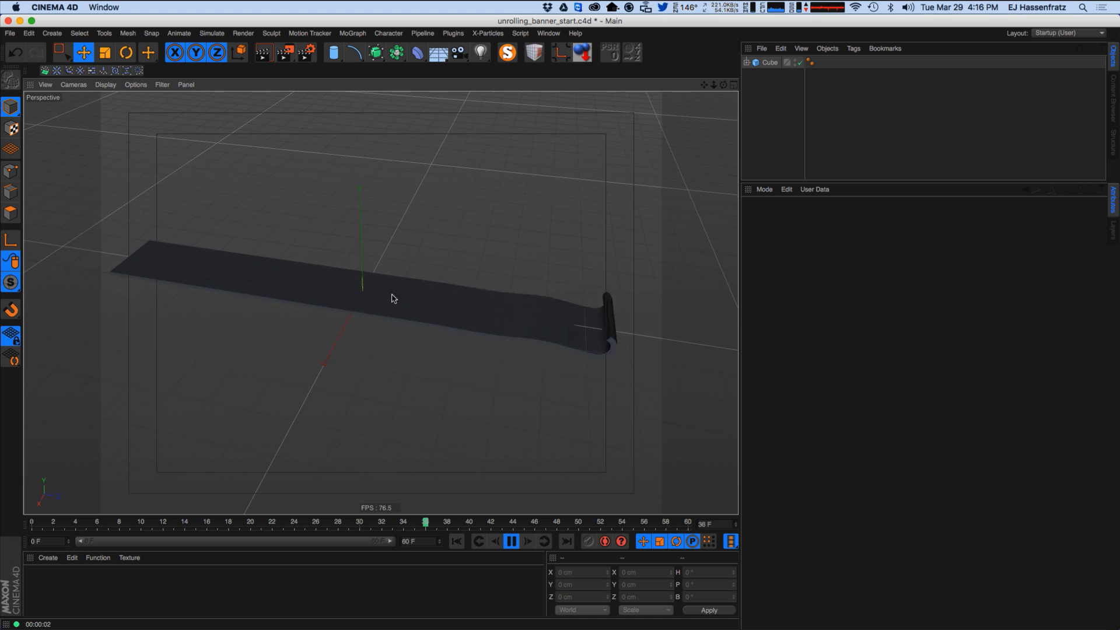
pyautogui.click(512, 542)
pyautogui.click(457, 542)
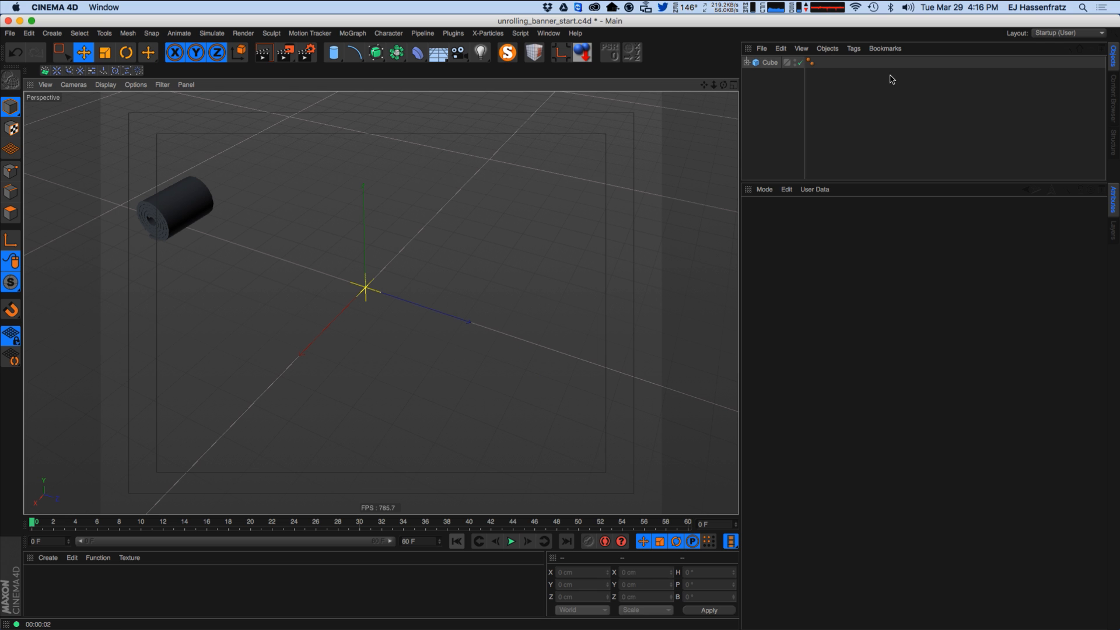
pyautogui.click(748, 63)
pyautogui.press('Delete')
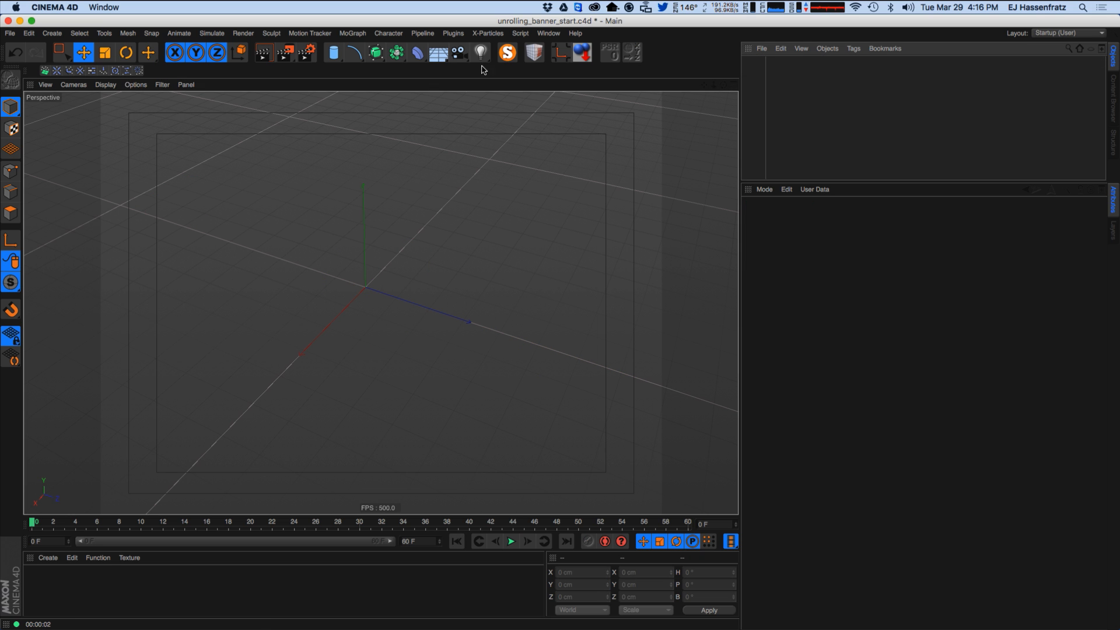
# Add a new cube flattened to about 40 cm high, and switch the viewport display to Gouraud Shading (Lines).
pyautogui.moveTo(333, 53); pyautogui.dragTo(347, 117)
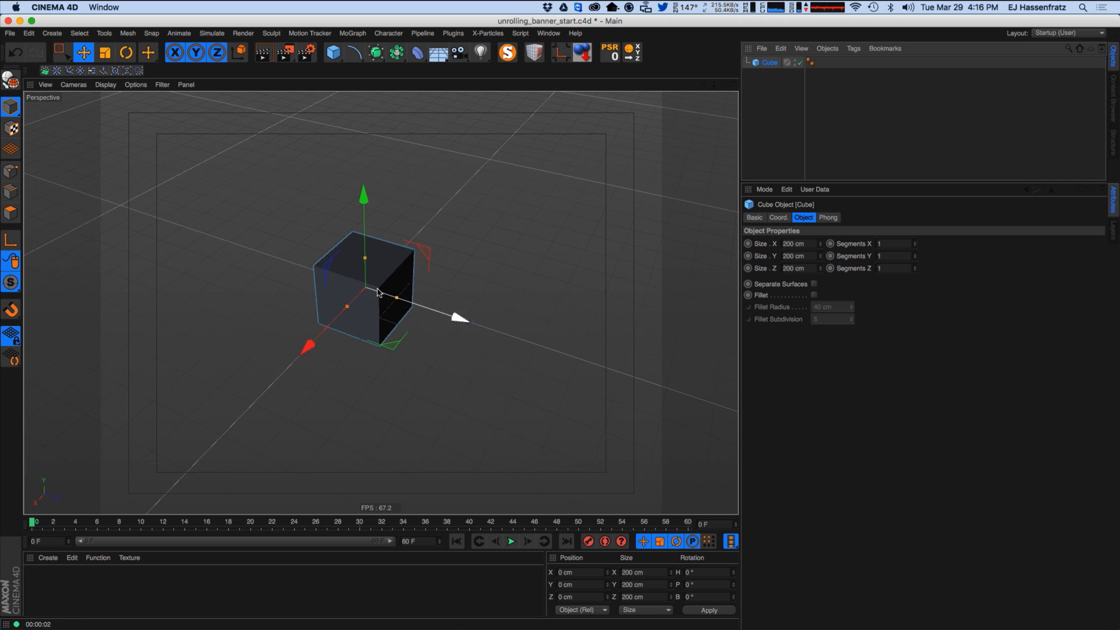
pyautogui.moveTo(365, 257); pyautogui.dragTo(435, 287)
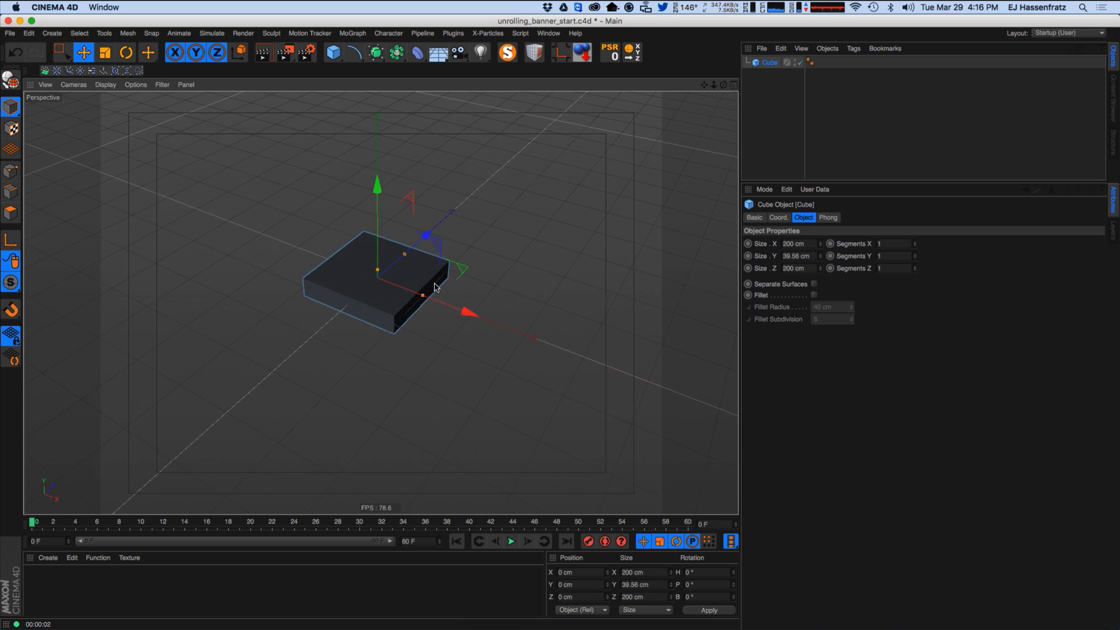
pyautogui.click(106, 84)
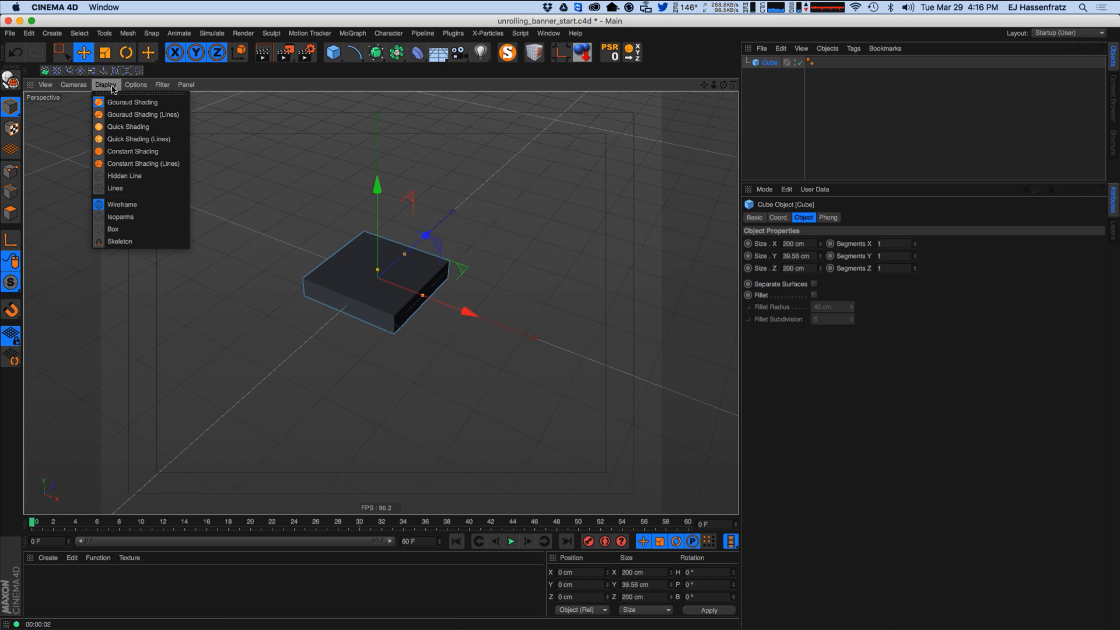
pyautogui.click(117, 115)
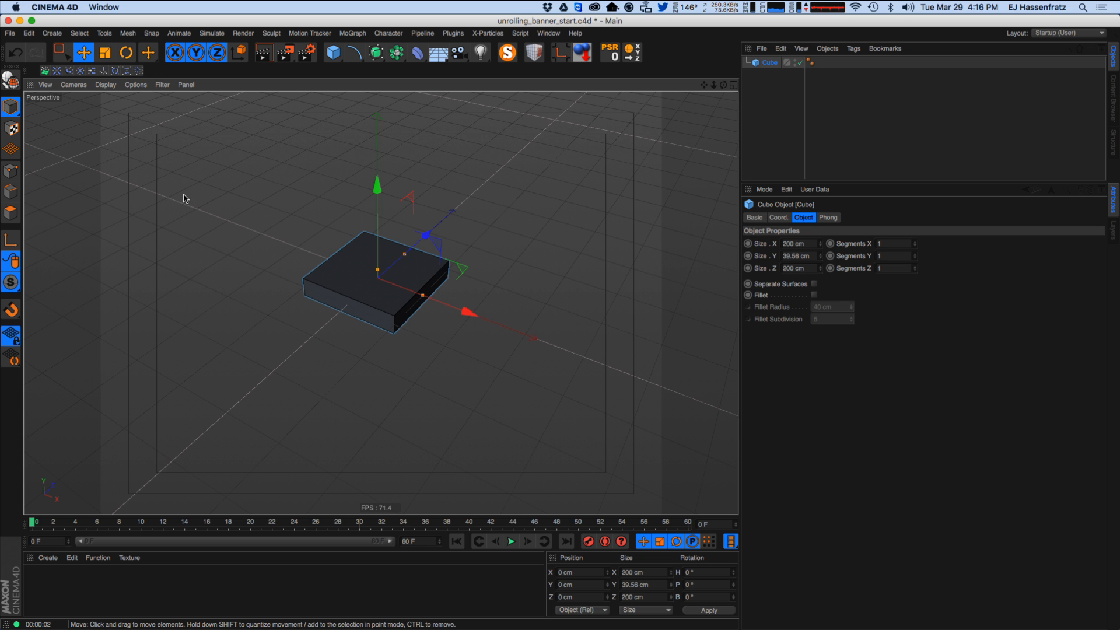
# Stretch the cube into a long thin strip with Size X 1750 cm and Size Y 10 cm.
pyautogui.keyDown('alt'); pyautogui.moveTo(400, 260); pyautogui.dragTo(730, 260); pyautogui.keyUp('alt')
pyautogui.keyDown('alt'); pyautogui.moveTo(414, 320); pyautogui.dragTo(394, 292); pyautogui.keyUp('alt')
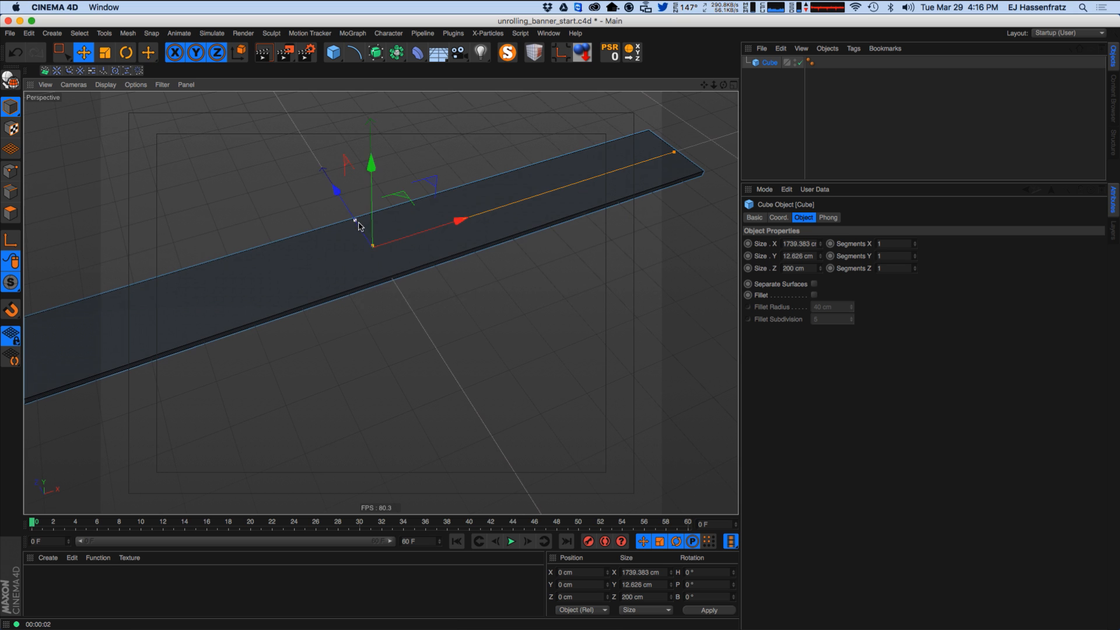
pyautogui.keyDown('alt'); pyautogui.moveTo(430, 239); pyautogui.dragTo(467, 251); pyautogui.keyUp('alt')
pyautogui.keyDown('alt'); pyautogui.moveTo(463, 242); pyautogui.dragTo(391, 280, button='right'); pyautogui.keyUp('alt')
pyautogui.keyDown('alt'); pyautogui.moveTo(381, 302); pyautogui.dragTo(412, 281); pyautogui.keyUp('alt')
pyautogui.keyDown('alt'); pyautogui.moveTo(412, 280); pyautogui.dragTo(425, 280, button='right'); pyautogui.keyUp('alt')
pyautogui.doubleClick(799, 242)
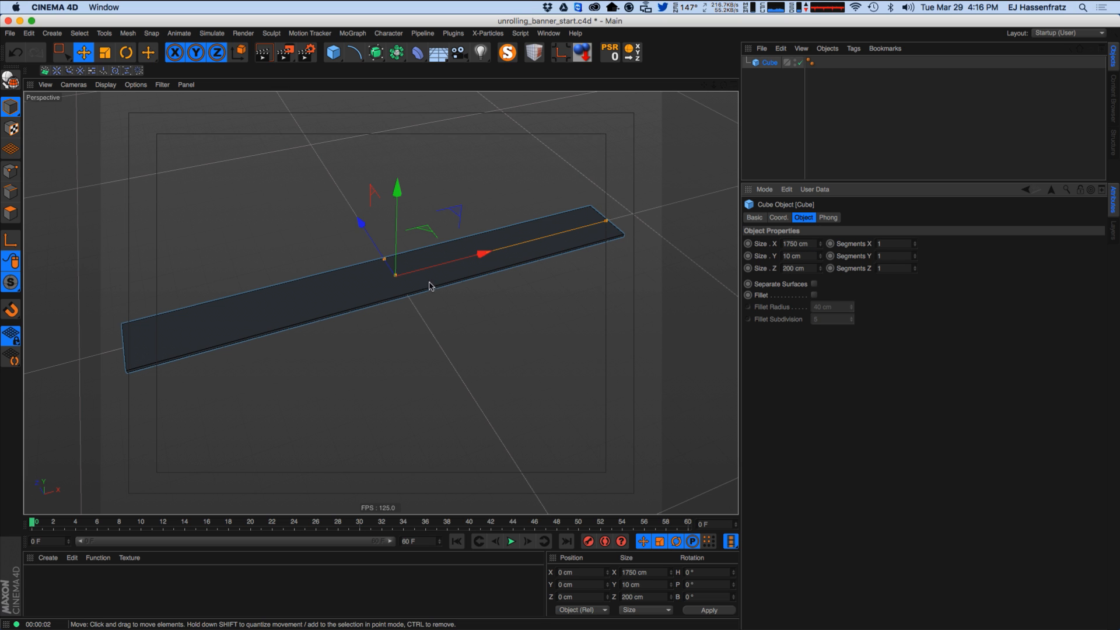
# Subdivide the strip along its length by setting Segments X to 90.
pyautogui.keyDown('alt'); pyautogui.moveTo(413, 276); pyautogui.dragTo(444, 268, button='right'); pyautogui.keyUp('alt')
pyautogui.scroll(-5, 425, 290)
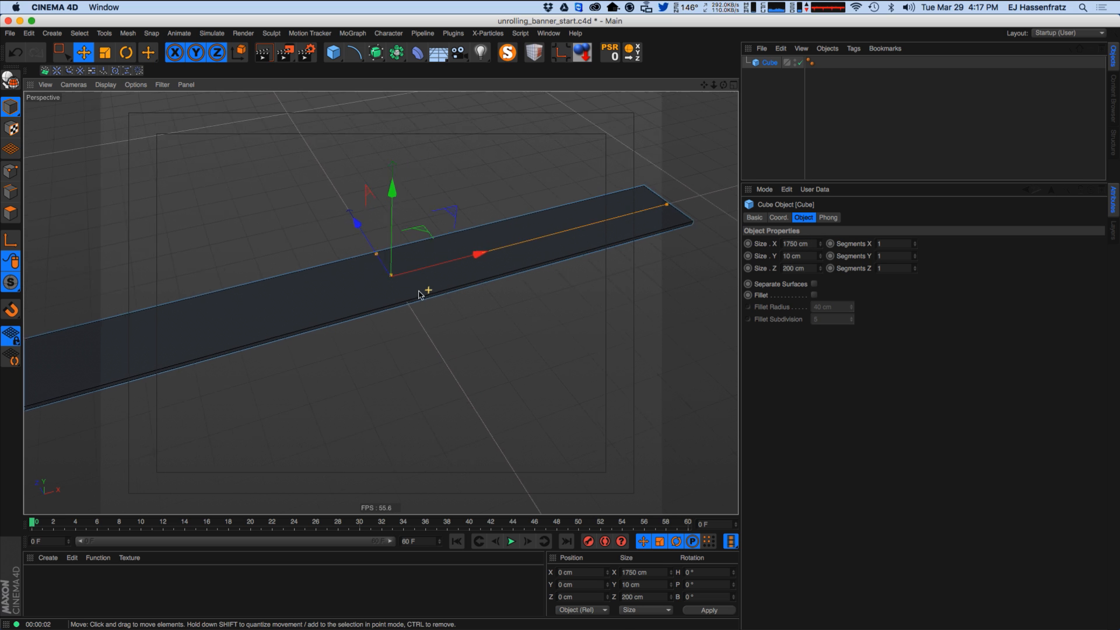
pyautogui.keyDown('alt'); pyautogui.moveTo(428, 288); pyautogui.dragTo(439, 293, button='middle'); pyautogui.keyUp('alt')
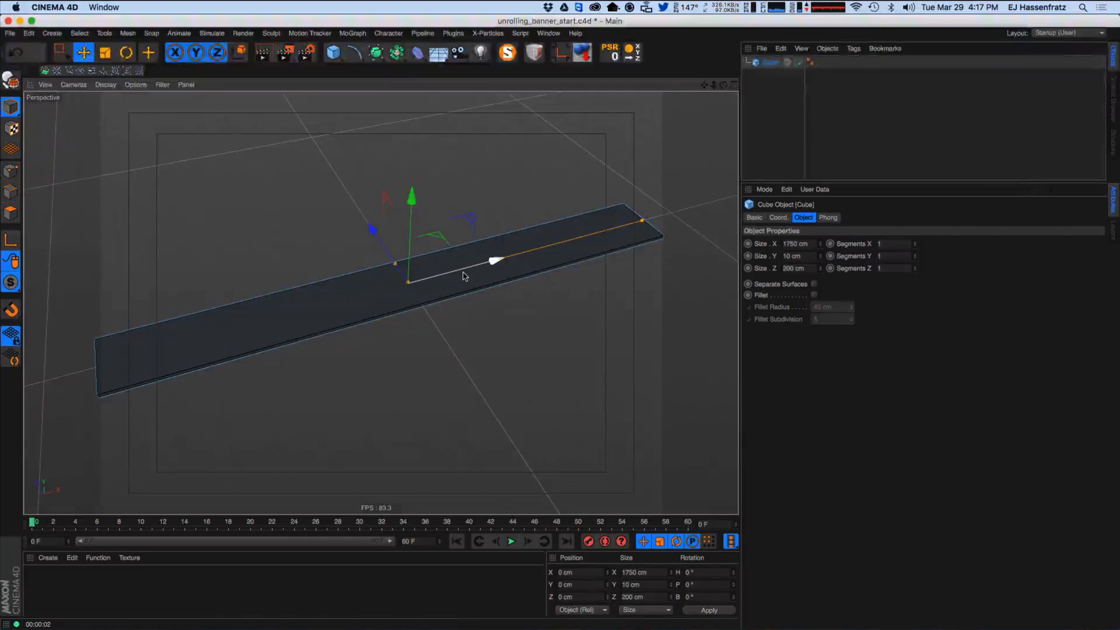
pyautogui.moveTo(915, 247); pyautogui.dragTo(924, 202)
pyautogui.moveTo(910, 255); pyautogui.dragTo(916, 245)
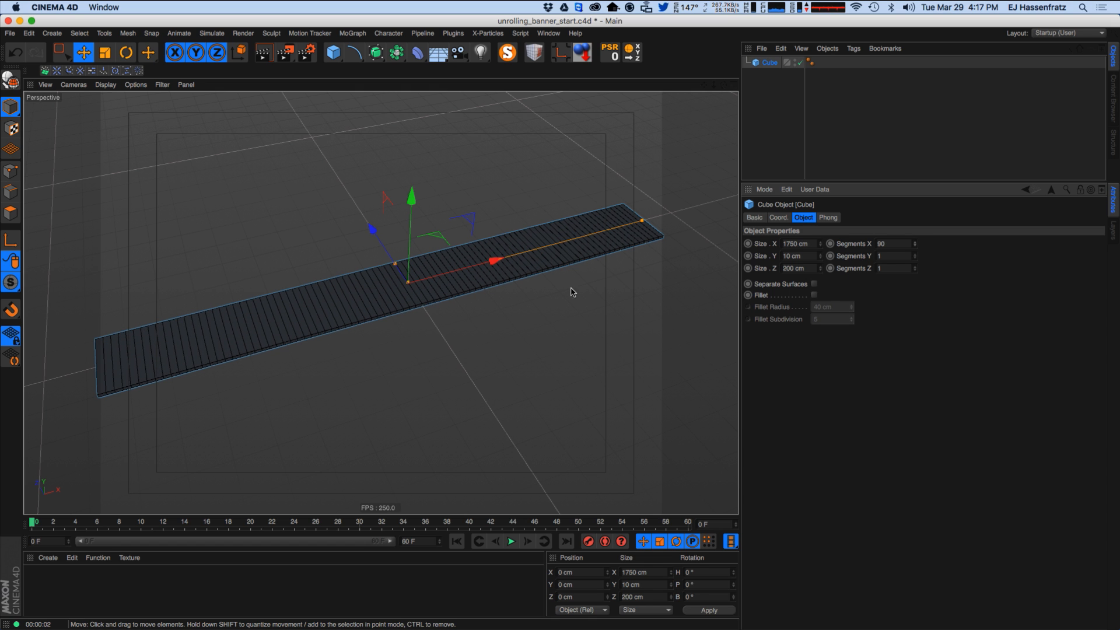
# Add a Bend deformer and make it a child of the Cube.
pyautogui.click(418, 55)
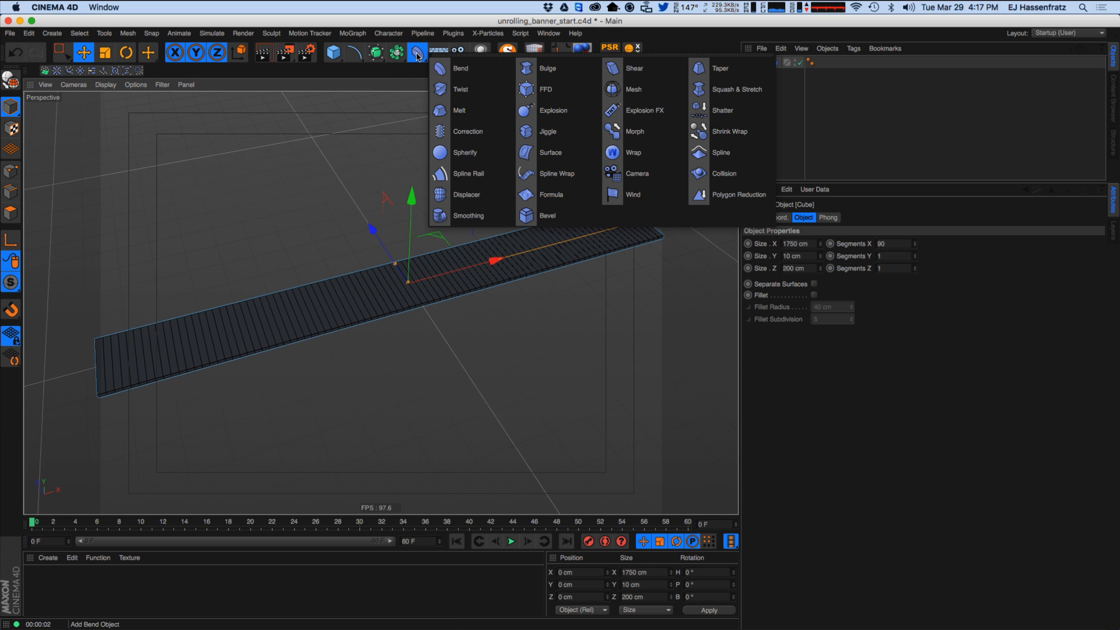
pyautogui.click(461, 68)
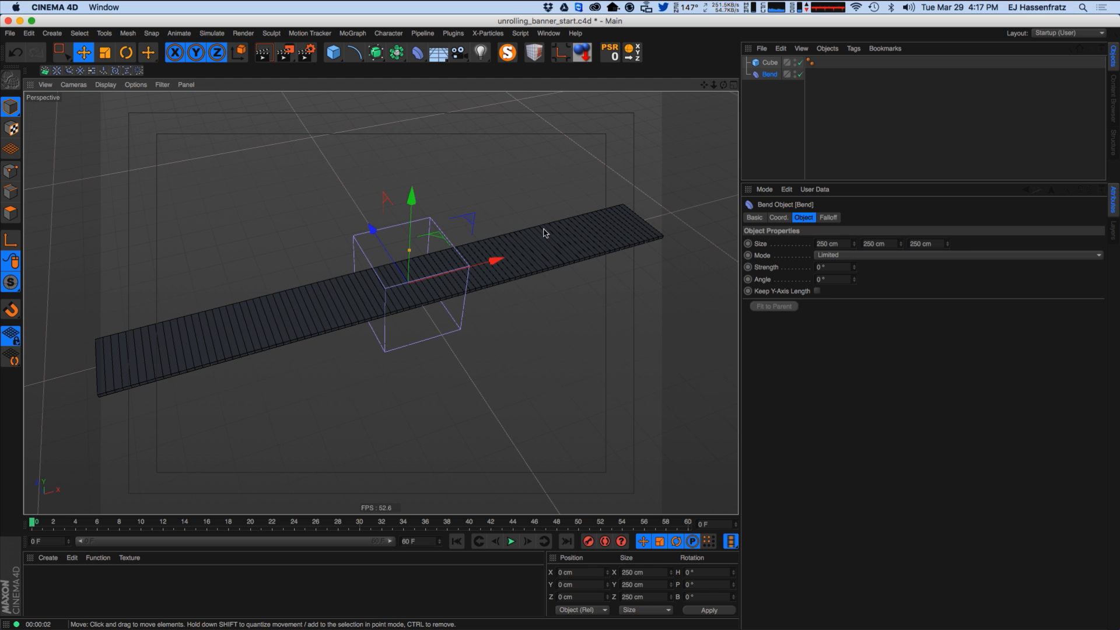
pyautogui.keyDown('alt'); pyautogui.moveTo(455, 300); pyautogui.dragTo(451, 283); pyautogui.keyUp('alt')
pyautogui.moveTo(771, 64); pyautogui.dragTo(772, 64)
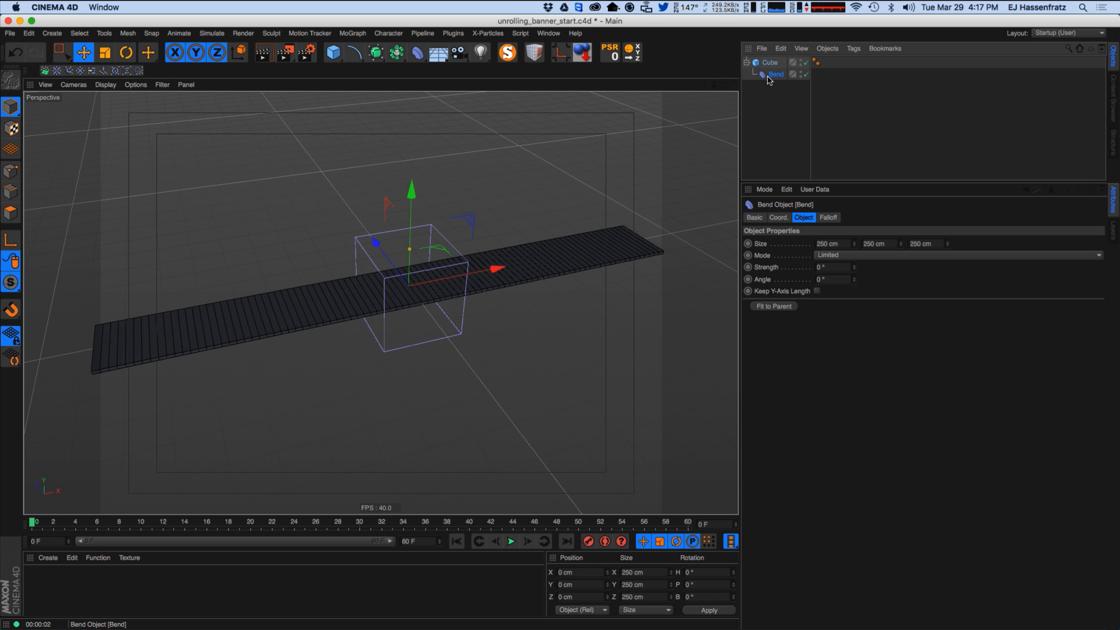
# Try bending the strip with the deformer in its default orientation, and undo the strength change.
pyautogui.keyDown('alt'); pyautogui.moveTo(430, 263); pyautogui.dragTo(442, 231, button='right'); pyautogui.keyUp('alt')
pyautogui.moveTo(853, 269); pyautogui.dragTo(853, 254)
pyautogui.press('super+z')
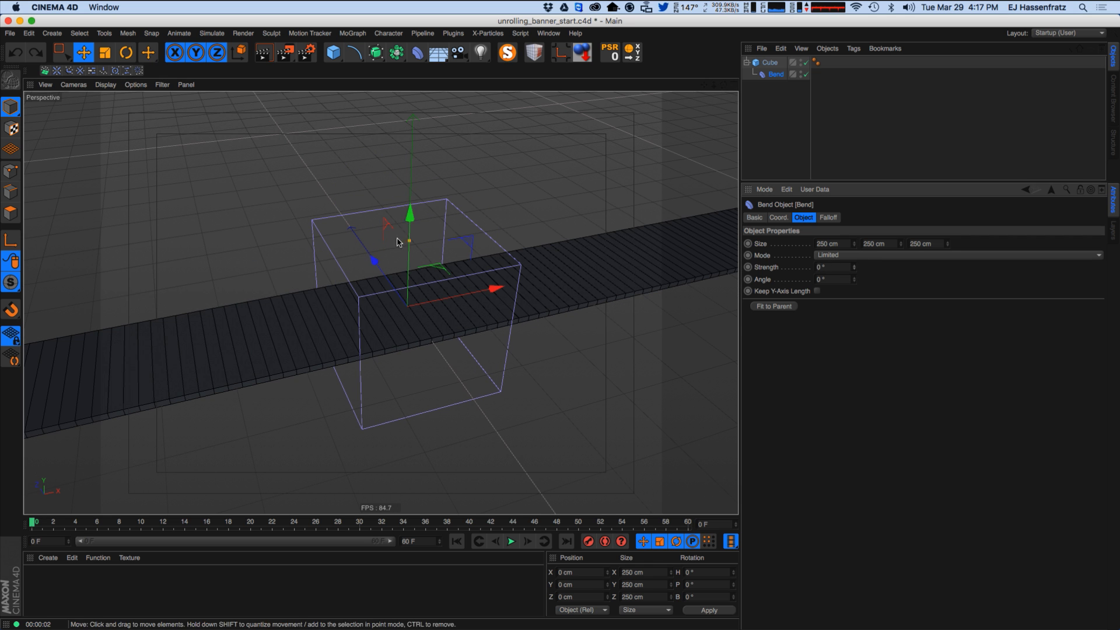
# Rotate the Bend deformer 90° on its bank axis so that it aligns with the strip's length.
pyautogui.press('r')
pyautogui.moveTo(378, 268); pyautogui.dragTo(492, 262)
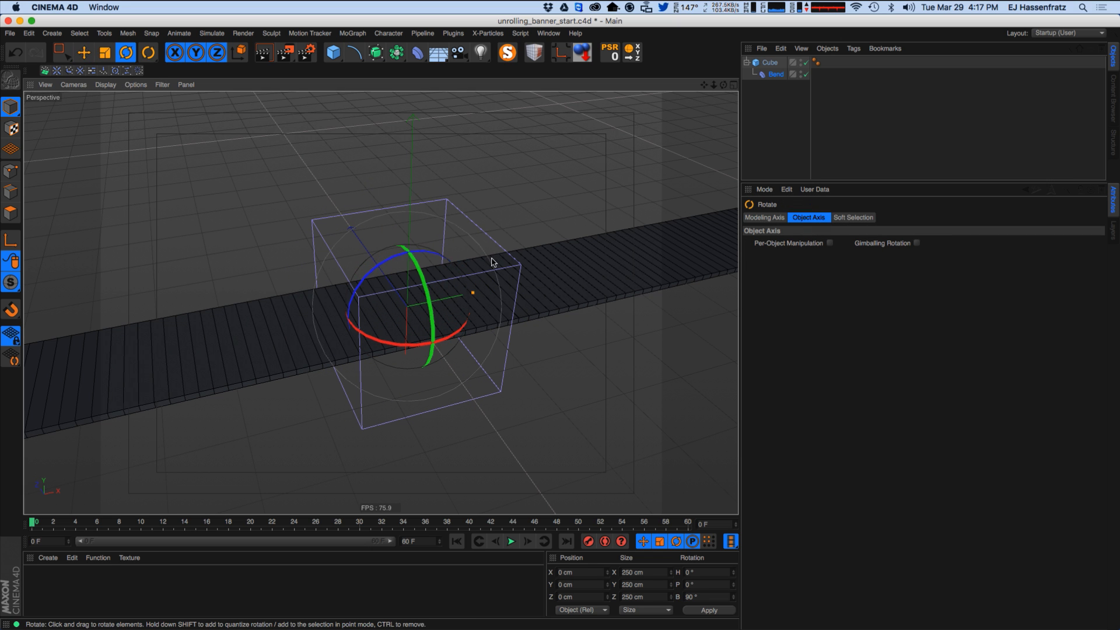
pyautogui.press('e')
# Try a Bend strength of about -86° on the strip, and undo it.
pyautogui.click(775, 74)
pyautogui.moveTo(854, 268); pyautogui.dragTo(851, 315)
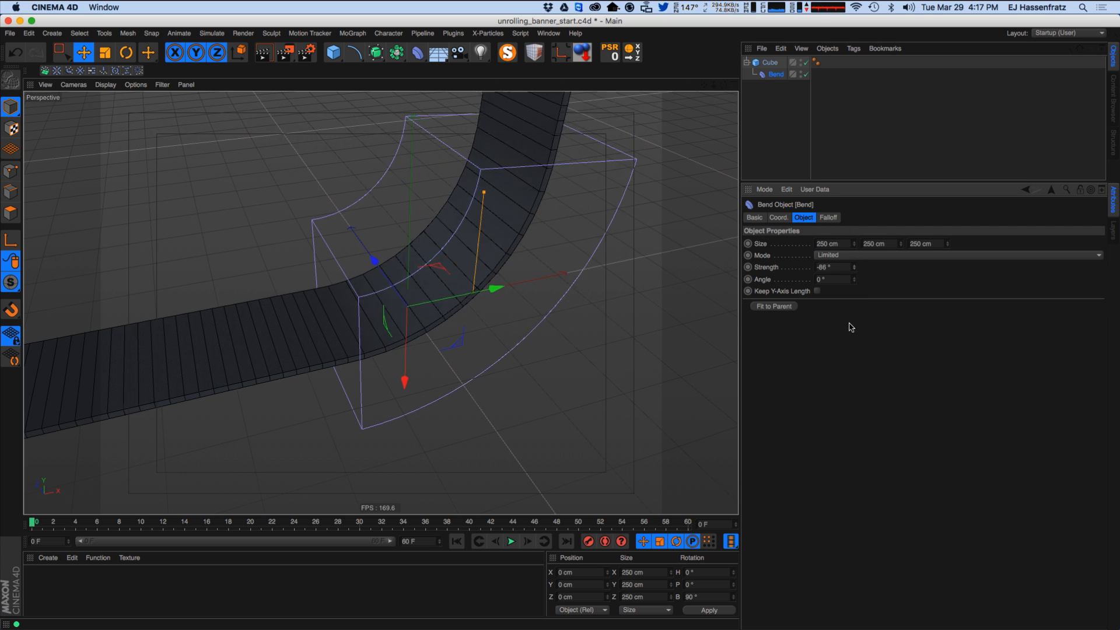
pyautogui.hotkey('ctrl', 'z')
# Fit the Bend deformer's size to its parent Cube.
pyautogui.keyDown('alt'); pyautogui.moveTo(410, 323); pyautogui.dragTo(314, 360, button='right'); pyautogui.keyUp('alt')
pyautogui.keyDown('alt'); pyautogui.moveTo(338, 329); pyautogui.dragTo(380, 302, button='middle'); pyautogui.keyUp('alt')
pyautogui.keyDown('alt'); pyautogui.moveTo(380, 303); pyautogui.dragTo(470, 307, button='right'); pyautogui.keyUp('alt')
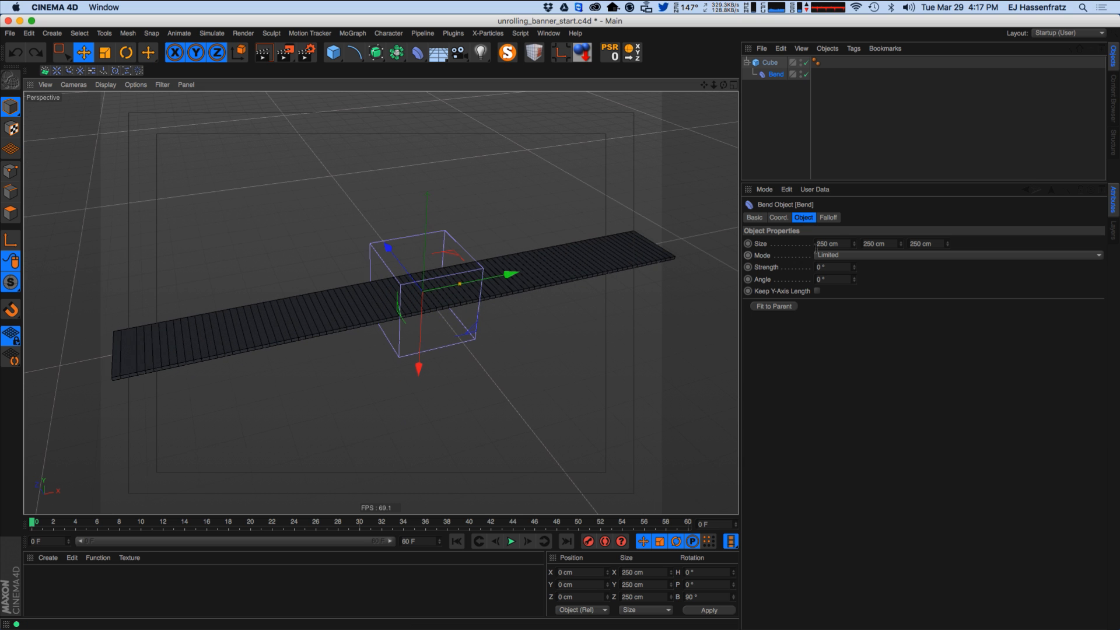
pyautogui.click(788, 306)
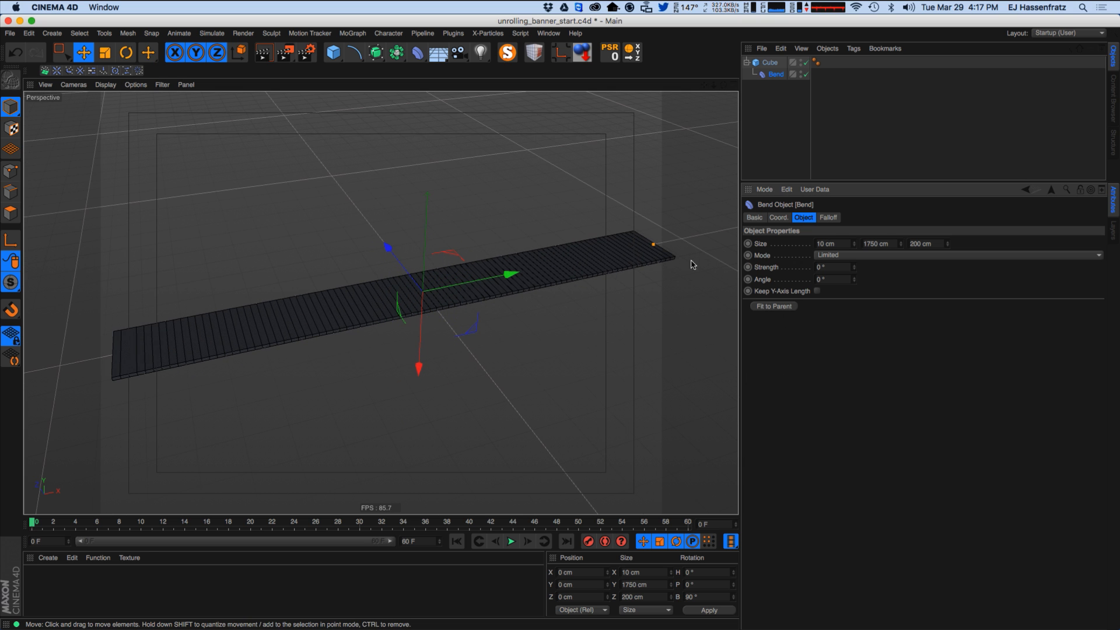
pyautogui.keyDown('alt'); pyautogui.moveTo(631, 254); pyautogui.dragTo(600, 258, button='middle'); pyautogui.keyUp('alt')
pyautogui.keyDown('alt'); pyautogui.moveTo(600, 257); pyautogui.dragTo(565, 267, button='right'); pyautogui.keyUp('alt')
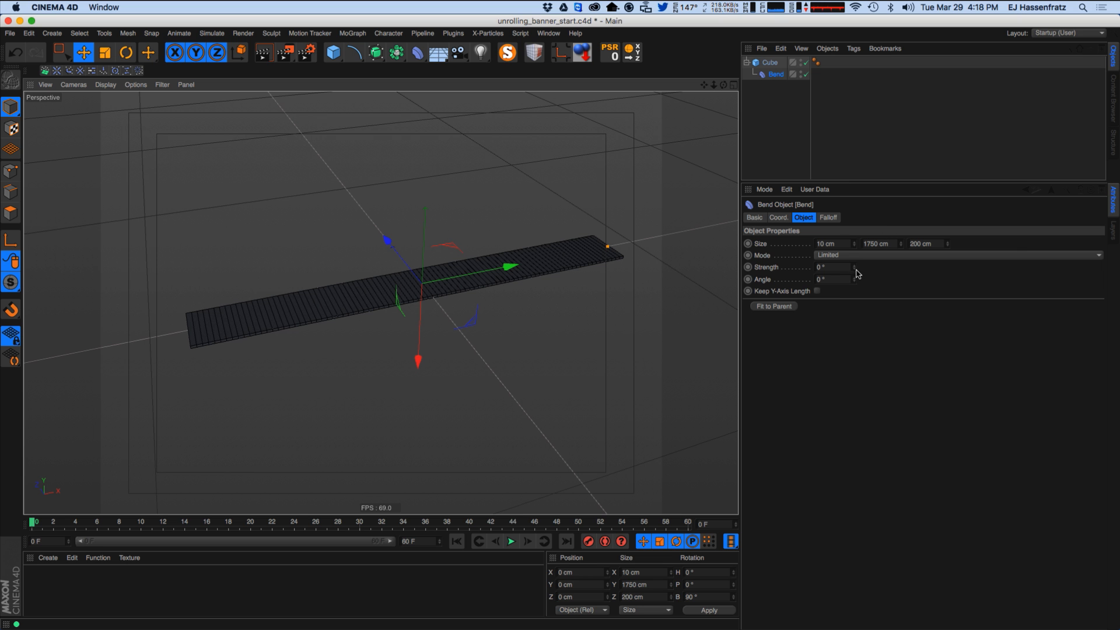
# Roll the whole strip into a tight coil by setting the Bend strength to about -2021°.
pyautogui.moveTo(854, 268); pyautogui.dragTo(821, 629)
pyautogui.keyDown('alt'); pyautogui.moveTo(238, 312); pyautogui.dragTo(481, 290, button='middle'); pyautogui.keyUp('alt')
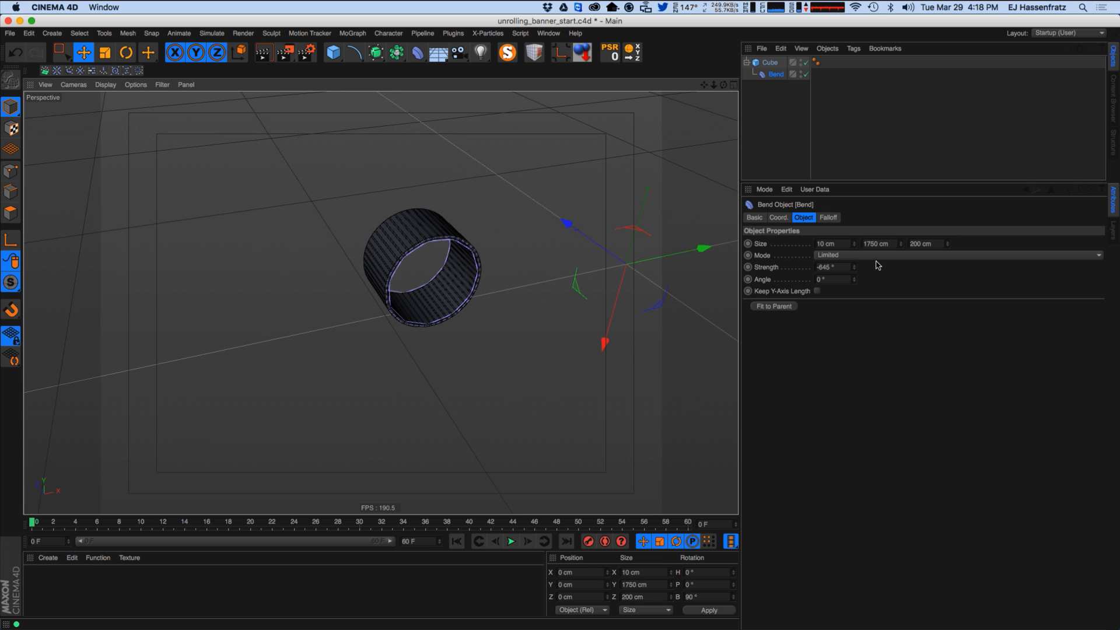
pyautogui.moveTo(854, 269); pyautogui.dragTo(807, 602)
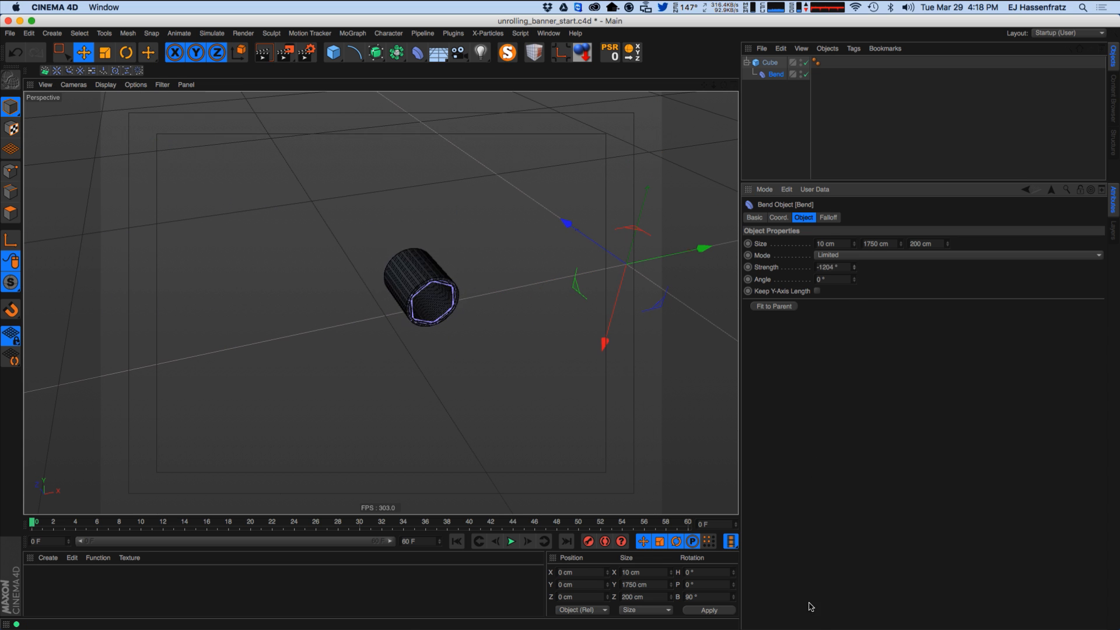
pyautogui.keyDown('alt'); pyautogui.moveTo(439, 303); pyautogui.dragTo(488, 287, button='right'); pyautogui.keyUp('alt')
pyautogui.keyDown('alt'); pyautogui.moveTo(487, 287); pyautogui.dragTo(422, 308); pyautogui.keyUp('alt')
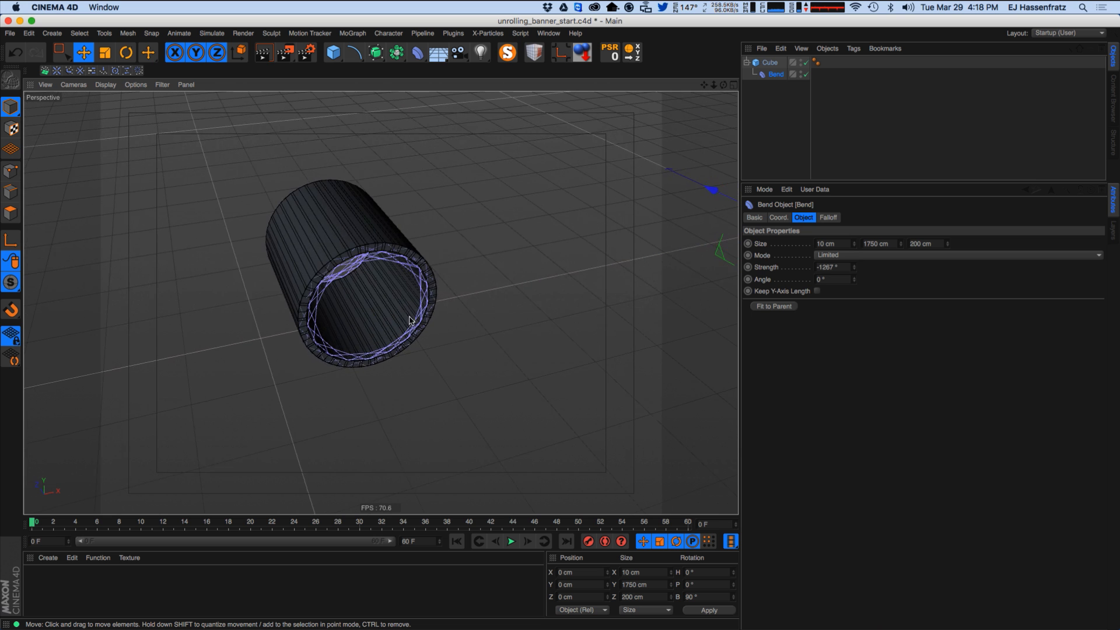
pyautogui.keyDown('alt'); pyautogui.moveTo(421, 308); pyautogui.dragTo(458, 302, button='right'); pyautogui.keyUp('alt')
pyautogui.moveTo(855, 267); pyautogui.dragTo(815, 610)
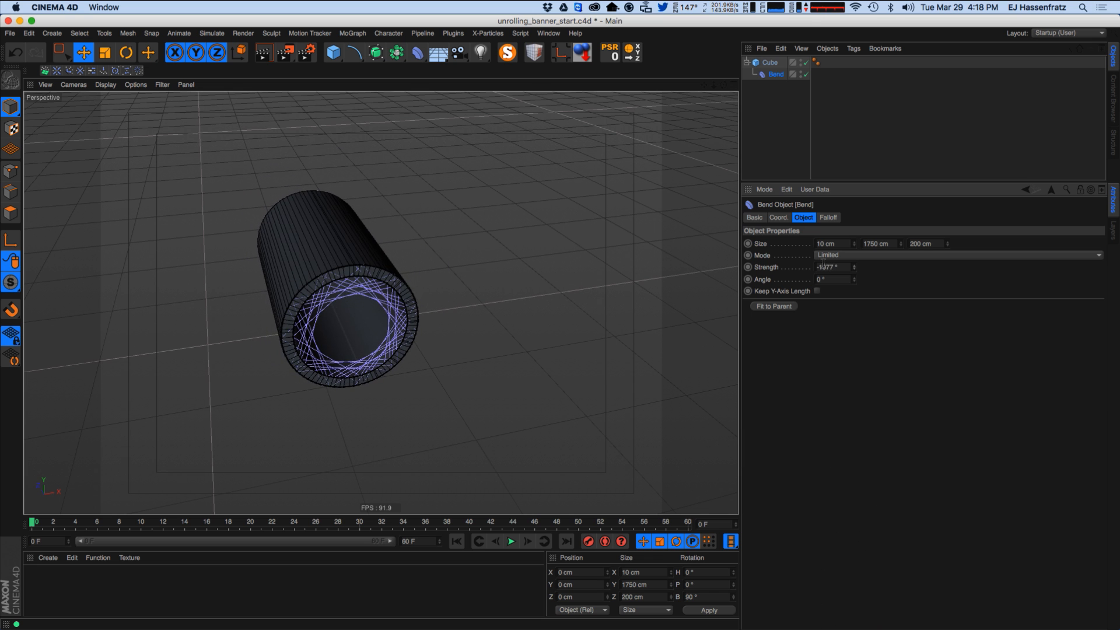
pyautogui.moveTo(848, 291); pyautogui.dragTo(848, 295)
pyautogui.keyDown('alt'); pyautogui.moveTo(353, 334); pyautogui.dragTo(375, 265); pyautogui.keyUp('alt')
pyautogui.keyDown('alt'); pyautogui.moveTo(353, 280); pyautogui.dragTo(338, 304); pyautogui.keyUp('alt')
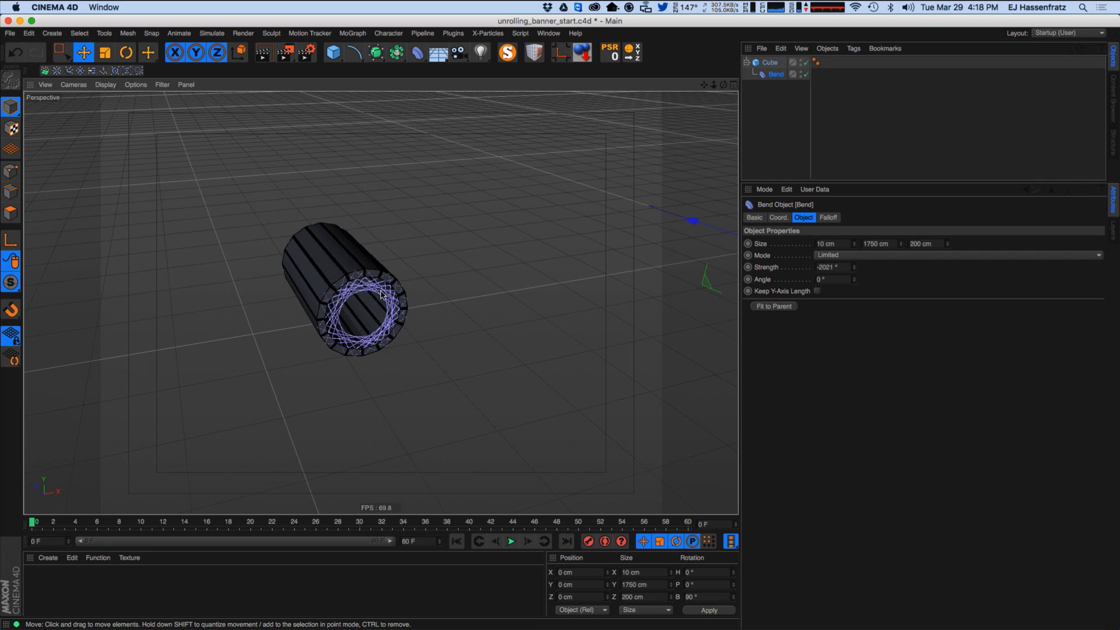
# Try a bank rotation of 91° on the Bend deformer, and return it to 90°.
pyautogui.click(778, 218)
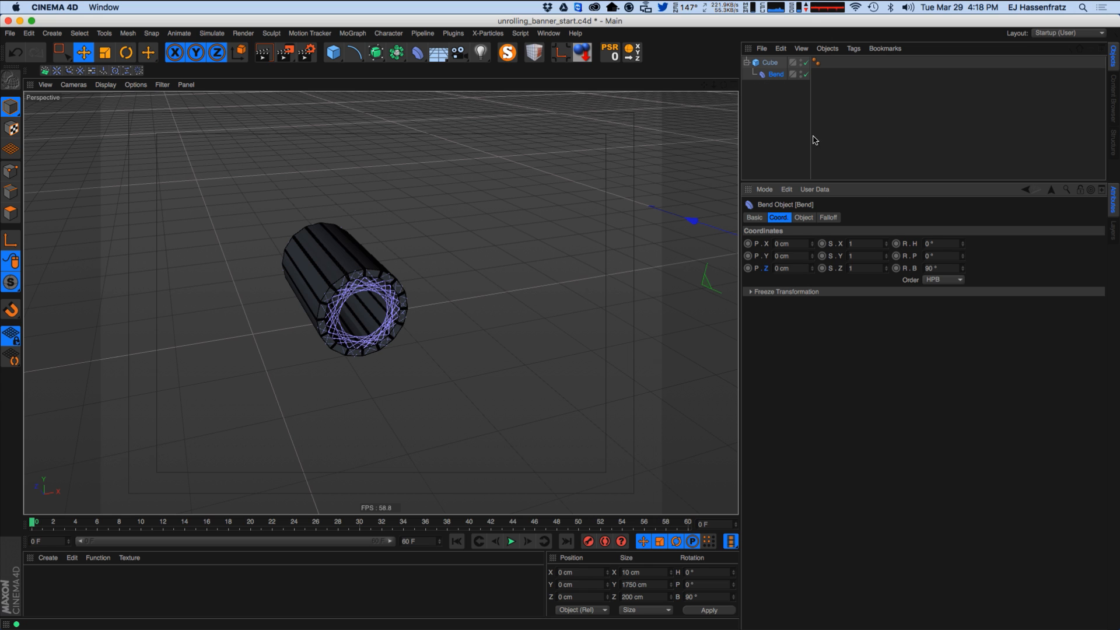
pyautogui.click(964, 266)
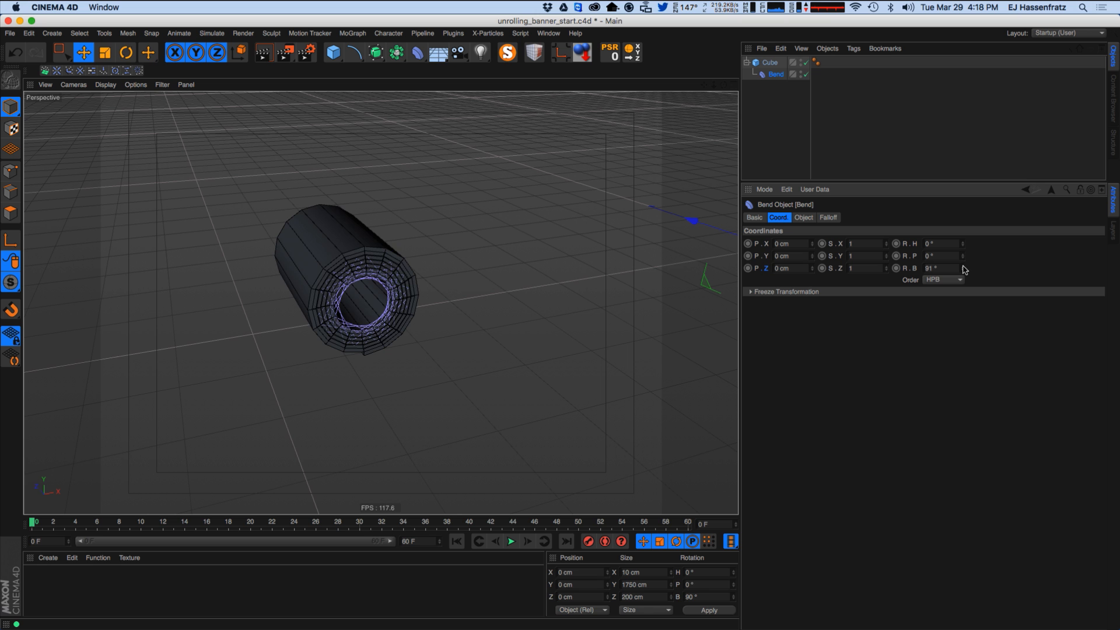
pyautogui.click(963, 269)
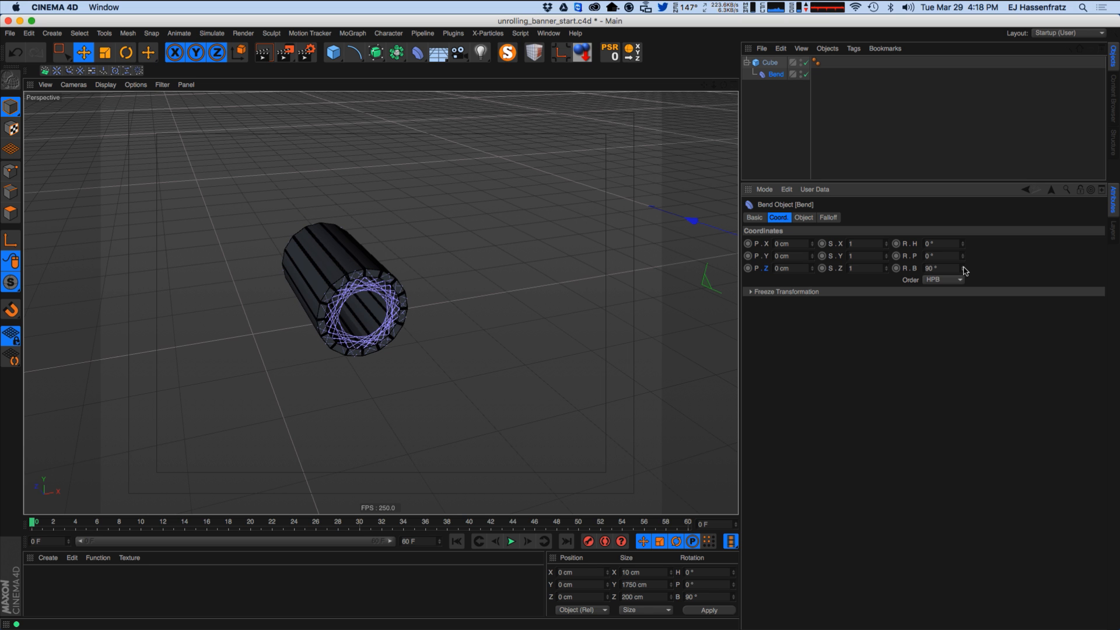
# Increase the Bend deformer's bank rotation in steps to 93° so the coil forms an open spiral.
pyautogui.click(963, 266)
pyautogui.keyDown('alt'); pyautogui.moveTo(364, 300); pyautogui.dragTo(330, 259); pyautogui.keyUp('alt')
pyautogui.press('super+r')
pyautogui.keyDown('alt'); pyautogui.moveTo(344, 289); pyautogui.dragTo(322, 232, button='right'); pyautogui.keyUp('alt')
pyautogui.keyDown('alt'); pyautogui.moveTo(322, 232); pyautogui.dragTo(343, 250, button='middle'); pyautogui.keyUp('alt')
pyautogui.keyDown('alt'); pyautogui.moveTo(376, 314); pyautogui.dragTo(354, 279); pyautogui.keyUp('alt')
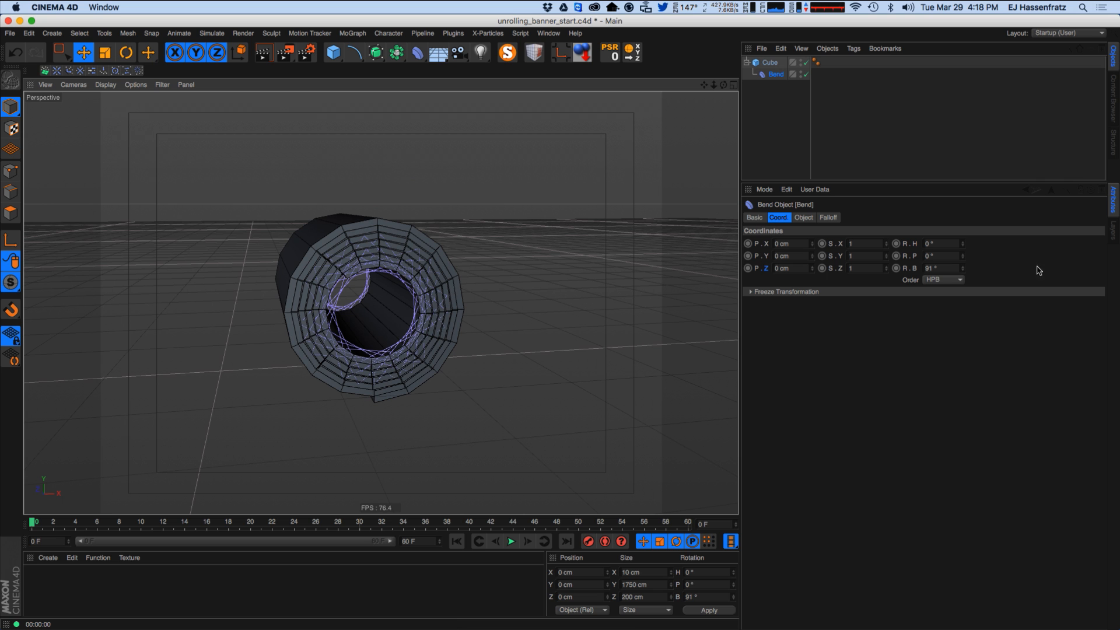
pyautogui.moveTo(964, 272); pyautogui.dragTo(963, 270)
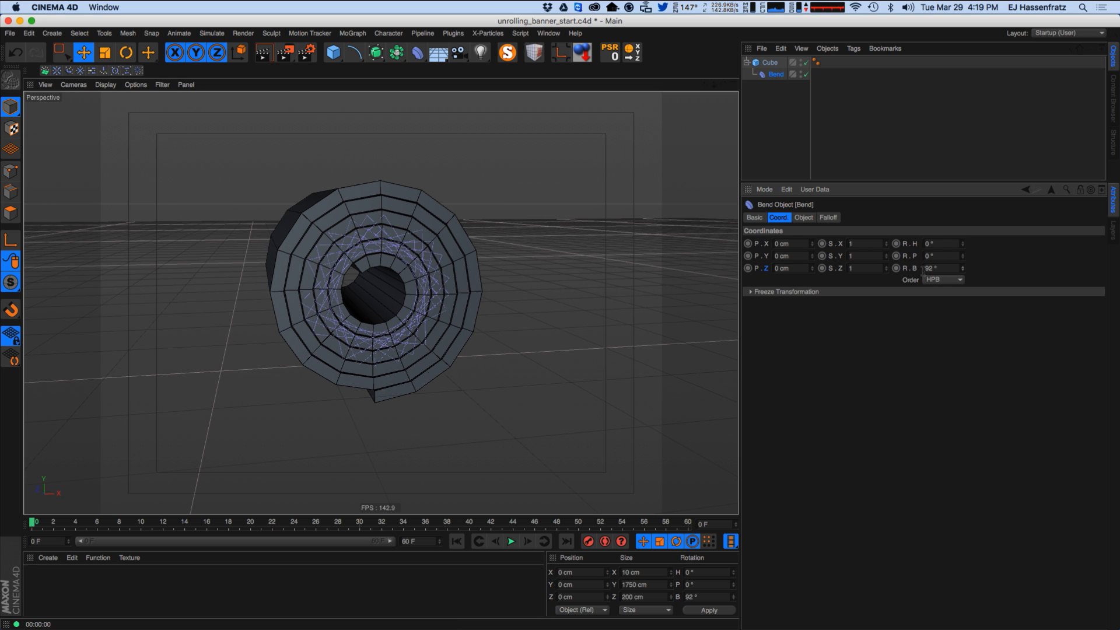
pyautogui.moveTo(419, 312)
pyautogui.keyDown('alt'); pyautogui.mouseDown()
pyautogui.moveTo(436, 315)
pyautogui.moveTo(397, 307)
pyautogui.moveTo(447, 322)
pyautogui.moveTo(421, 326)
pyautogui.mouseUp(); pyautogui.keyUp('alt')
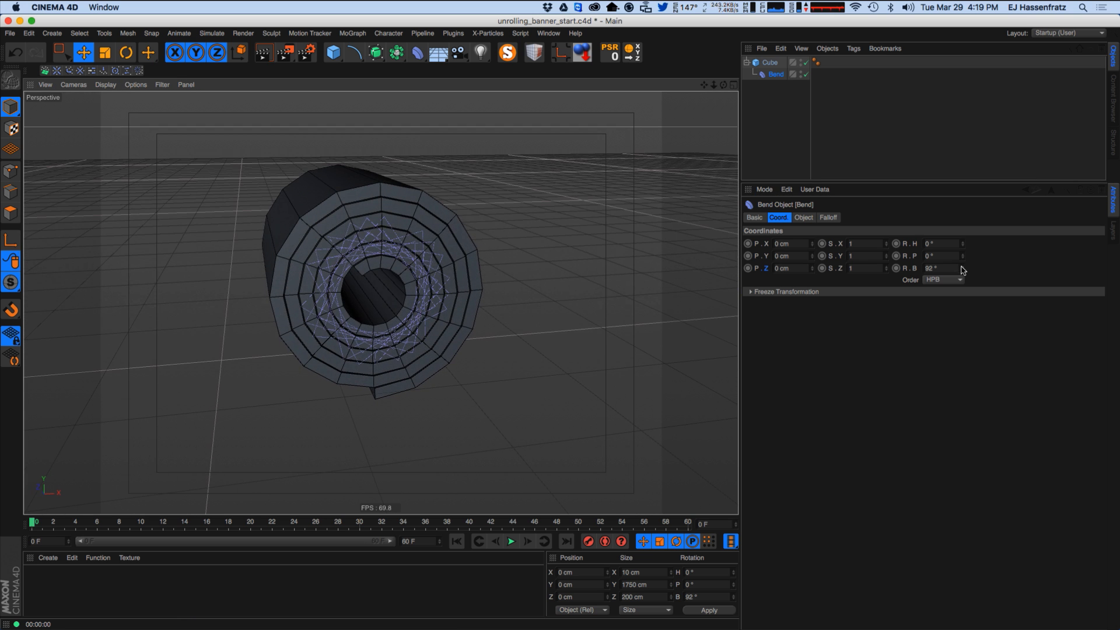
pyautogui.moveTo(961, 268); pyautogui.dragTo(965, 267)
pyautogui.moveTo(357, 266)
pyautogui.keyDown('alt'); pyautogui.mouseDown()
pyautogui.moveTo(412, 263)
pyautogui.moveTo(402, 275)
pyautogui.moveTo(411, 285)
pyautogui.moveTo(372, 299)
pyautogui.moveTo(532, 302)
pyautogui.mouseUp(); pyautogui.keyUp('alt')
pyautogui.press('super+r')
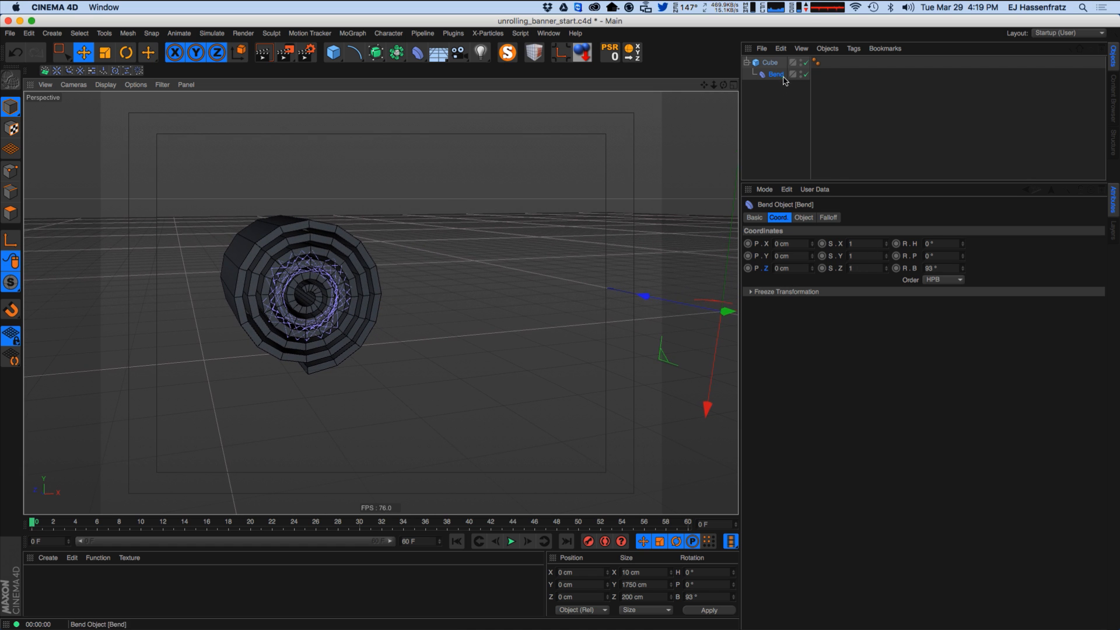
# Increase the Cube's X segments to 300 to smooth the rolled strip.
pyautogui.click(809, 221)
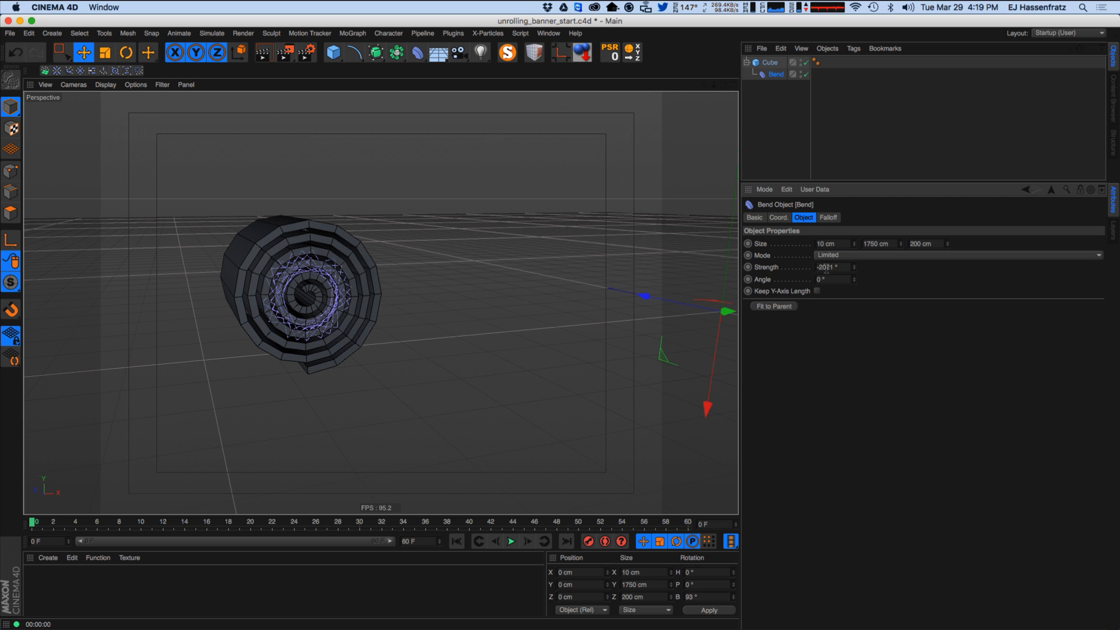
pyautogui.click(769, 63)
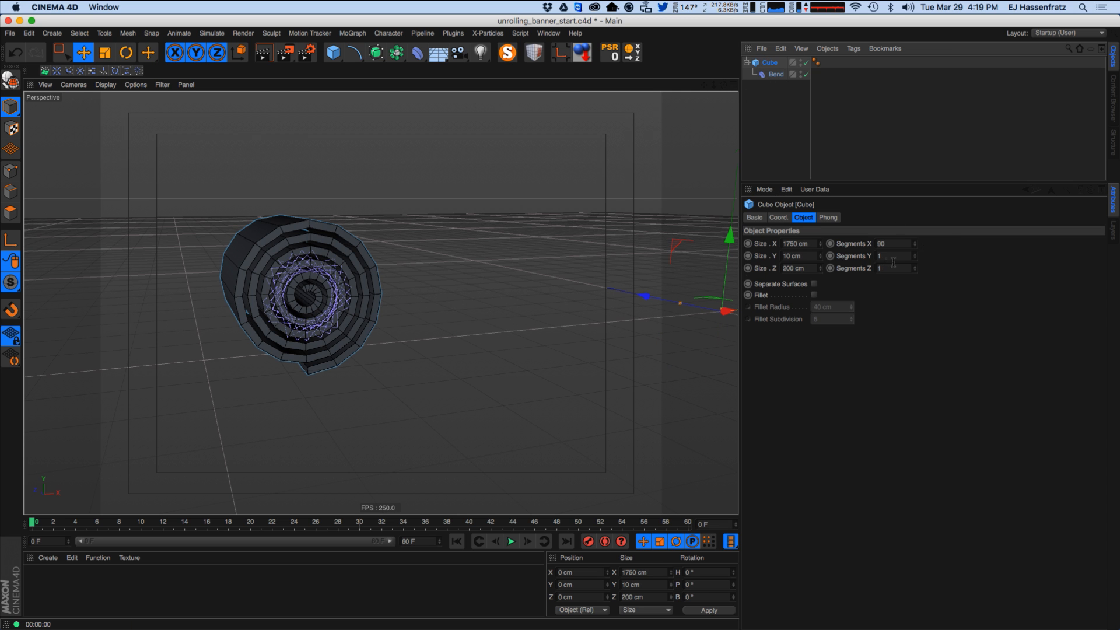
pyautogui.moveTo(911, 244); pyautogui.dragTo(919, 233)
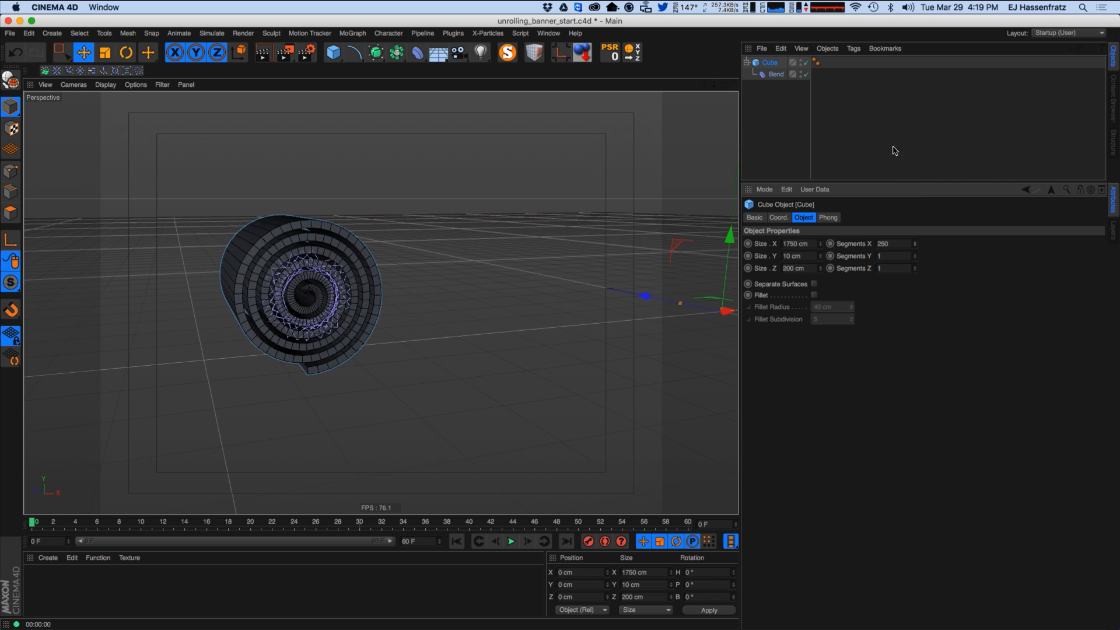
pyautogui.click(788, 75)
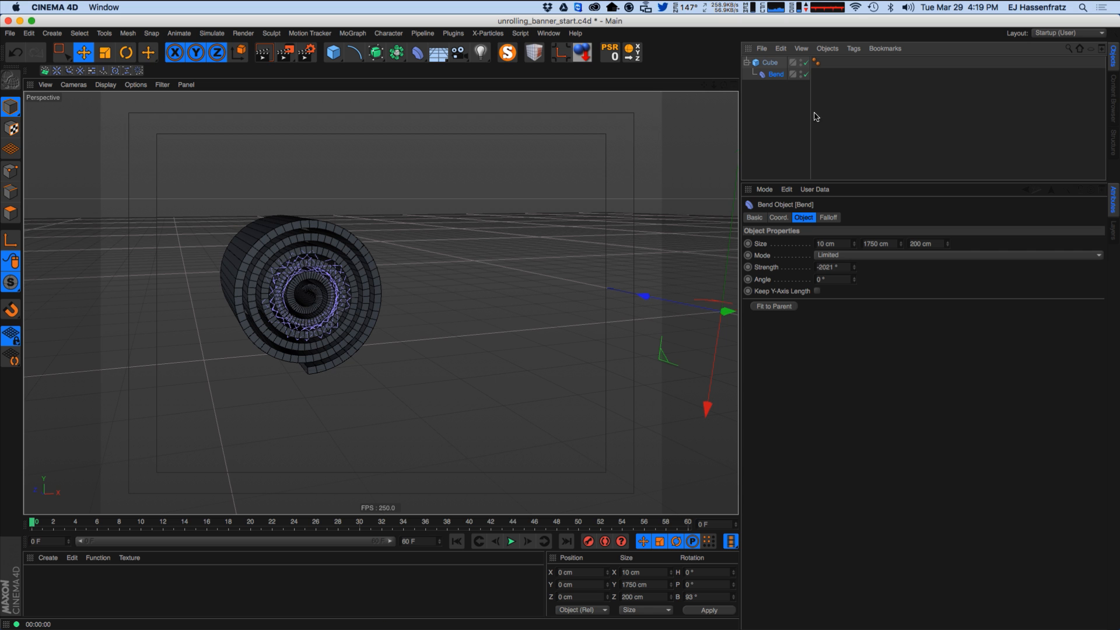
pyautogui.click(772, 63)
pyautogui.moveTo(914, 247); pyautogui.dragTo(917, 238)
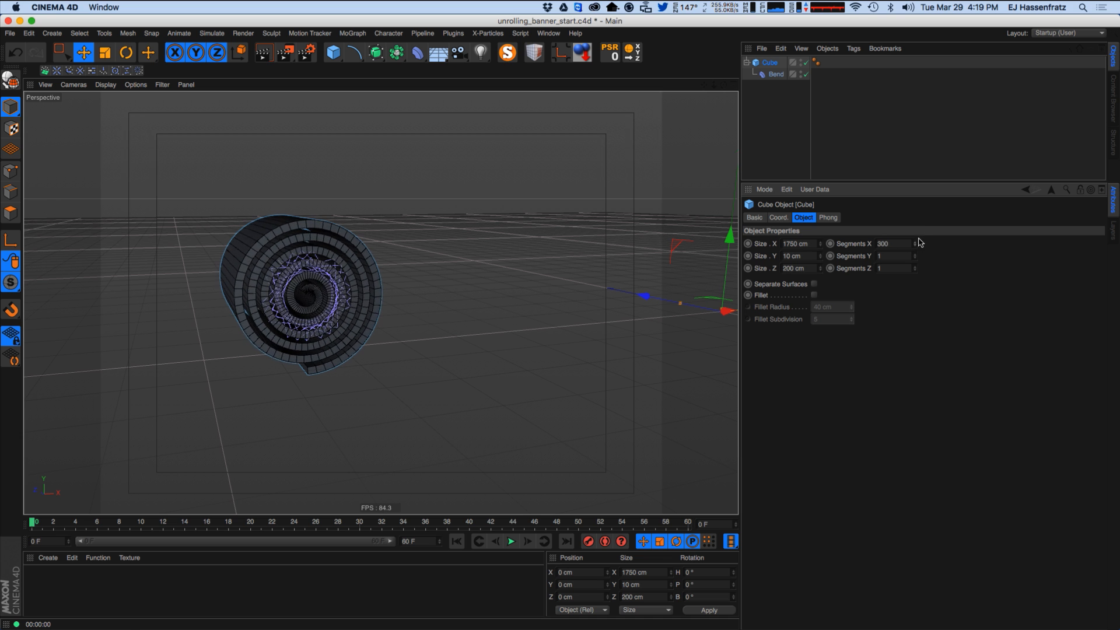
# Fine-tune the Bend deformer's strength to -2038°.
pyautogui.keyDown('alt'); pyautogui.moveTo(252, 296); pyautogui.dragTo(290, 317, button='middle'); pyautogui.keyUp('alt')
pyautogui.keyDown('alt'); pyautogui.moveTo(346, 326); pyautogui.dragTo(377, 303, button='right'); pyautogui.keyUp('alt')
pyautogui.keyDown('alt'); pyautogui.moveTo(380, 302); pyautogui.dragTo(405, 302); pyautogui.keyUp('alt')
pyautogui.click(774, 74)
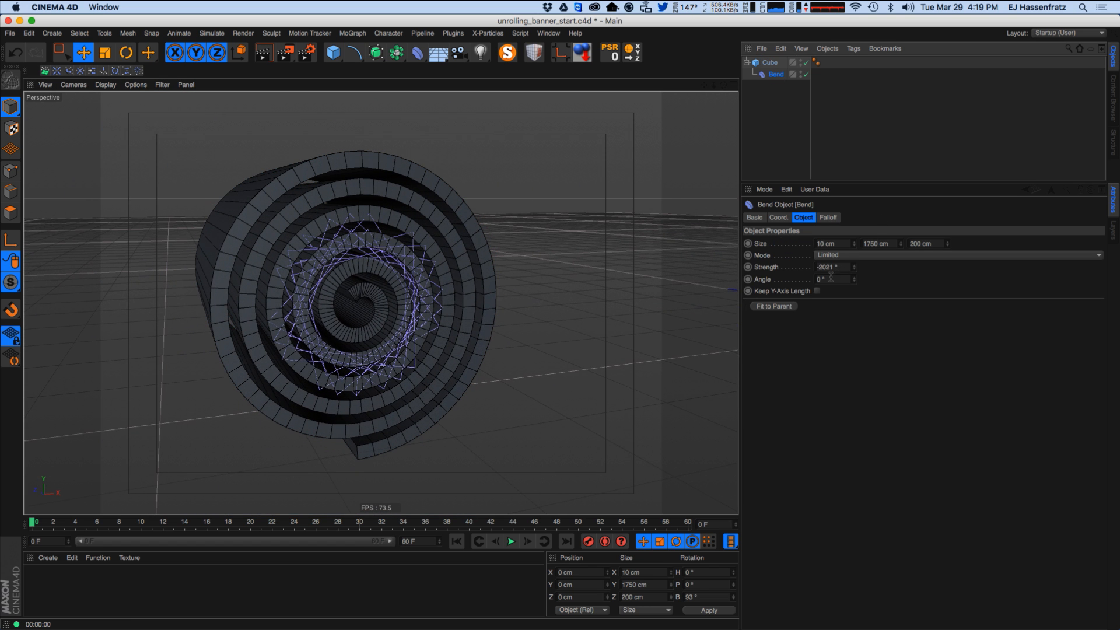
pyautogui.moveTo(854, 268); pyautogui.dragTo(837, 182)
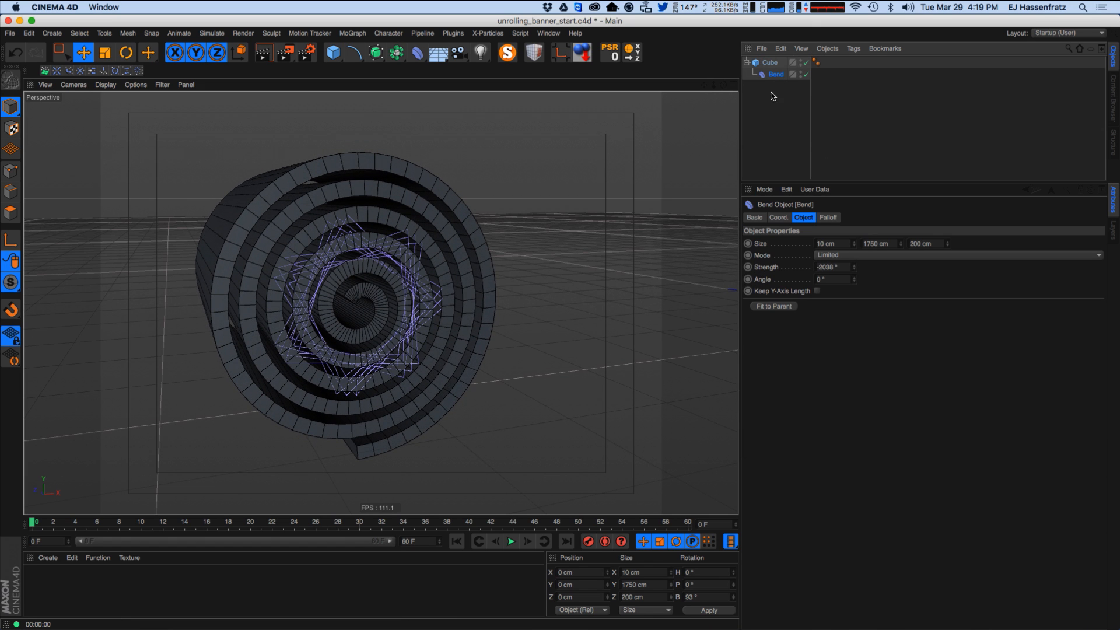
# Test the unrolling by sliding the Bend deformer along its Y axis to about X 630 cm.
pyautogui.keyDown('alt'); pyautogui.moveTo(602, 183); pyautogui.dragTo(574, 298); pyautogui.keyUp('alt')
pyautogui.keyDown('alt'); pyautogui.moveTo(575, 298); pyautogui.dragTo(270, 330, button='right'); pyautogui.keyUp('alt')
pyautogui.keyDown('alt'); pyautogui.moveTo(269, 330); pyautogui.dragTo(259, 335, button='middle'); pyautogui.keyUp('alt')
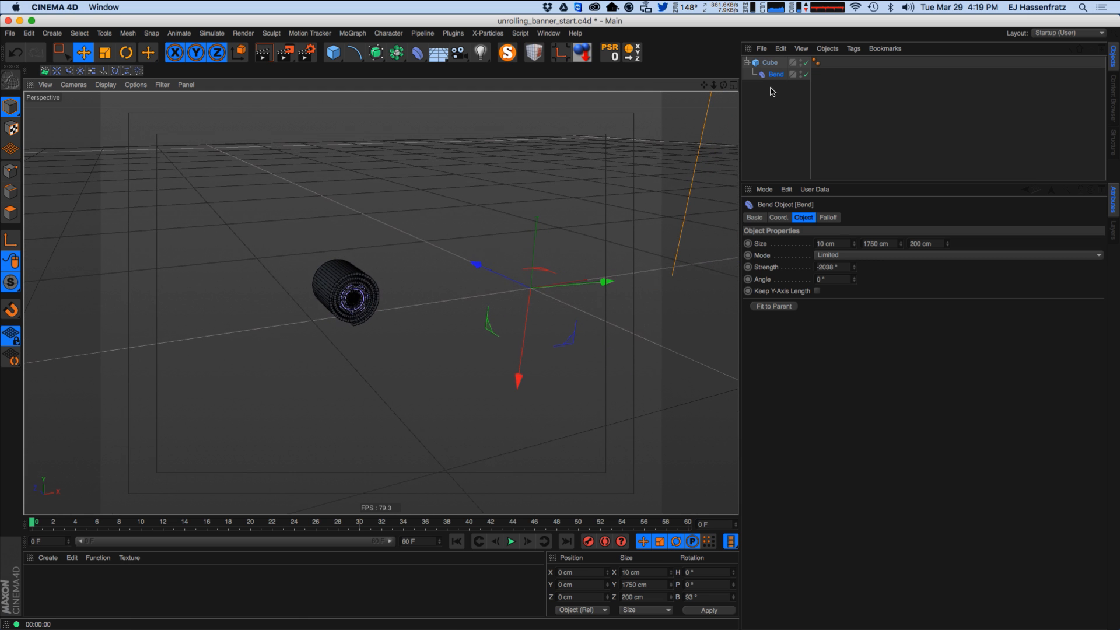
pyautogui.keyDown('alt'); pyautogui.moveTo(517, 301); pyautogui.dragTo(414, 311, button='middle'); pyautogui.keyUp('alt')
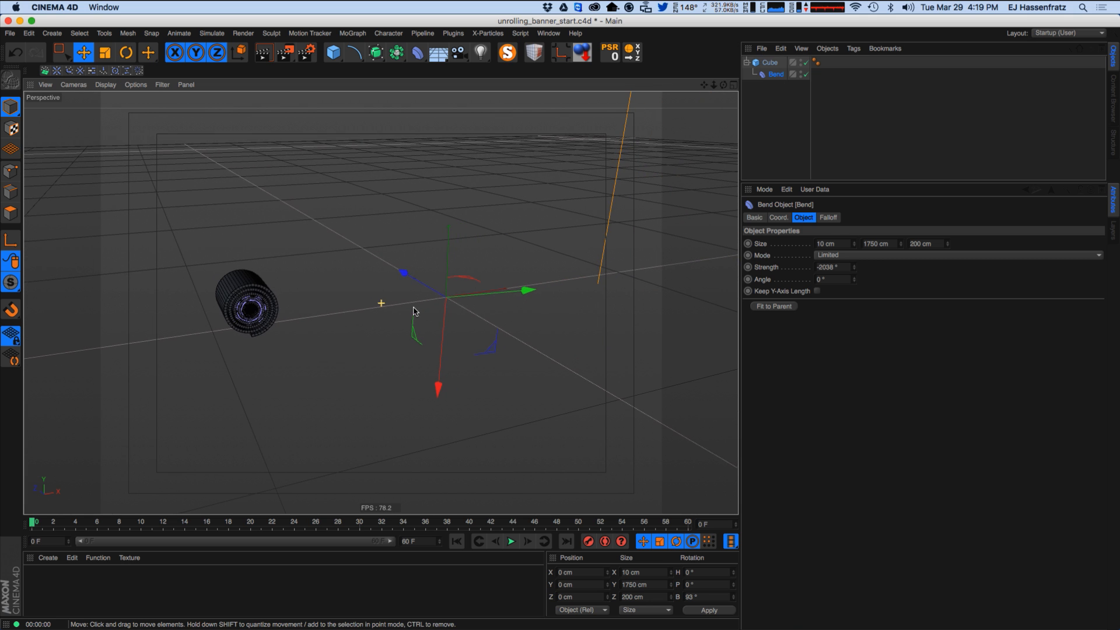
pyautogui.click(778, 217)
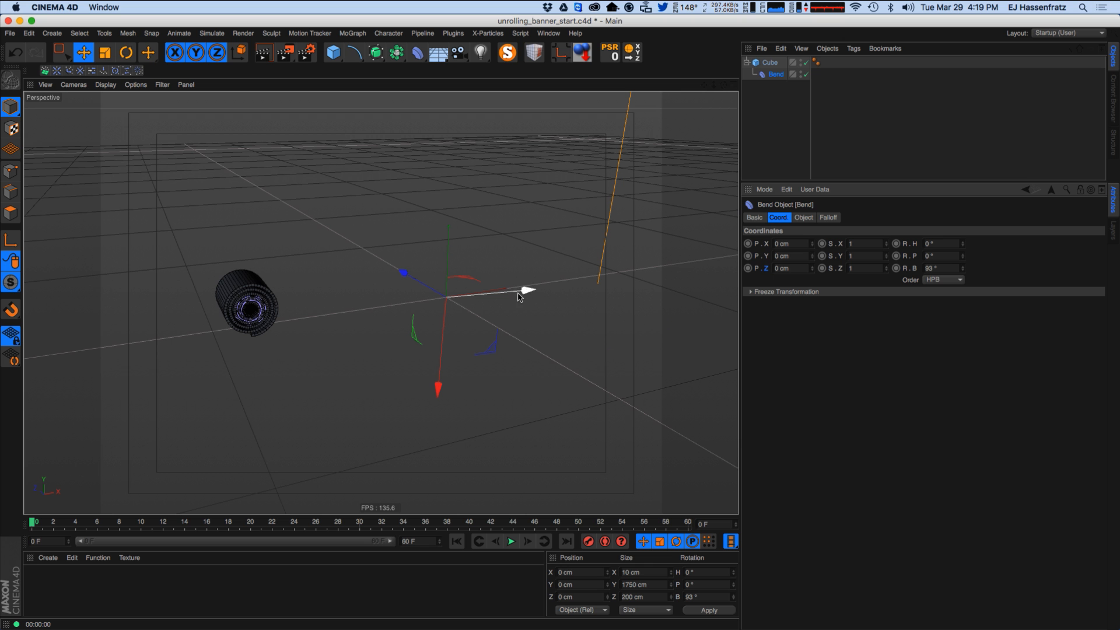
pyautogui.moveTo(527, 293)
pyautogui.mouseDown()
pyautogui.moveTo(660, 277)
pyautogui.moveTo(544, 287)
pyautogui.mouseUp()
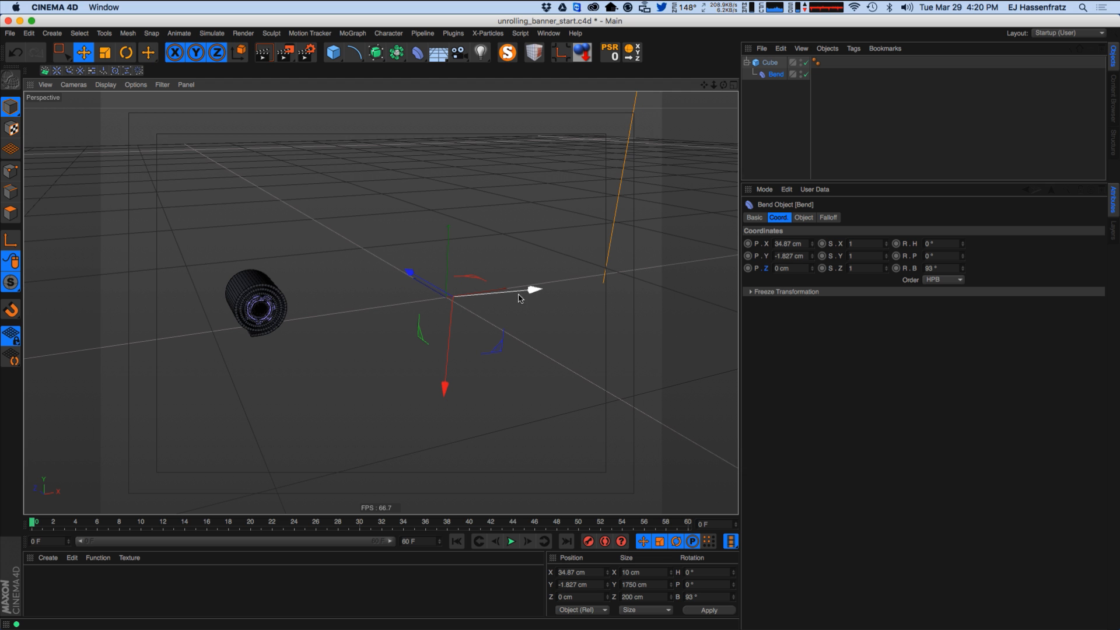
pyautogui.keyDown('alt'); pyautogui.moveTo(498, 301); pyautogui.dragTo(377, 322); pyautogui.keyUp('alt')
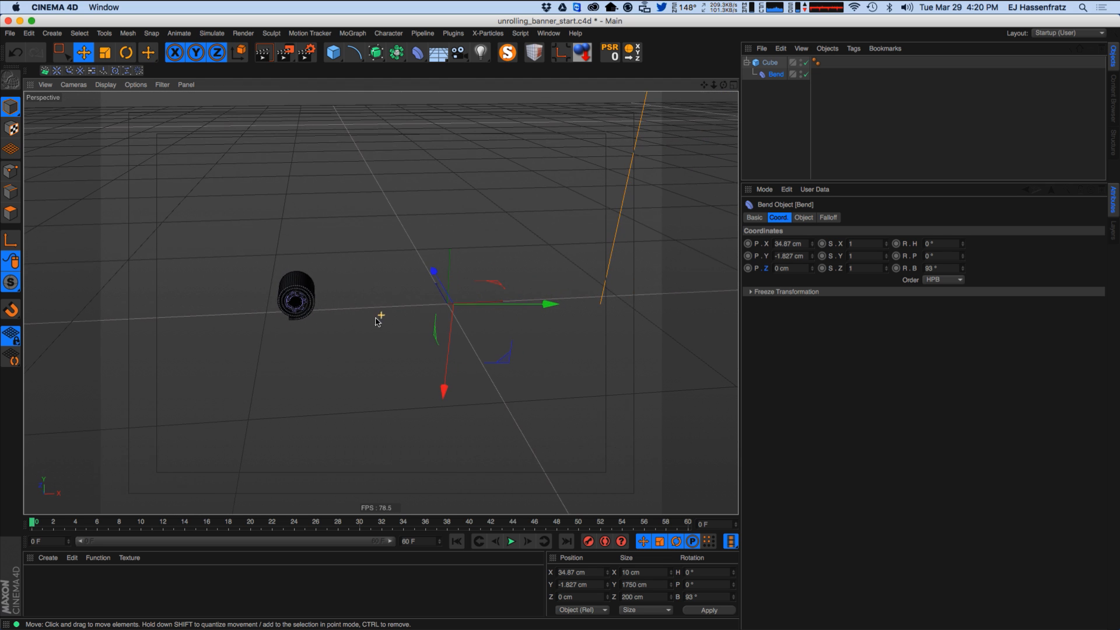
pyautogui.moveTo(533, 309); pyautogui.dragTo(690, 311)
pyautogui.keyDown('alt'); pyautogui.moveTo(473, 315); pyautogui.dragTo(601, 292); pyautogui.keyUp('alt')
pyautogui.moveTo(695, 288); pyautogui.dragTo(572, 295)
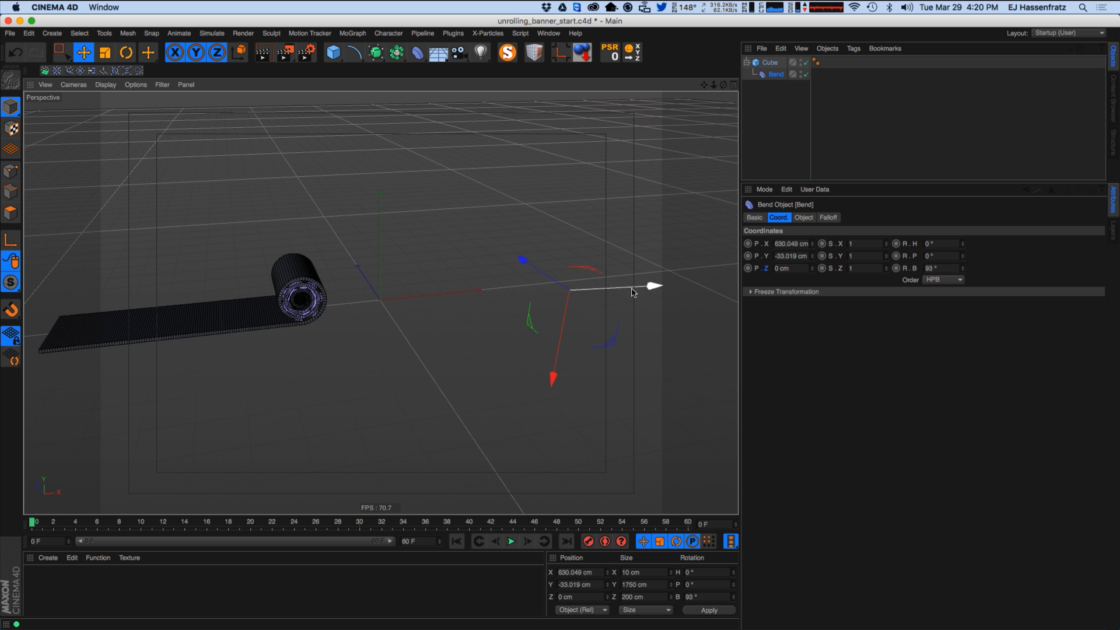
# Slide the Bend deformer back and forth along its Y axis, ending at about X 857 cm.
pyautogui.moveTo(640, 287); pyautogui.dragTo(690, 285)
pyautogui.keyDown('alt'); pyautogui.moveTo(402, 296); pyautogui.dragTo(485, 285, button='right'); pyautogui.keyUp('alt')
pyautogui.keyDown('alt'); pyautogui.moveTo(484, 284); pyautogui.dragTo(353, 286, button='middle'); pyautogui.keyUp('alt')
pyautogui.keyDown('alt'); pyautogui.moveTo(351, 284); pyautogui.dragTo(380, 292, button='right'); pyautogui.keyUp('alt')
pyautogui.keyDown('alt'); pyautogui.moveTo(380, 292); pyautogui.dragTo(507, 287, button='middle'); pyautogui.keyUp('alt')
pyautogui.moveTo(646, 275); pyautogui.dragTo(510, 293)
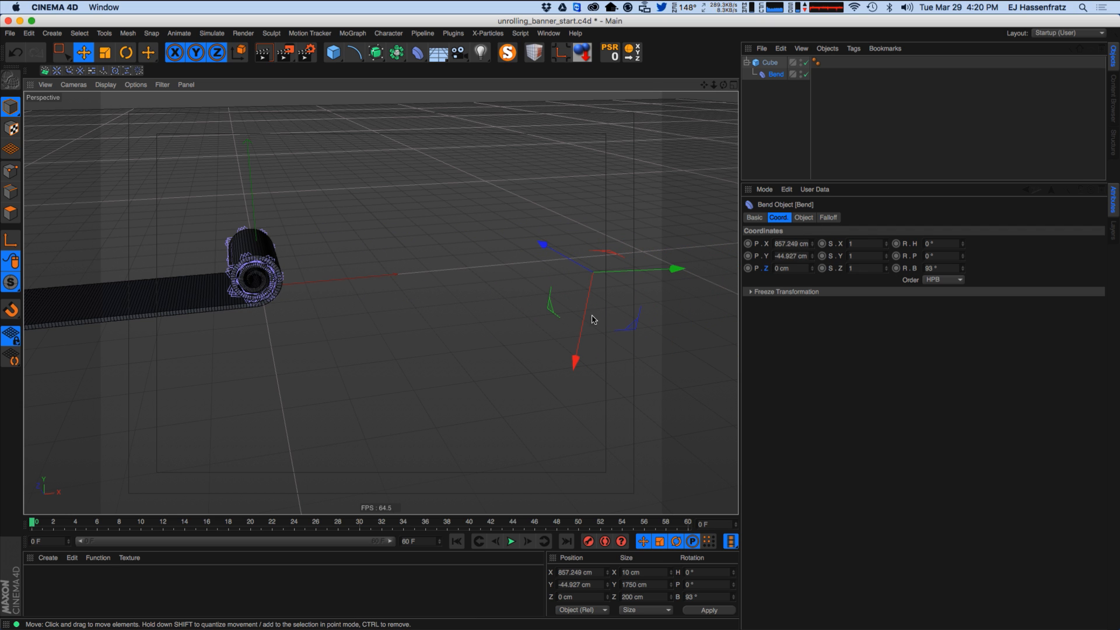
# Adjust the roll's diameter by moving the Bend deformer along its X axis, and place it at about X 641 cm, Y -20 cm.
pyautogui.moveTo(575, 342); pyautogui.dragTo(582, 326)
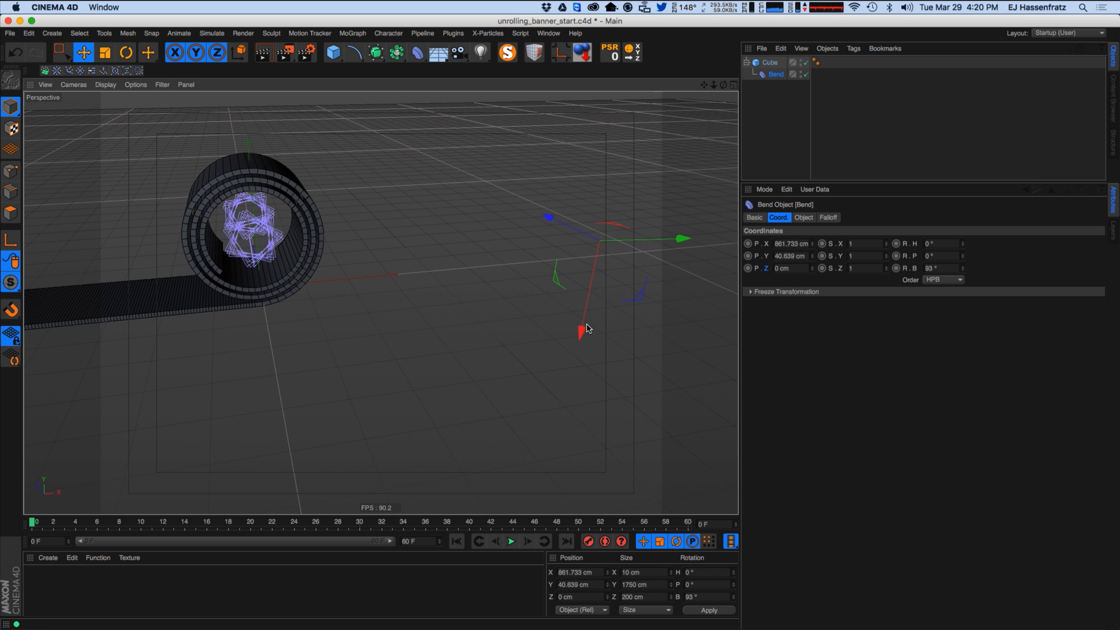
pyautogui.moveTo(657, 241)
pyautogui.mouseDown()
pyautogui.moveTo(560, 243)
pyautogui.moveTo(910, 236)
pyautogui.moveTo(641, 247)
pyautogui.mouseUp()
pyautogui.moveTo(554, 328); pyautogui.dragTo(554, 365)
pyautogui.moveTo(638, 266); pyautogui.dragTo(569, 276)
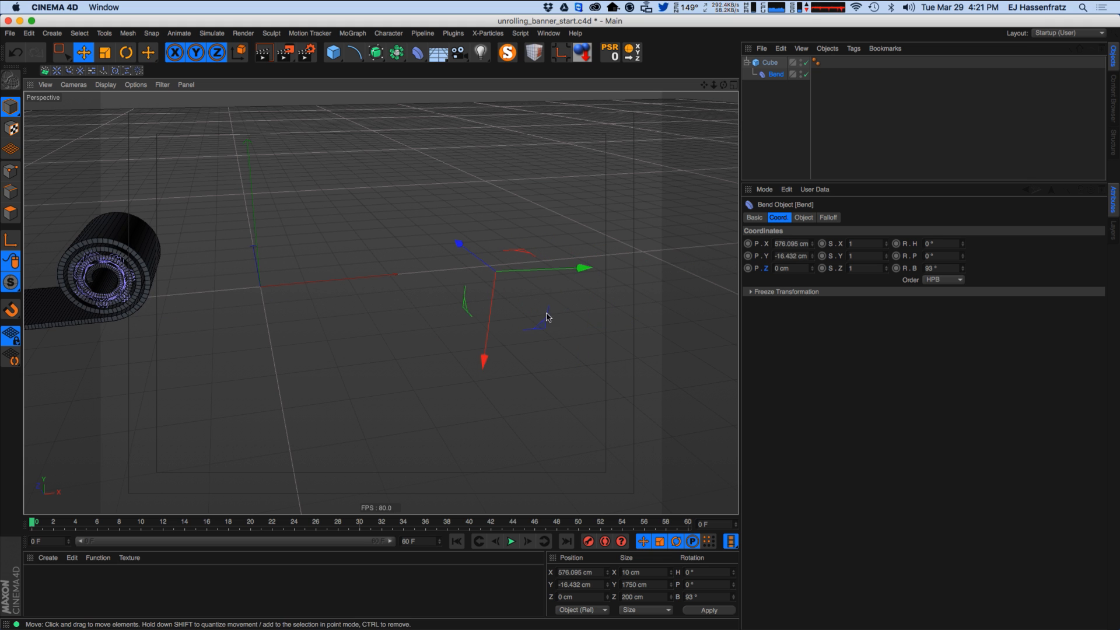
pyautogui.moveTo(583, 270)
pyautogui.mouseDown()
pyautogui.moveTo(565, 270)
pyautogui.moveTo(646, 267)
pyautogui.moveTo(575, 268)
pyautogui.moveTo(604, 269)
pyautogui.mouseUp()
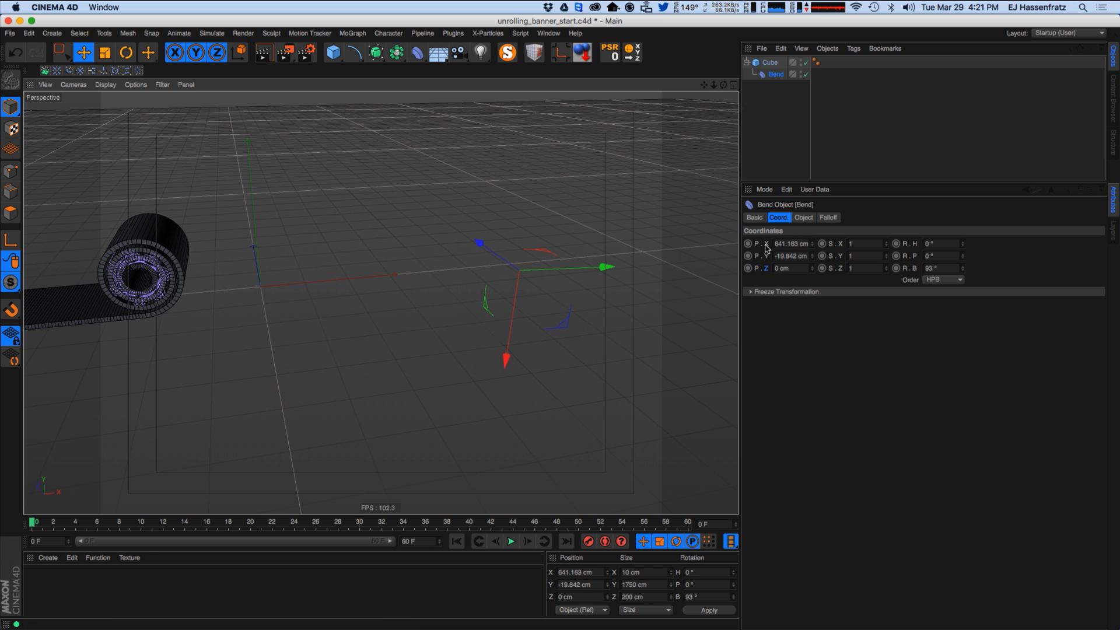
# Slide the Bend deformer back along its Y axis to about X 2 cm, Y 14 cm to roll up the strip.
pyautogui.keyDown('alt'); pyautogui.moveTo(296, 283); pyautogui.dragTo(383, 277, button='middle'); pyautogui.keyUp('alt')
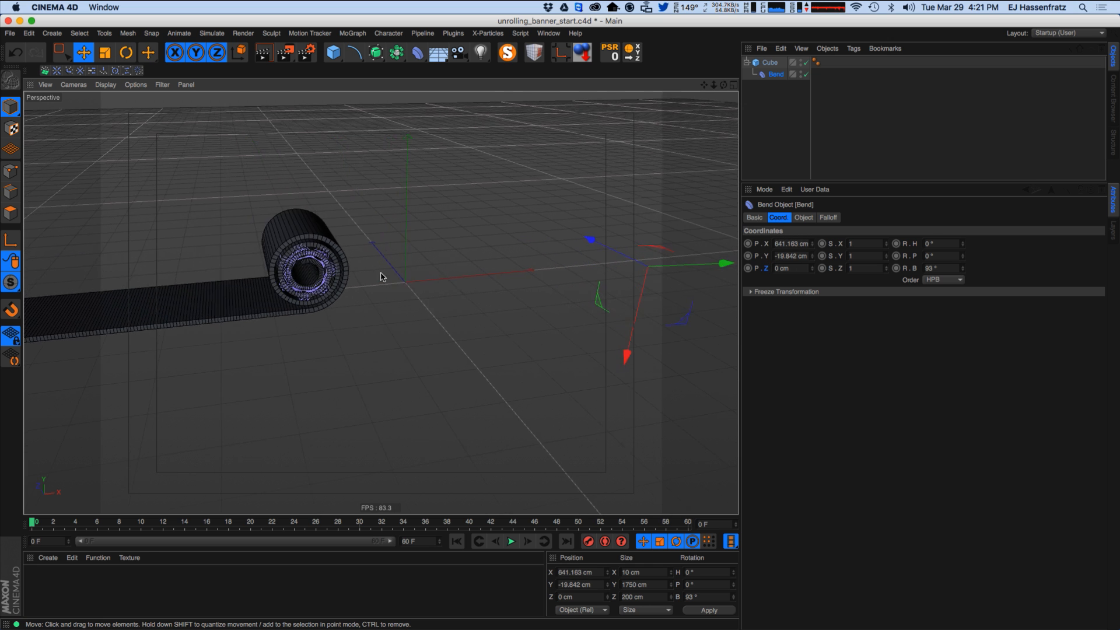
pyautogui.keyDown('alt'); pyautogui.moveTo(382, 277); pyautogui.dragTo(318, 286, button='right'); pyautogui.keyUp('alt')
pyautogui.keyDown('alt'); pyautogui.moveTo(496, 294); pyautogui.dragTo(457, 307, button='middle'); pyautogui.keyUp('alt')
pyautogui.moveTo(605, 270); pyautogui.dragTo(471, 291)
pyautogui.keyDown('alt'); pyautogui.moveTo(330, 310); pyautogui.dragTo(467, 296, button='middle'); pyautogui.keyUp('alt')
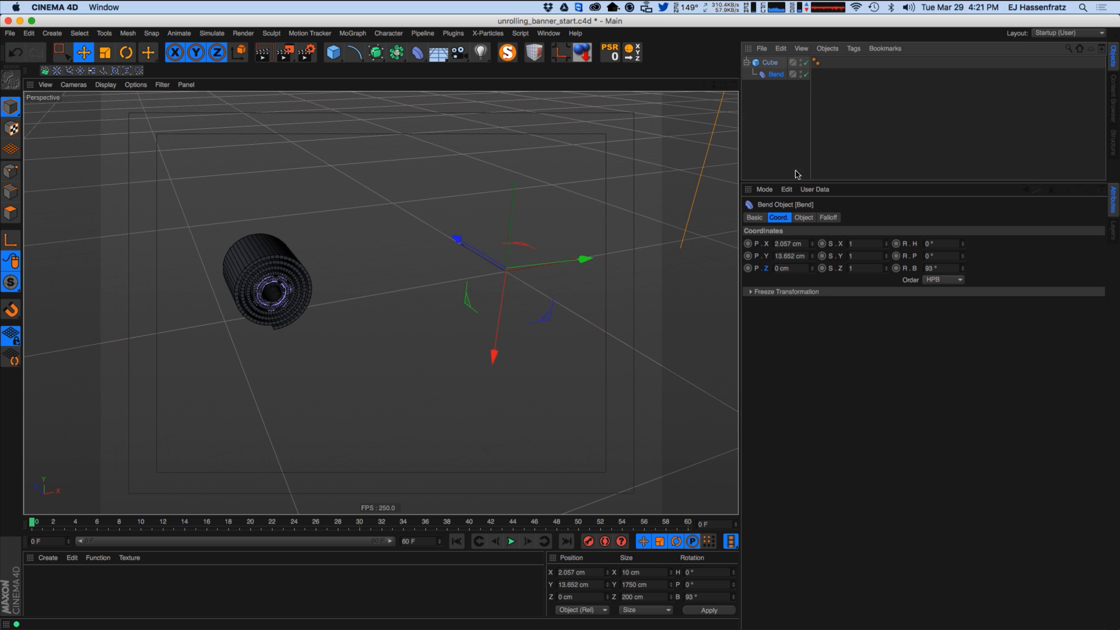
# Try the Bend deformer's Keep Y-Axis Length option with the deformer moved to about X 42 cm, and leave the option off.
pyautogui.click(805, 217)
pyautogui.click(817, 291)
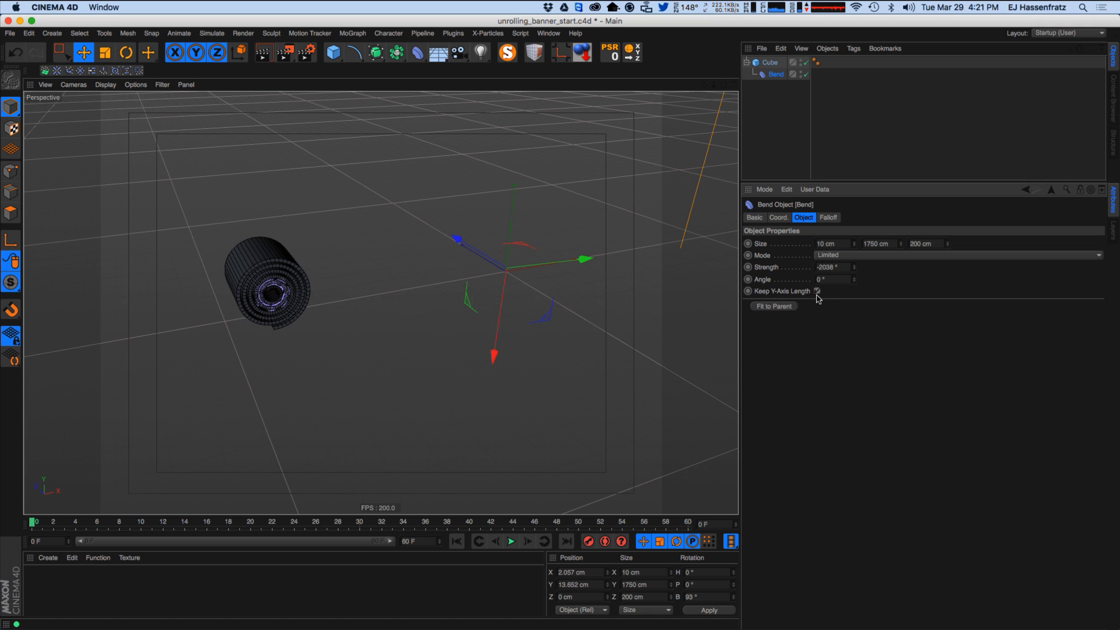
pyautogui.moveTo(573, 268)
pyautogui.mouseDown()
pyautogui.moveTo(665, 263)
pyautogui.moveTo(572, 269)
pyautogui.moveTo(598, 266)
pyautogui.moveTo(587, 269)
pyautogui.mouseUp()
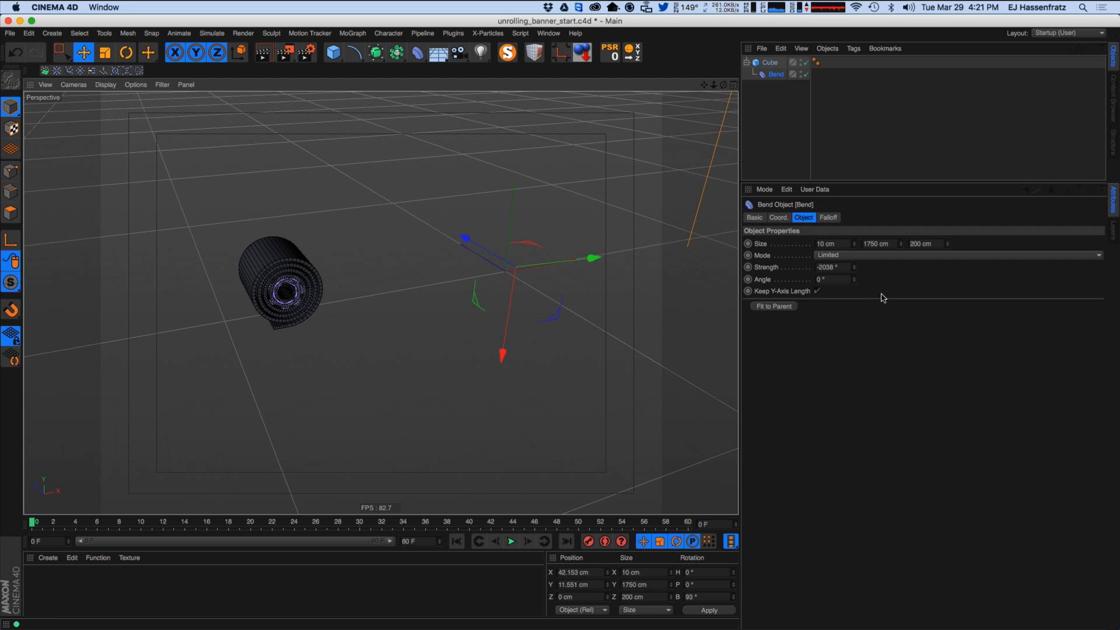
pyautogui.click(811, 293)
pyautogui.click(819, 291)
pyautogui.click(818, 292)
pyautogui.click(818, 292)
pyautogui.click(818, 292)
pyautogui.click(818, 292)
pyautogui.click(817, 291)
pyautogui.click(817, 291)
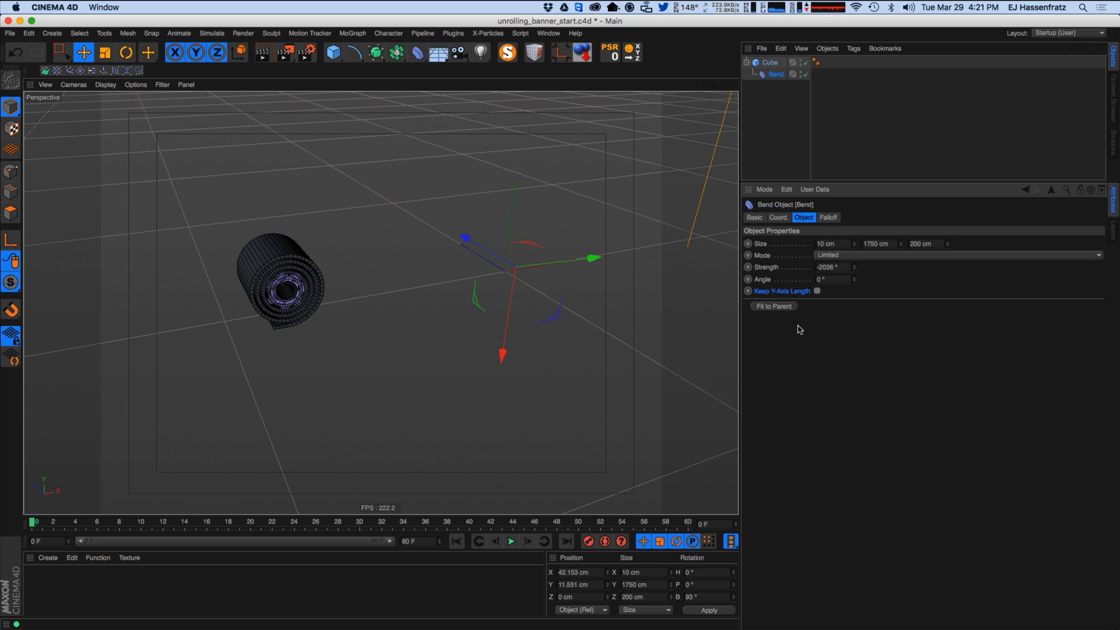
# Slide the Bend deformer to about X 13.5 cm, Y 13 cm and keyframe its X and Y positions at frame 0.
pyautogui.keyDown('alt'); pyautogui.moveTo(361, 298); pyautogui.dragTo(337, 308, button='middle'); pyautogui.keyUp('alt')
pyautogui.keyDown('alt'); pyautogui.moveTo(306, 312); pyautogui.dragTo(325, 317); pyautogui.keyUp('alt')
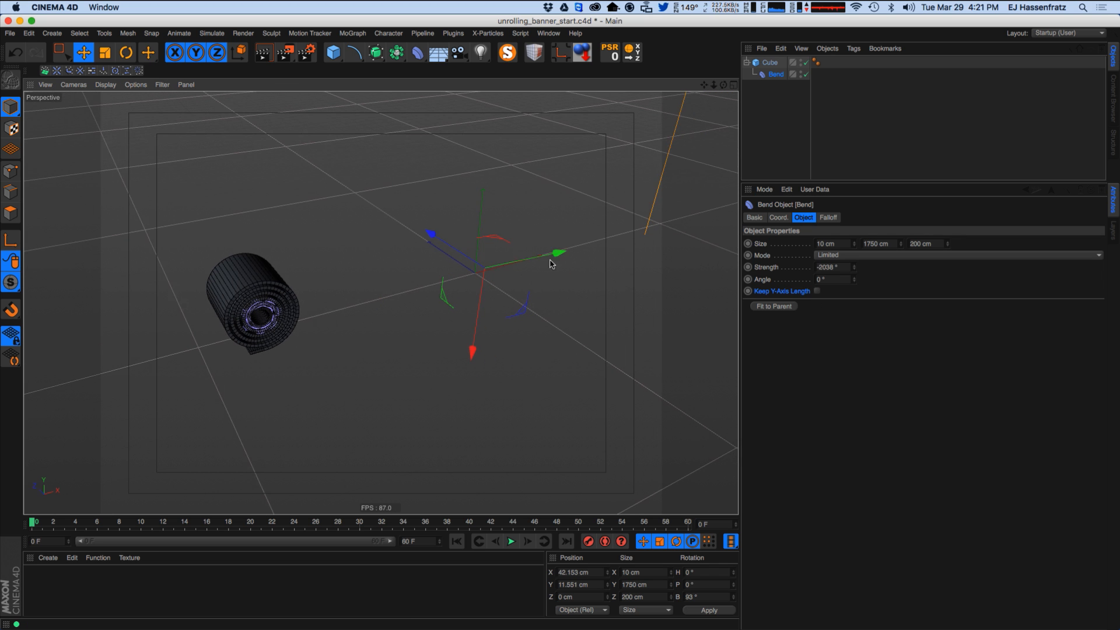
pyautogui.click(779, 217)
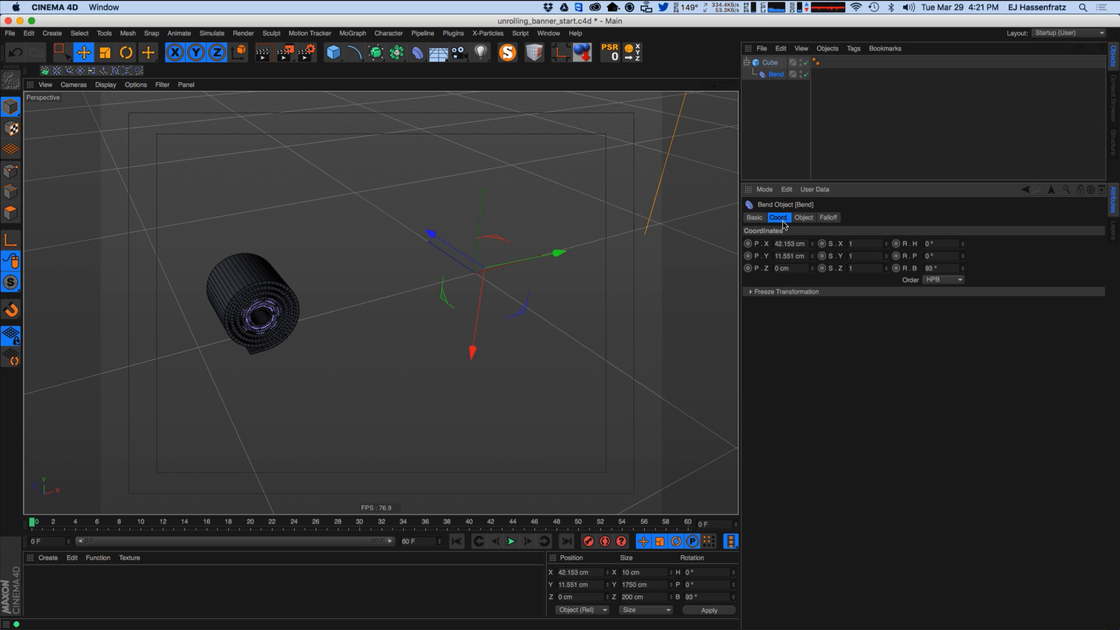
pyautogui.moveTo(554, 252); pyautogui.dragTo(657, 270)
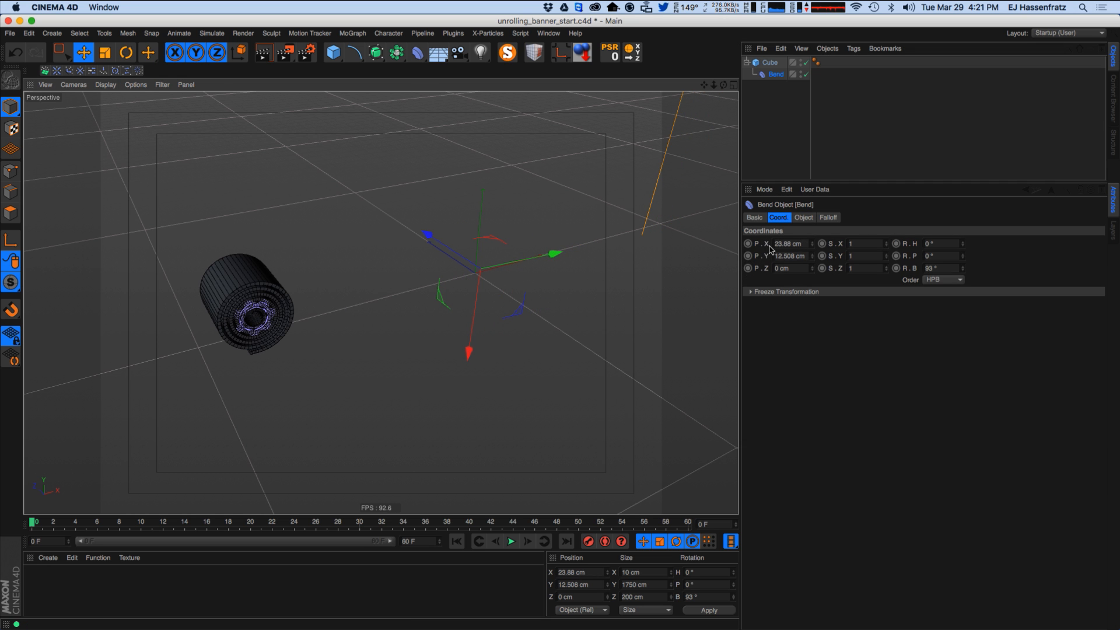
pyautogui.moveTo(547, 257); pyautogui.dragTo(542, 262)
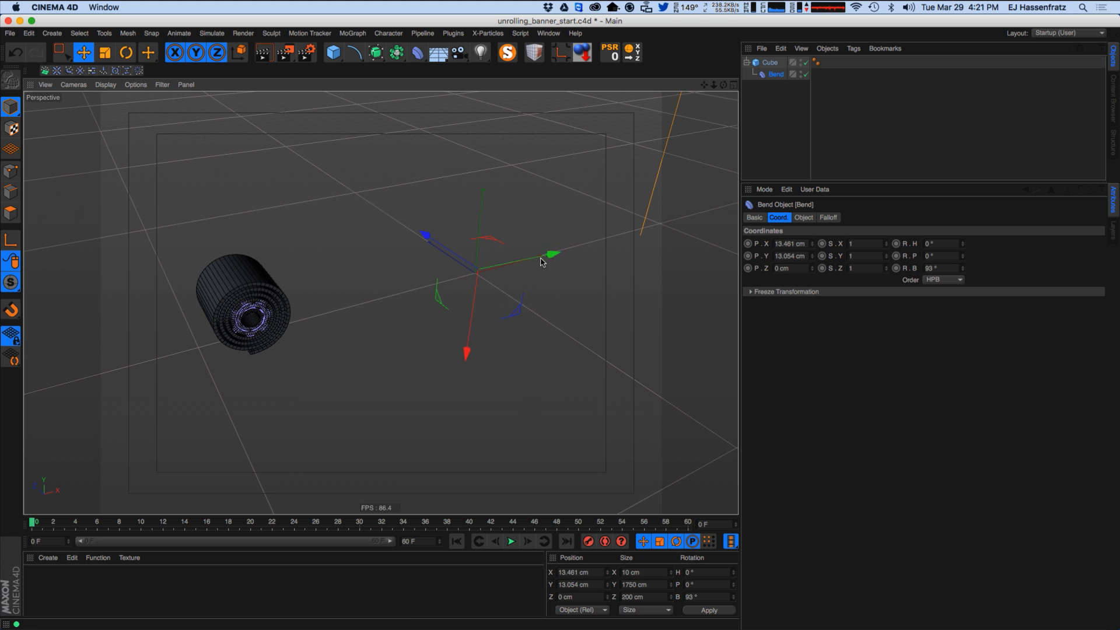
pyautogui.click(749, 244)
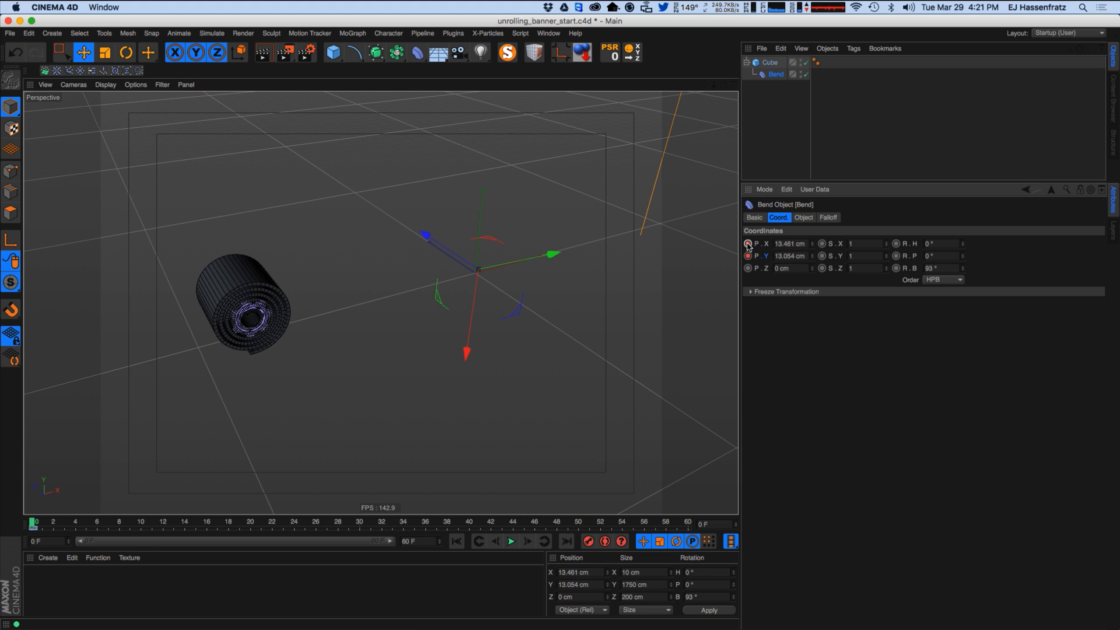
# At frame 30, slide the Bend deformer to about X 1884 cm, Y -85 cm to flatten the strip, and keyframe its X and Y positions.
pyautogui.click(305, 522)
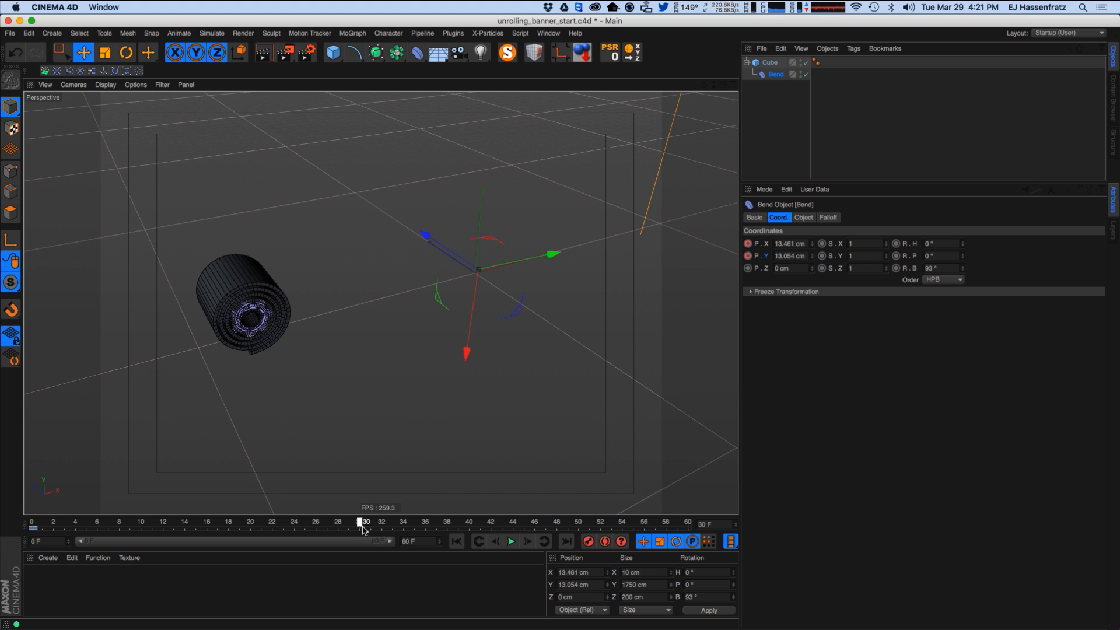
pyautogui.moveTo(418, 534); pyautogui.dragTo(380, 538)
pyautogui.keyDown('alt'); pyautogui.moveTo(438, 284); pyautogui.dragTo(401, 300); pyautogui.keyUp('alt')
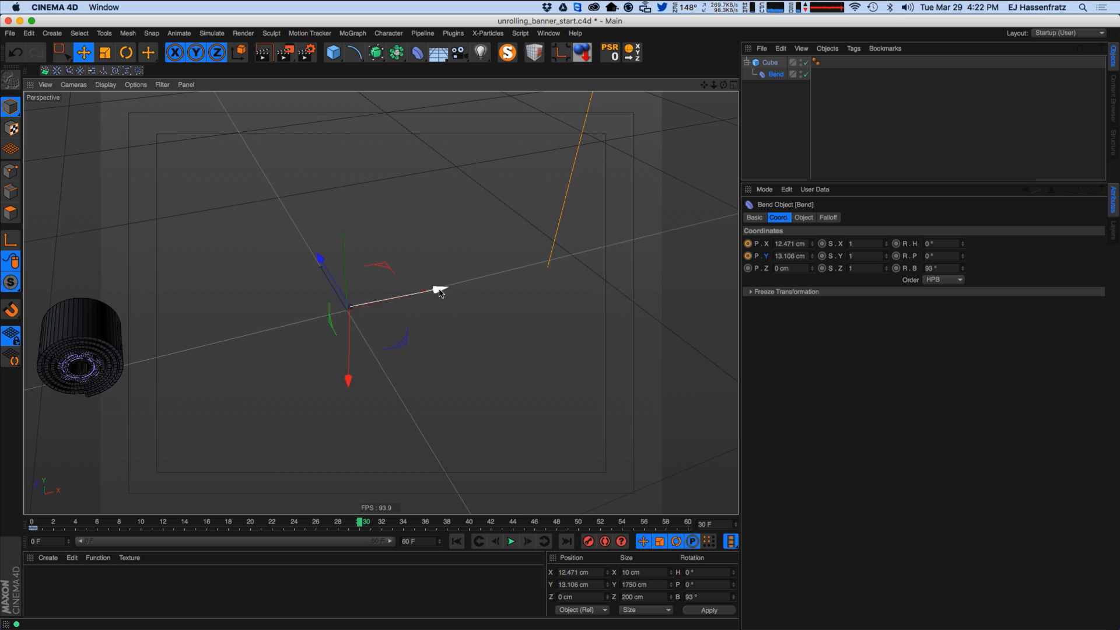
pyautogui.moveTo(439, 292); pyautogui.dragTo(749, 256)
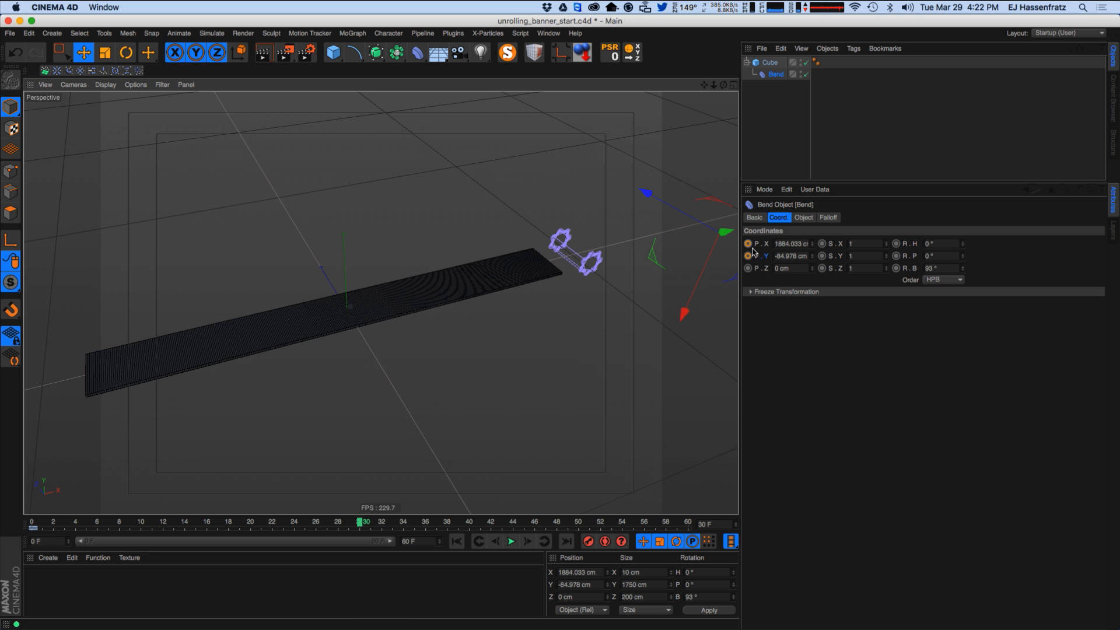
pyautogui.keyDown('ctrl'); pyautogui.click(748, 243); pyautogui.keyUp('ctrl')
pyautogui.keyDown('ctrl'); pyautogui.click(749, 256); pyautogui.keyUp('ctrl')
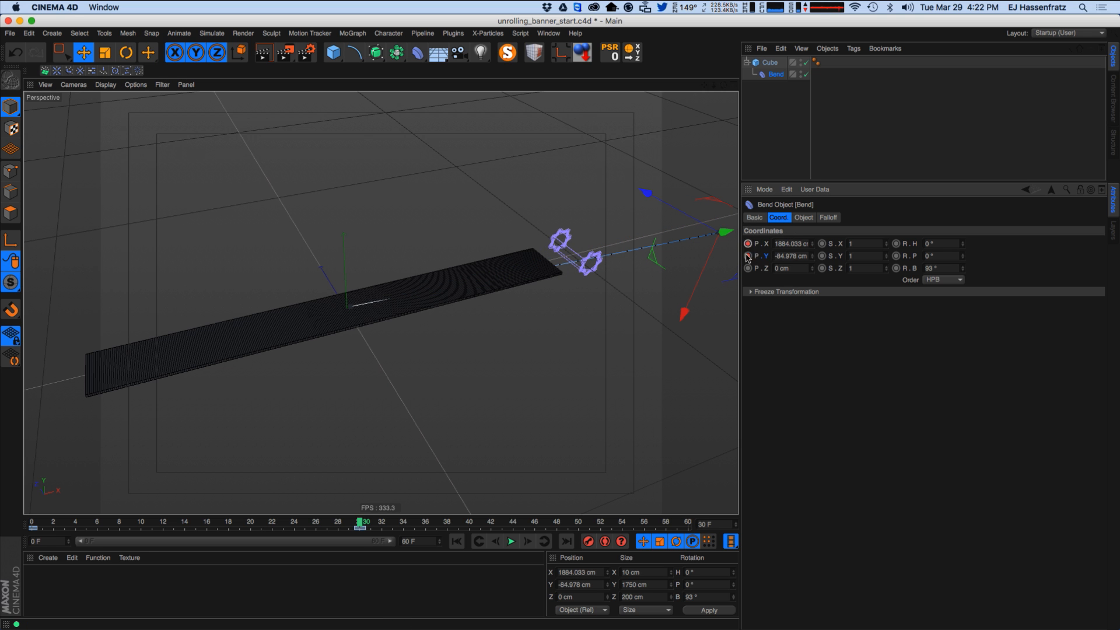
# Set the timeline's end to frame 35 and play the unrolling animation from the start.
pyautogui.keyDown('alt'); pyautogui.moveTo(542, 287); pyautogui.dragTo(534, 258); pyautogui.keyUp('alt')
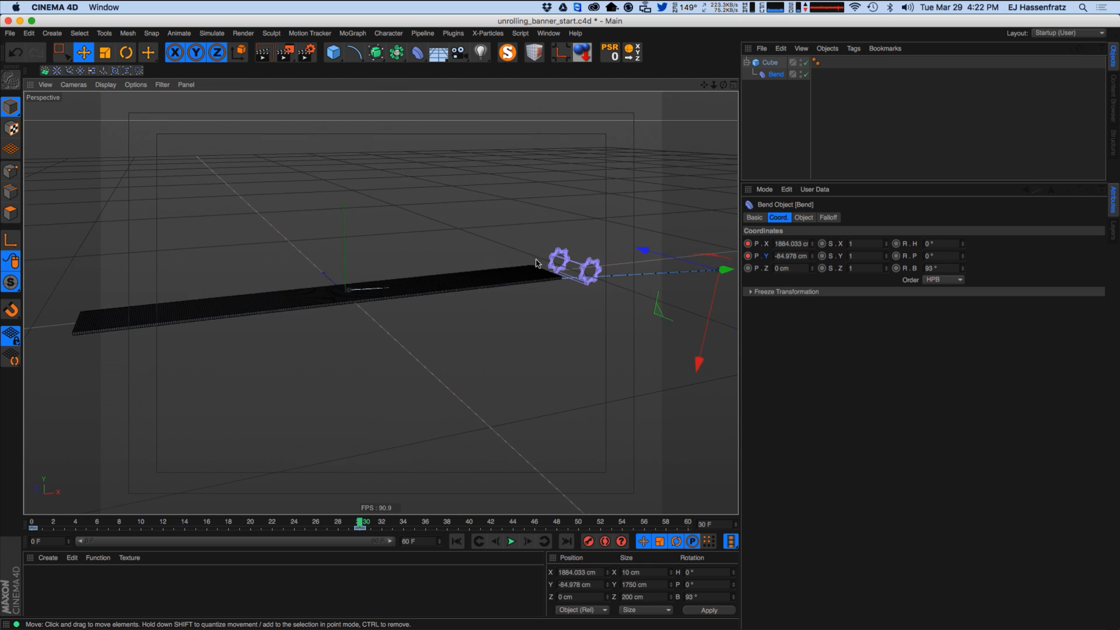
pyautogui.keyDown('alt'); pyautogui.moveTo(521, 310); pyautogui.dragTo(569, 302, button='middle'); pyautogui.keyUp('alt')
pyautogui.moveTo(430, 544); pyautogui.dragTo(193, 551)
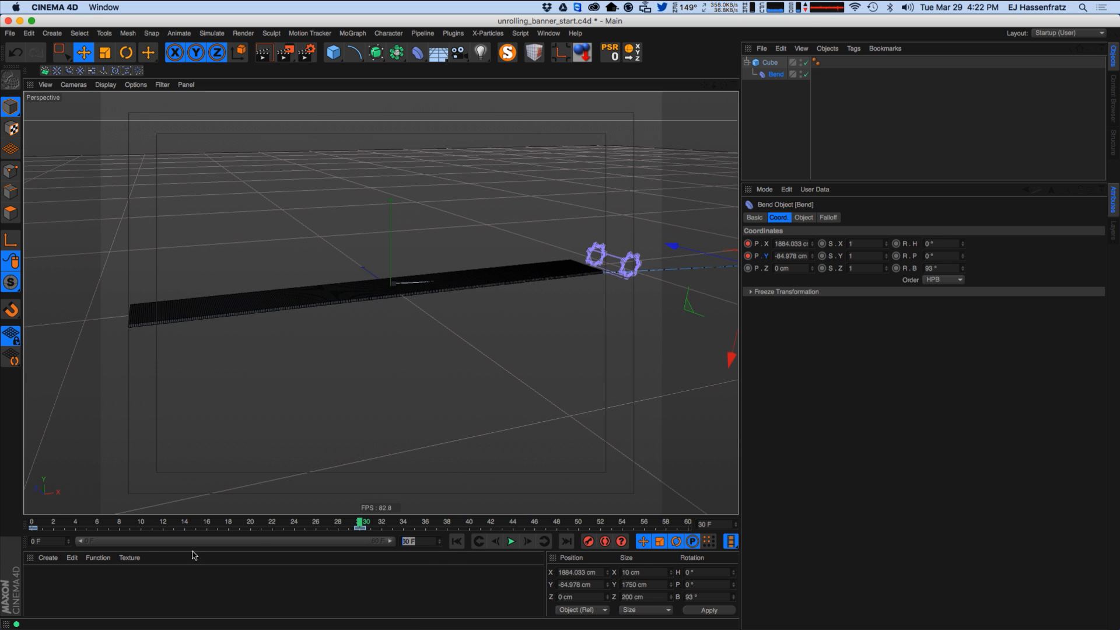
pyautogui.write('35')
pyautogui.press('Return')
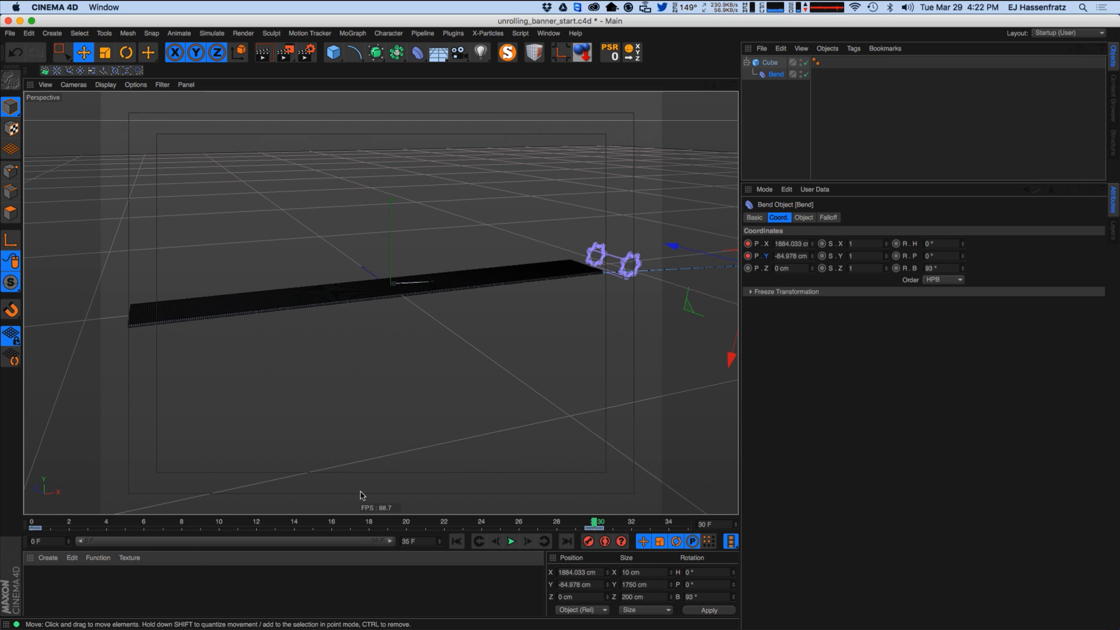
pyautogui.click(461, 543)
pyautogui.click(511, 542)
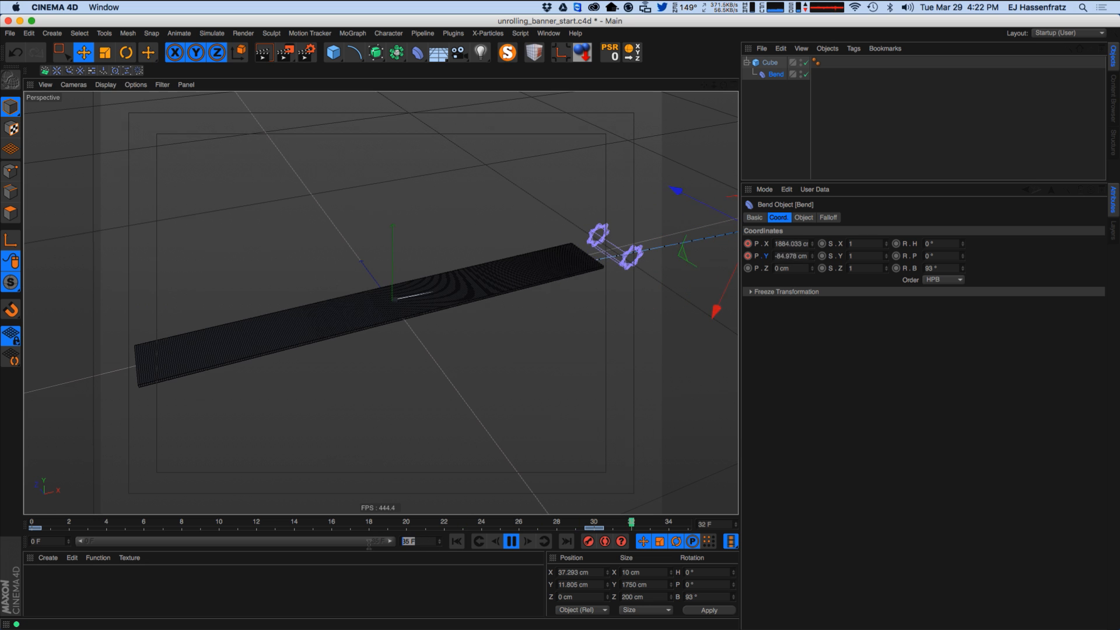
# Set the timeline's end to frame 45, move the Bend deformer's final position keyframes to frame 45, and stop playback.
pyautogui.write('45')
pyautogui.press('Return')
pyautogui.moveTo(328, 544); pyautogui.dragTo(686, 526)
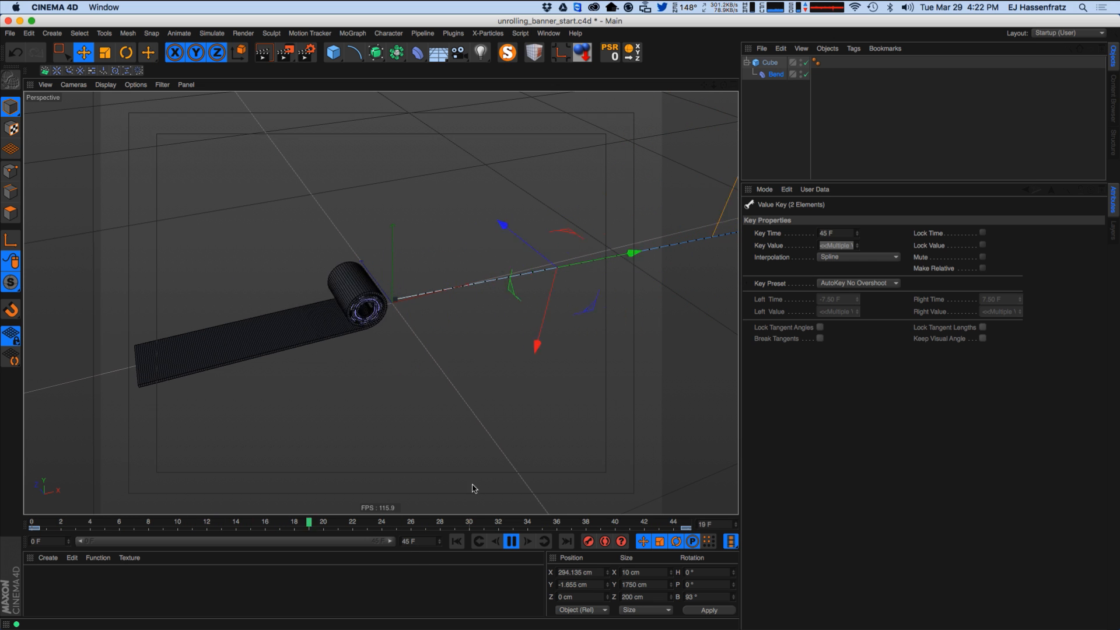
pyautogui.click(511, 542)
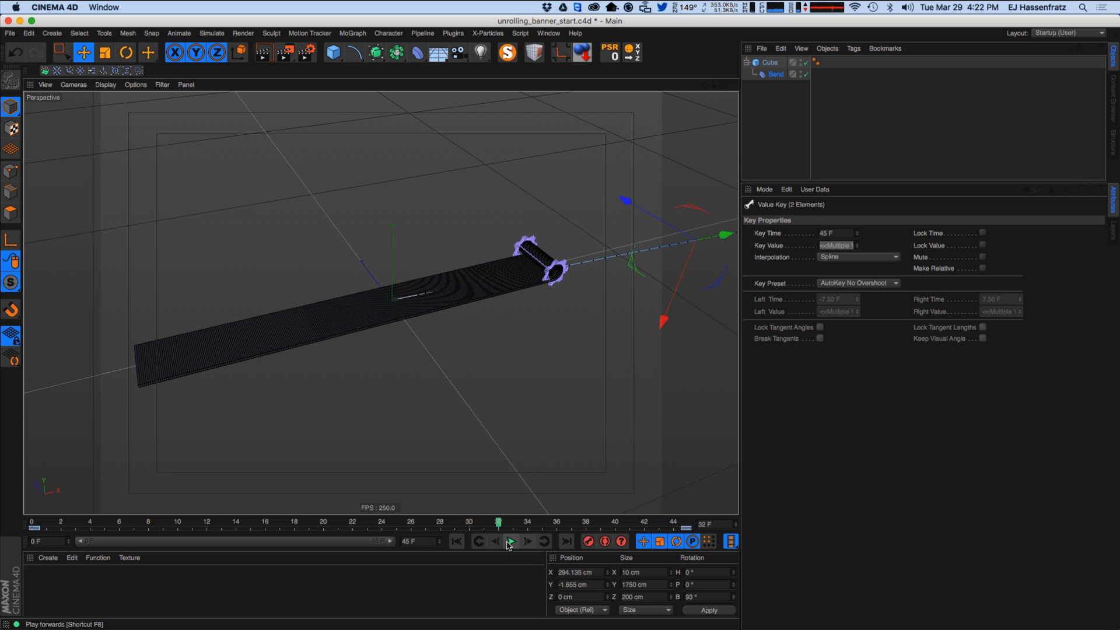
# Open the Timeline in Dope Sheet mode and enlarge it below the strip, with frames 0 to 45 filling its width.
pyautogui.click(556, 37)
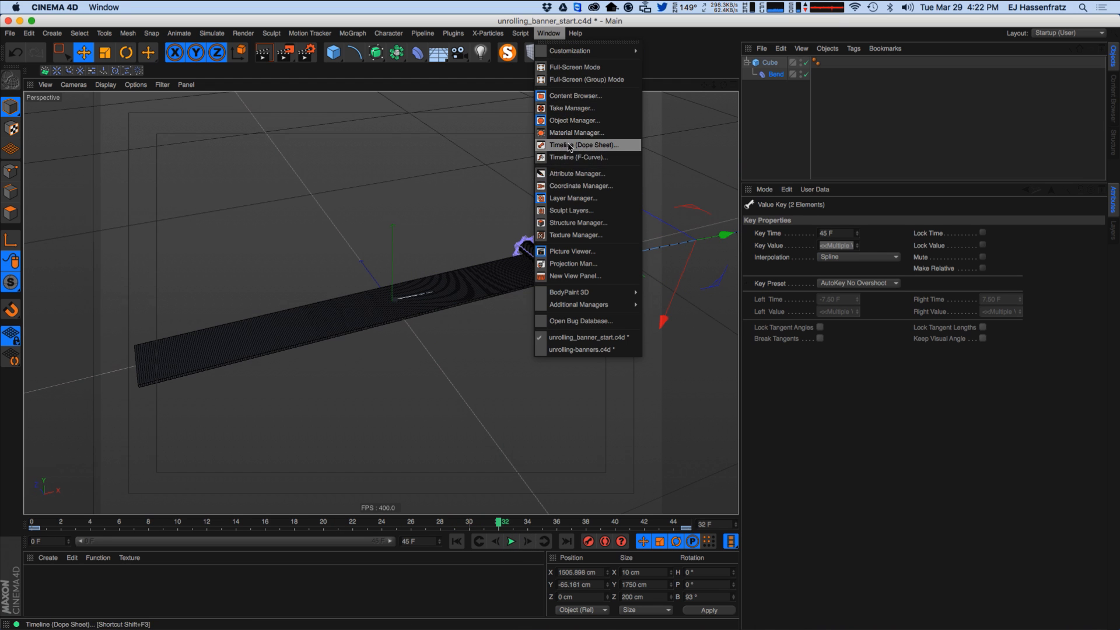
pyautogui.click(563, 145)
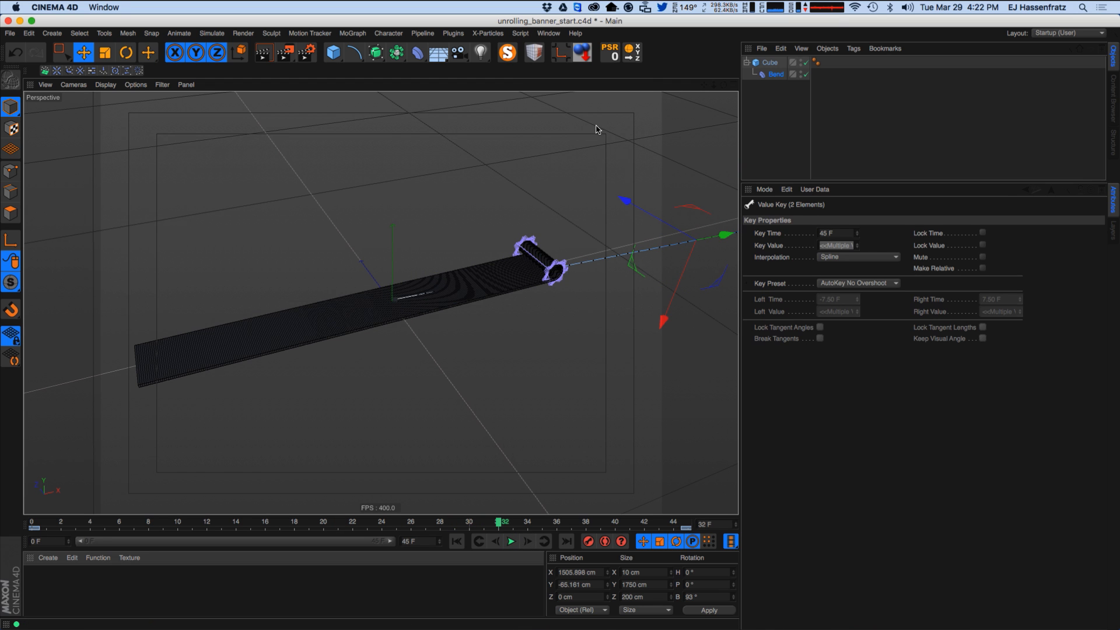
pyautogui.click(548, 33)
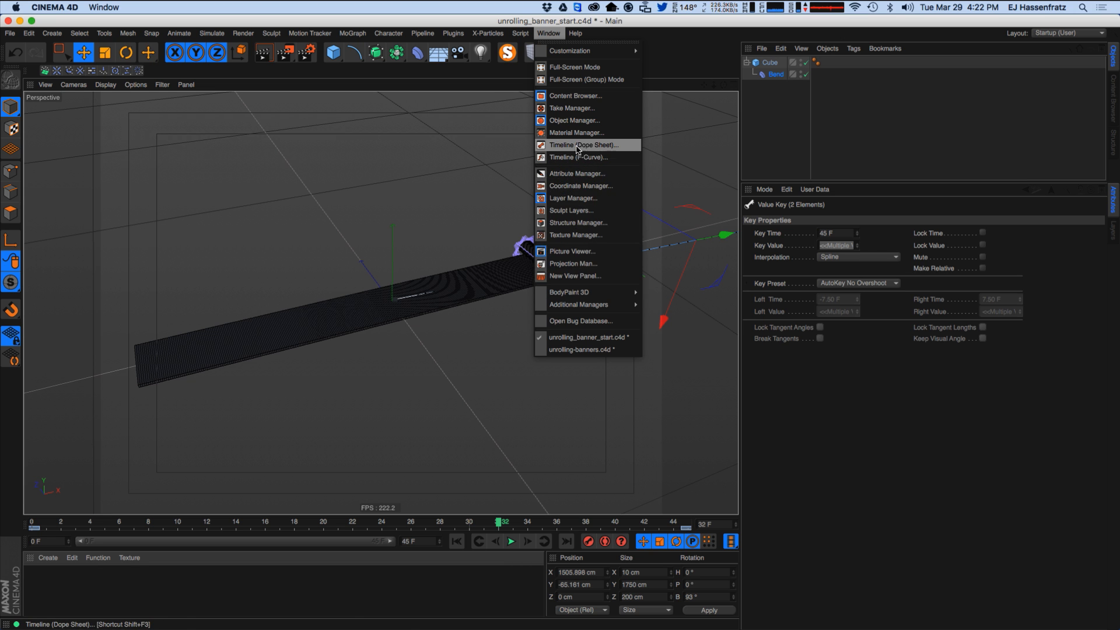
pyautogui.click(575, 159)
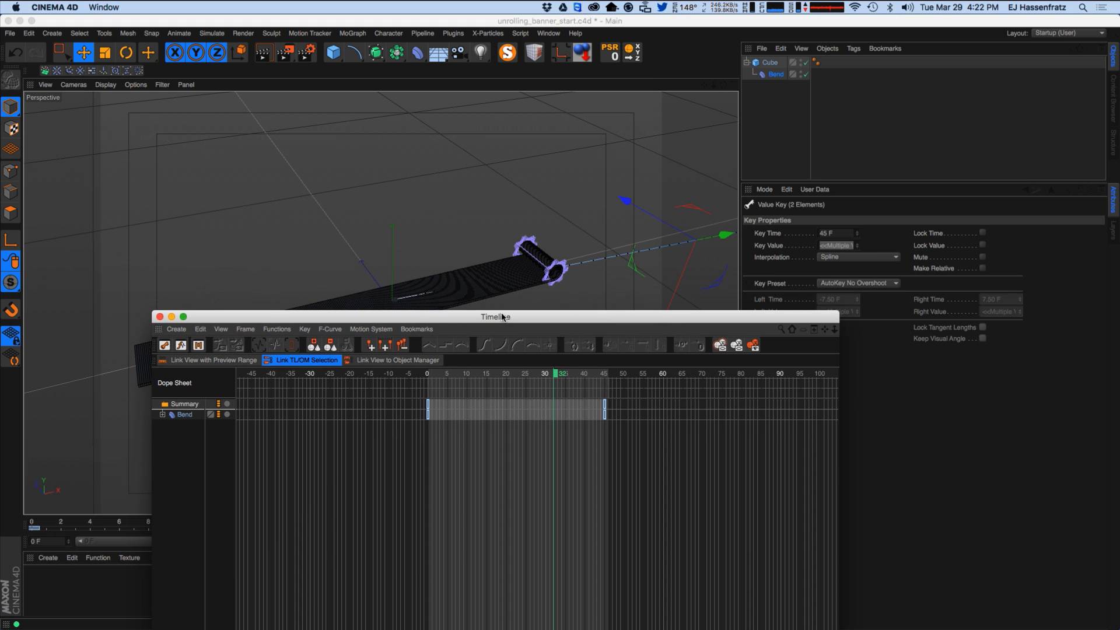
pyautogui.moveTo(465, 311); pyautogui.dragTo(429, 351)
pyautogui.keyDown('alt'); pyautogui.moveTo(442, 468); pyautogui.dragTo(799, 460, button='right'); pyautogui.keyUp('alt')
pyautogui.keyDown('alt'); pyautogui.moveTo(496, 463); pyautogui.dragTo(483, 464, button='middle'); pyautogui.keyUp('alt')
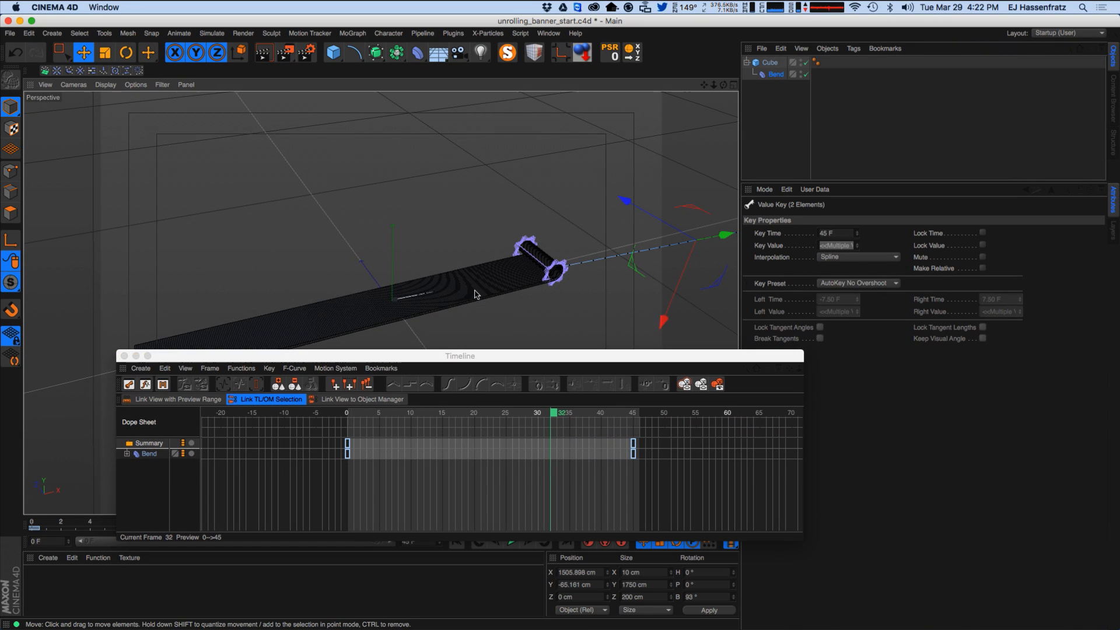
pyautogui.keyDown('alt'); pyautogui.moveTo(474, 290); pyautogui.dragTo(500, 227, button='middle'); pyautogui.keyUp('alt')
pyautogui.click(325, 435)
pyautogui.keyDown('alt'); pyautogui.moveTo(473, 449); pyautogui.dragTo(685, 434, button='right'); pyautogui.keyUp('alt')
pyautogui.moveTo(377, 358); pyautogui.dragTo(330, 317)
pyautogui.moveTo(725, 551); pyautogui.dragTo(983, 586)
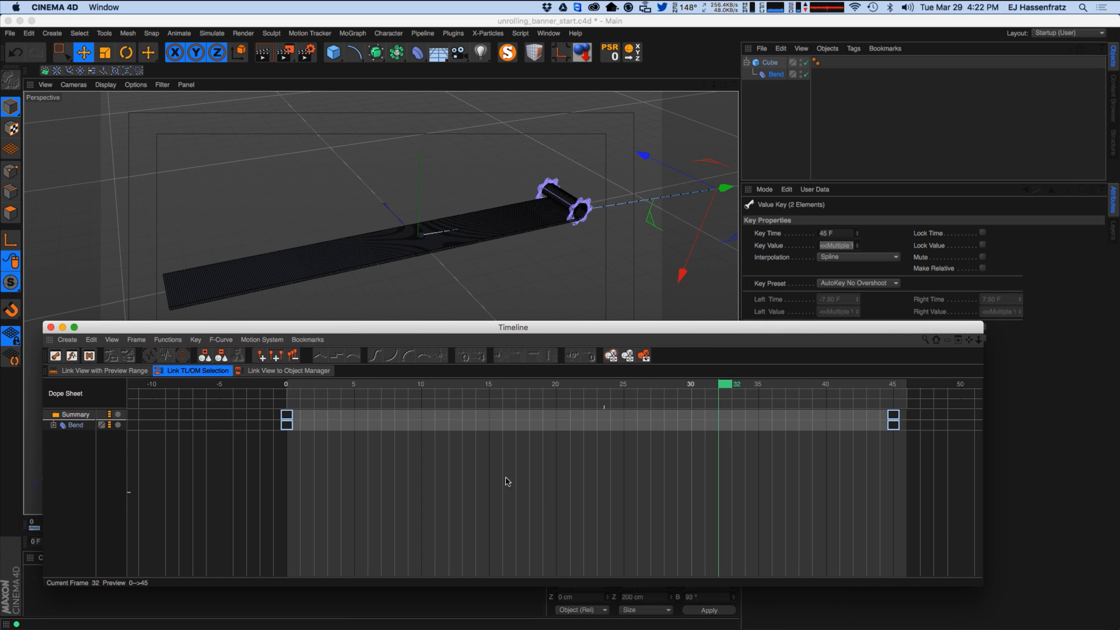
# Expand the Bend deformer's Position X and Position Y tracks with their curves, and briefly compare them with F-Curve mode.
pyautogui.click(52, 426)
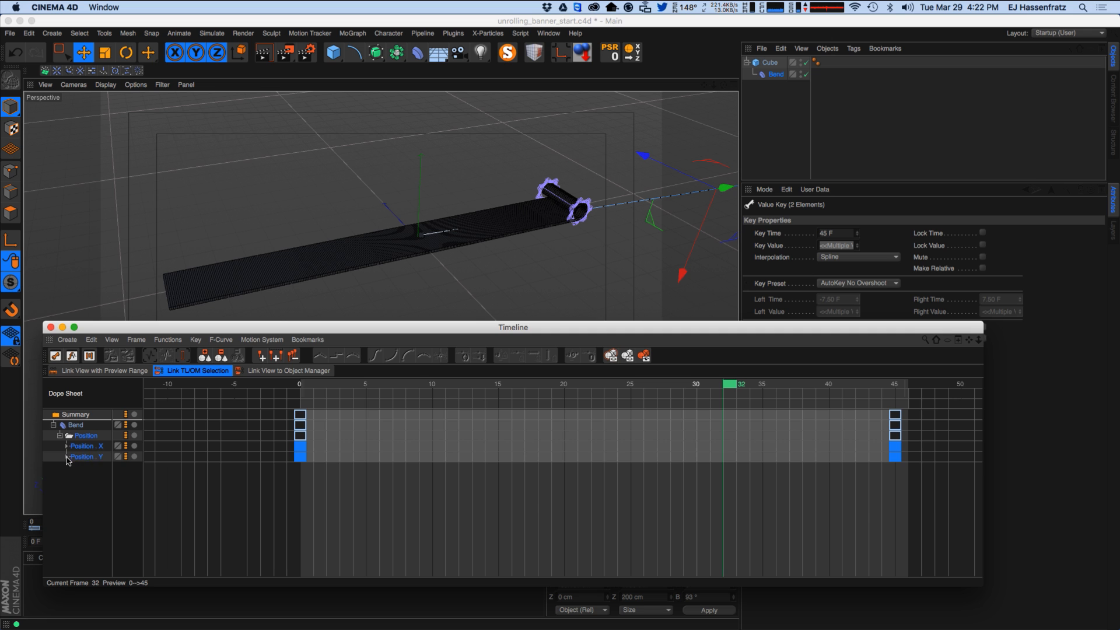
pyautogui.click(67, 456)
pyautogui.click(66, 446)
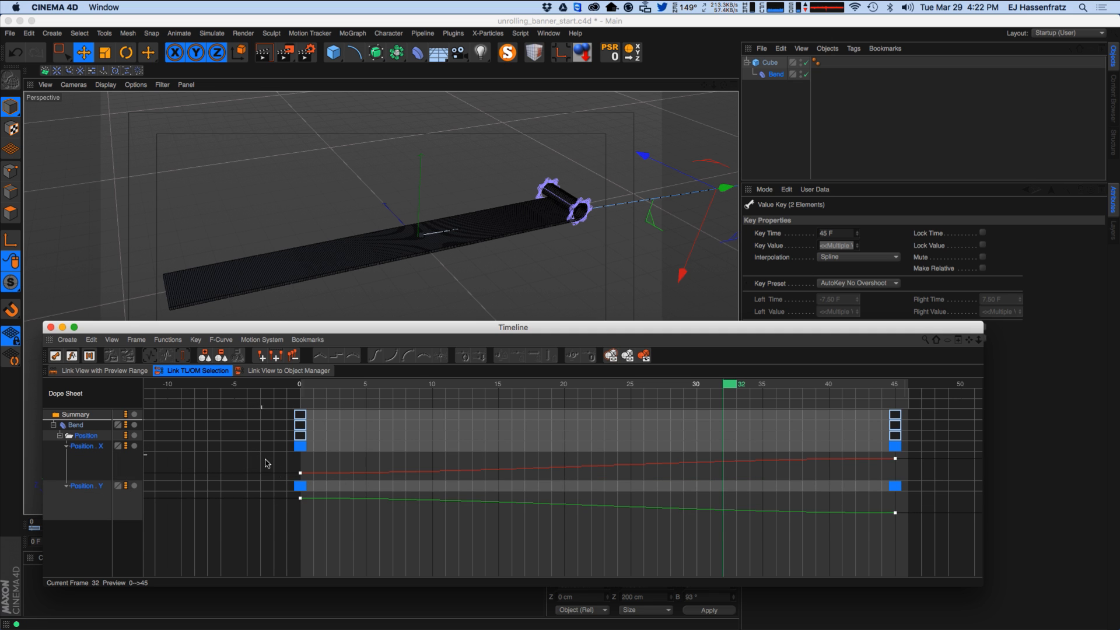
pyautogui.press('Tab')
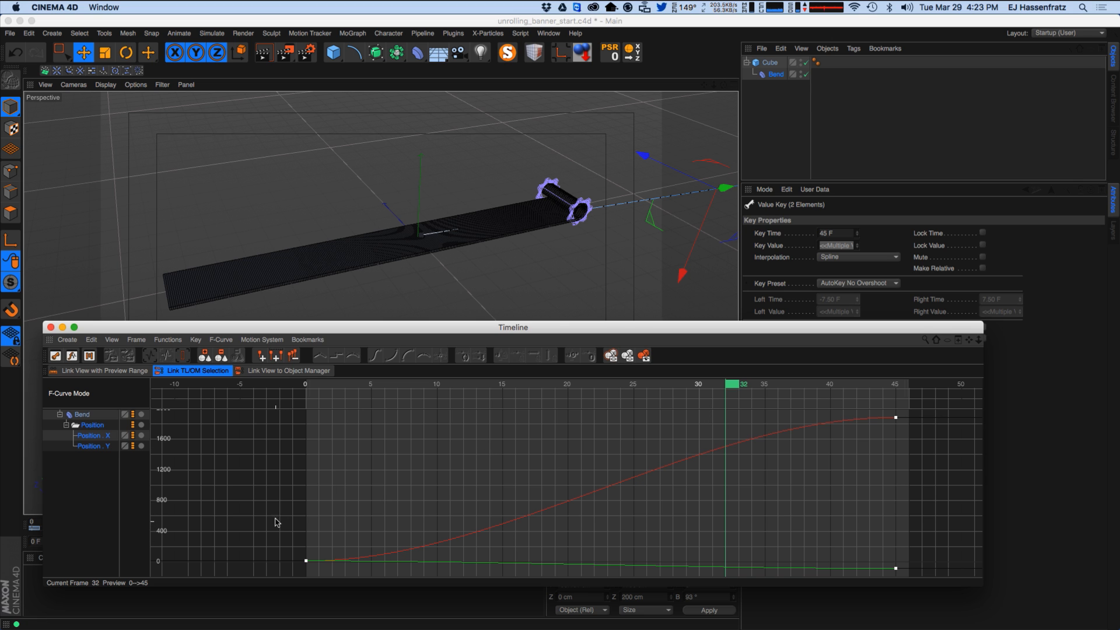
pyautogui.press('Tab')
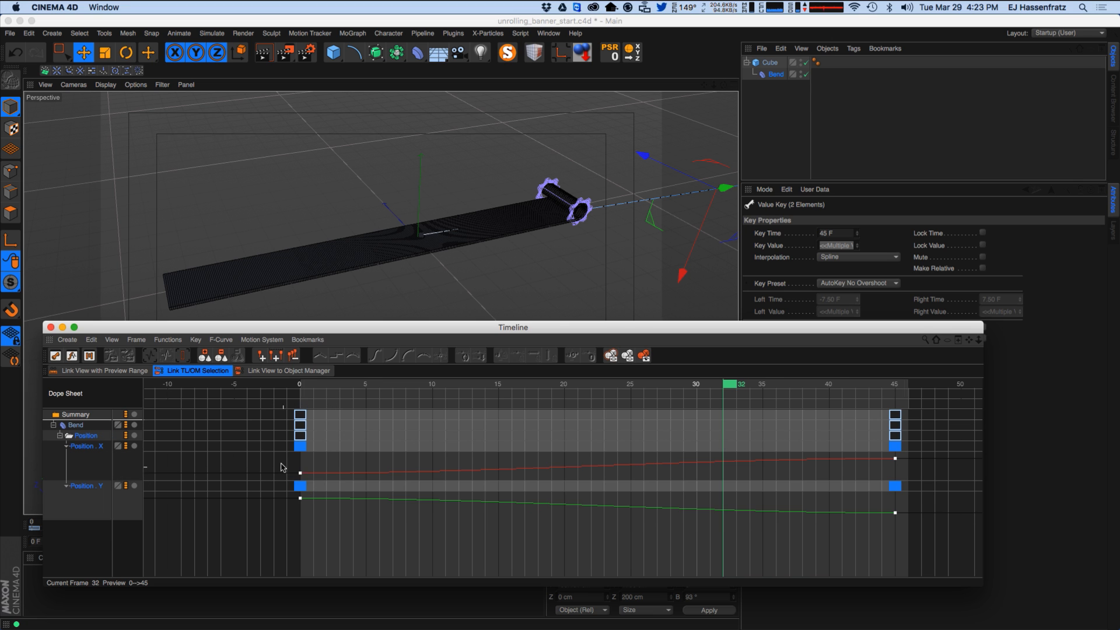
# Raise the right tangent of the frame 0 Position X key to about 10.98 F, 1571 cm, and play the animation.
pyautogui.click(383, 479)
pyautogui.click(300, 473)
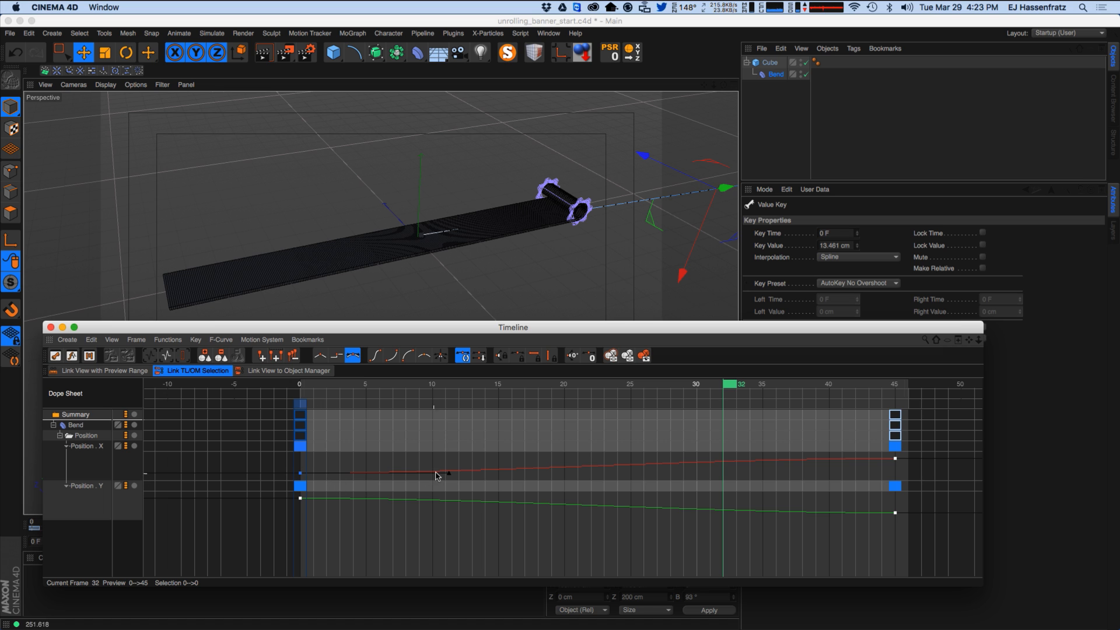
pyautogui.moveTo(455, 474); pyautogui.dragTo(446, 461)
pyautogui.moveTo(425, 382); pyautogui.dragTo(280, 396)
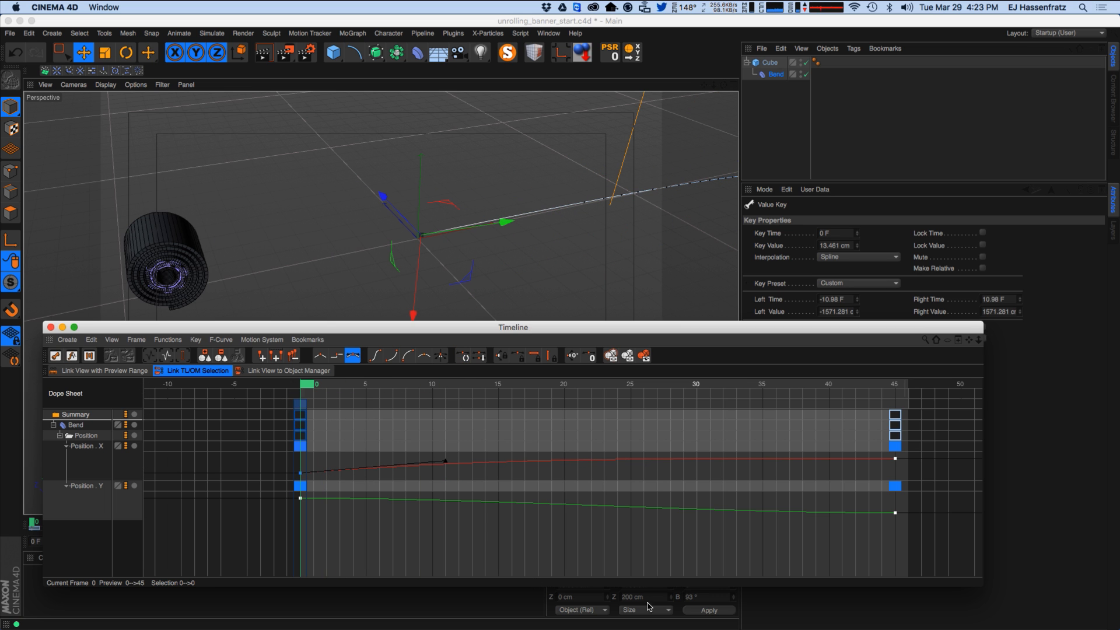
pyautogui.moveTo(439, 331); pyautogui.dragTo(682, 269)
pyautogui.click(509, 543)
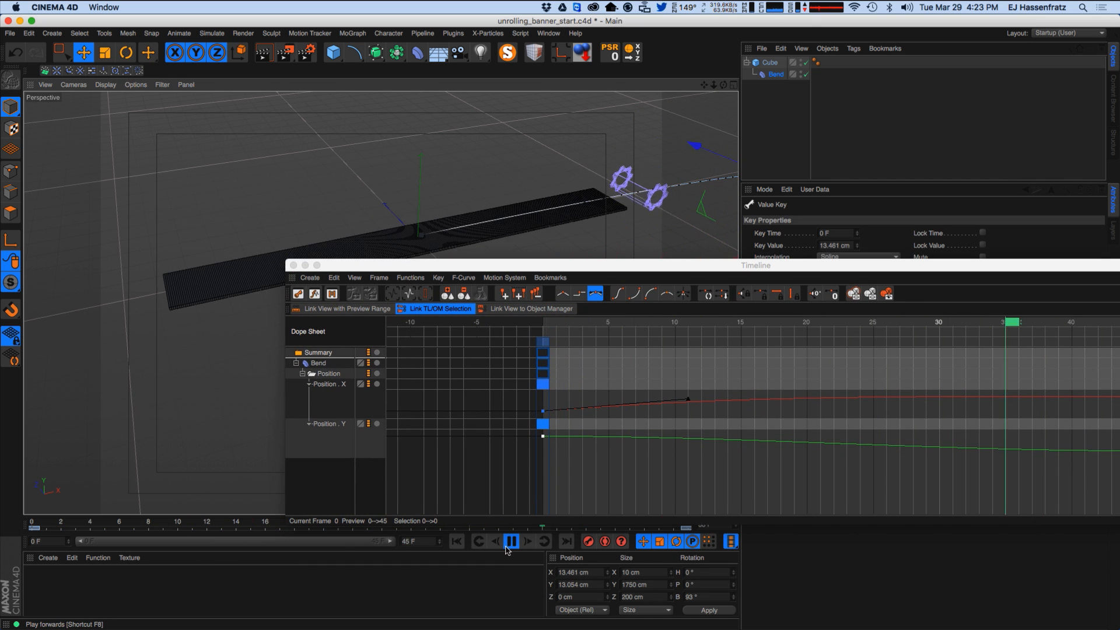
# Lower the right tangent of the frame 0 Position Y key to about 10.11 F, -41.63 cm, and close the Timeline.
pyautogui.moveTo(552, 264); pyautogui.dragTo(395, 284)
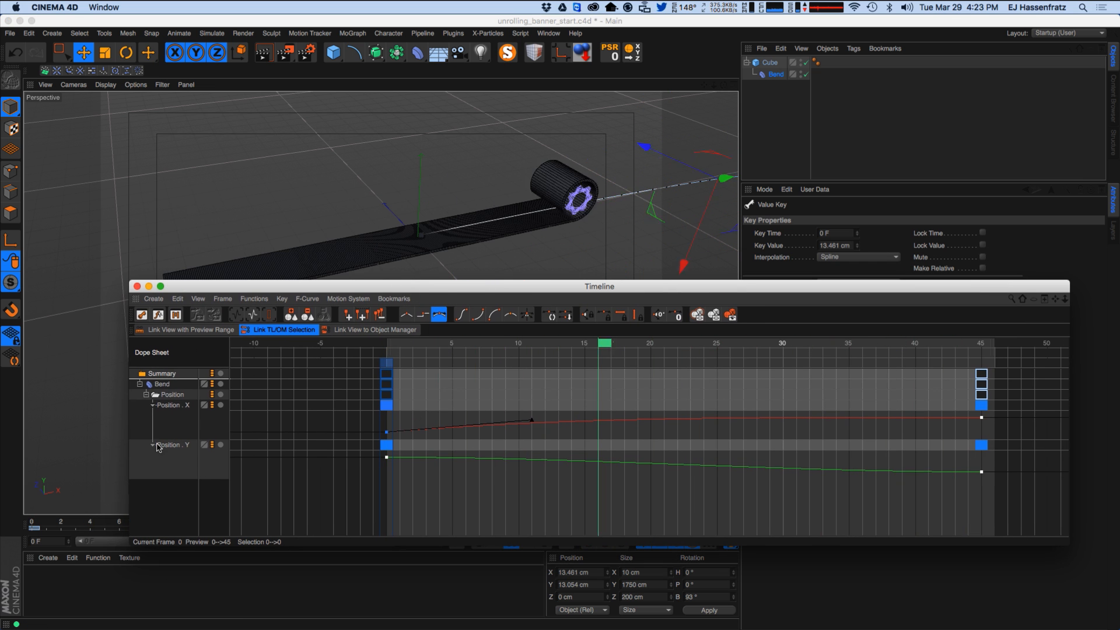
pyautogui.click(402, 485)
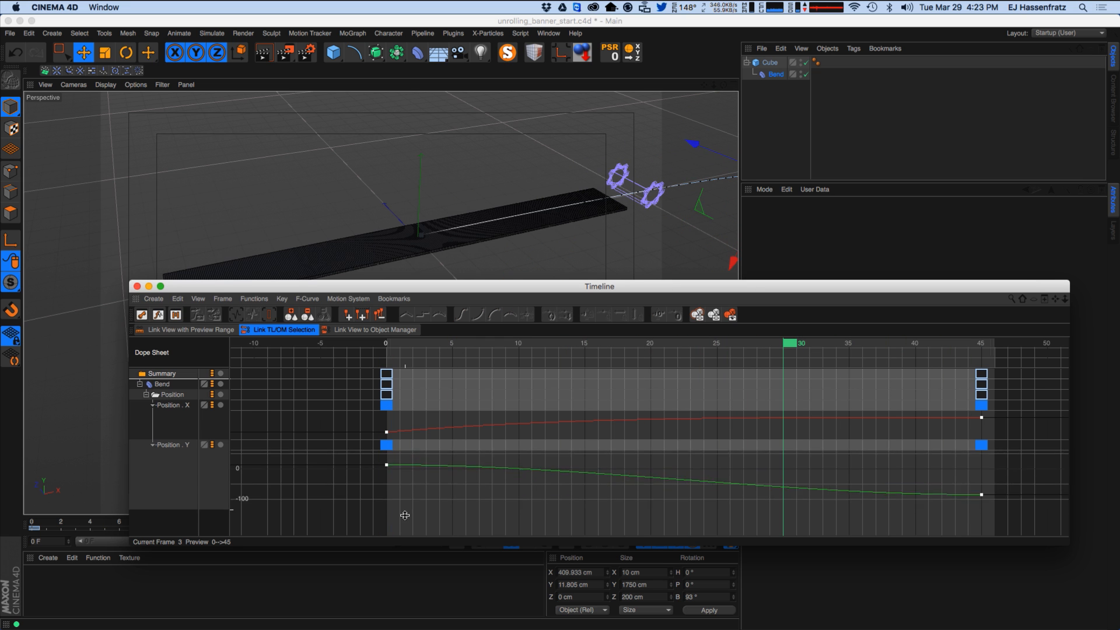
pyautogui.moveTo(369, 467); pyautogui.dragTo(408, 481)
pyautogui.moveTo(534, 474); pyautogui.dragTo(535, 487)
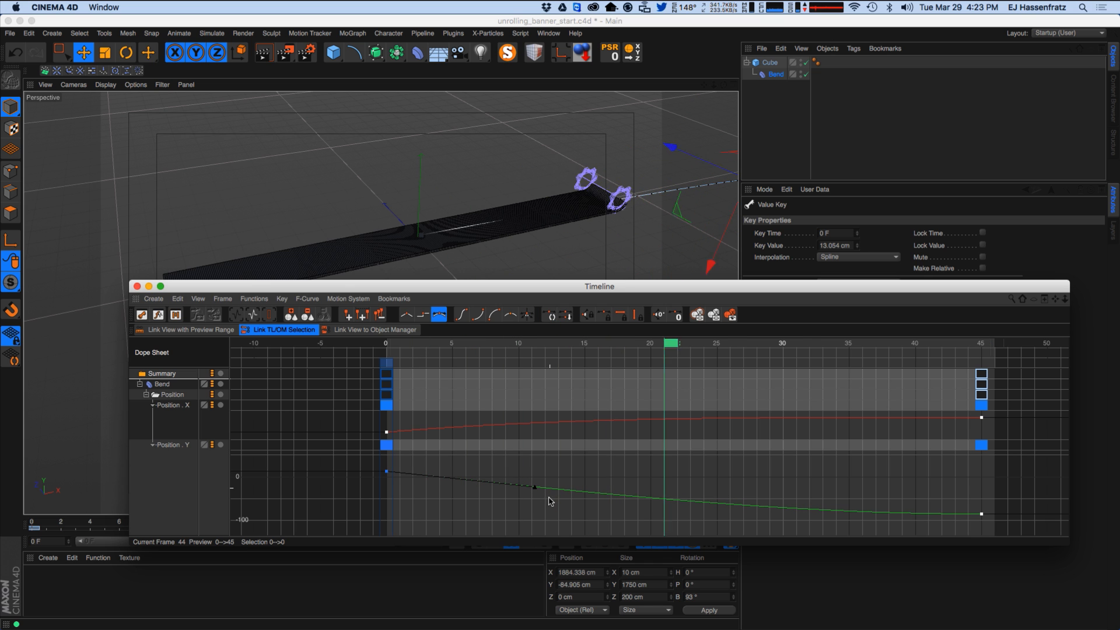
pyautogui.moveTo(534, 487); pyautogui.dragTo(536, 496)
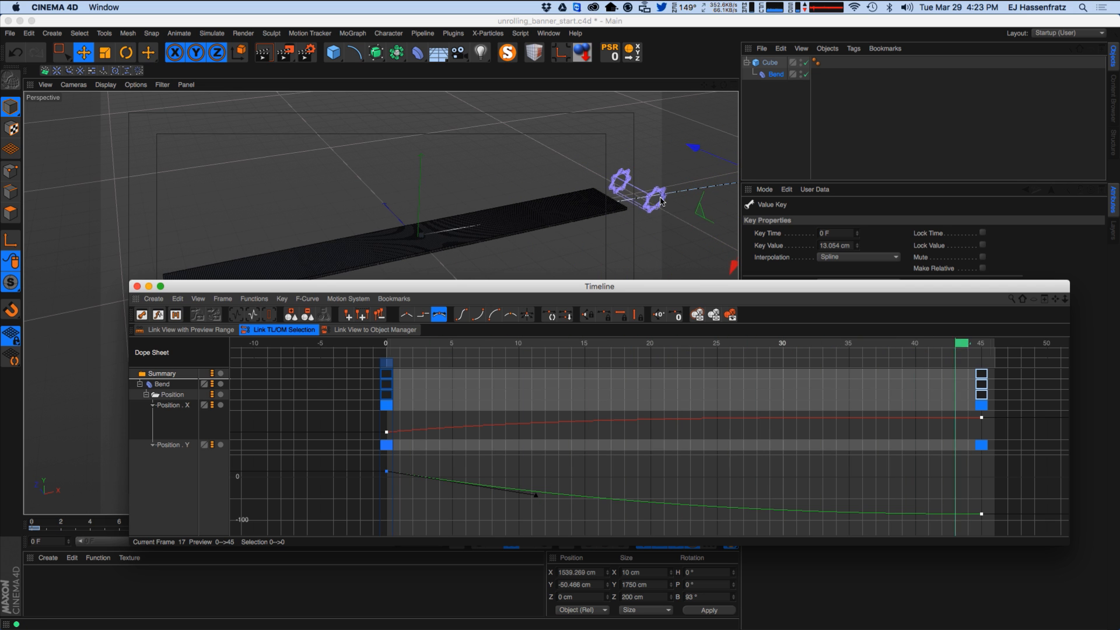
pyautogui.moveTo(959, 364); pyautogui.dragTo(989, 466)
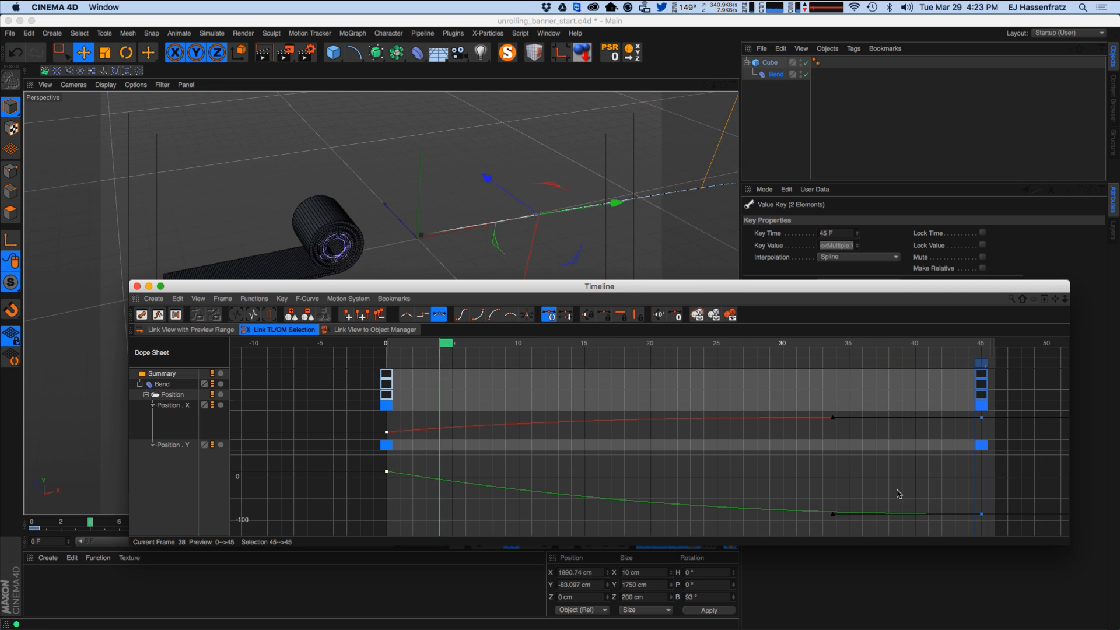
pyautogui.click(386, 470)
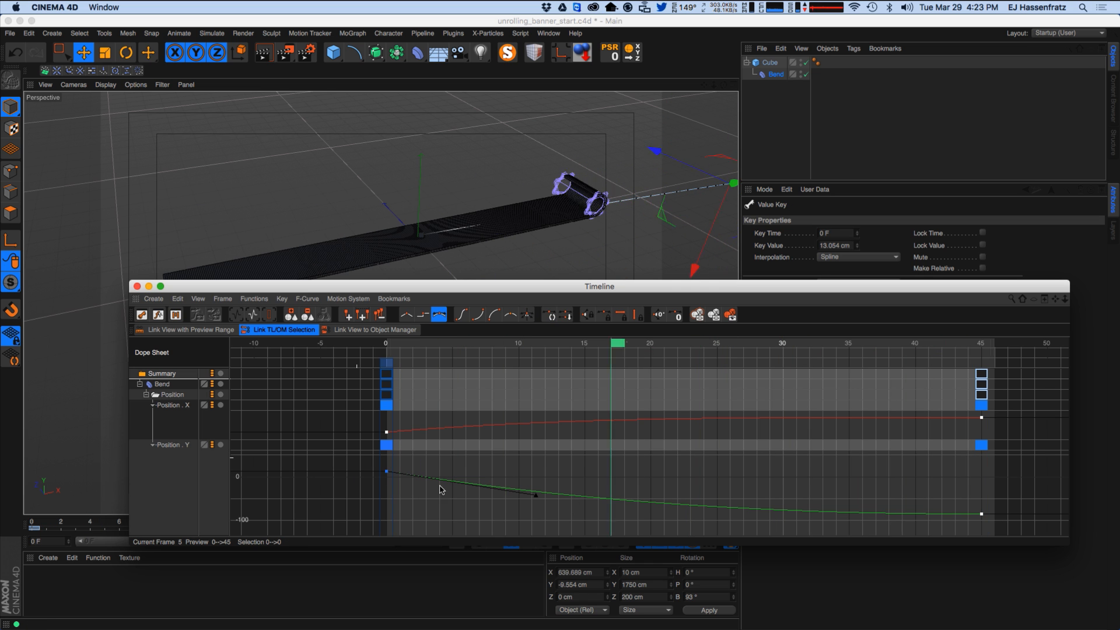
pyautogui.moveTo(533, 496); pyautogui.dragTo(520, 489)
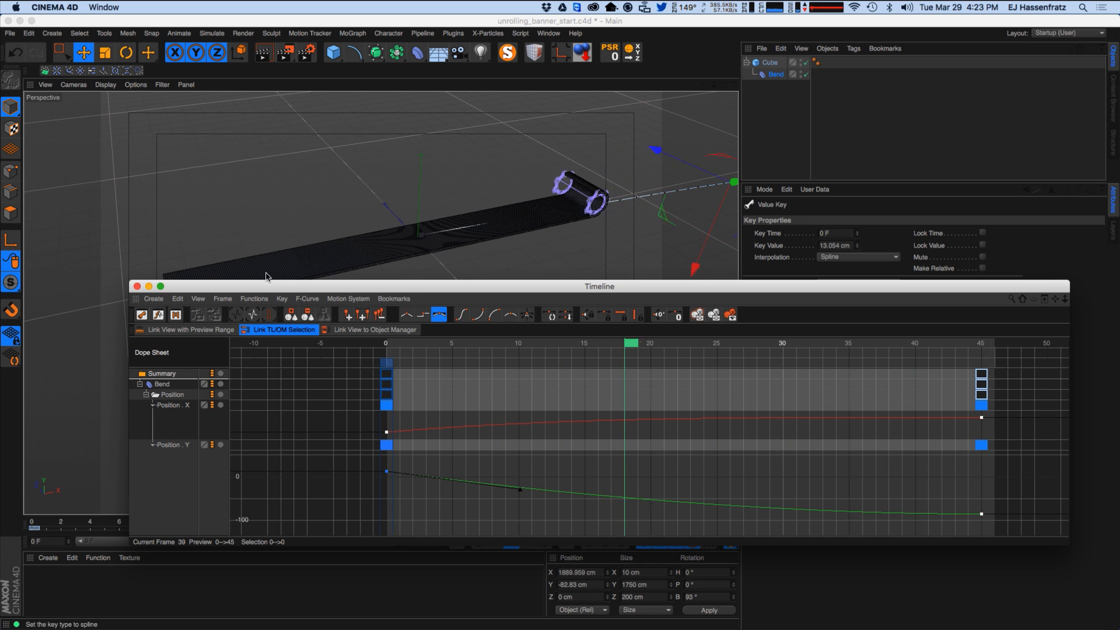
pyautogui.click(136, 285)
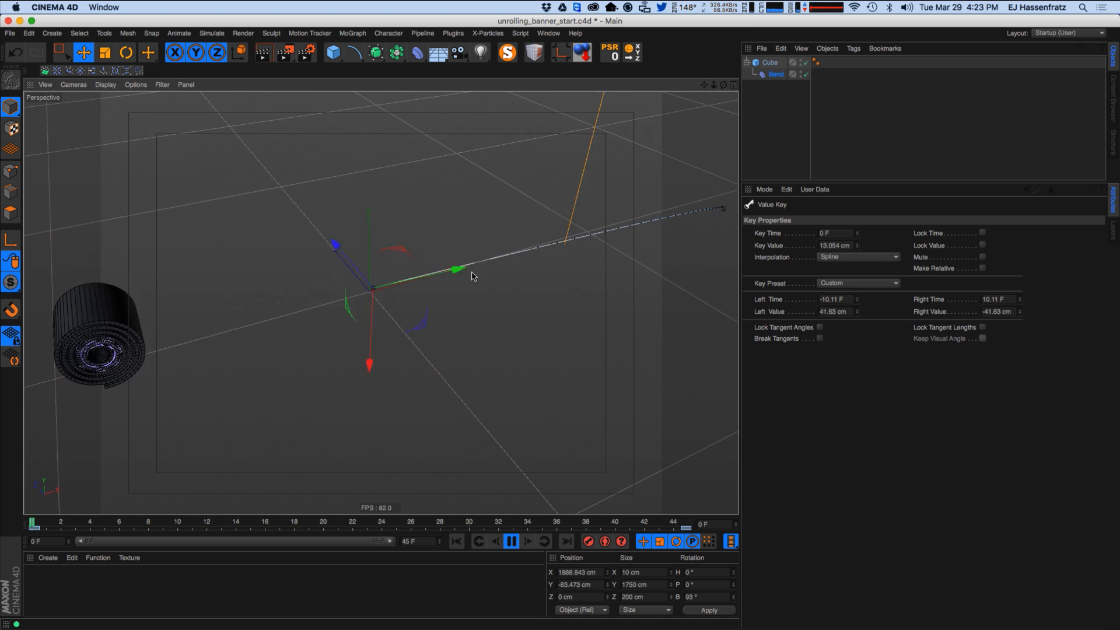
# Set the timeline's end to frame 50 and extend the preview range to cover frames 0 to 50.
pyautogui.click(423, 542)
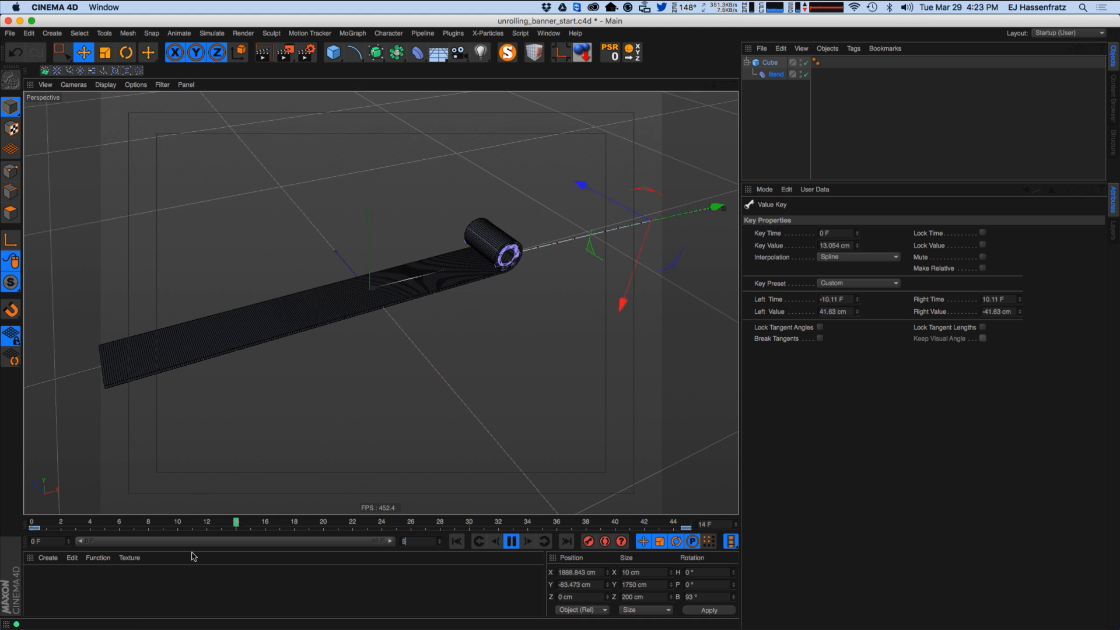
pyautogui.moveTo(359, 543); pyautogui.dragTo(396, 544)
pyautogui.moveTo(92, 542); pyautogui.dragTo(77, 543)
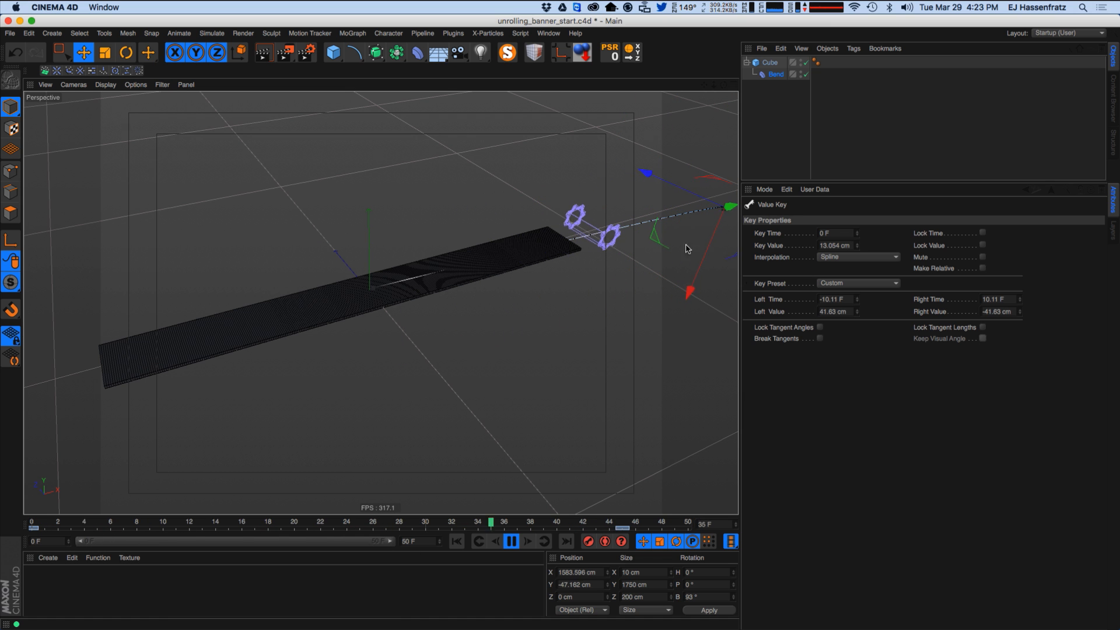
# Select the Bend deformer, stop playback, and scrub the unrolling animation from frame 0 to 44 and back.
pyautogui.click(776, 74)
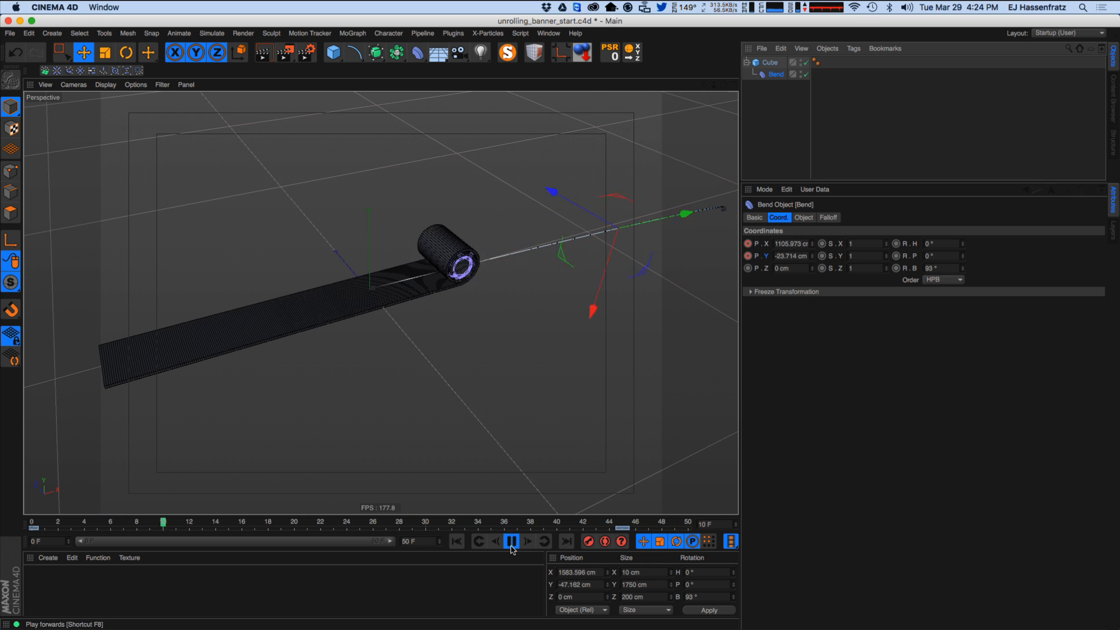
pyautogui.click(454, 544)
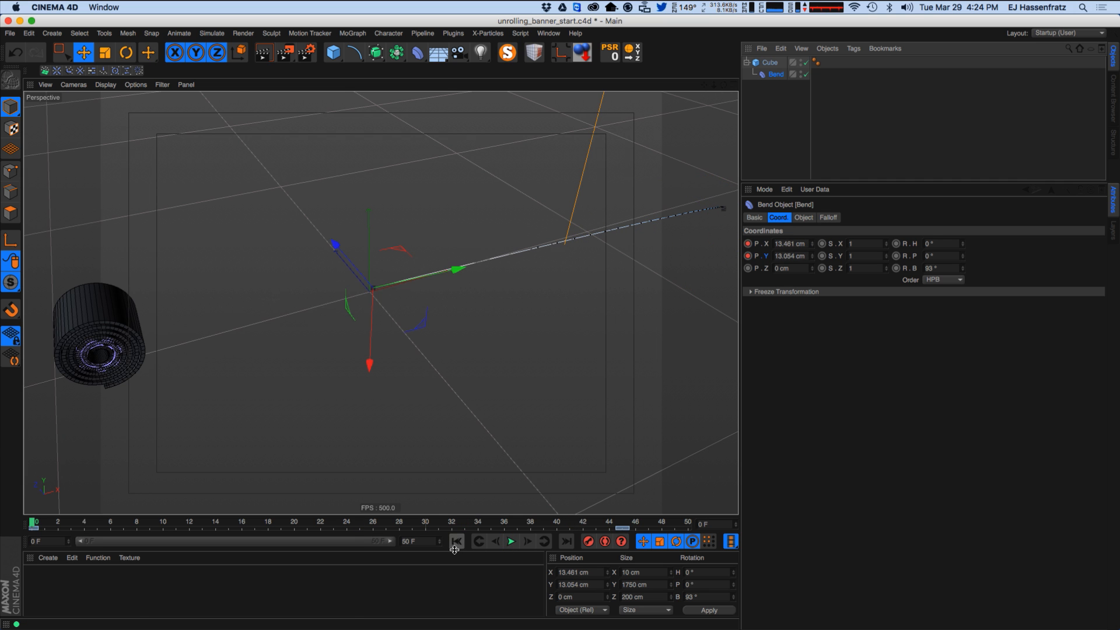
pyautogui.keyDown('alt'); pyautogui.moveTo(387, 319); pyautogui.dragTo(452, 318, button='middle'); pyautogui.keyUp('alt')
pyautogui.moveTo(207, 523); pyautogui.dragTo(612, 515)
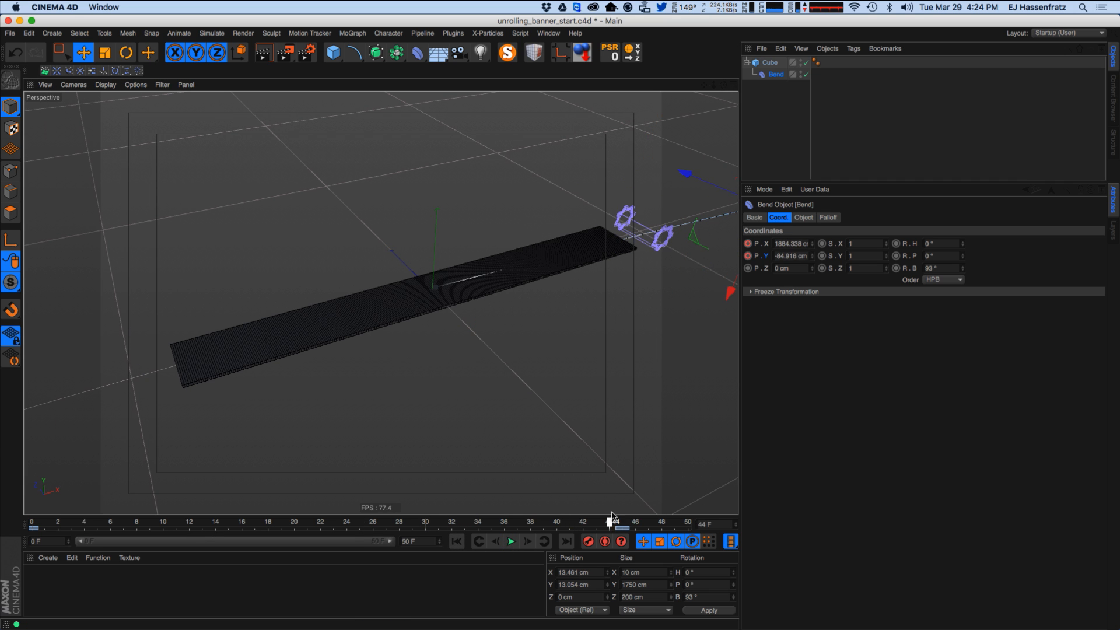
pyautogui.moveTo(403, 526); pyautogui.dragTo(16, 525)
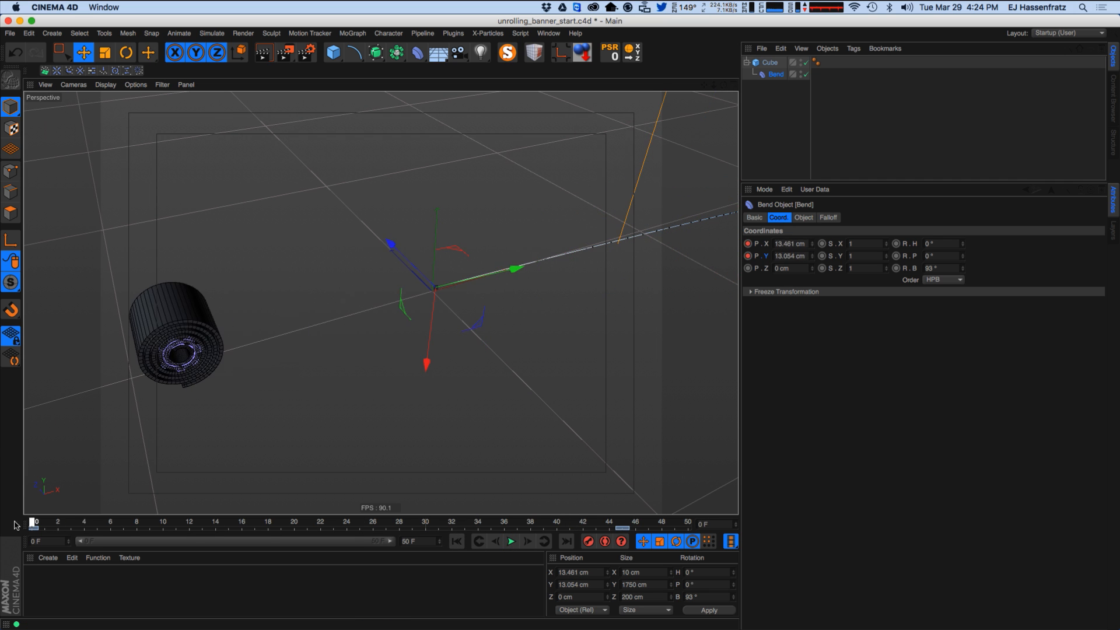
# Reduce the cube's X size to 1207 cm in its object properties.
pyautogui.click(765, 63)
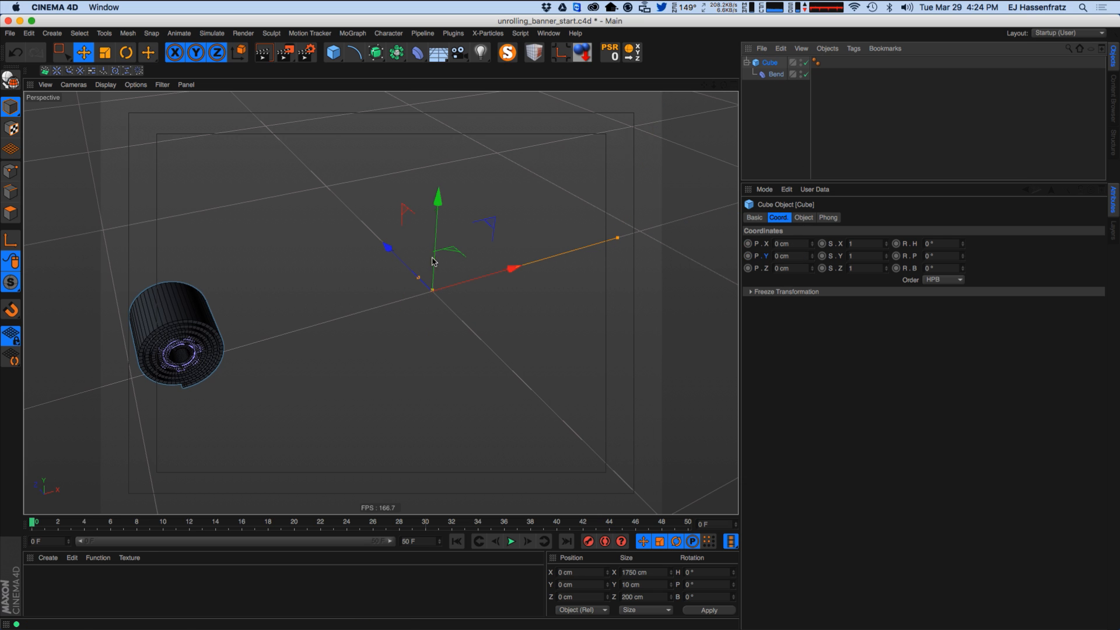
pyautogui.click(804, 218)
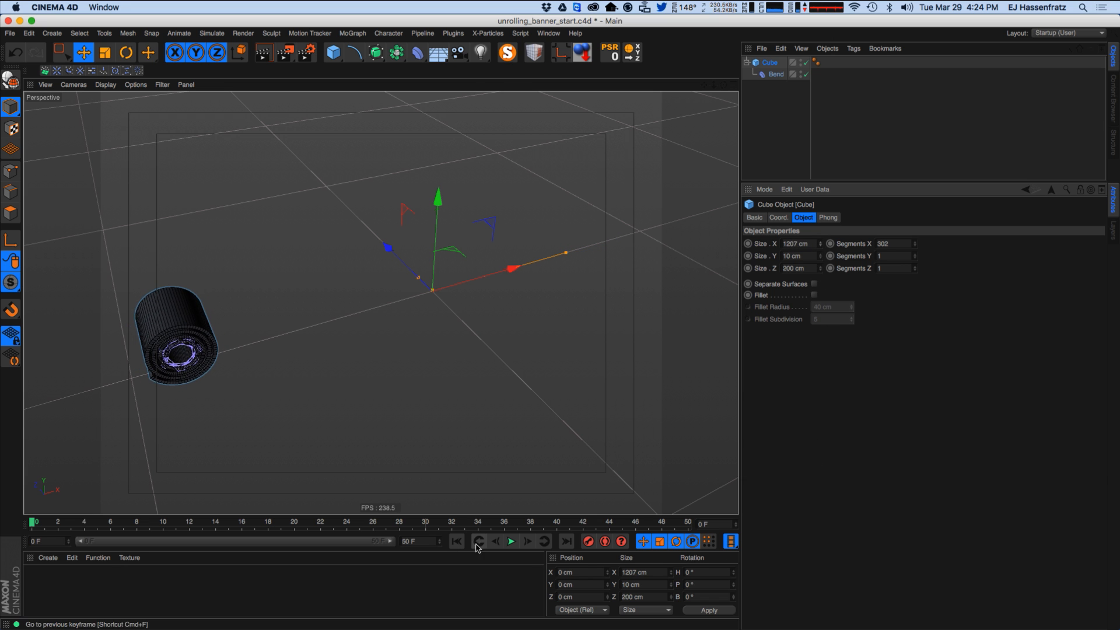
# Lengthen the cube's X size to 3500 cm during playback, stop the animation and return to frame 0.
pyautogui.click(511, 541)
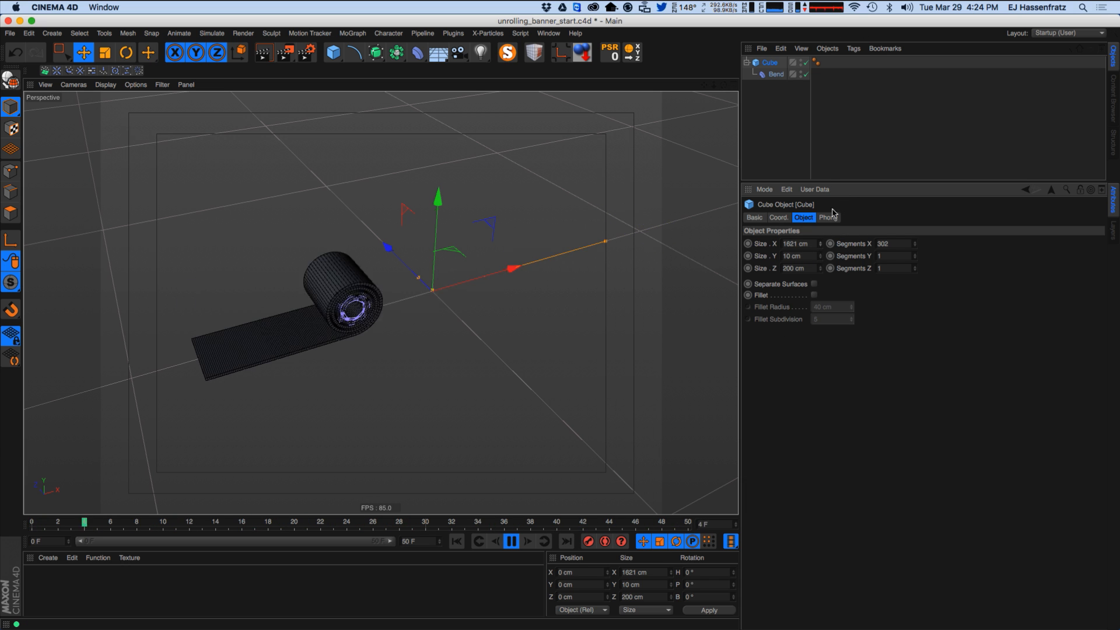
pyautogui.moveTo(820, 248); pyautogui.dragTo(839, 200)
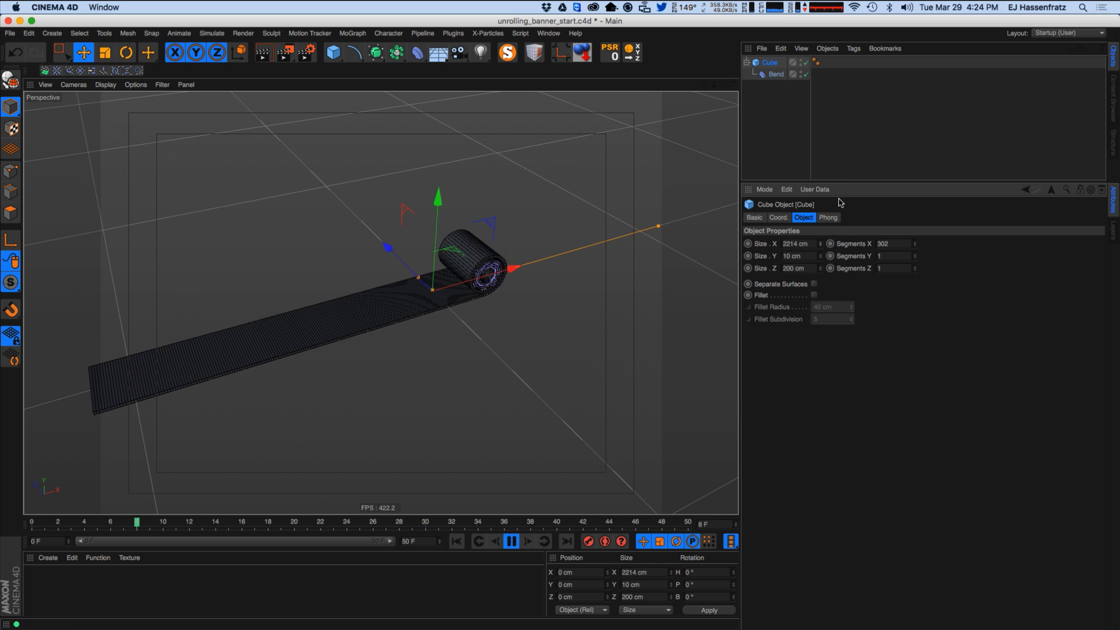
pyautogui.moveTo(820, 245); pyautogui.dragTo(842, 200)
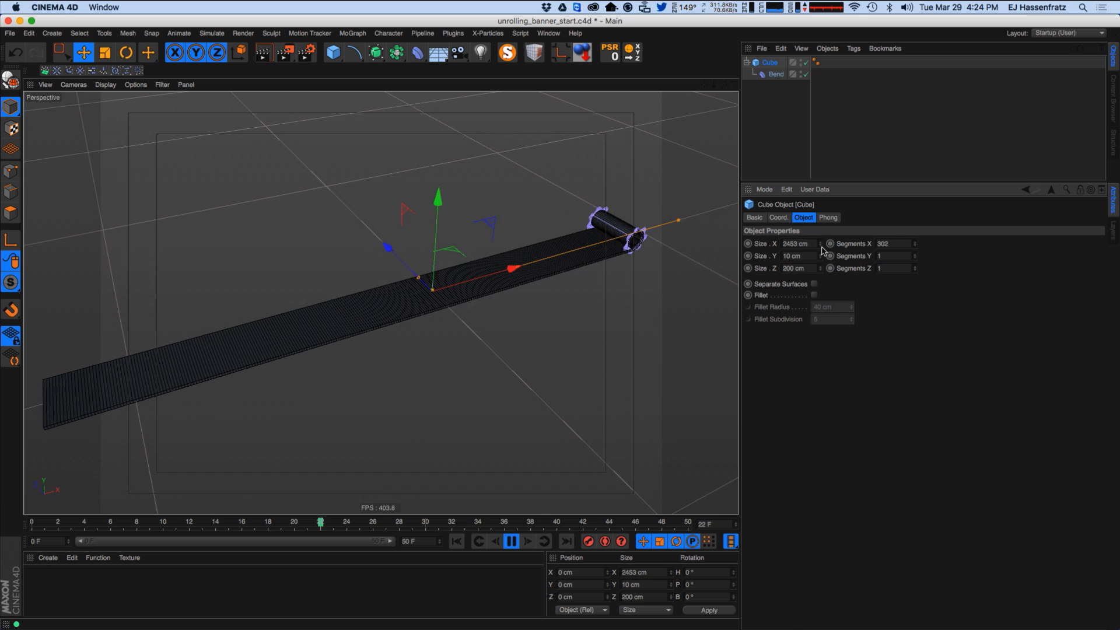
pyautogui.moveTo(812, 244); pyautogui.dragTo(421, 282)
pyautogui.write('3500')
pyautogui.press('Return')
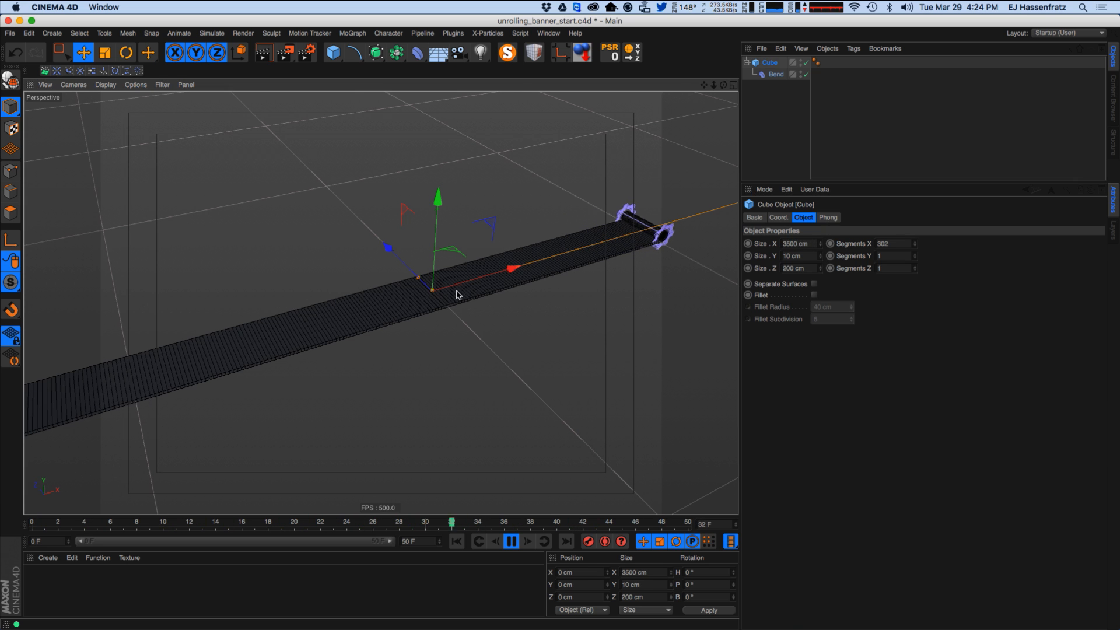
pyautogui.click(511, 543)
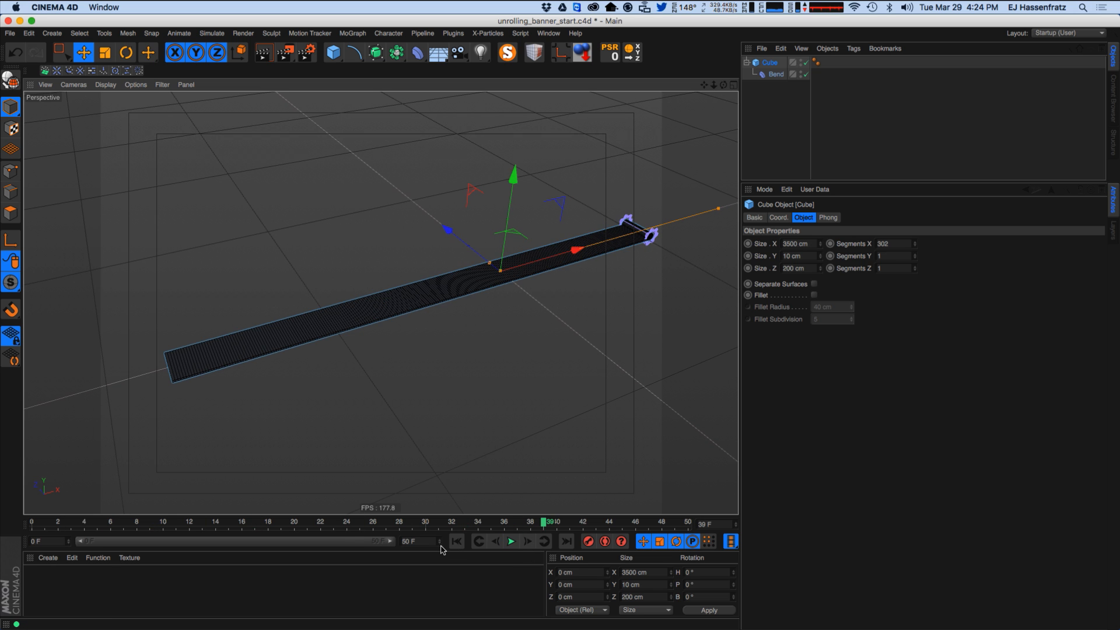
pyautogui.click(456, 543)
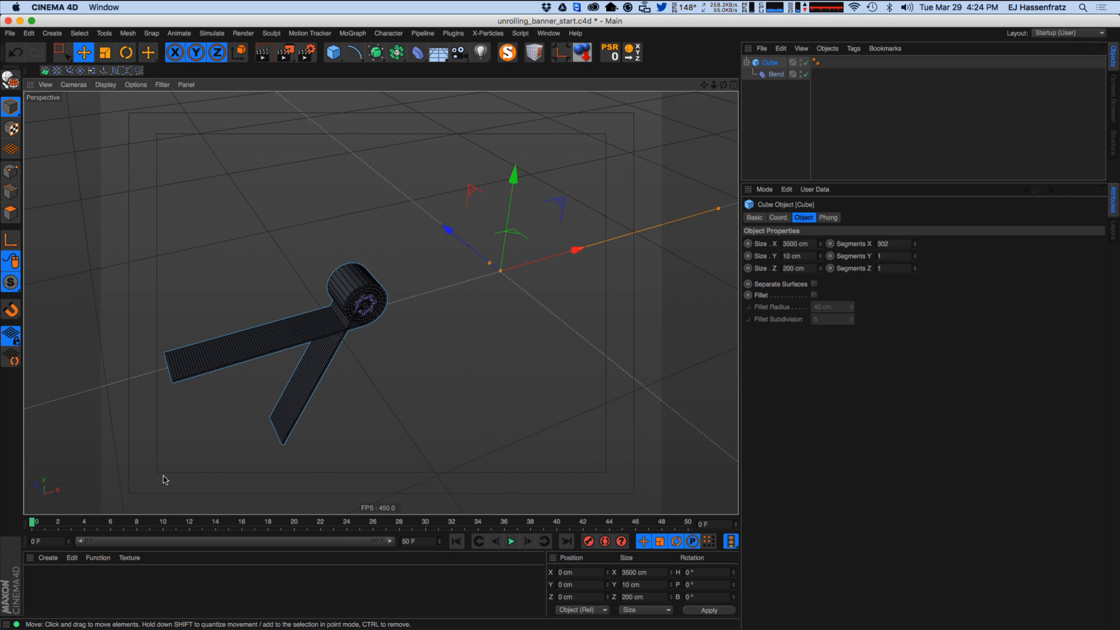
# Select the Bend deformer and fit it to its parent cube.
pyautogui.click(776, 74)
pyautogui.moveTo(560, 268); pyautogui.dragTo(450, 290)
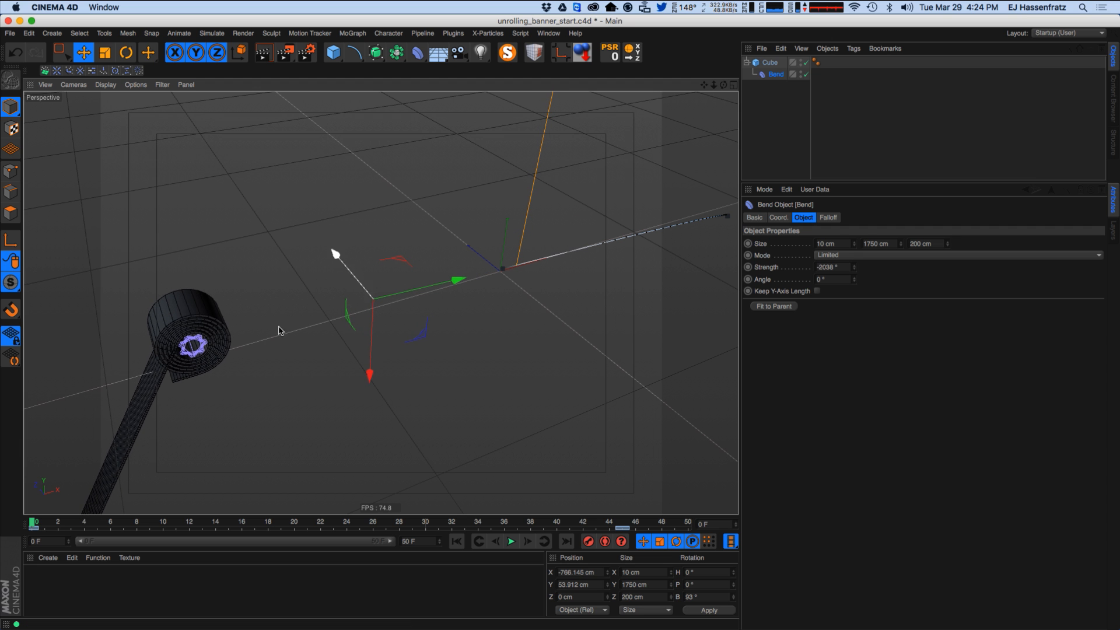
pyautogui.keyDown('alt'); pyautogui.moveTo(182, 387); pyautogui.dragTo(299, 364, button='middle'); pyautogui.keyUp('alt')
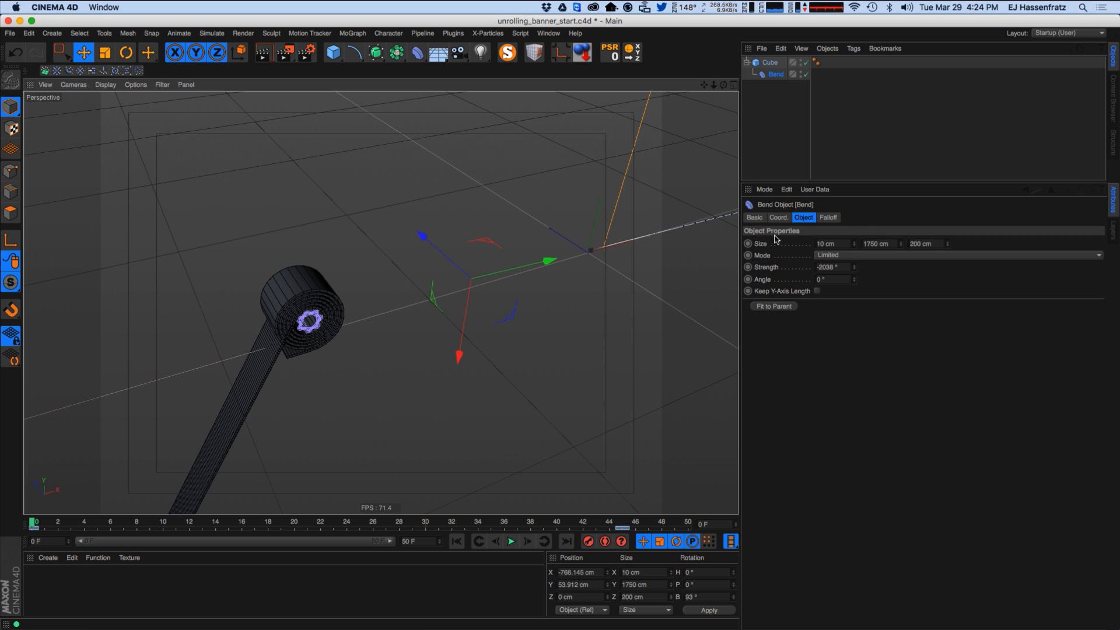
pyautogui.click(778, 310)
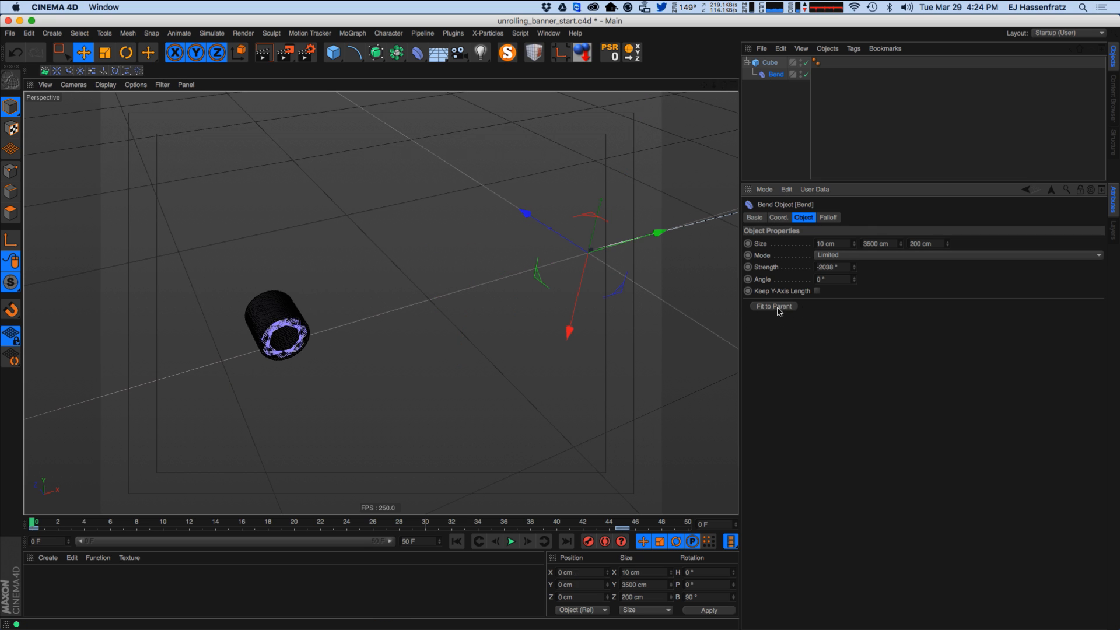
# Place the Bend at X 78.708 cm, Y 22.323 cm with bank rotation 91° and keyframe its X and Y position at frame 0.
pyautogui.moveTo(639, 245); pyautogui.dragTo(662, 239)
pyautogui.keyDown('alt'); pyautogui.moveTo(571, 352); pyautogui.dragTo(657, 323); pyautogui.keyUp('alt')
pyautogui.scroll(5, 565, 327)
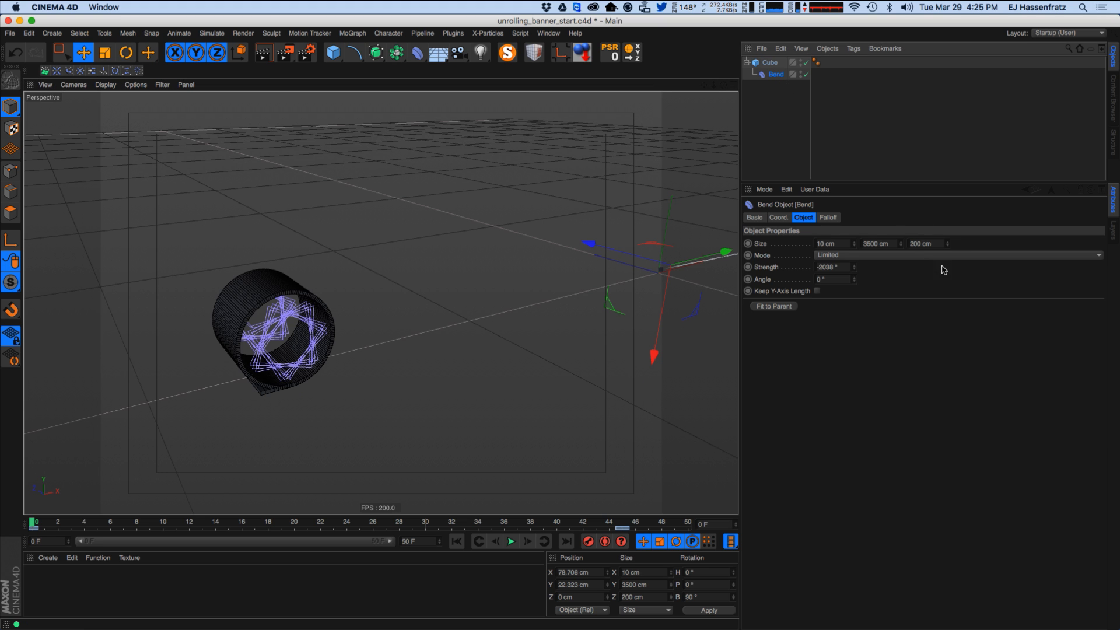
pyautogui.click(780, 218)
pyautogui.click(963, 268)
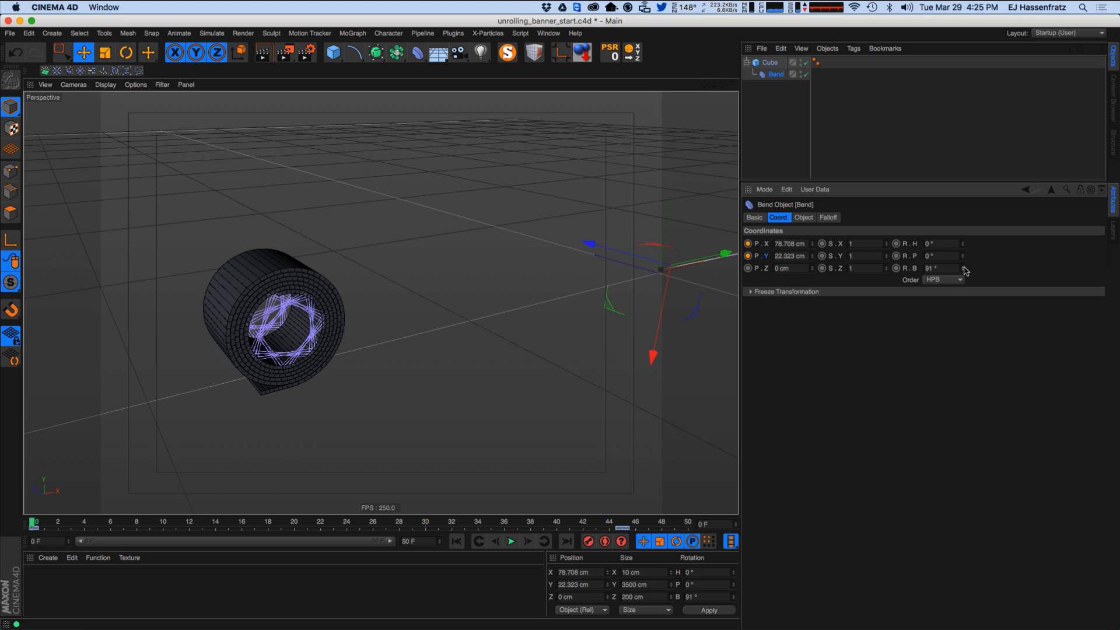
pyautogui.click(963, 267)
pyautogui.keyDown('ctrl'); pyautogui.click(749, 255); pyautogui.keyUp('ctrl')
pyautogui.scroll(-1, 460, 317)
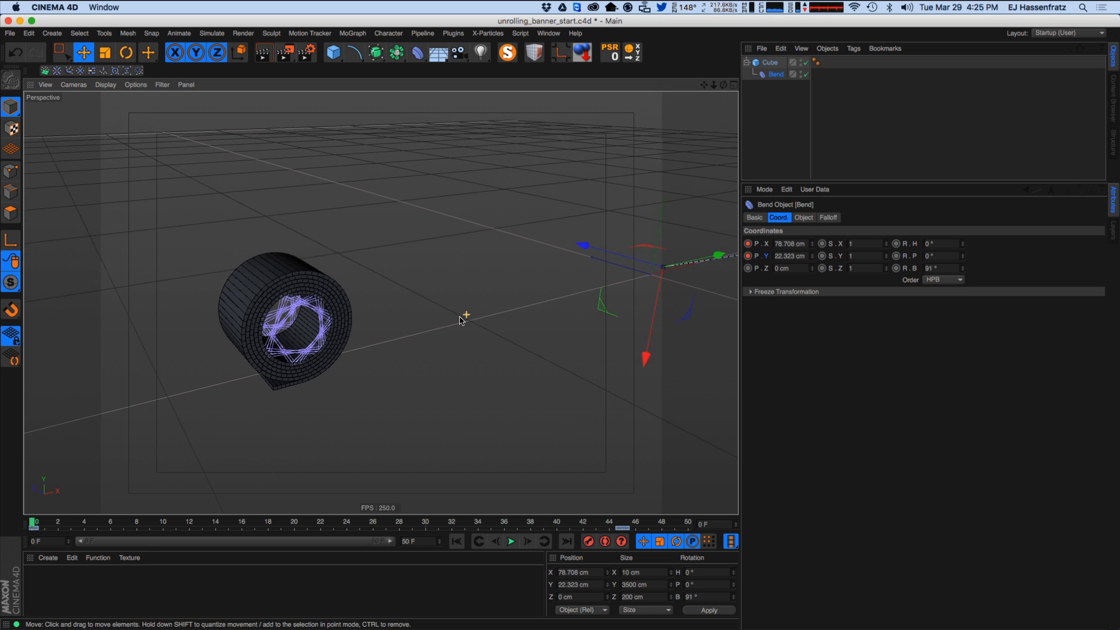
# At frame 45, move the Bend to about X 3624 cm, Y -115 cm and keyframe its X and Y position.
pyautogui.scroll(-2, 461, 318)
pyautogui.moveTo(33, 523); pyautogui.dragTo(623, 512)
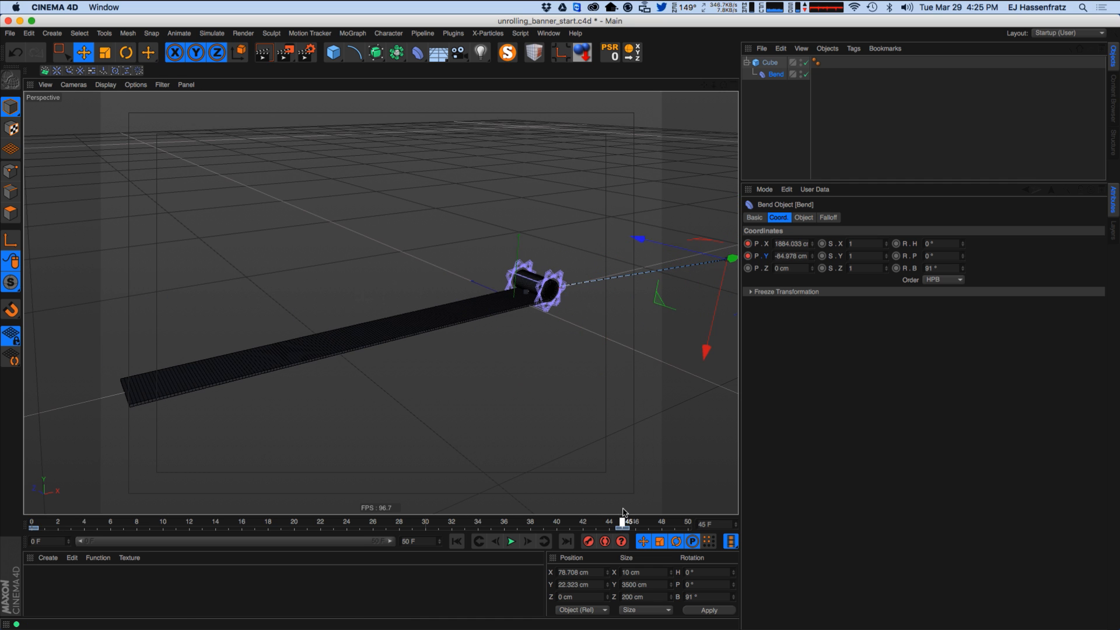
pyautogui.keyDown('alt'); pyautogui.moveTo(523, 270); pyautogui.dragTo(320, 300); pyautogui.keyUp('alt')
pyautogui.moveTo(661, 259); pyautogui.dragTo(877, 227)
pyautogui.keyDown('ctrl'); pyautogui.moveTo(748, 243); pyautogui.dragTo(748, 256); pyautogui.keyUp('ctrl')
pyautogui.keyDown('alt'); pyautogui.moveTo(552, 272); pyautogui.dragTo(506, 283, button='right'); pyautogui.keyUp('alt')
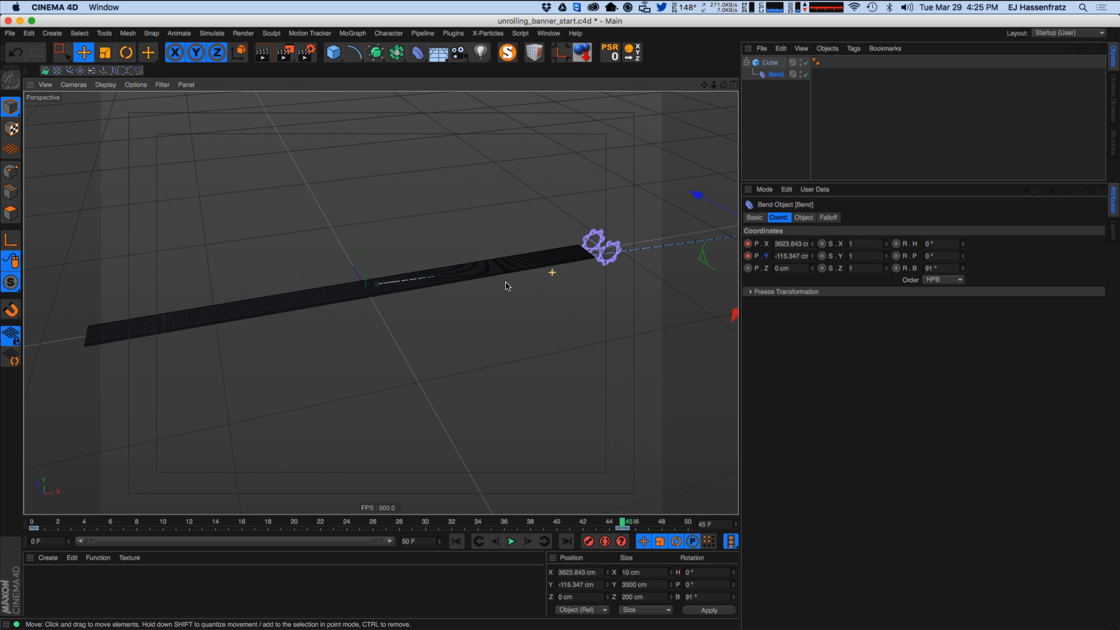
# Play the unrolling animation from the start, stop it and inspect the rolled banner at frame 0.
pyautogui.keyDown('alt'); pyautogui.moveTo(507, 287); pyautogui.dragTo(572, 275, button='middle'); pyautogui.keyUp('alt')
pyautogui.click(457, 542)
pyautogui.press('F8')
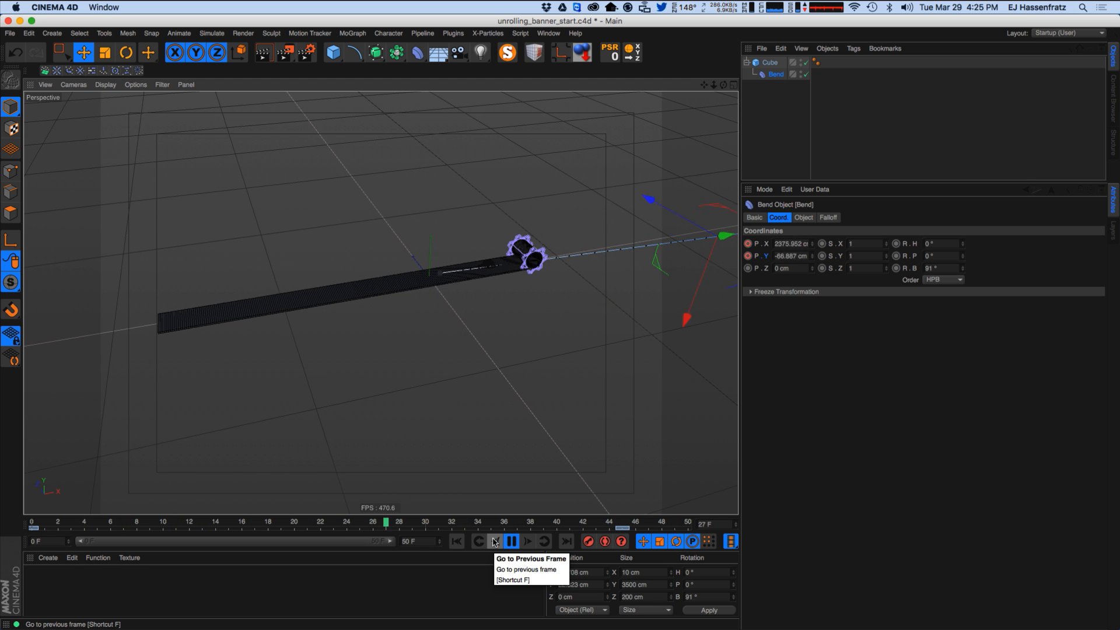
pyautogui.moveTo(501, 516); pyautogui.dragTo(508, 505)
pyautogui.click(512, 530)
pyautogui.click(458, 530)
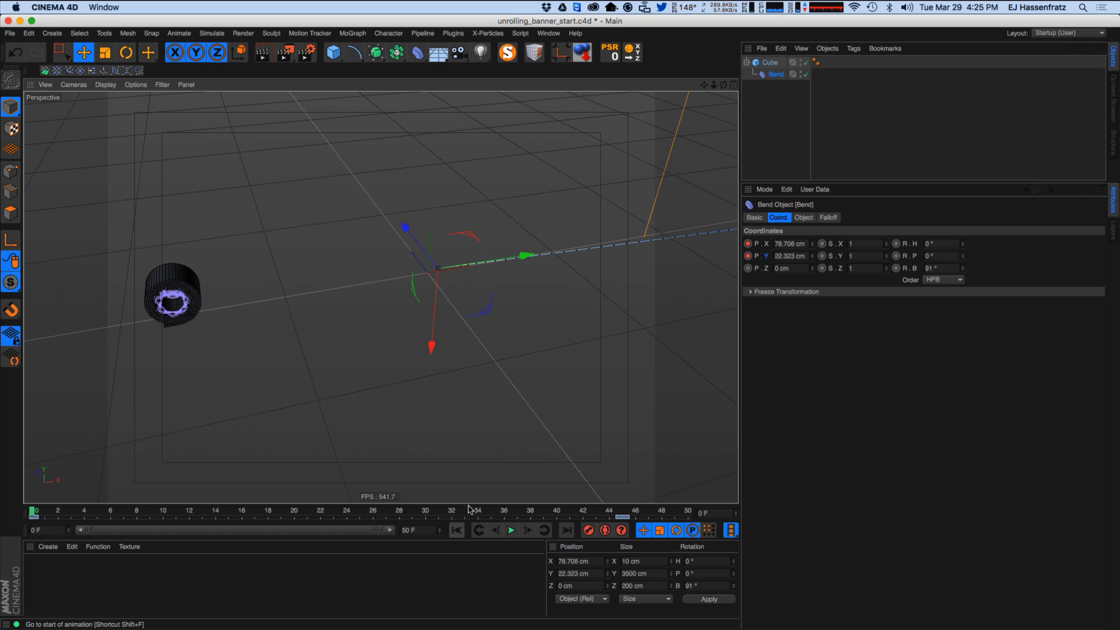
pyautogui.keyDown('alt'); pyautogui.moveTo(239, 311); pyautogui.dragTo(299, 315); pyautogui.keyUp('alt')
pyautogui.keyDown('alt'); pyautogui.moveTo(279, 314); pyautogui.dragTo(321, 309, button='right'); pyautogui.keyUp('alt')
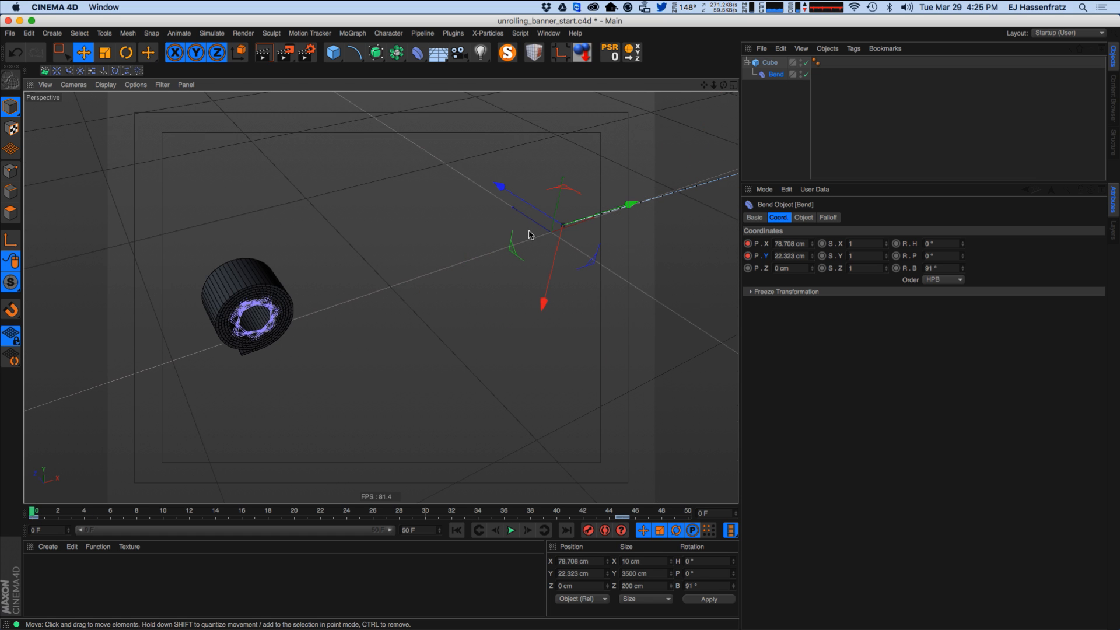
# Enlarge the object list area and group the Cube and its Bend under a null.
pyautogui.moveTo(815, 185); pyautogui.dragTo(817, 364)
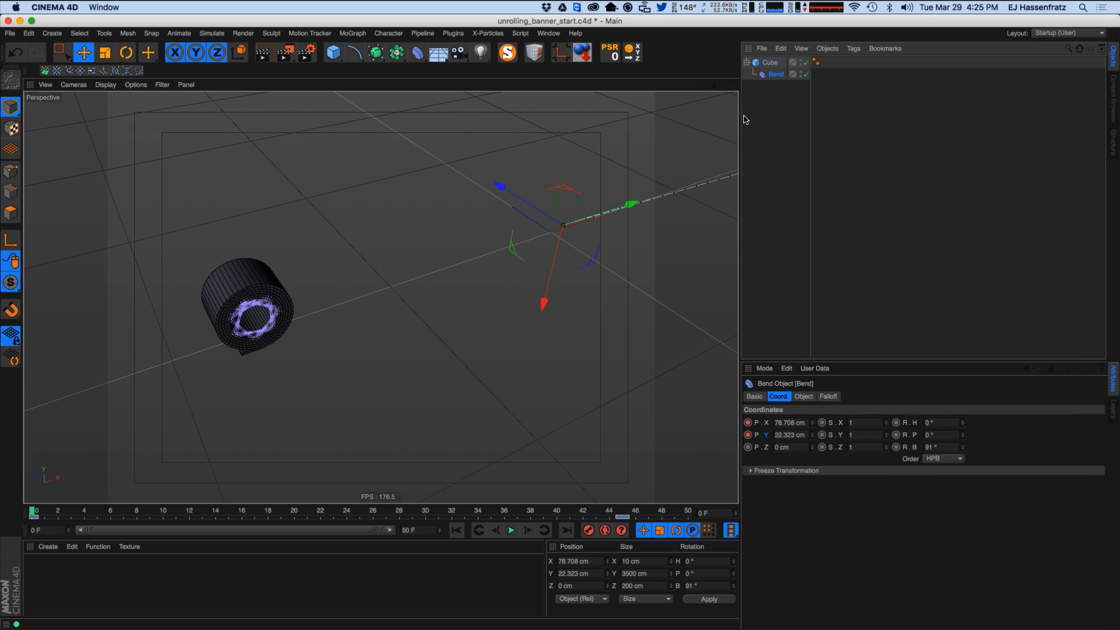
pyautogui.moveTo(788, 94); pyautogui.dragTo(764, 63)
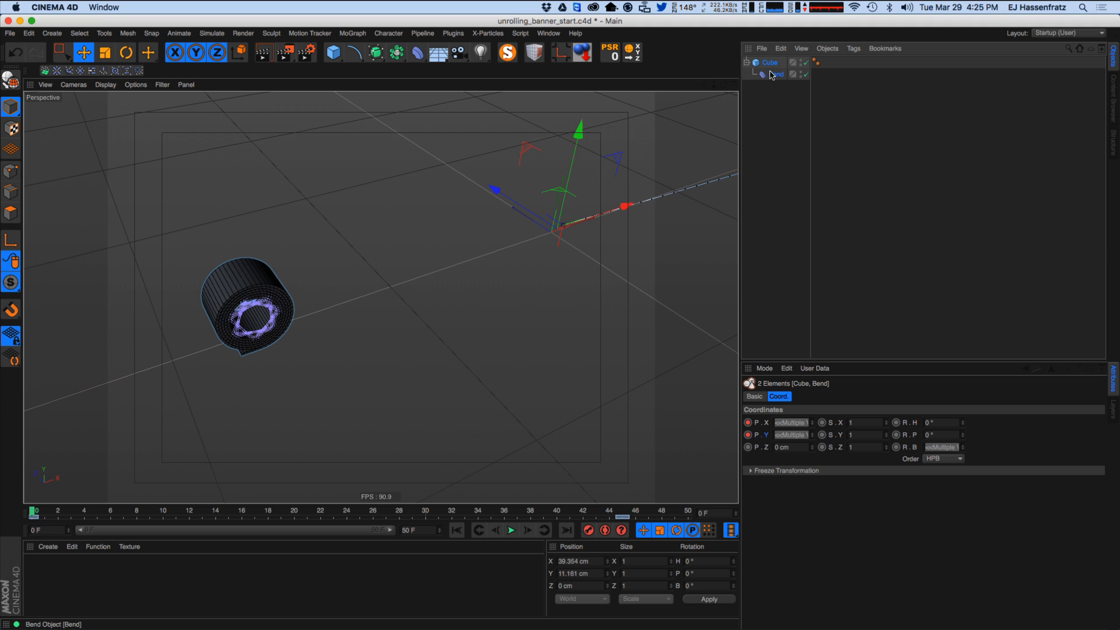
pyautogui.rightClick(792, 74)
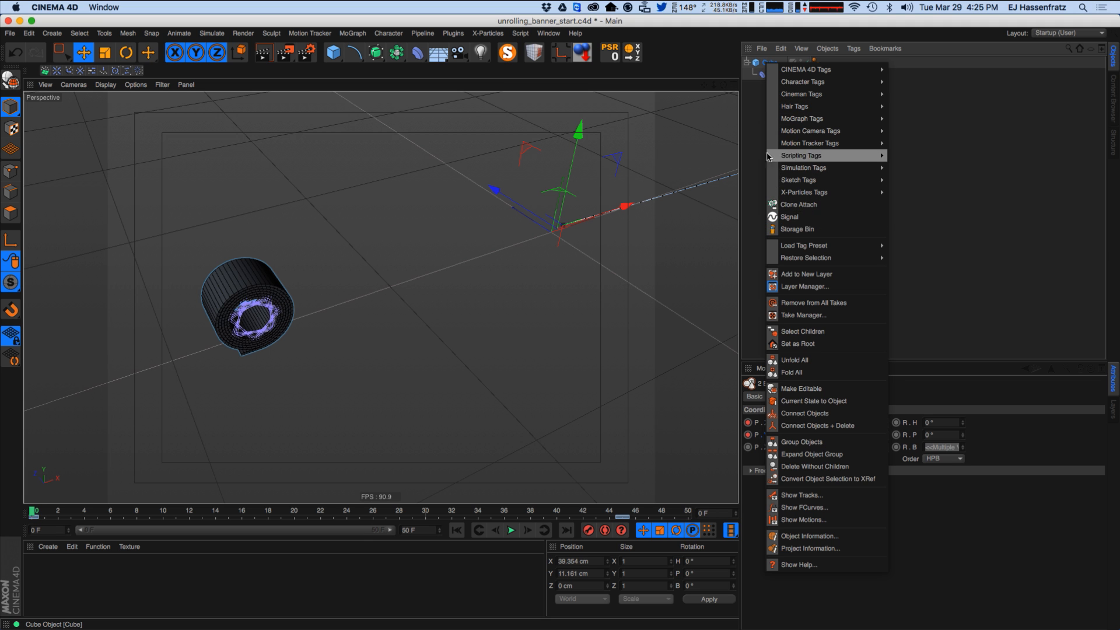
pyautogui.click(802, 441)
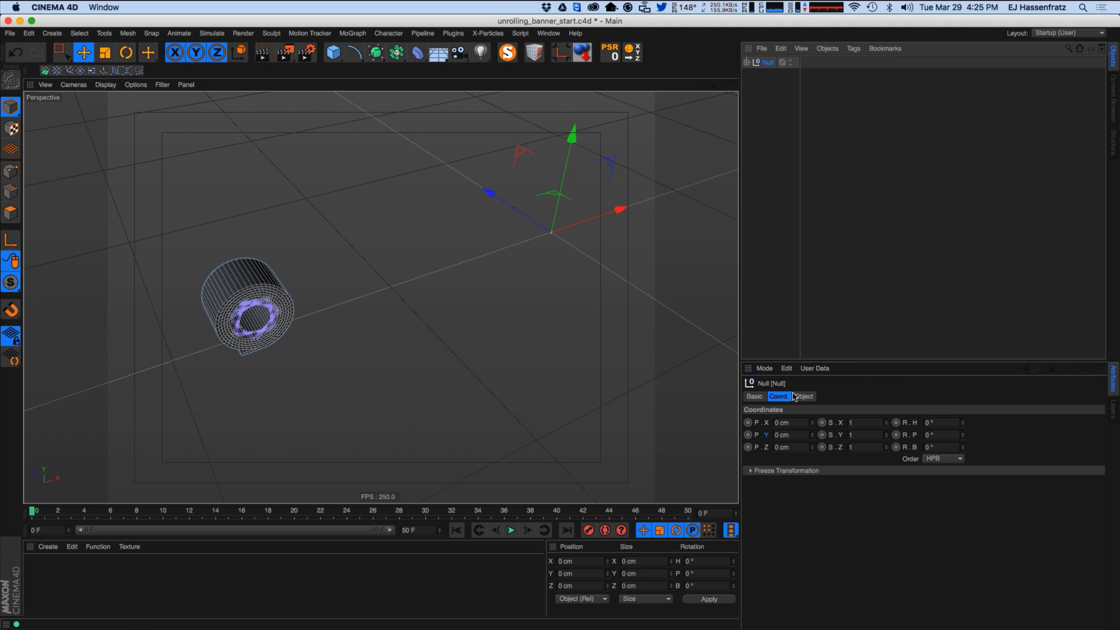
# Rename the null Option1 and hide it in both the viewport and the renderer.
pyautogui.doubleClick(767, 62)
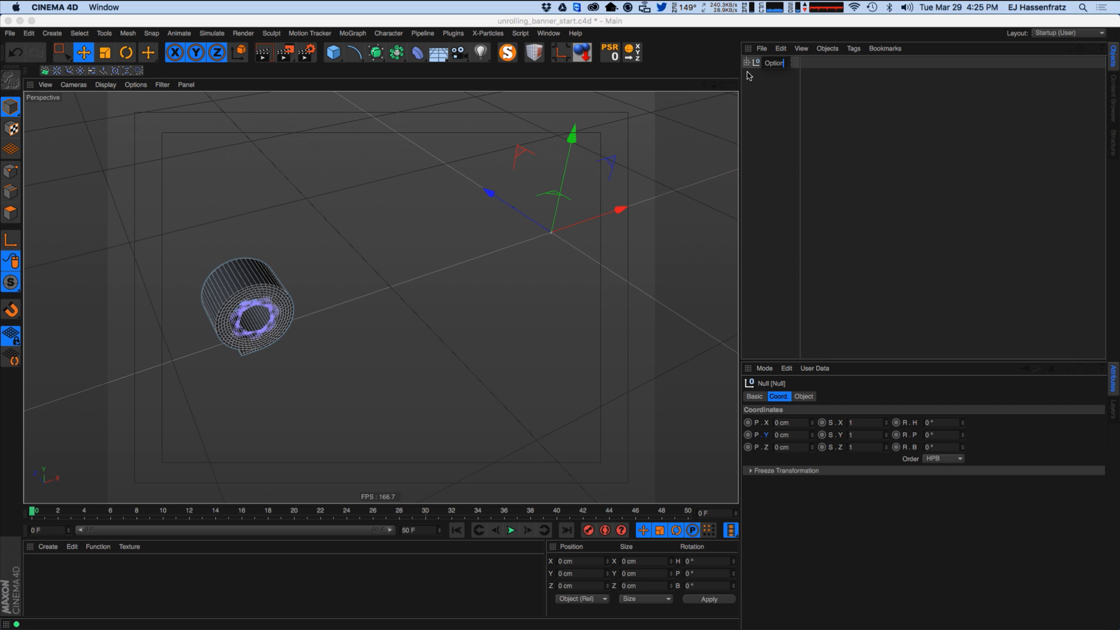
pyautogui.press('Return')
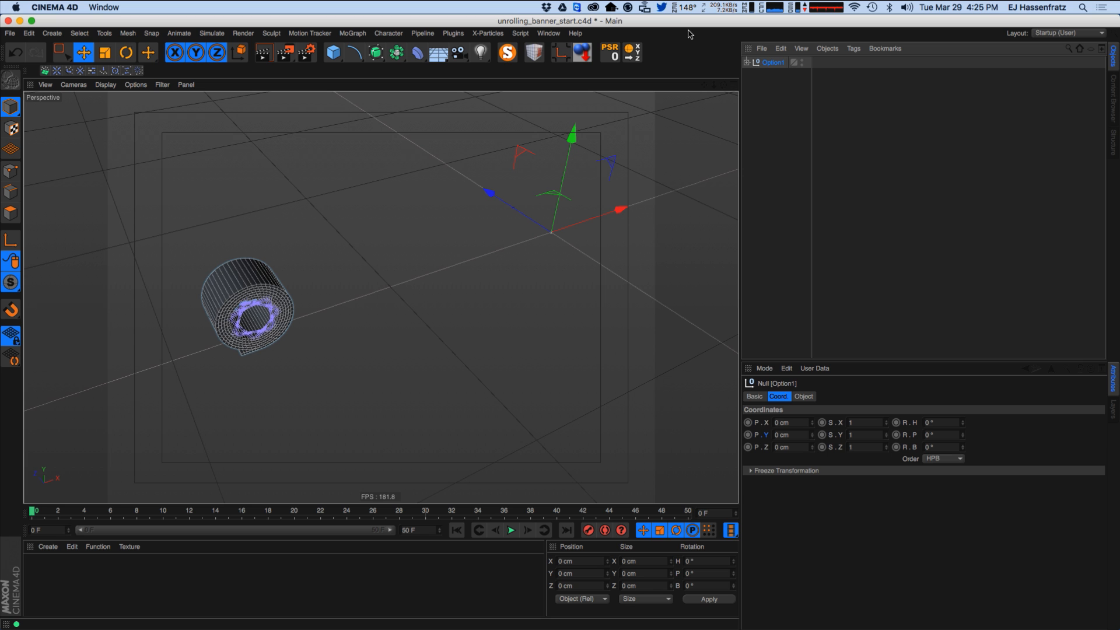
pyautogui.click(770, 112)
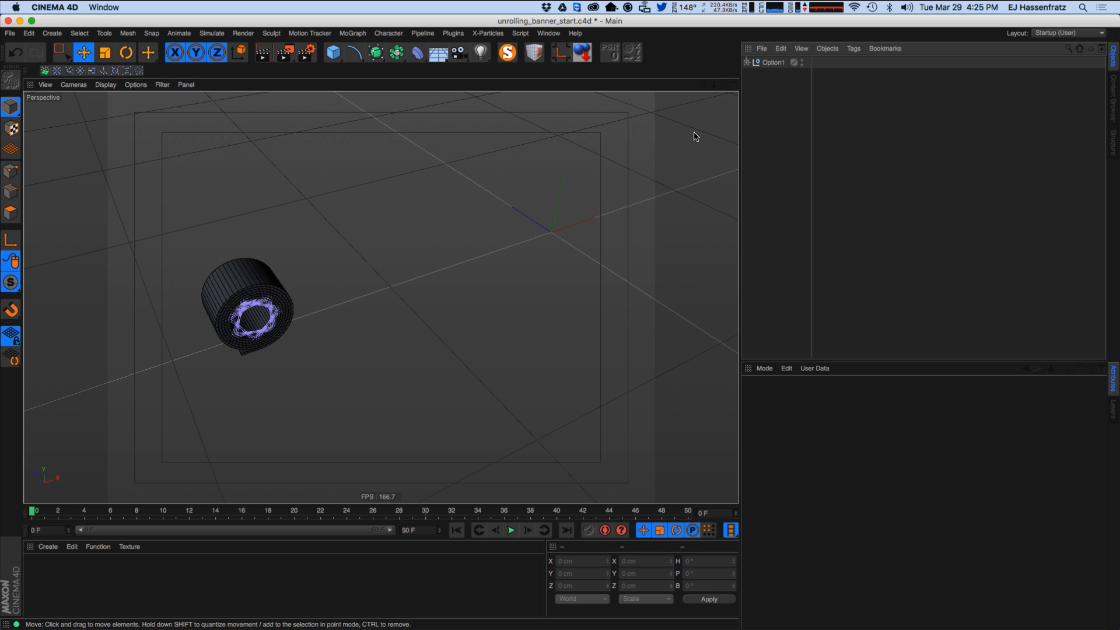
pyautogui.click(802, 64)
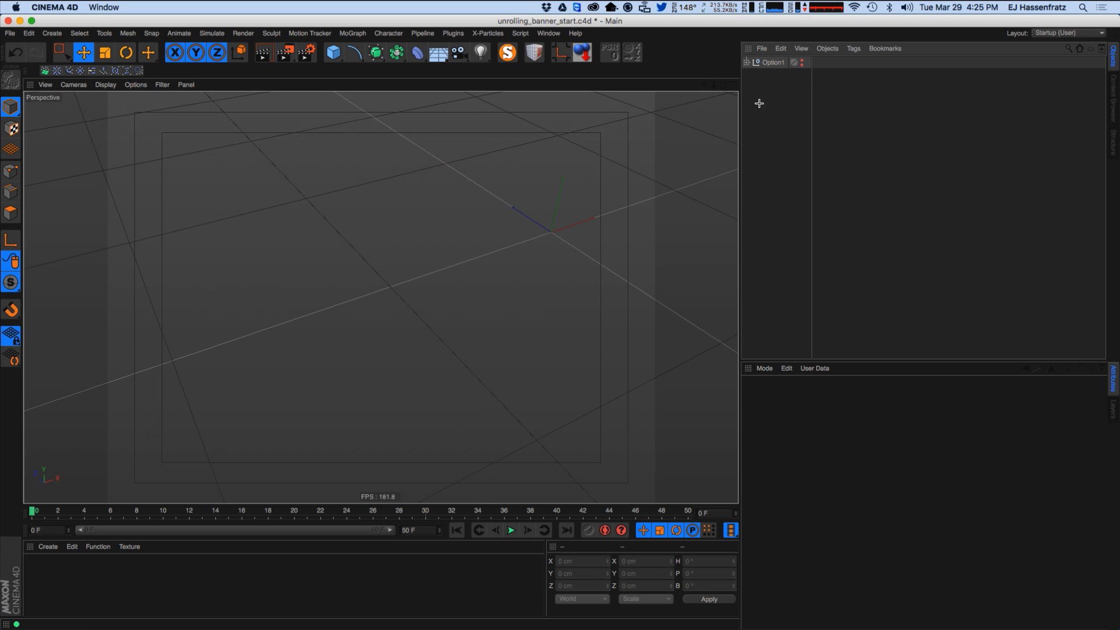
# Add a MoSpline to the scene and set its length to 500 cm.
pyautogui.click(353, 34)
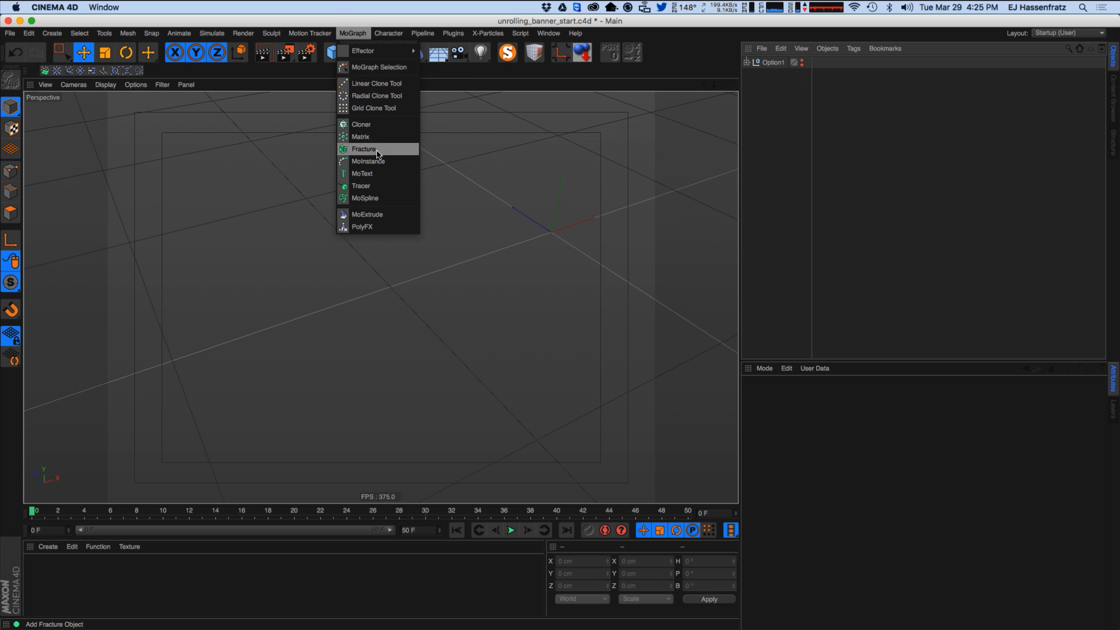
pyautogui.click(364, 198)
pyautogui.keyDown('alt'); pyautogui.moveTo(411, 238); pyautogui.dragTo(477, 241); pyautogui.keyUp('alt')
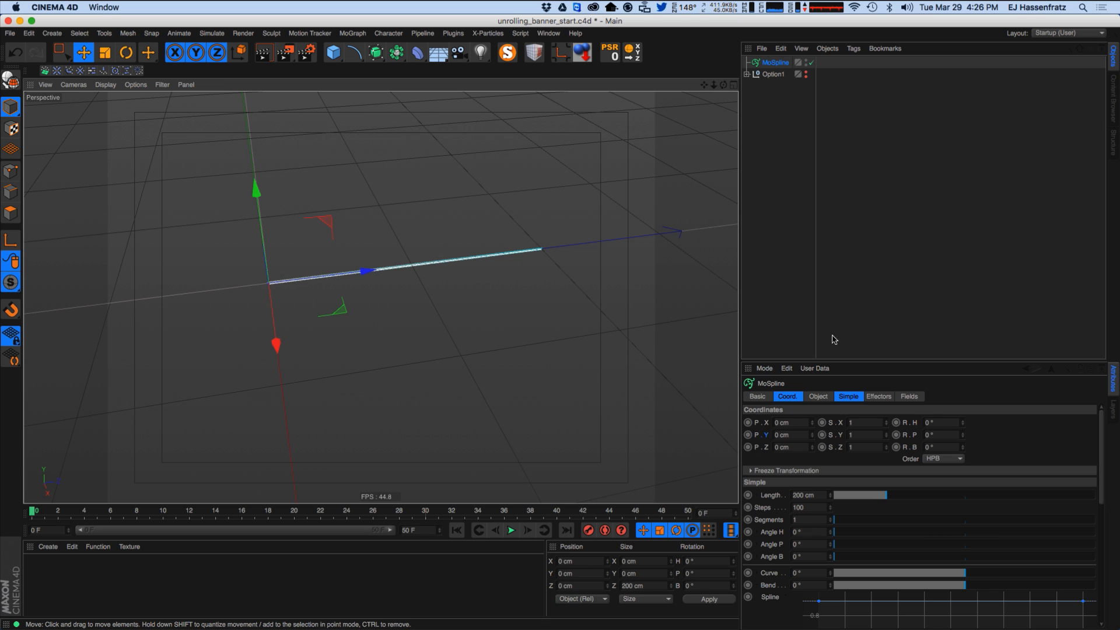
pyautogui.moveTo(886, 494); pyautogui.dragTo(961, 495)
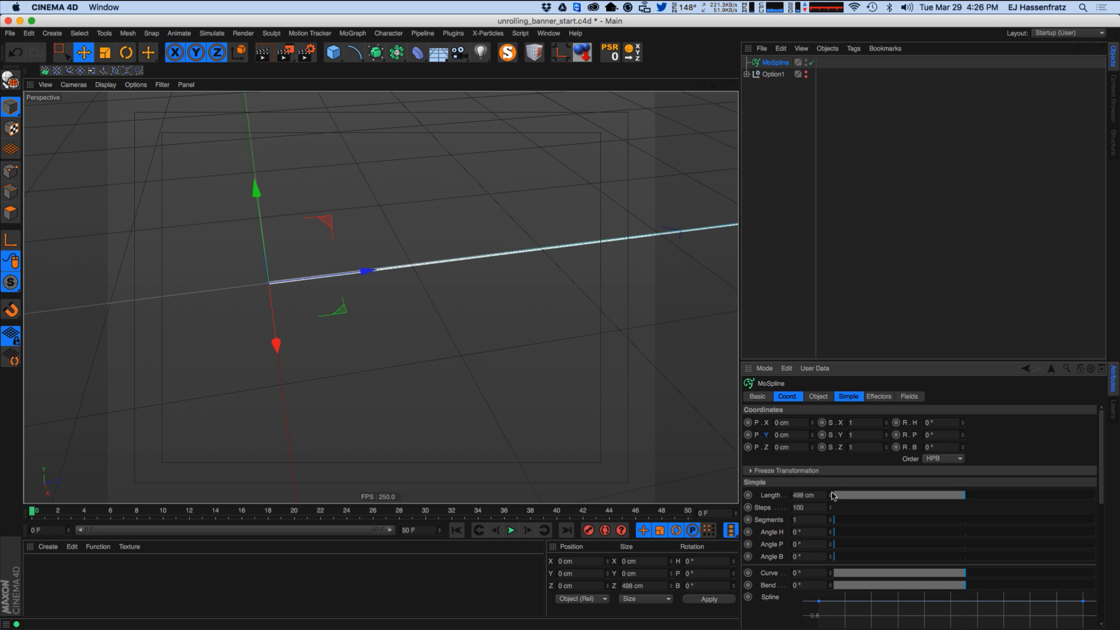
pyautogui.keyDown('alt'); pyautogui.moveTo(483, 293); pyautogui.dragTo(377, 295, button='middle'); pyautogui.keyUp('alt')
pyautogui.keyDown('alt'); pyautogui.moveTo(377, 313); pyautogui.dragTo(448, 309); pyautogui.keyUp('alt')
pyautogui.keyDown('alt'); pyautogui.moveTo(481, 260); pyautogui.dragTo(418, 280, button='middle'); pyautogui.keyUp('alt')
pyautogui.keyDown('alt'); pyautogui.moveTo(418, 280); pyautogui.dragTo(291, 292, button='right'); pyautogui.keyUp('alt')
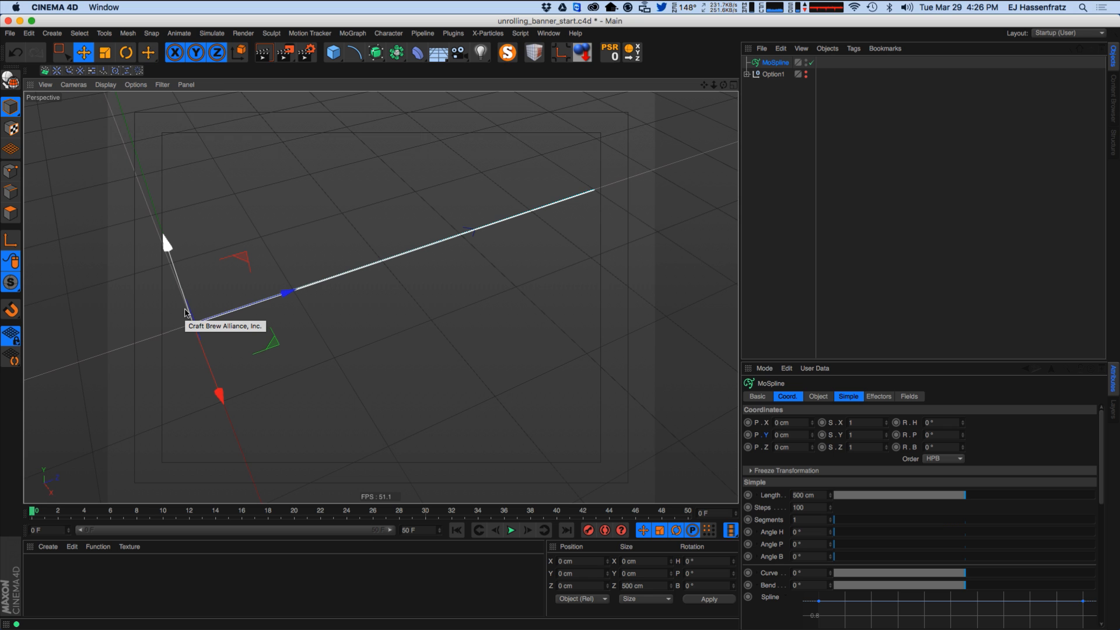
# Curl the MoSpline into overlapping circles by setting its Bend to 1500°.
pyautogui.moveTo(878, 356); pyautogui.dragTo(870, 258)
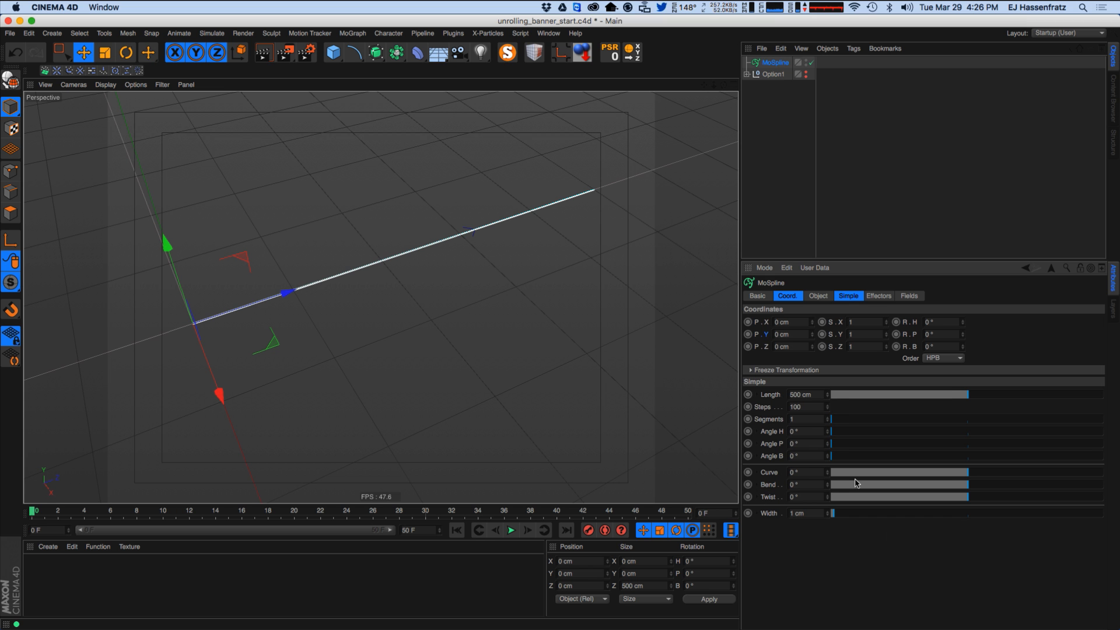
pyautogui.moveTo(972, 488); pyautogui.dragTo(1106, 469)
pyautogui.keyDown('alt'); pyautogui.moveTo(545, 382); pyautogui.dragTo(388, 345); pyautogui.keyUp('alt')
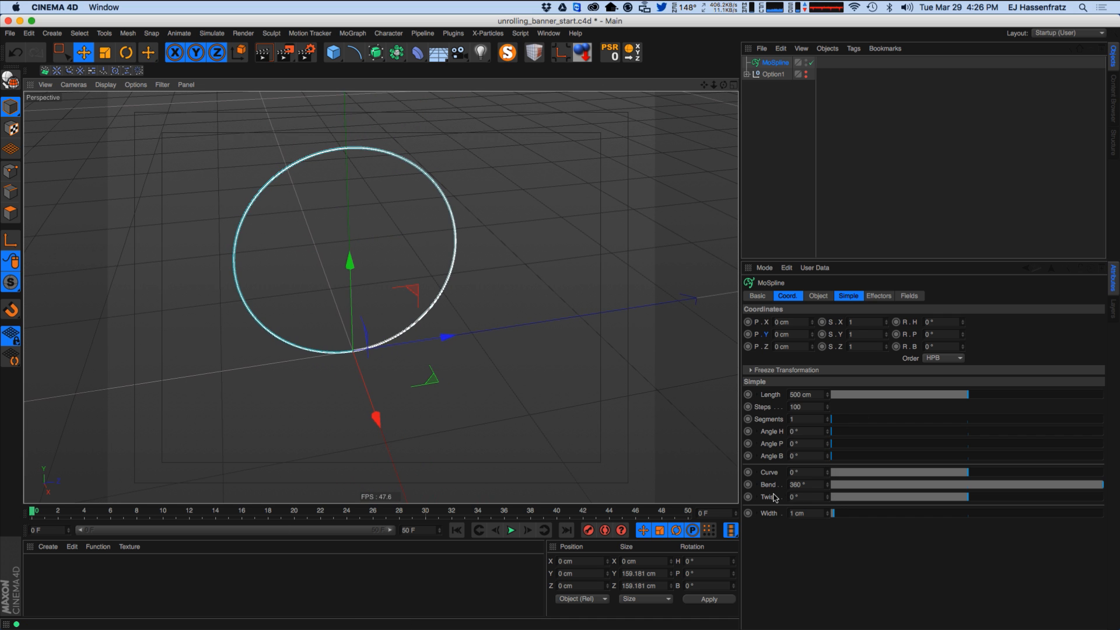
pyautogui.moveTo(832, 488); pyautogui.dragTo(793, 233)
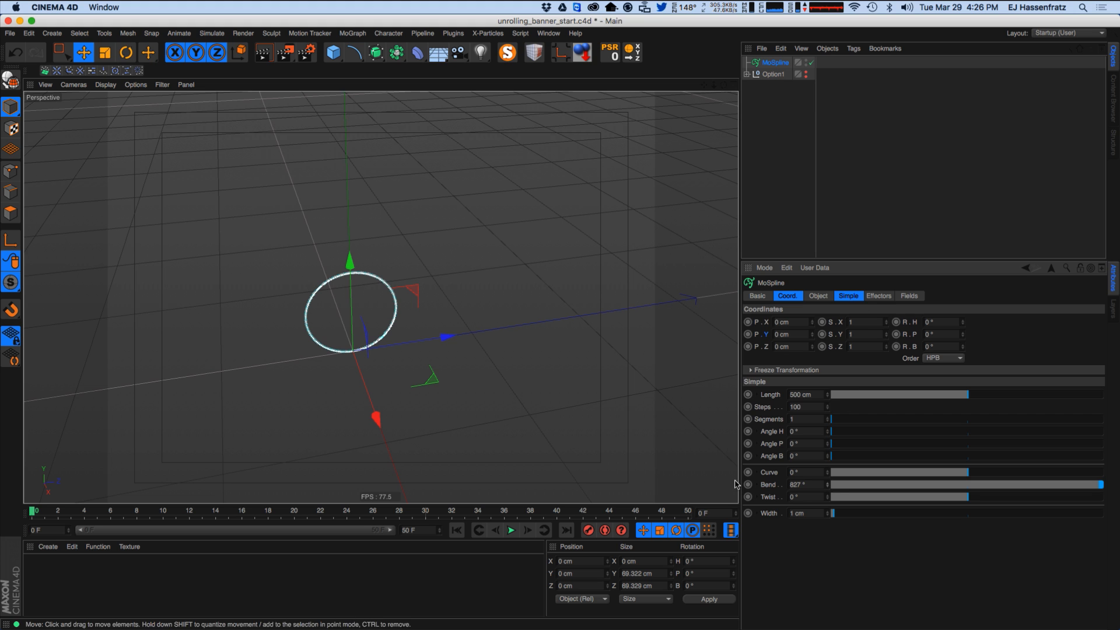
pyautogui.moveTo(828, 492)
pyautogui.mouseDown()
pyautogui.moveTo(870, 376)
pyautogui.moveTo(828, 485)
pyautogui.mouseUp()
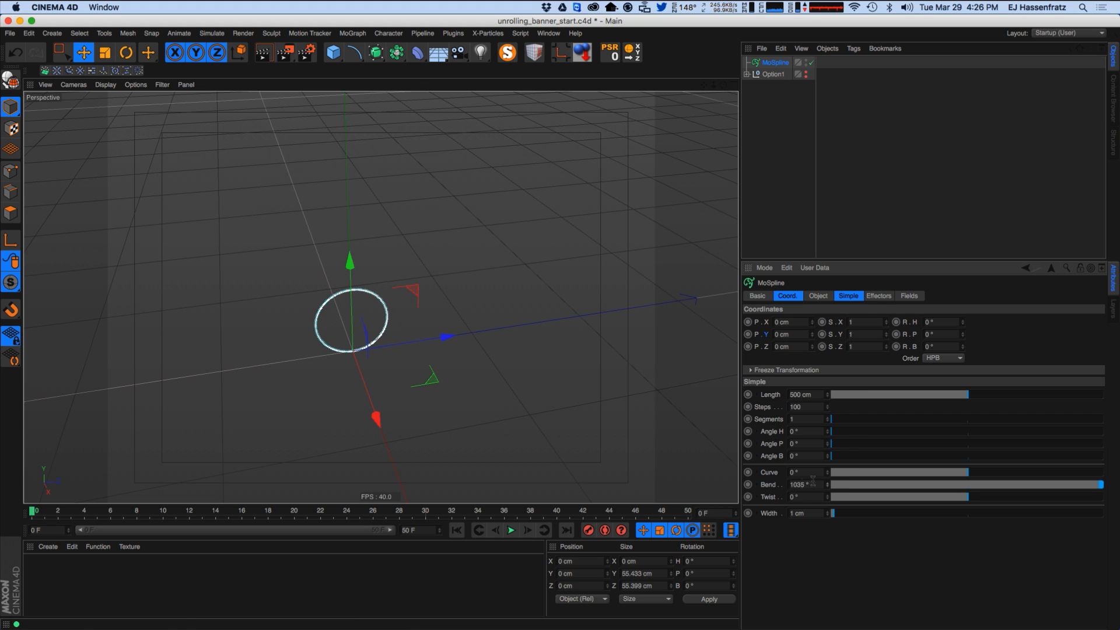
pyautogui.write('1500')
pyautogui.press('Return')
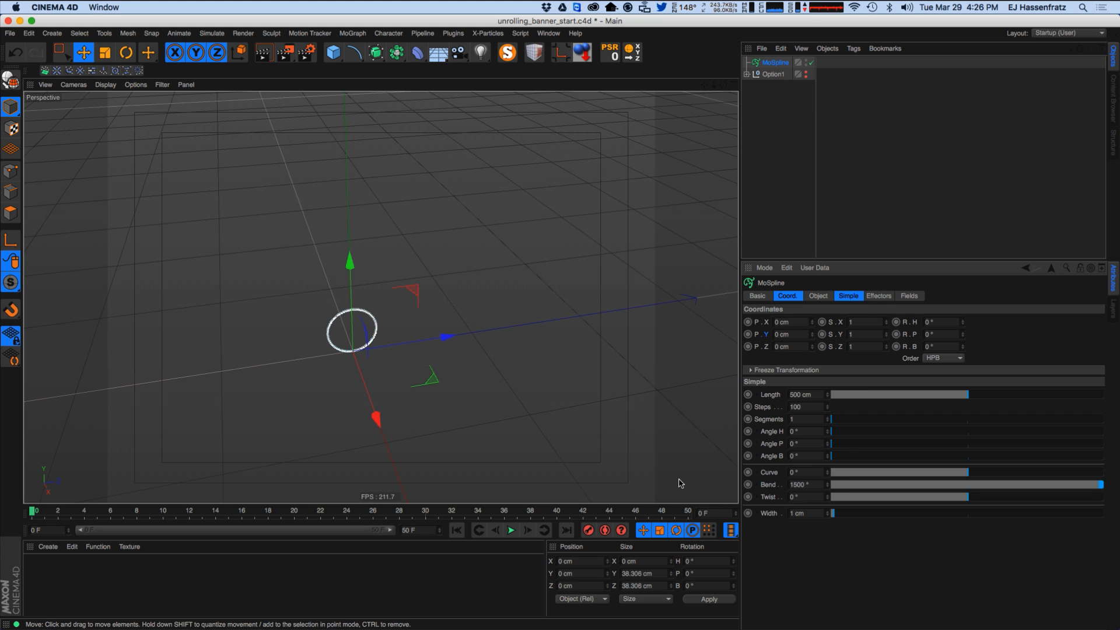
pyautogui.scroll(5, 368, 342)
pyautogui.keyDown('alt'); pyautogui.moveTo(362, 344); pyautogui.dragTo(399, 355); pyautogui.keyUp('alt')
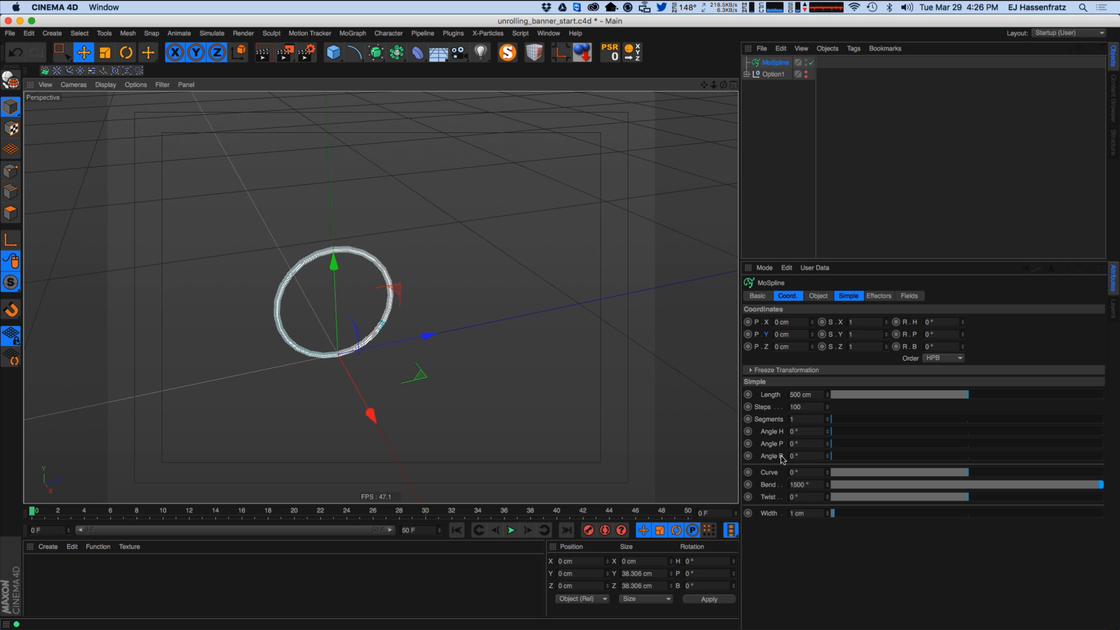
# Expose the MoSpline's Bend curve and lower its start point to 0 so the spline winds into a spiral.
pyautogui.click(757, 484)
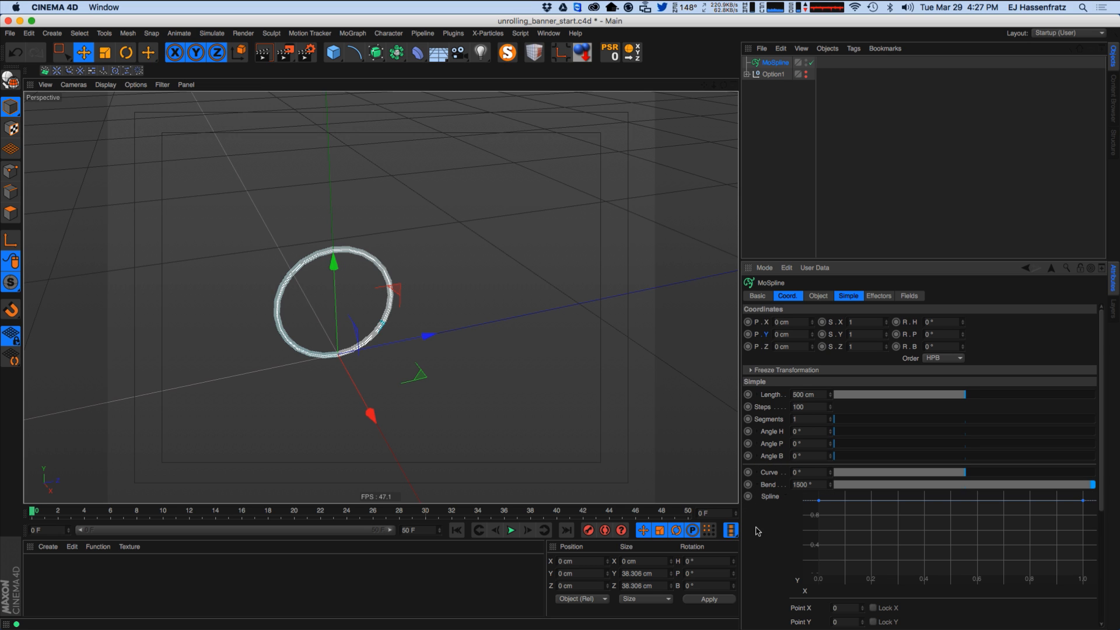
pyautogui.moveTo(922, 259); pyautogui.dragTo(981, 136)
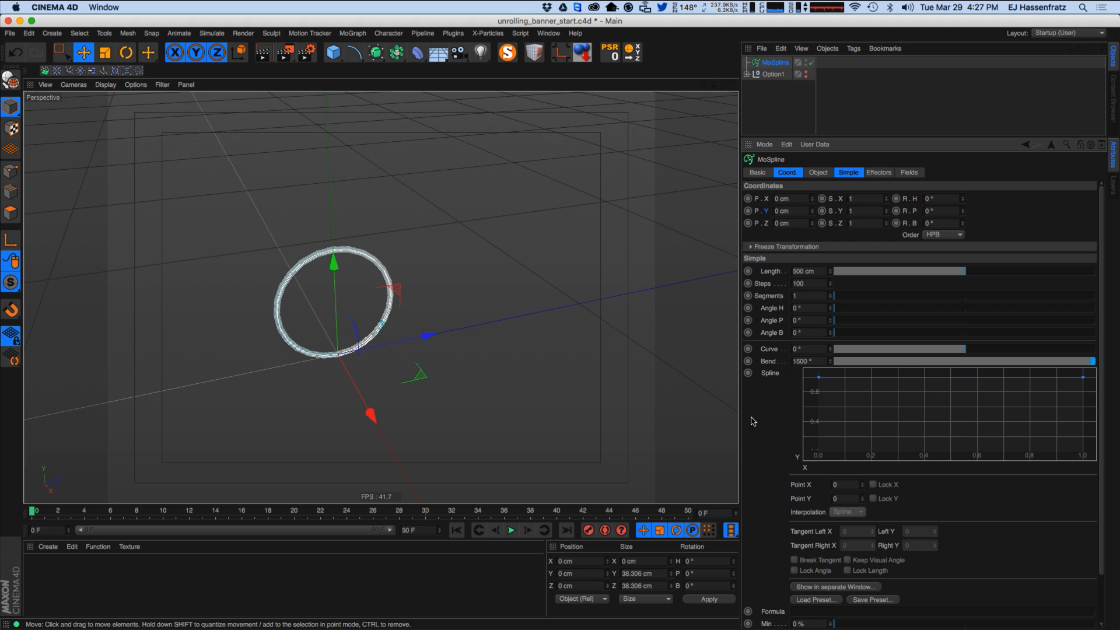
pyautogui.moveTo(820, 380); pyautogui.dragTo(767, 465)
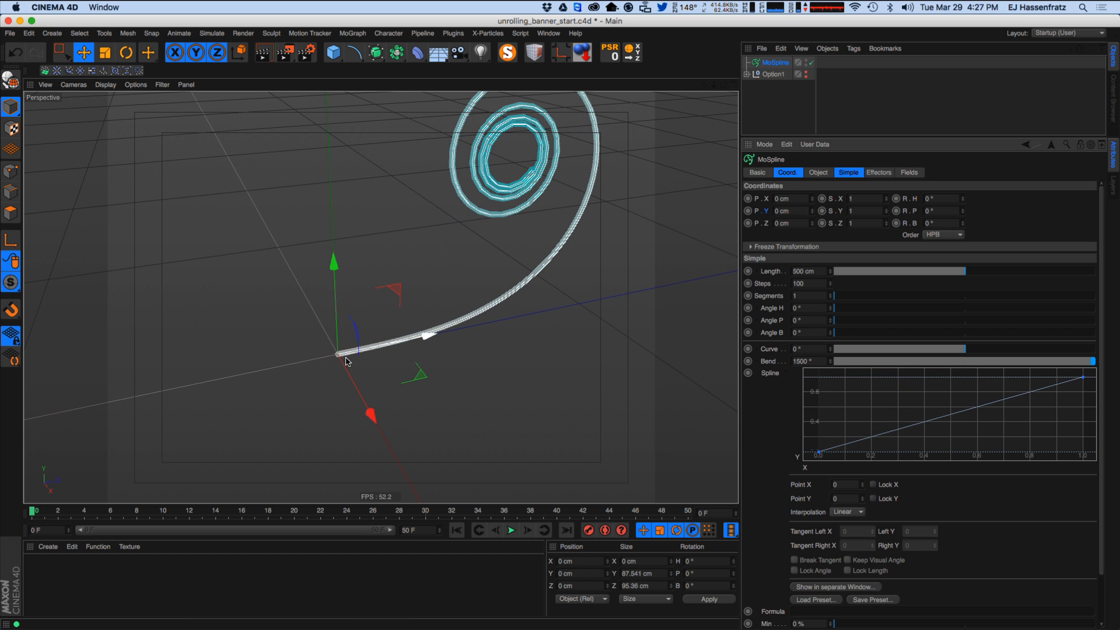
pyautogui.keyDown('alt'); pyautogui.moveTo(357, 351); pyautogui.dragTo(380, 347, button='right'); pyautogui.keyUp('alt')
pyautogui.keyDown('alt'); pyautogui.moveTo(381, 348); pyautogui.dragTo(322, 350, button='middle'); pyautogui.keyUp('alt')
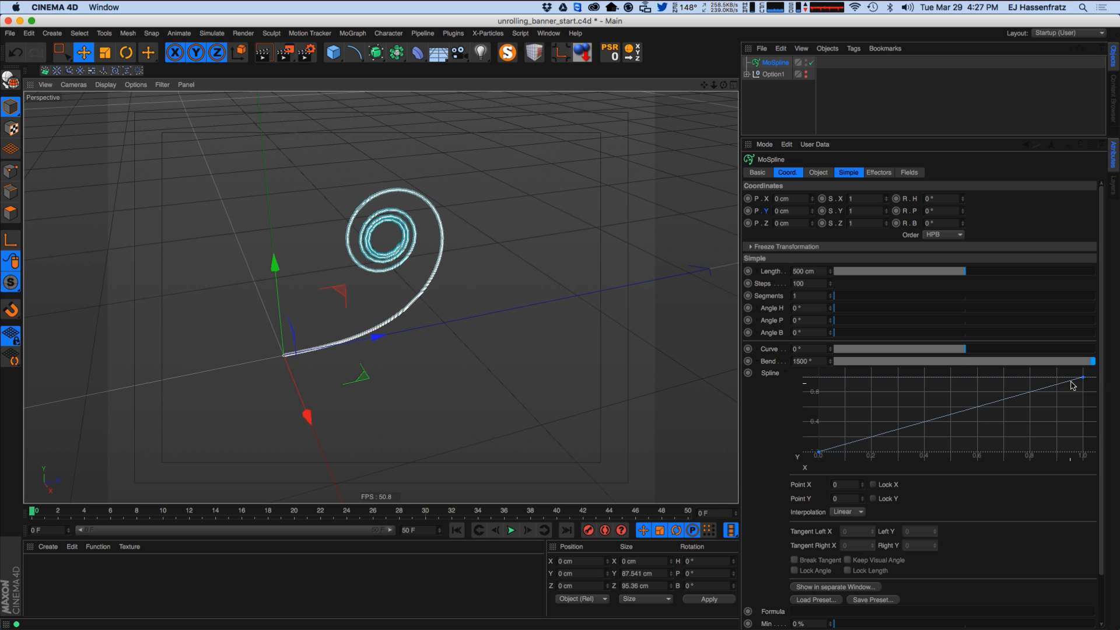
# Test the spiral by sliding the Bend curve's start point along the X axis, and return it to 0.
pyautogui.moveTo(820, 458); pyautogui.dragTo(926, 466)
pyautogui.keyDown('alt'); pyautogui.moveTo(477, 355); pyautogui.dragTo(395, 360, button='middle'); pyautogui.keyUp('alt')
pyautogui.keyDown('alt'); pyautogui.moveTo(448, 303); pyautogui.dragTo(409, 275); pyautogui.keyUp('alt')
pyautogui.moveTo(923, 456); pyautogui.dragTo(840, 447)
# Add a Bend curve point at X 0.023, Y 0.766, and keyframe the curve at frame 0 before moving to frame 45.
pyautogui.keyDown('ctrl'); pyautogui.click(918, 424); pyautogui.keyUp('ctrl')
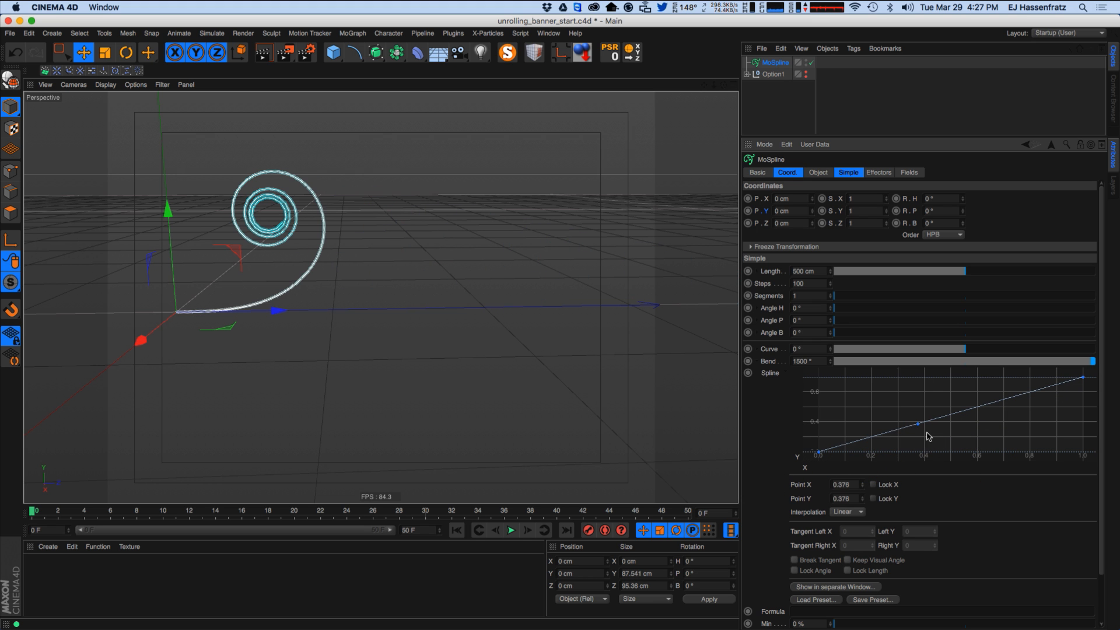
pyautogui.moveTo(922, 430); pyautogui.dragTo(824, 395)
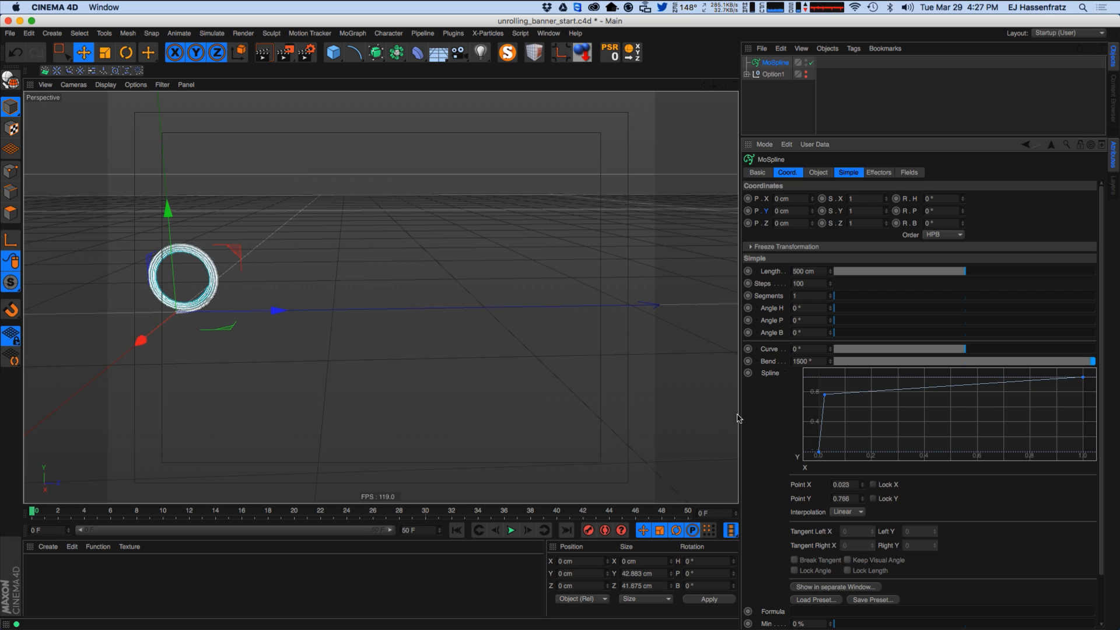
pyautogui.click(280, 514)
pyautogui.moveTo(281, 513); pyautogui.dragTo(621, 513)
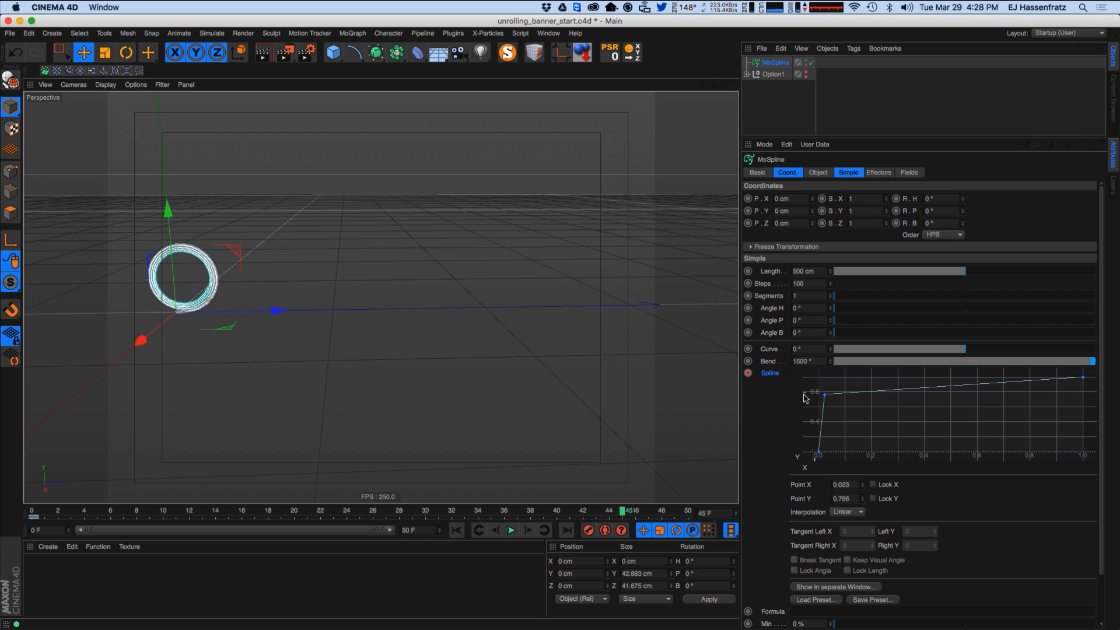
# At frame 45, slide the Bend curve's start and middle points together to the far end of the X axis and keyframe the curve.
pyautogui.moveTo(824, 395); pyautogui.dragTo(1061, 394)
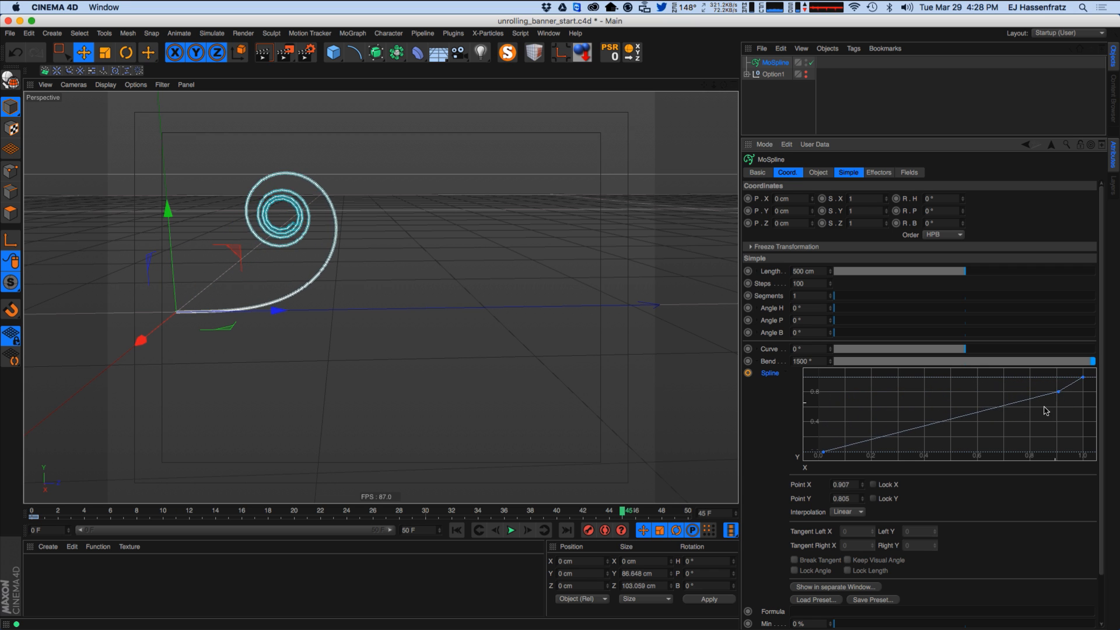
pyautogui.press('super+z')
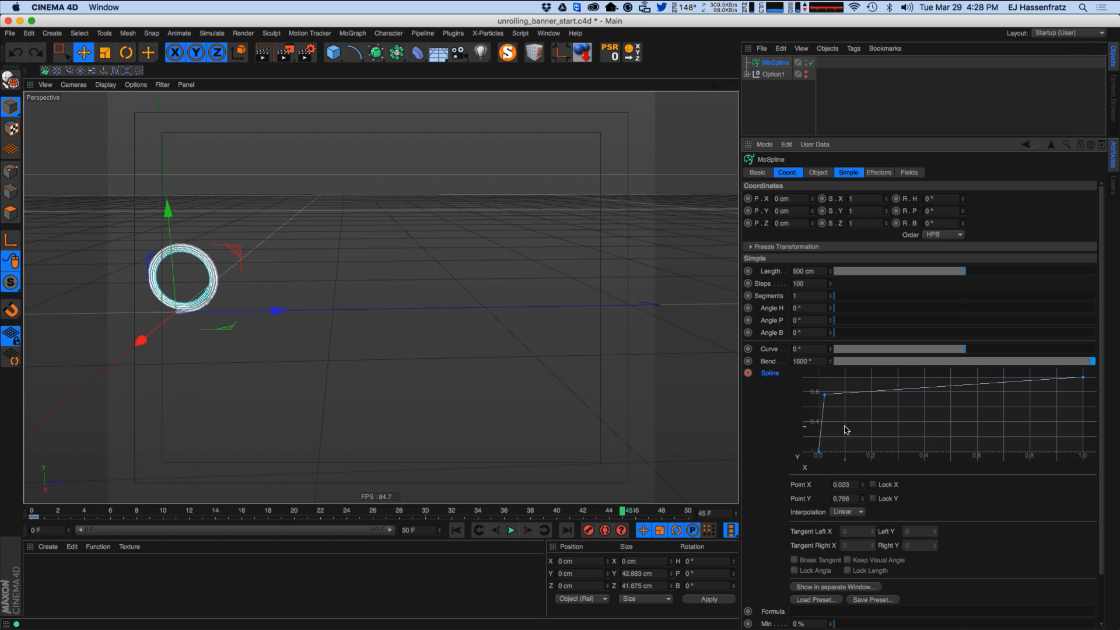
pyautogui.scroll(-1, 832, 465)
pyautogui.moveTo(843, 450); pyautogui.dragTo(1025, 399)
pyautogui.keyDown('alt'); pyautogui.moveTo(627, 378); pyautogui.dragTo(597, 374, button='middle'); pyautogui.keyUp('alt')
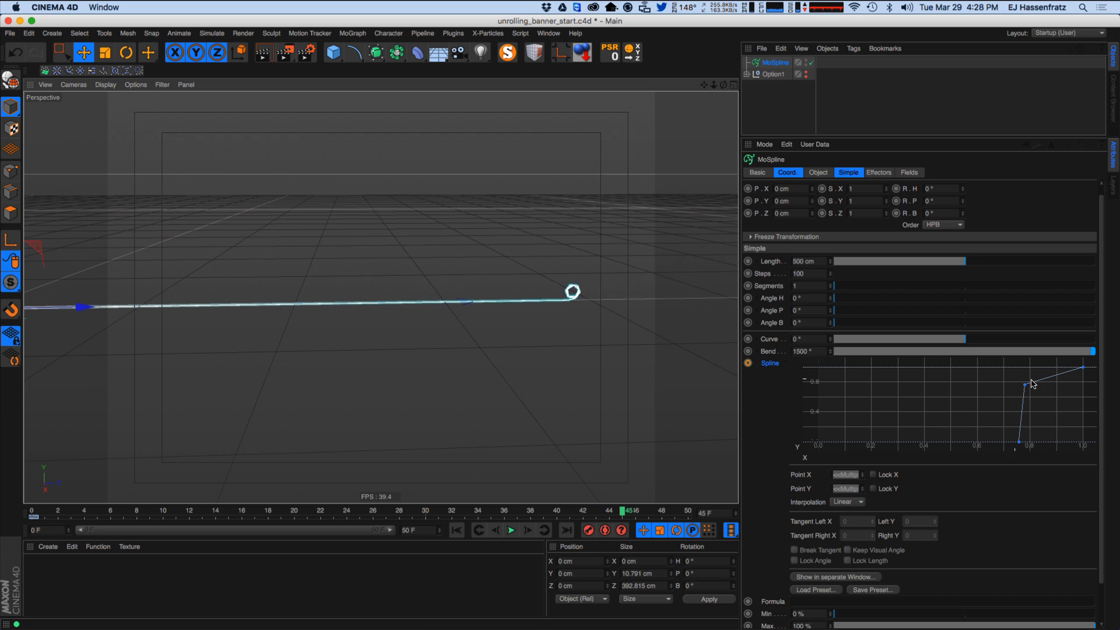
pyautogui.moveTo(1026, 386); pyautogui.dragTo(1050, 390)
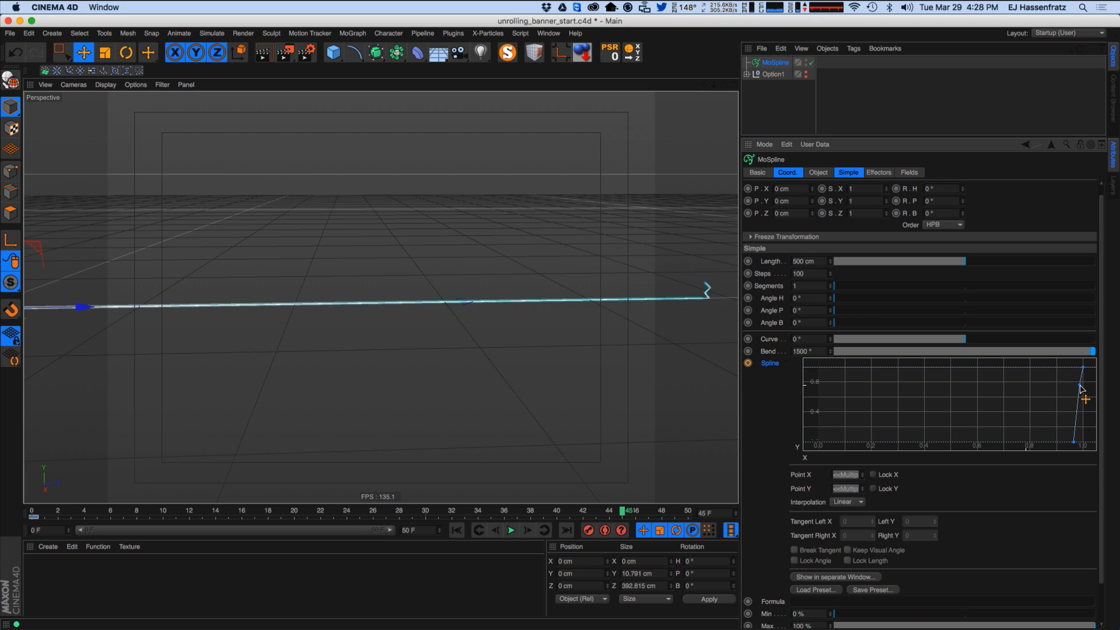
pyautogui.click(747, 363)
pyautogui.scroll(-3, 1100, 452)
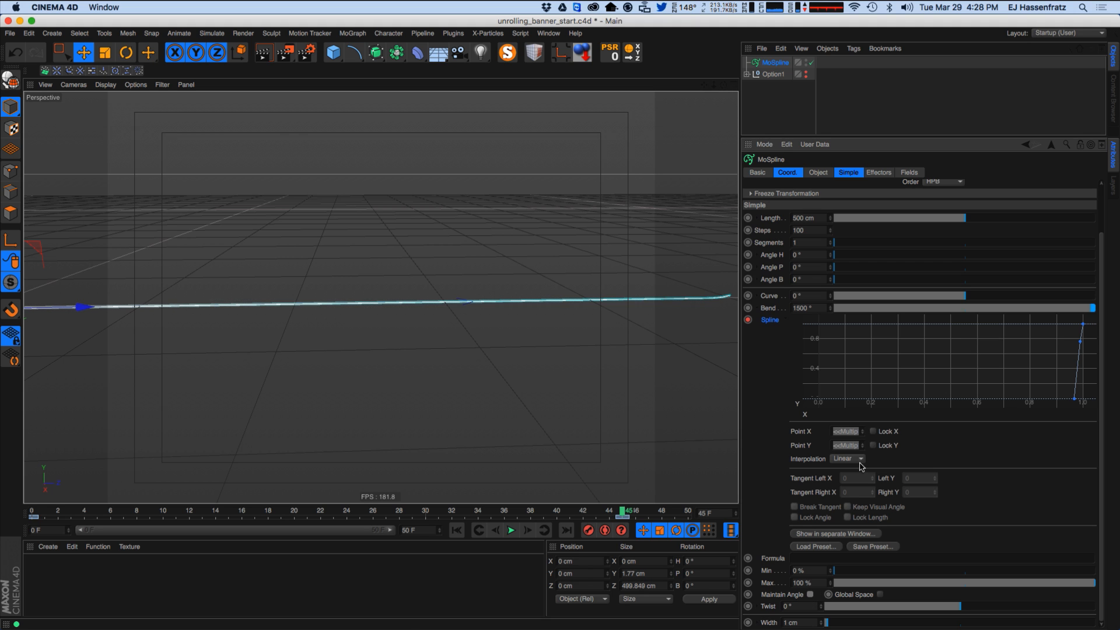
# Flatten the spline's remaining curled tip by moving the Bend curve's lower points to X 1, and update the frame 45 keyframe.
pyautogui.keyDown('alt'); pyautogui.moveTo(588, 285); pyautogui.dragTo(607, 300); pyautogui.keyUp('alt')
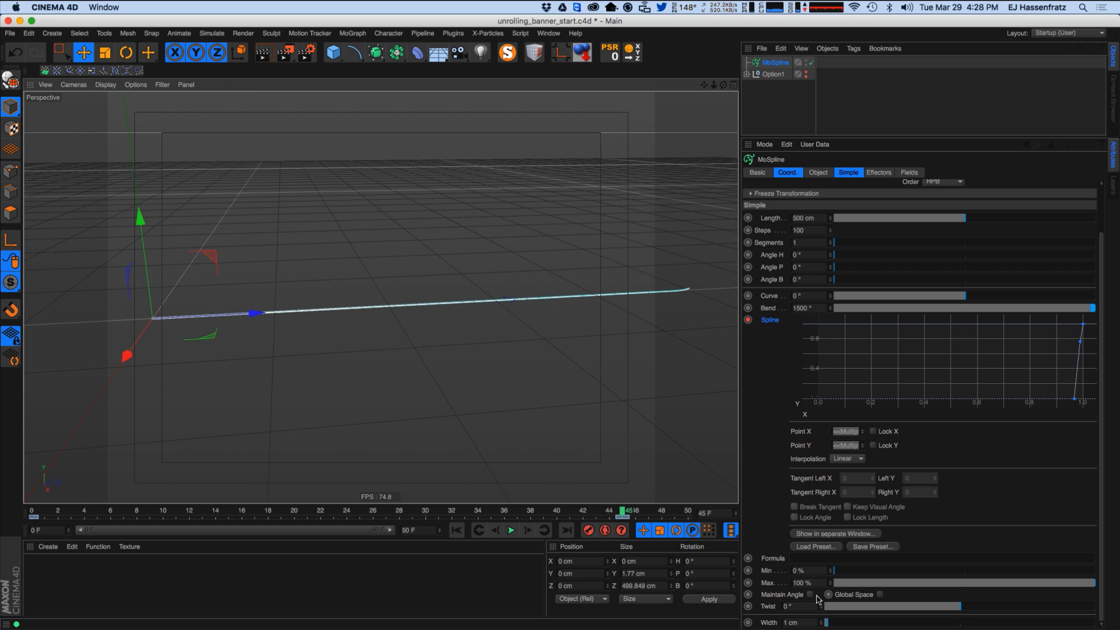
pyautogui.keyDown('alt'); pyautogui.moveTo(645, 296); pyautogui.dragTo(522, 298, button='middle'); pyautogui.keyUp('alt')
pyautogui.scroll(5, 570, 290)
pyautogui.click(1050, 360)
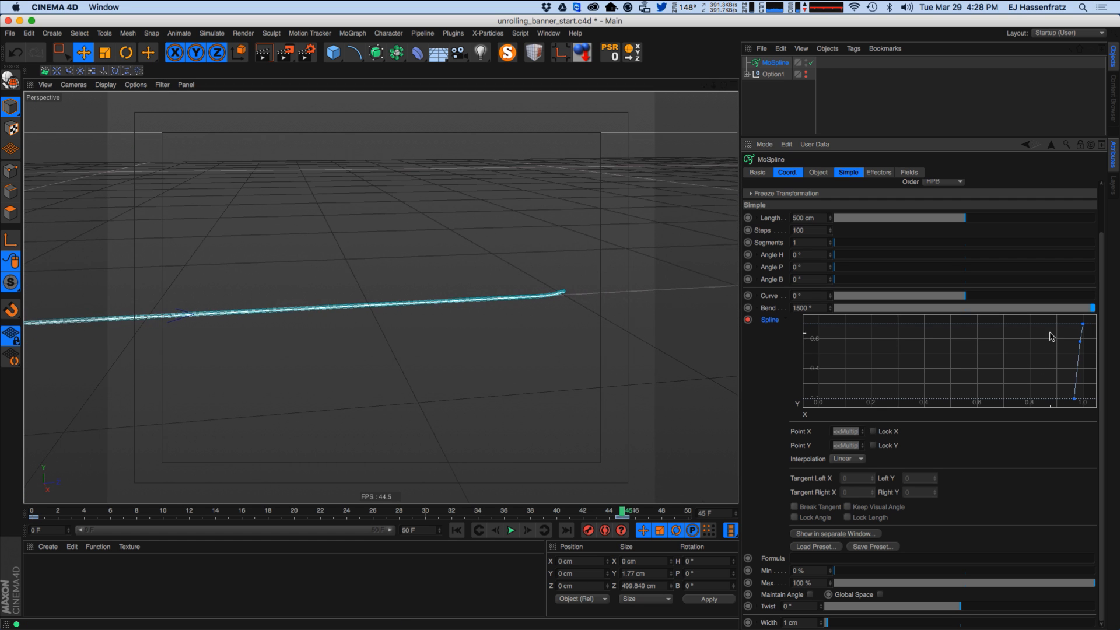
pyautogui.click(1083, 343)
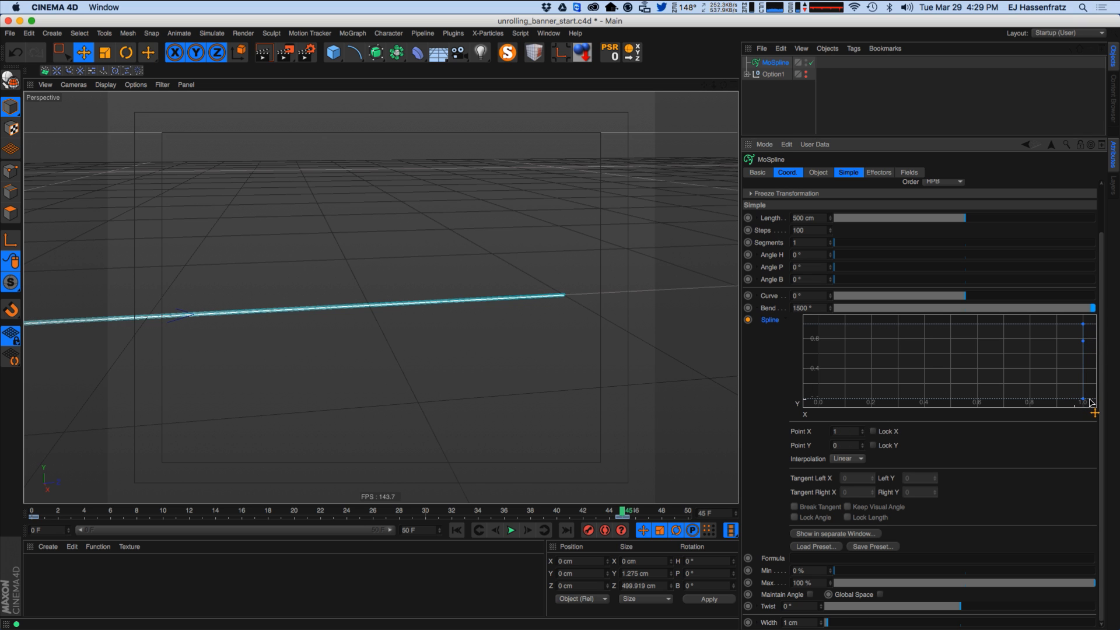
pyautogui.click(748, 320)
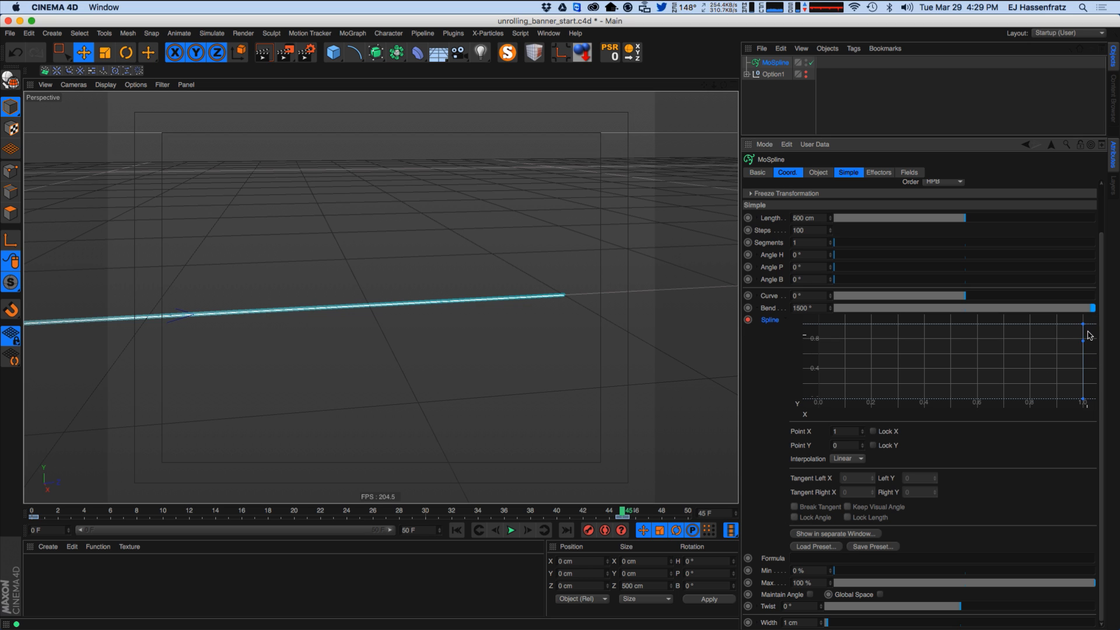
# Try moving the Bend curve's middle point to X 0.976, Y 0.79 at frame 45, and return to frame 0.
pyautogui.moveTo(1083, 343)
pyautogui.mouseDown()
pyautogui.moveTo(1096, 344)
pyautogui.moveTo(1076, 340)
pyautogui.mouseUp()
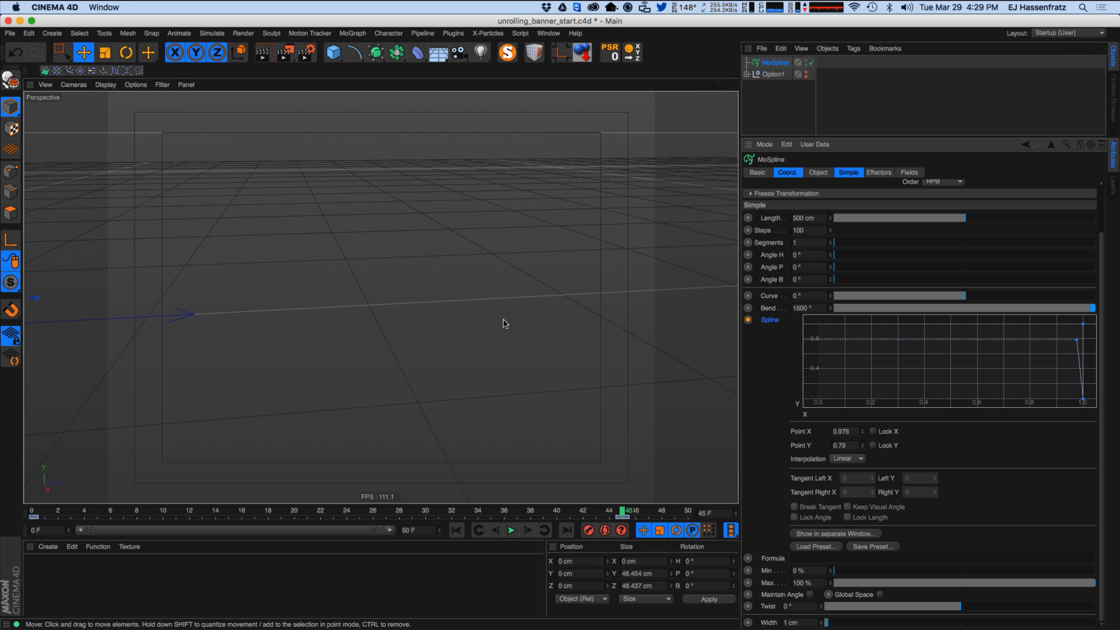
pyautogui.keyDown('alt'); pyautogui.moveTo(501, 321); pyautogui.dragTo(552, 324, button='middle'); pyautogui.keyUp('alt')
pyautogui.keyDown('alt'); pyautogui.moveTo(532, 327); pyautogui.dragTo(436, 353, button='right'); pyautogui.keyUp('alt')
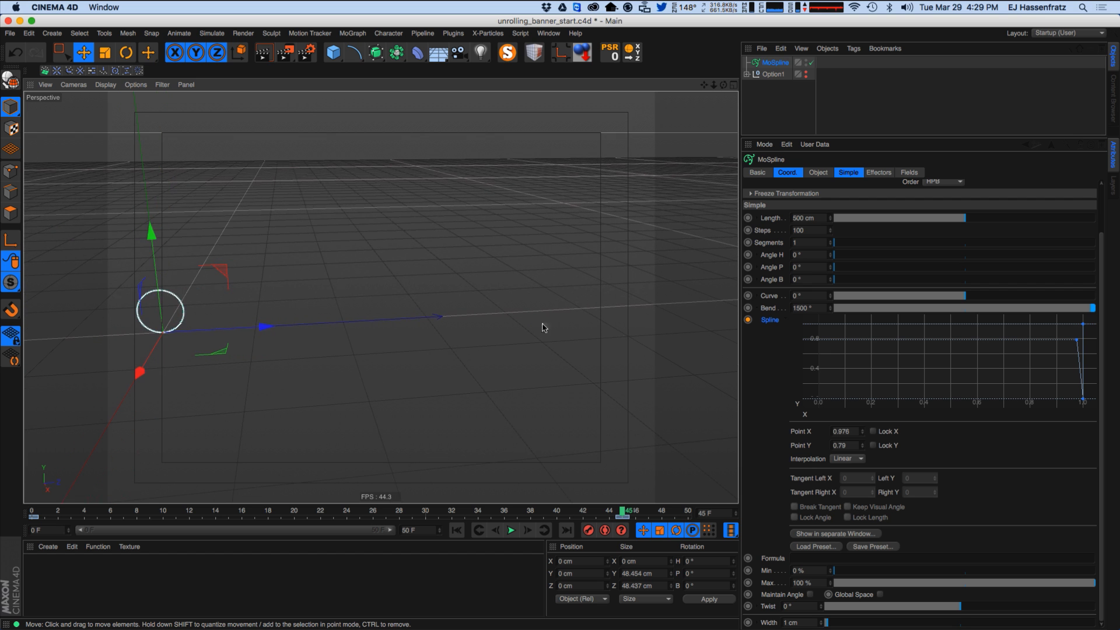
pyautogui.moveTo(553, 519); pyautogui.dragTo(530, 517)
pyautogui.moveTo(645, 505); pyautogui.dragTo(32, 513)
# Play the unrolling animation and, while it runs, shorten the MoSpline to 321 cm and increase its Bend to 2898°.
pyautogui.keyDown('alt'); pyautogui.moveTo(280, 337); pyautogui.dragTo(337, 343, button='middle'); pyautogui.keyUp('alt')
pyautogui.keyDown('alt'); pyautogui.moveTo(222, 328); pyautogui.dragTo(290, 310, button='right'); pyautogui.keyUp('alt')
pyautogui.keyDown('alt'); pyautogui.moveTo(276, 313); pyautogui.dragTo(403, 302, button='middle'); pyautogui.keyUp('alt')
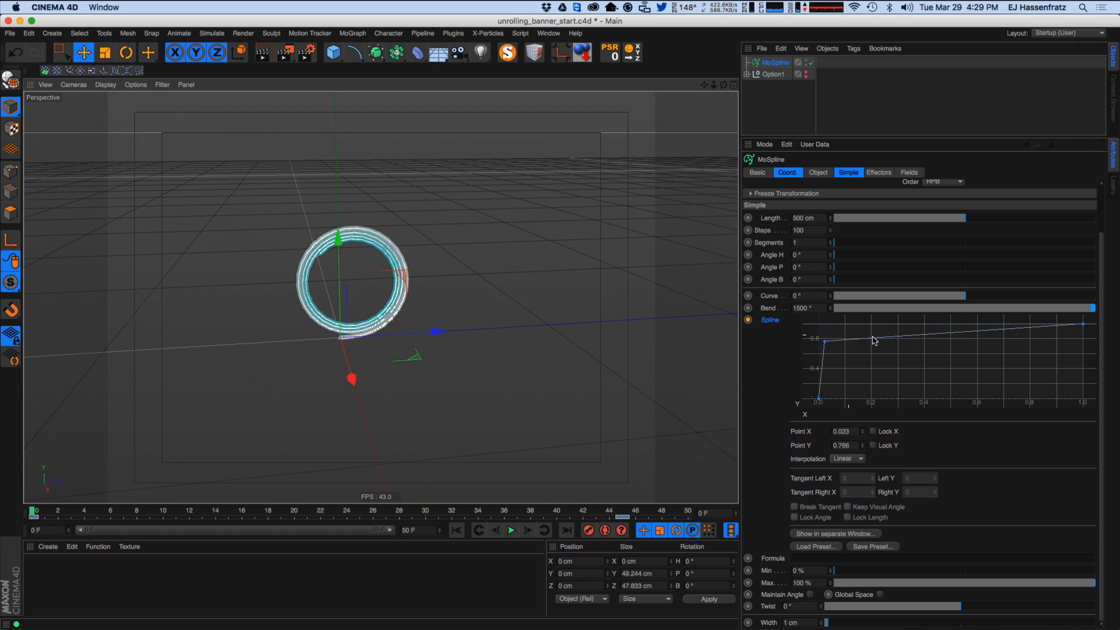
pyautogui.click(510, 530)
pyautogui.keyDown('alt'); pyautogui.moveTo(670, 323); pyautogui.dragTo(477, 334, button='middle'); pyautogui.keyUp('alt')
pyautogui.keyDown('alt'); pyautogui.moveTo(478, 335); pyautogui.dragTo(426, 334, button='right'); pyautogui.keyUp('alt')
pyautogui.keyDown('alt'); pyautogui.moveTo(425, 335); pyautogui.dragTo(301, 352, button='middle'); pyautogui.keyUp('alt')
pyautogui.moveTo(961, 219); pyautogui.dragTo(918, 219)
pyautogui.keyDown('alt'); pyautogui.moveTo(268, 348); pyautogui.dragTo(367, 330, button='right'); pyautogui.keyUp('alt')
pyautogui.keyDown('alt'); pyautogui.moveTo(367, 330); pyautogui.dragTo(422, 325, button='middle'); pyautogui.keyUp('alt')
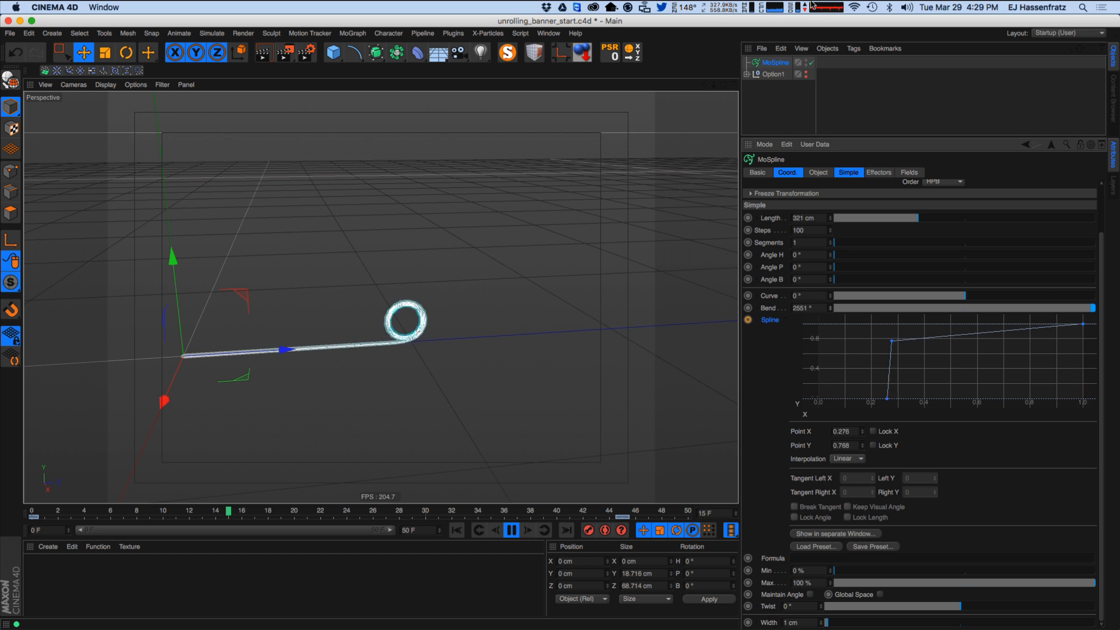
pyautogui.keyDown('alt'); pyautogui.moveTo(430, 339); pyautogui.dragTo(375, 325); pyautogui.keyUp('alt')
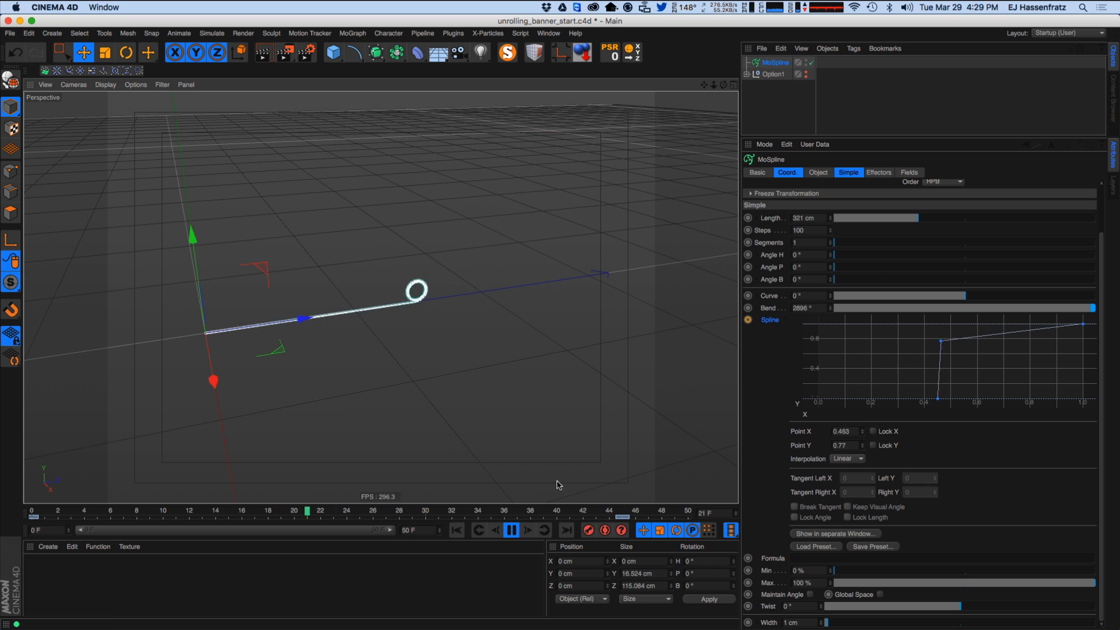
# Look through the MoSpline's Effectors and Fields settings, and stop playback at frame 0.
pyautogui.click(878, 173)
pyautogui.click(908, 173)
pyautogui.click(881, 173)
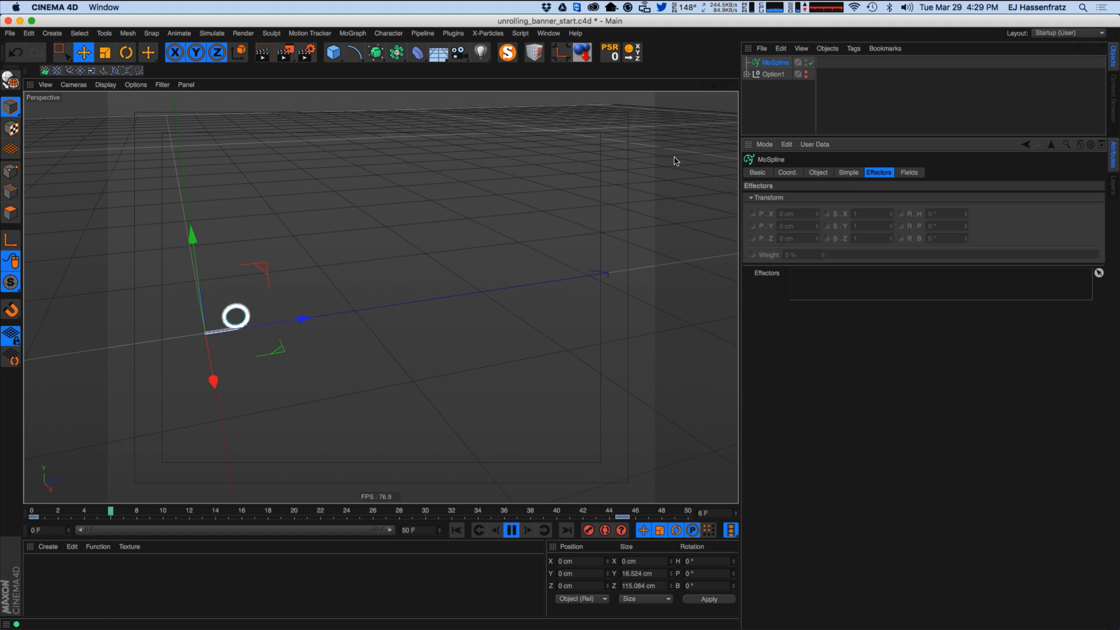
pyautogui.click(511, 530)
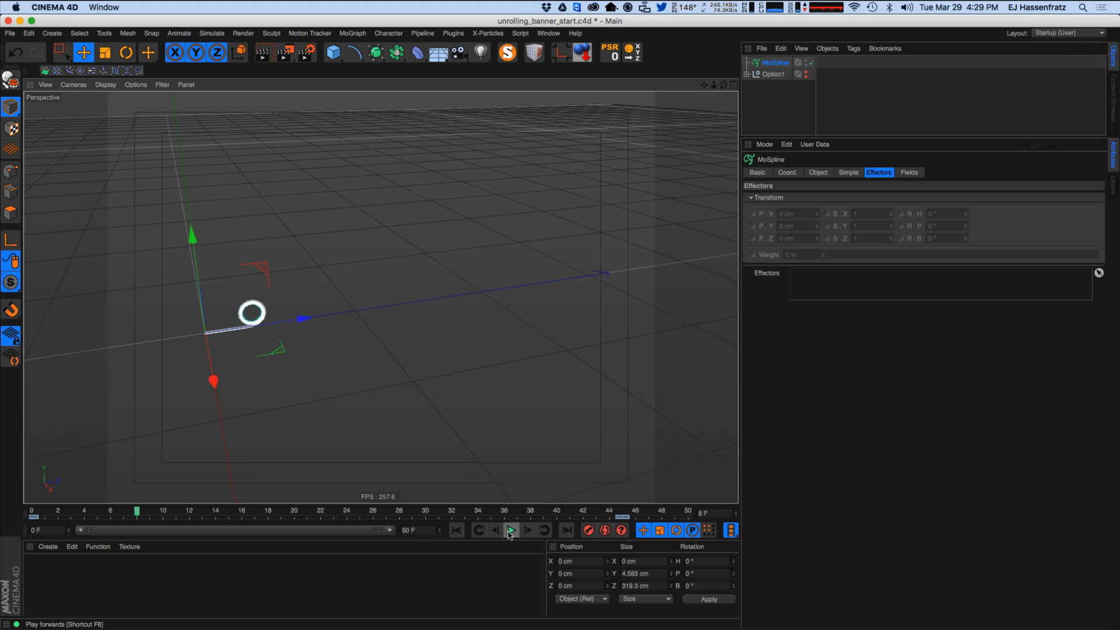
pyautogui.click(456, 530)
# Examine the coiled spline up close and play the animation up to frame 19.
pyautogui.keyDown('alt'); pyautogui.moveTo(214, 314); pyautogui.dragTo(246, 315, button='right'); pyautogui.keyUp('alt')
pyautogui.keyDown('alt'); pyautogui.moveTo(234, 320); pyautogui.dragTo(272, 316, button='middle'); pyautogui.keyUp('alt')
pyautogui.keyDown('alt'); pyautogui.moveTo(272, 315); pyautogui.dragTo(313, 320, button='right'); pyautogui.keyUp('alt')
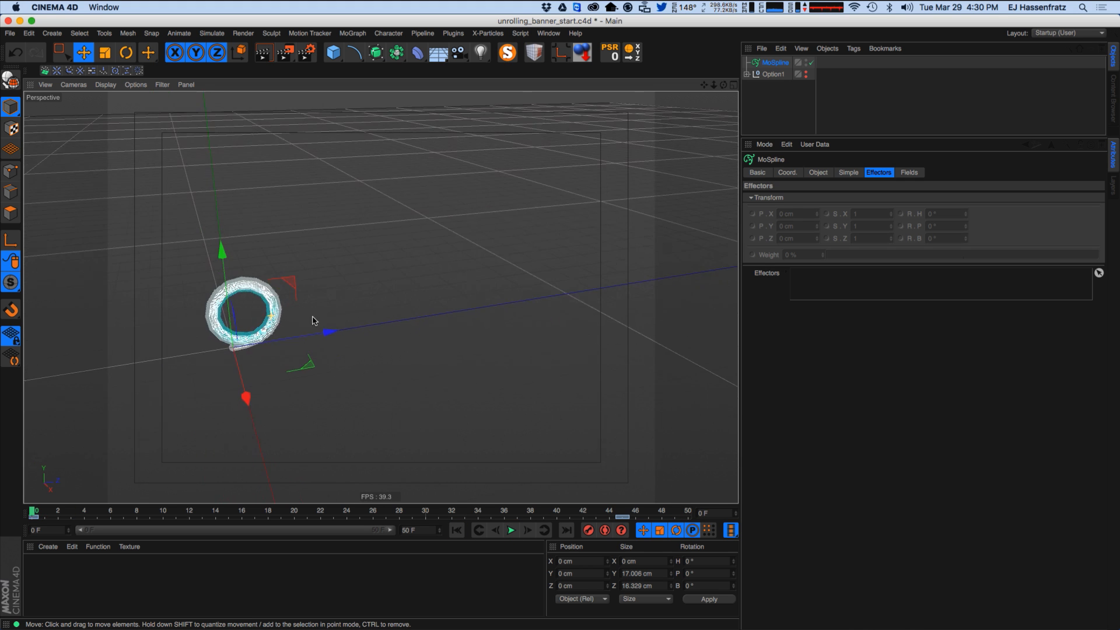
pyautogui.scroll(-3, 357, 236)
pyautogui.click(511, 531)
pyautogui.click(513, 535)
pyautogui.keyDown('alt'); pyautogui.moveTo(474, 296); pyautogui.dragTo(446, 331); pyautogui.keyUp('alt')
pyautogui.scroll(-3, 448, 245)
pyautogui.keyDown('alt'); pyautogui.moveTo(447, 247); pyautogui.dragTo(440, 267); pyautogui.keyUp('alt')
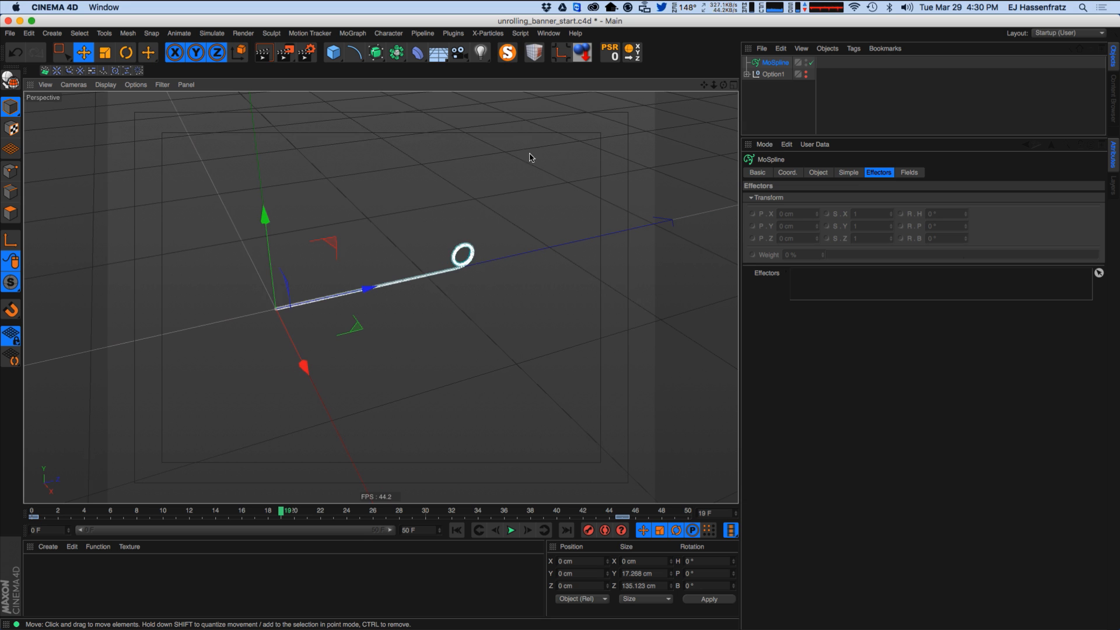
# Add a cube flattened to about 5.862 cm high and deform it with a child Spline Wrap that follows the MoSpline.
pyautogui.moveTo(333, 52); pyautogui.dragTo(370, 118)
pyautogui.moveTo(252, 142); pyautogui.dragTo(308, 306)
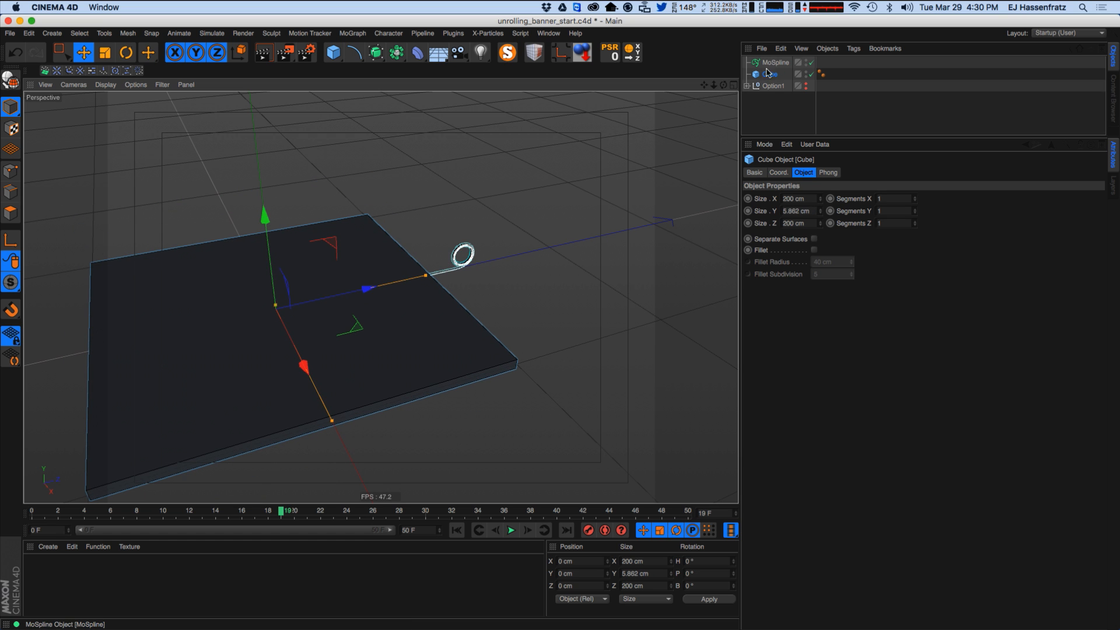
pyautogui.moveTo(417, 54); pyautogui.dragTo(545, 175)
pyautogui.moveTo(756, 86); pyautogui.dragTo(773, 75)
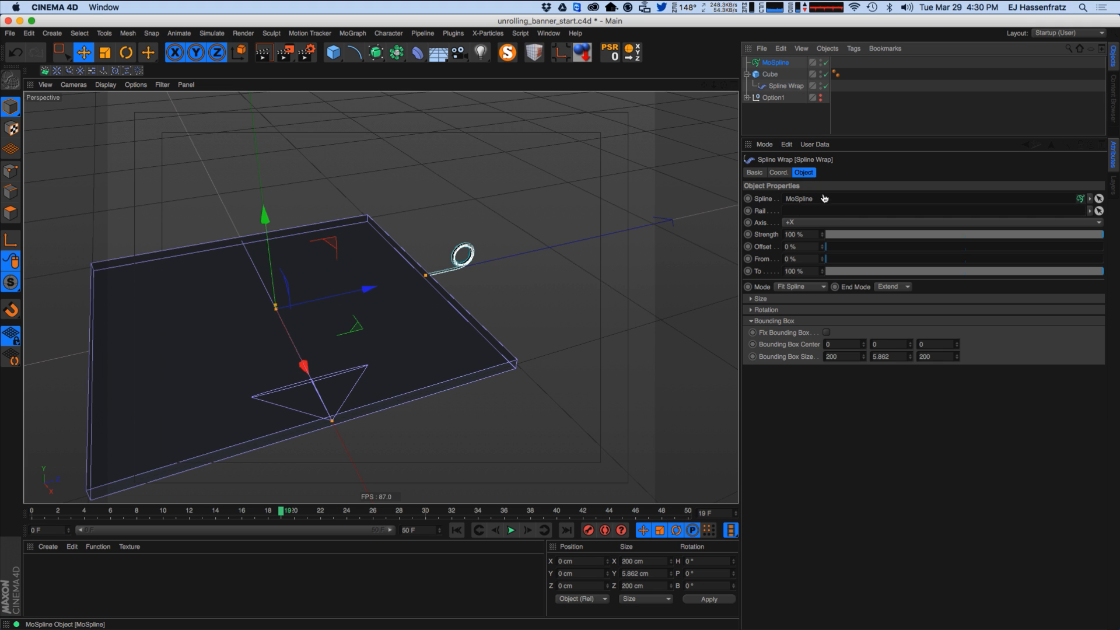
pyautogui.moveTo(824, 199); pyautogui.dragTo(824, 199)
# Set the cube's Segments X to 290 so it bends smoothly along the spline.
pyautogui.click(767, 75)
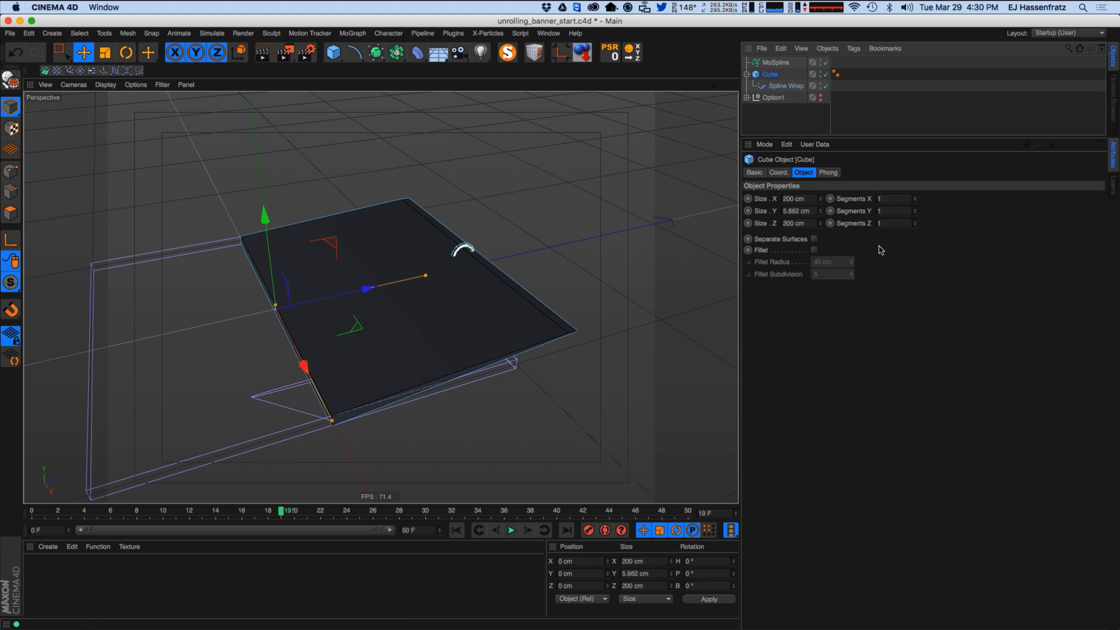
pyautogui.moveTo(911, 210); pyautogui.dragTo(917, 181)
pyautogui.press('super+z')
pyautogui.keyDown('alt'); pyautogui.moveTo(500, 345); pyautogui.dragTo(500, 292); pyautogui.keyUp('alt')
# Try Size Y values of 2 cm and 3 cm on the cube, and move the animation to frame 21.
pyautogui.moveTo(821, 213); pyautogui.dragTo(820, 216)
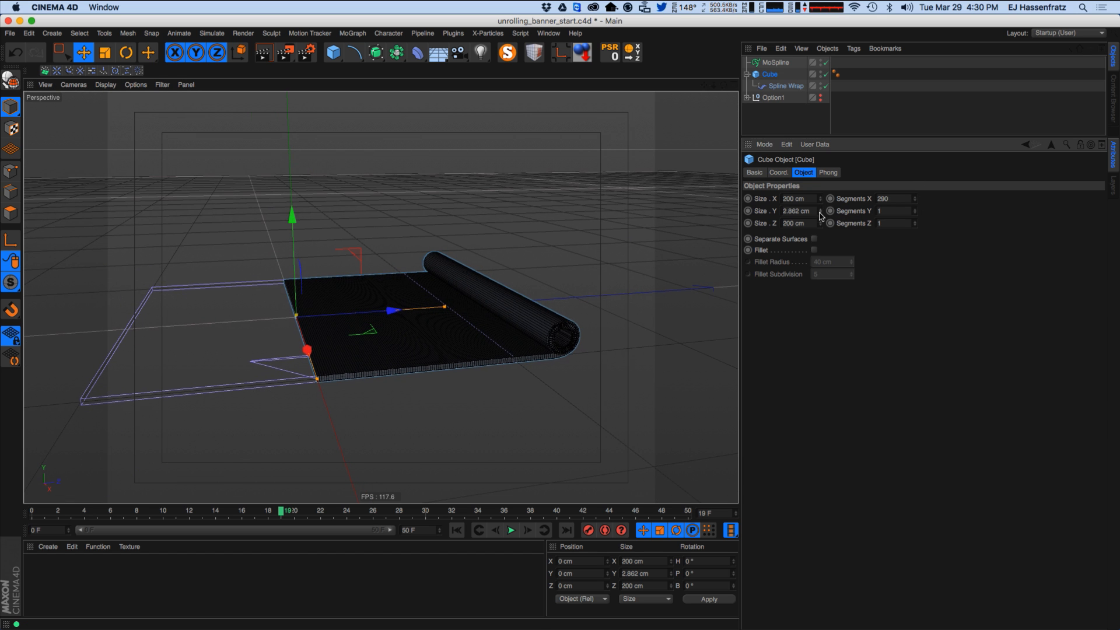
pyautogui.write('2')
pyautogui.press('Return')
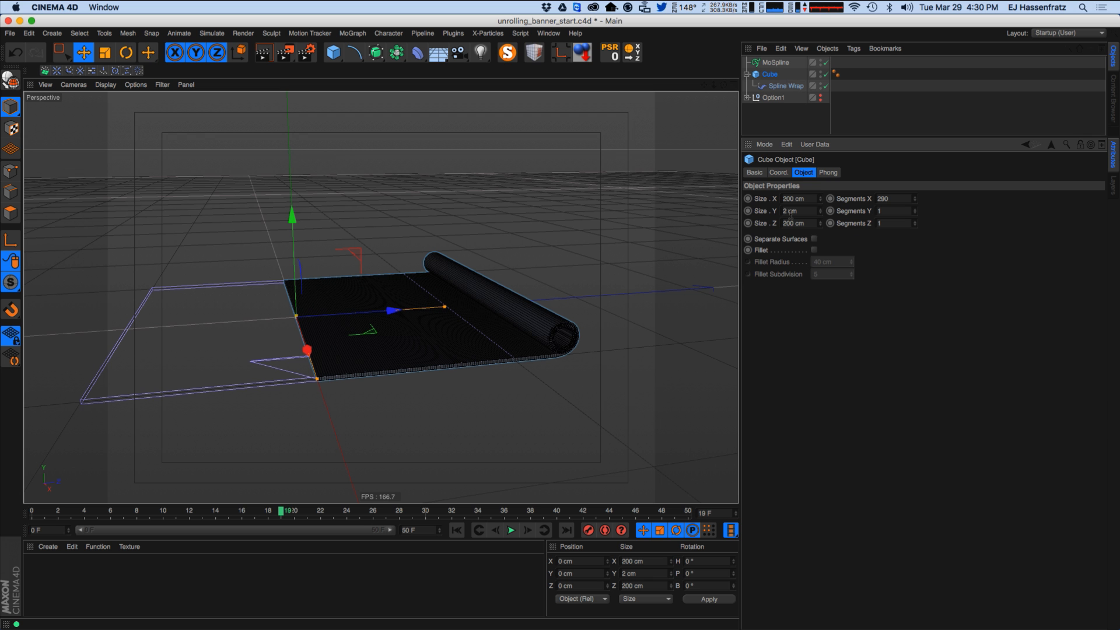
pyautogui.scroll(1, 790, 213)
pyautogui.moveTo(404, 332)
pyautogui.keyDown('alt'); pyautogui.mouseDown()
pyautogui.moveTo(432, 340)
pyautogui.moveTo(413, 322)
pyautogui.moveTo(384, 335)
pyautogui.mouseUp(); pyautogui.keyUp('alt')
pyautogui.moveTo(238, 518); pyautogui.dragTo(306, 493)
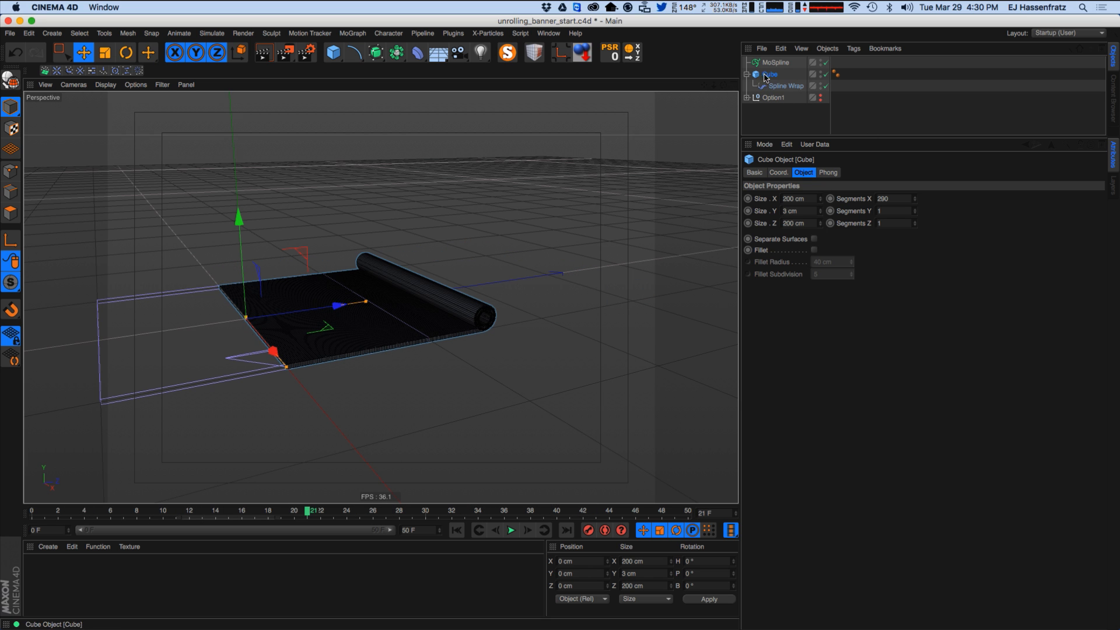
# Narrow the cube to a Size Z of 80 cm and thin its Size Y to 1 cm.
pyautogui.moveTo(821, 227); pyautogui.dragTo(813, 301)
pyautogui.scroll(10, 502, 277)
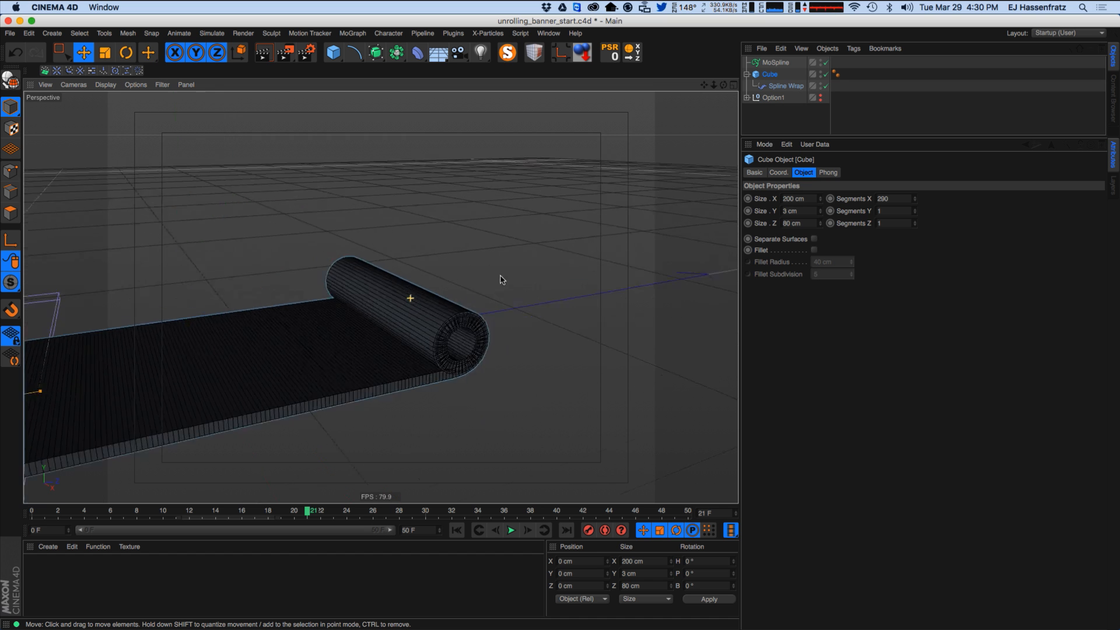
pyautogui.moveTo(820, 211); pyautogui.dragTo(823, 217)
pyautogui.scroll(-3, 450, 324)
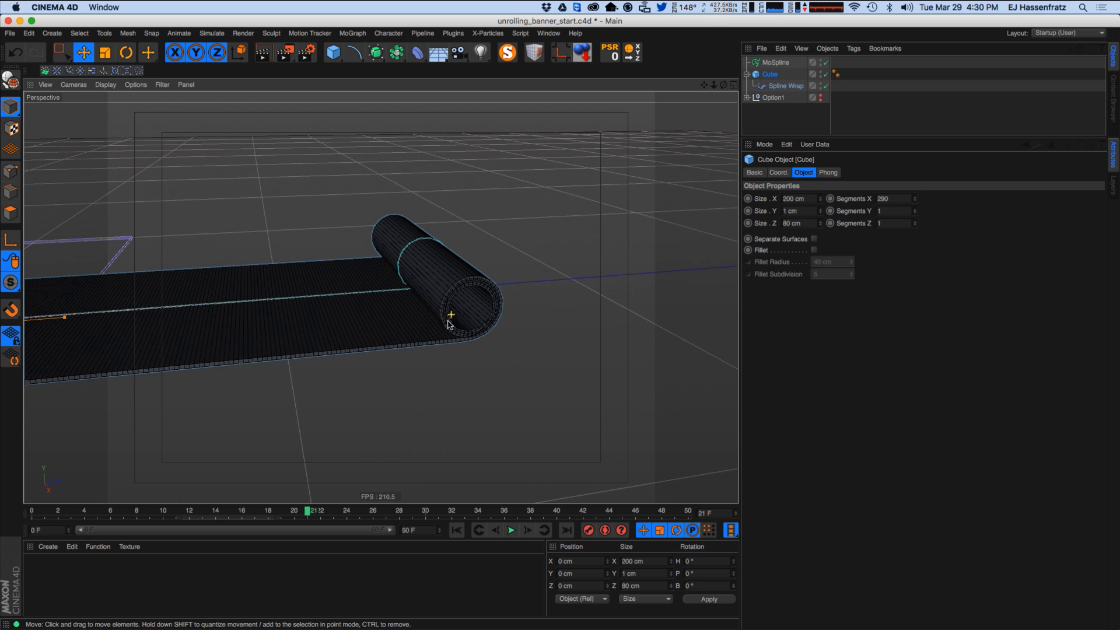
pyautogui.keyDown('alt'); pyautogui.moveTo(485, 293); pyautogui.dragTo(445, 317, button='right'); pyautogui.keyUp('alt')
pyautogui.keyDown('alt'); pyautogui.moveTo(445, 317); pyautogui.dragTo(526, 320, button='middle'); pyautogui.keyUp('alt')
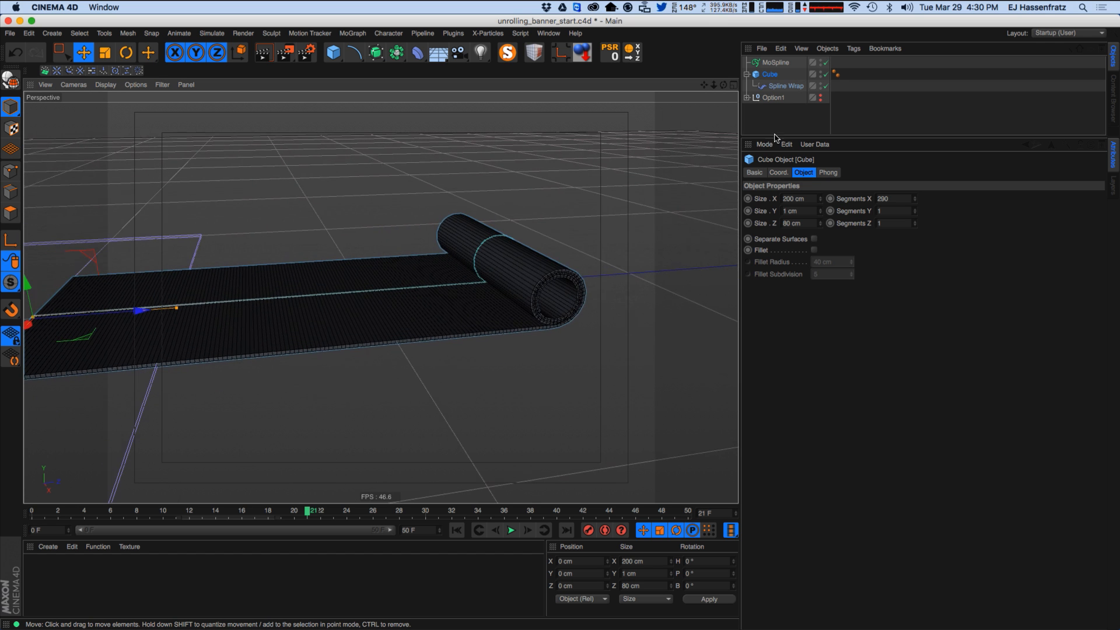
# Raise the MoSpline's Bend to 1777° to curl the banner more tightly.
pyautogui.click(782, 86)
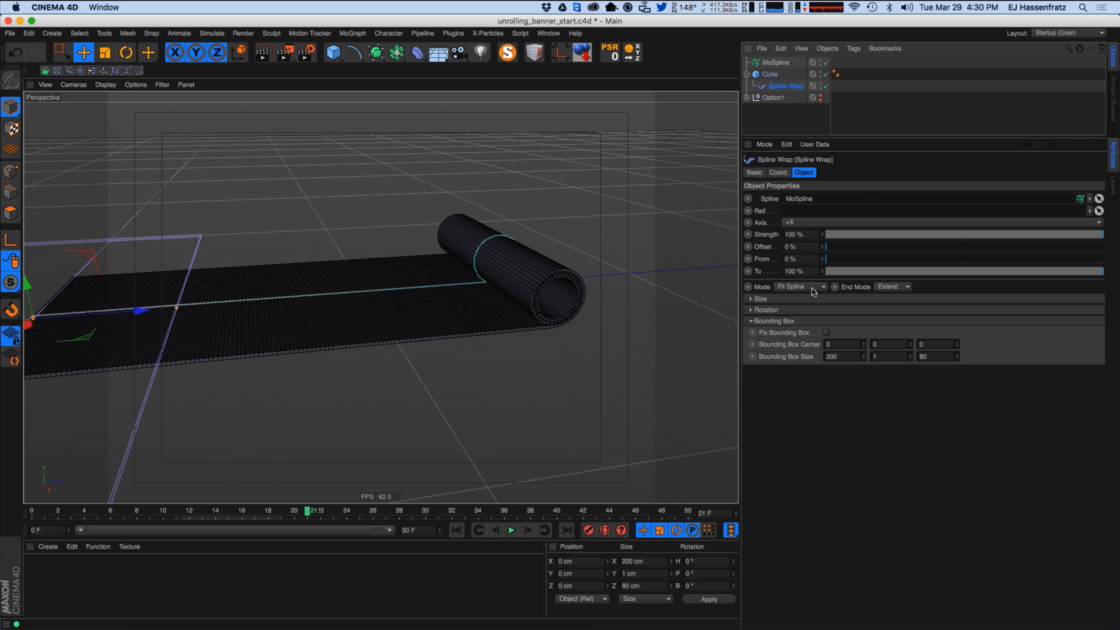
pyautogui.click(779, 64)
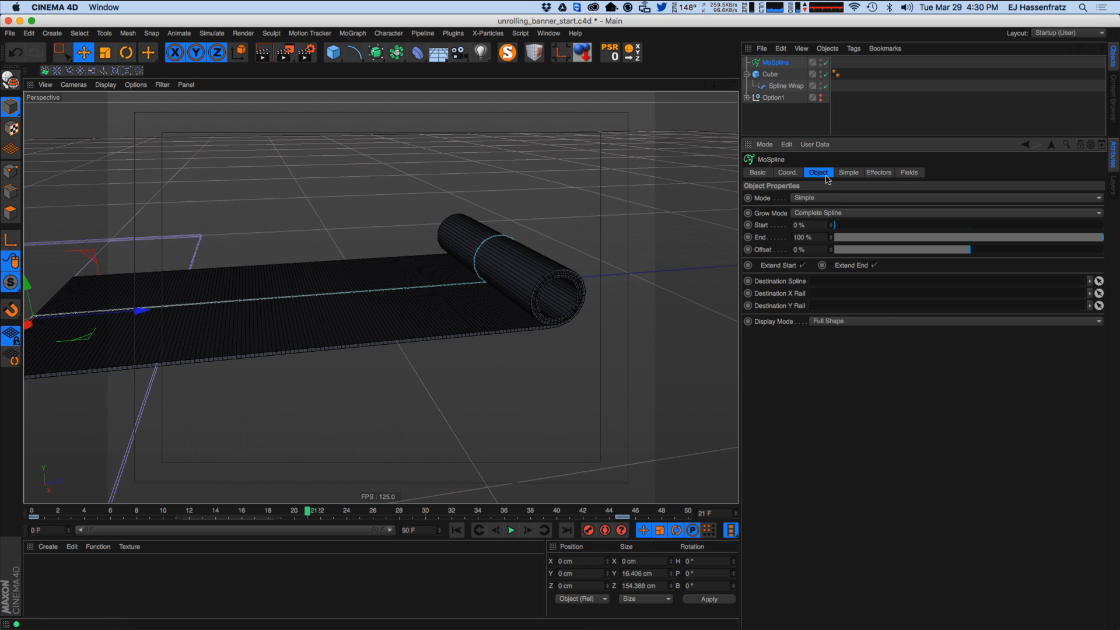
pyautogui.click(849, 172)
pyautogui.moveTo(831, 287); pyautogui.dragTo(826, 511)
pyautogui.moveTo(830, 290); pyautogui.dragTo(828, 443)
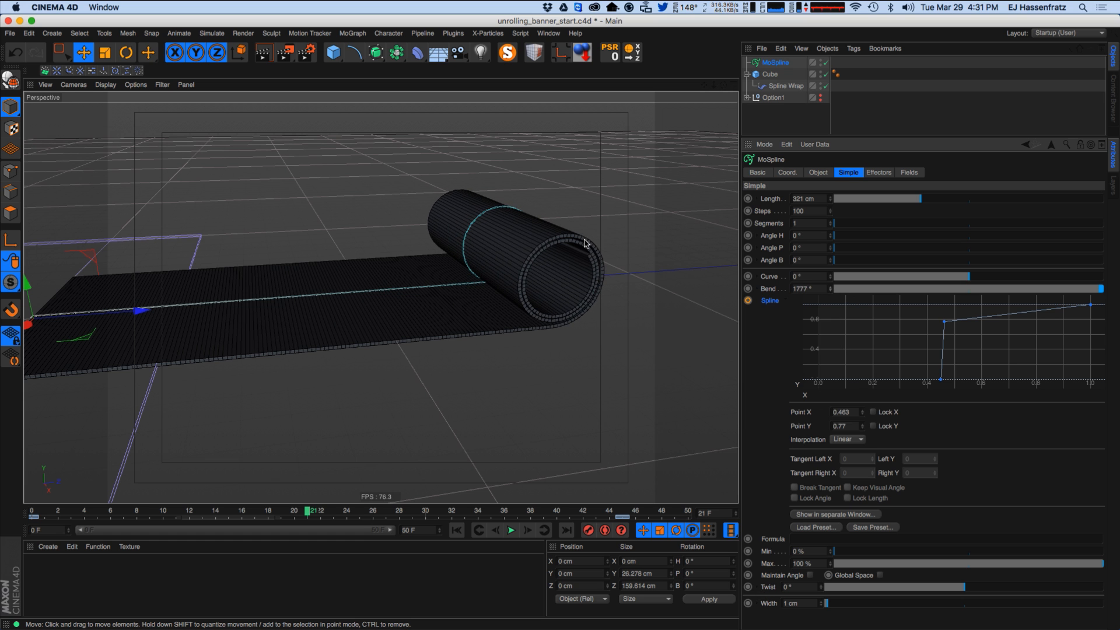
# Try moving the Bend curve's middle point to about X 0.488, Y 0.59 at frame 21, and scrub through the animation.
pyautogui.moveTo(946, 330)
pyautogui.mouseDown()
pyautogui.moveTo(942, 339)
pyautogui.moveTo(954, 335)
pyautogui.mouseUp()
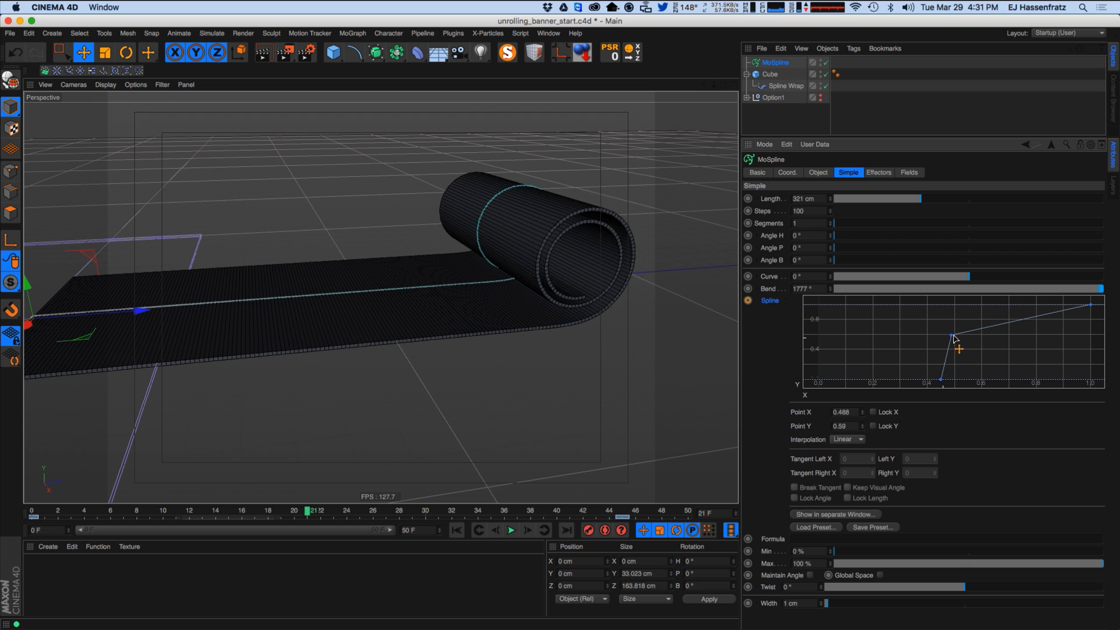
pyautogui.click(623, 516)
pyautogui.moveTo(485, 516); pyautogui.dragTo(58, 516)
pyautogui.keyDown('alt'); pyautogui.moveTo(335, 384); pyautogui.dragTo(563, 378, button='middle'); pyautogui.keyUp('alt')
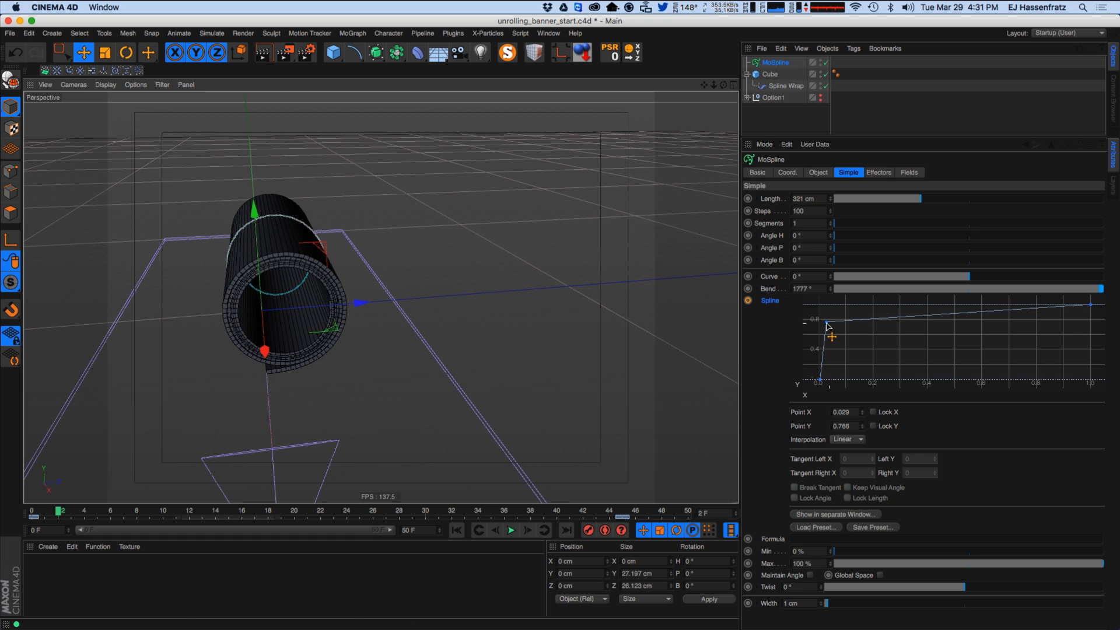
pyautogui.moveTo(59, 513); pyautogui.dragTo(427, 512)
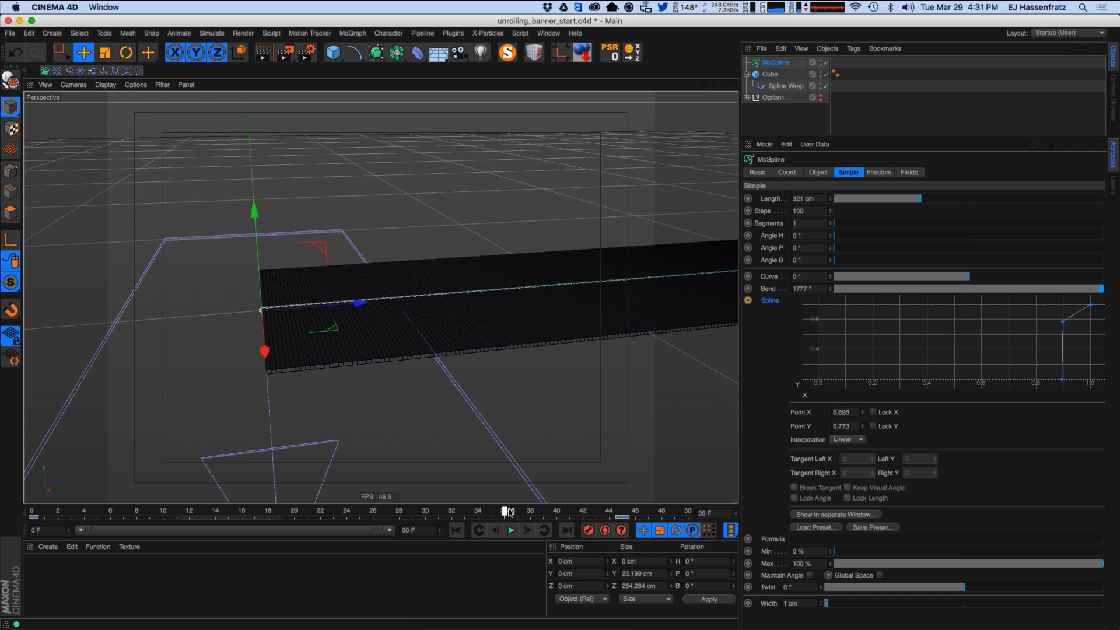
# At frame 0, move the Bend curve's middle point to about X 0.023, Y 0.485, raise Bend to 2254°, and keyframe the Spline.
pyautogui.moveTo(598, 514); pyautogui.dragTo(33, 514)
pyautogui.moveTo(828, 323)
pyautogui.mouseDown()
pyautogui.moveTo(828, 357)
pyautogui.moveTo(825, 344)
pyautogui.mouseUp()
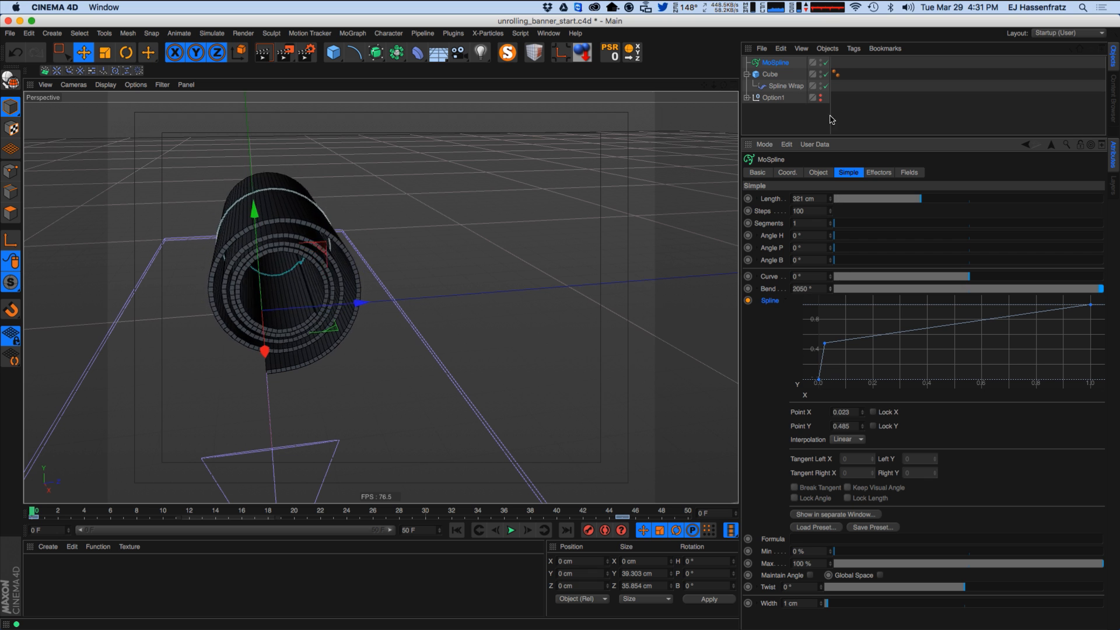
pyautogui.moveTo(830, 116); pyautogui.dragTo(834, 10)
pyautogui.click(747, 301)
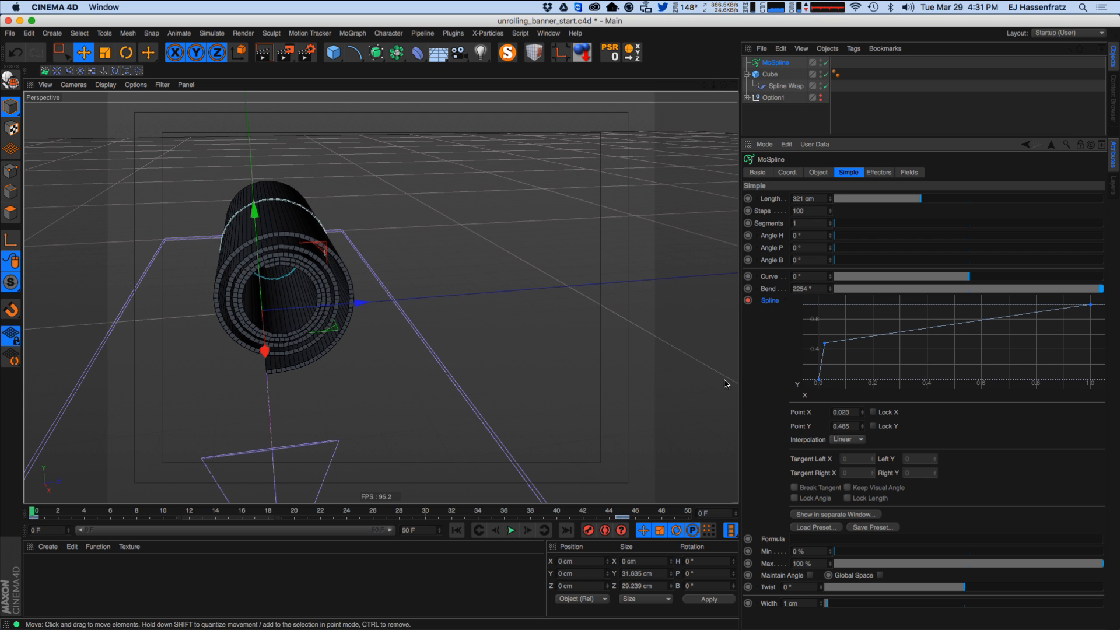
# At frame 45, move the Bend curve's middle point to about X 0.996, Y 0.43 and keyframe the Spline.
pyautogui.moveTo(36, 513); pyautogui.dragTo(482, 513)
pyautogui.moveTo(611, 521); pyautogui.dragTo(623, 519)
pyautogui.keyDown('alt'); pyautogui.moveTo(647, 327); pyautogui.dragTo(542, 326, button='right'); pyautogui.keyUp('alt')
pyautogui.keyDown('alt'); pyautogui.moveTo(542, 326); pyautogui.dragTo(447, 327, button='middle'); pyautogui.keyUp('alt')
pyautogui.keyDown('alt'); pyautogui.moveTo(447, 324); pyautogui.dragTo(508, 316, button='right'); pyautogui.keyUp('alt')
pyautogui.moveTo(1091, 325); pyautogui.dragTo(1092, 337)
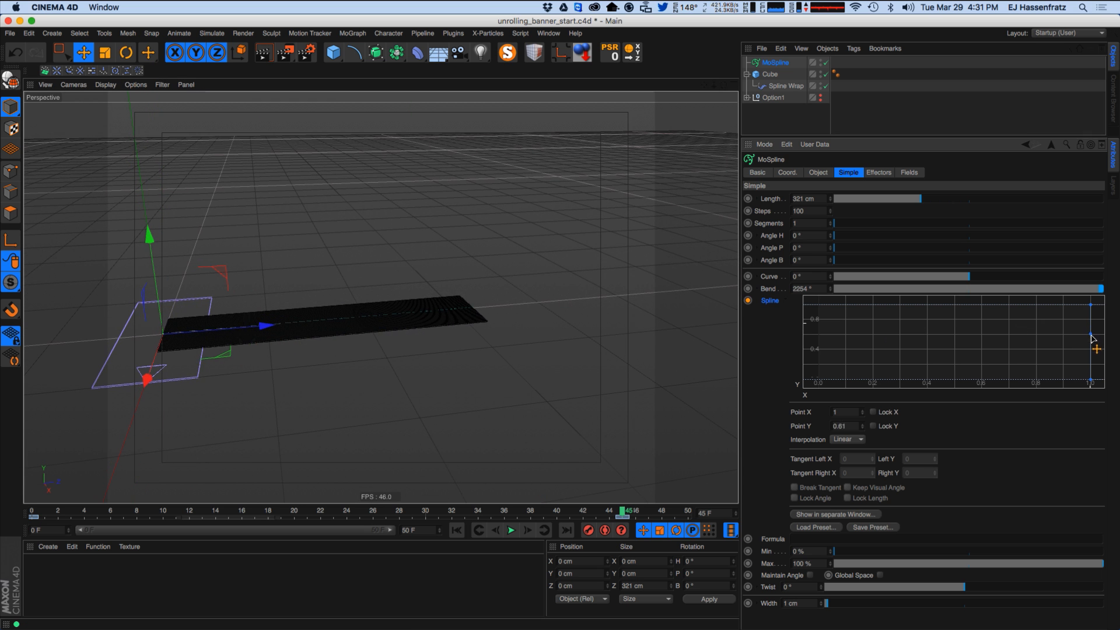
pyautogui.moveTo(1090, 350); pyautogui.dragTo(1081, 368)
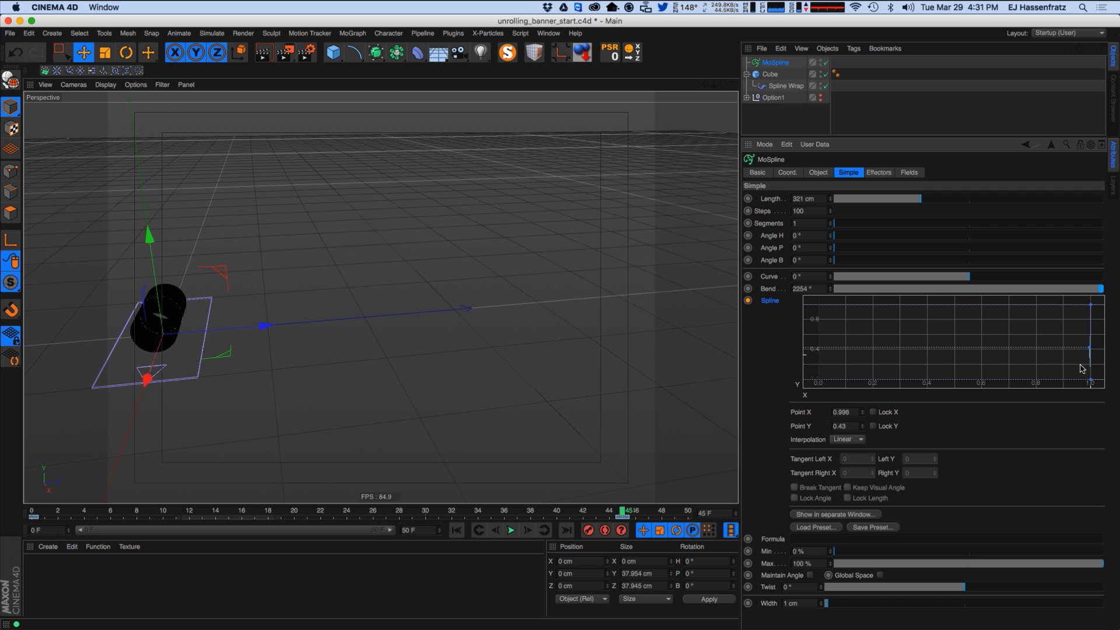
pyautogui.click(747, 301)
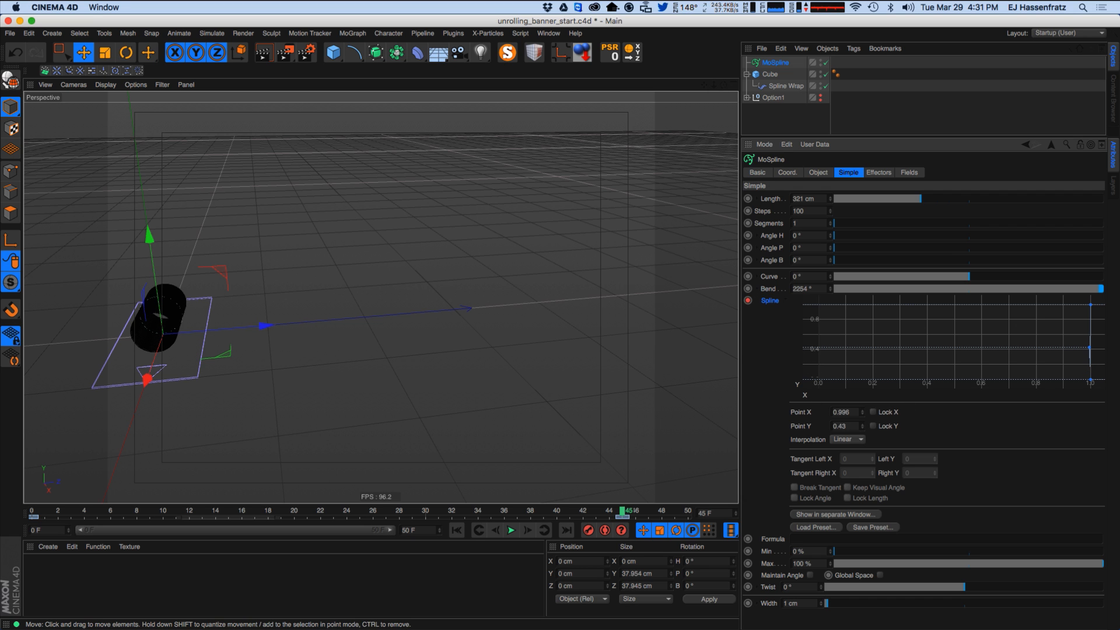
# Examine the MoSpline's keyframed Bend Spline tracks in the Dope Sheet timeline and close it.
pyautogui.click(548, 33)
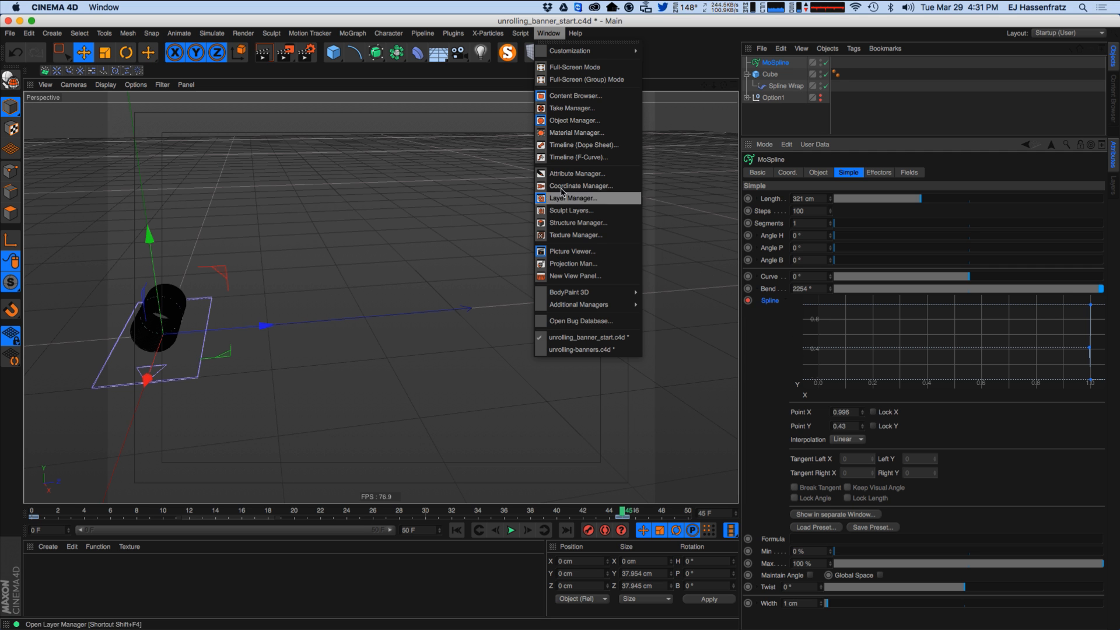
pyautogui.click(598, 145)
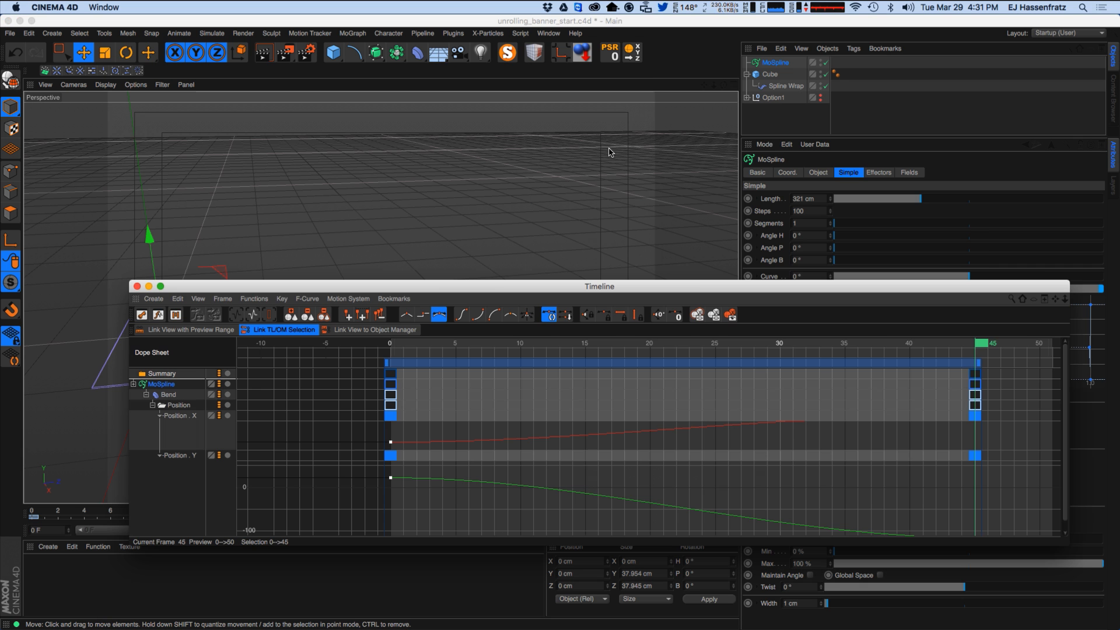
pyautogui.moveTo(492, 287); pyautogui.dragTo(481, 150)
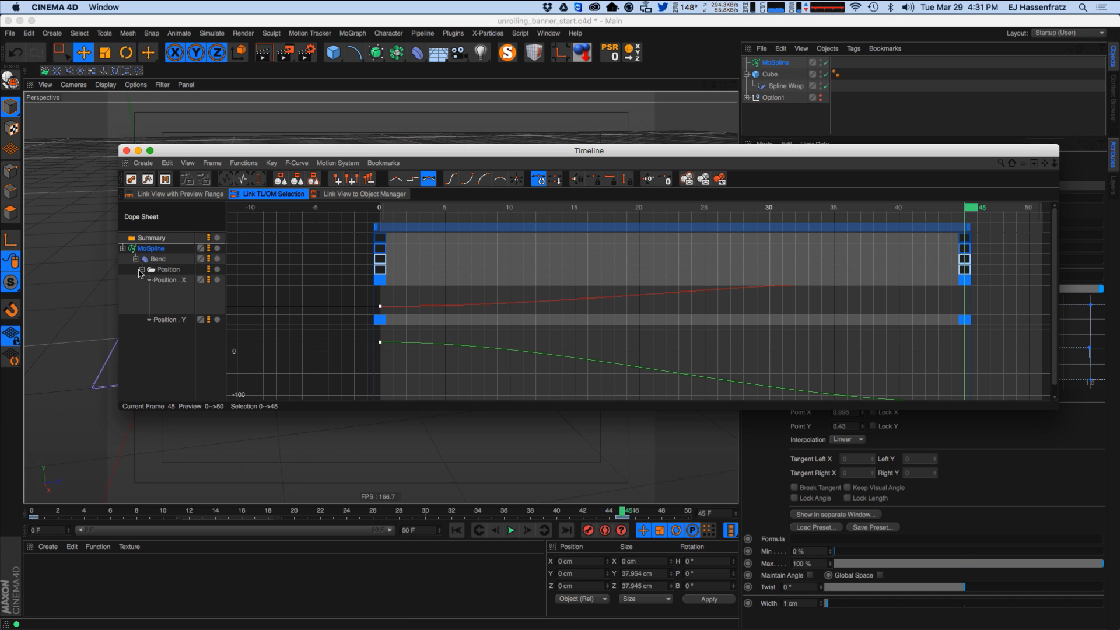
pyautogui.click(124, 249)
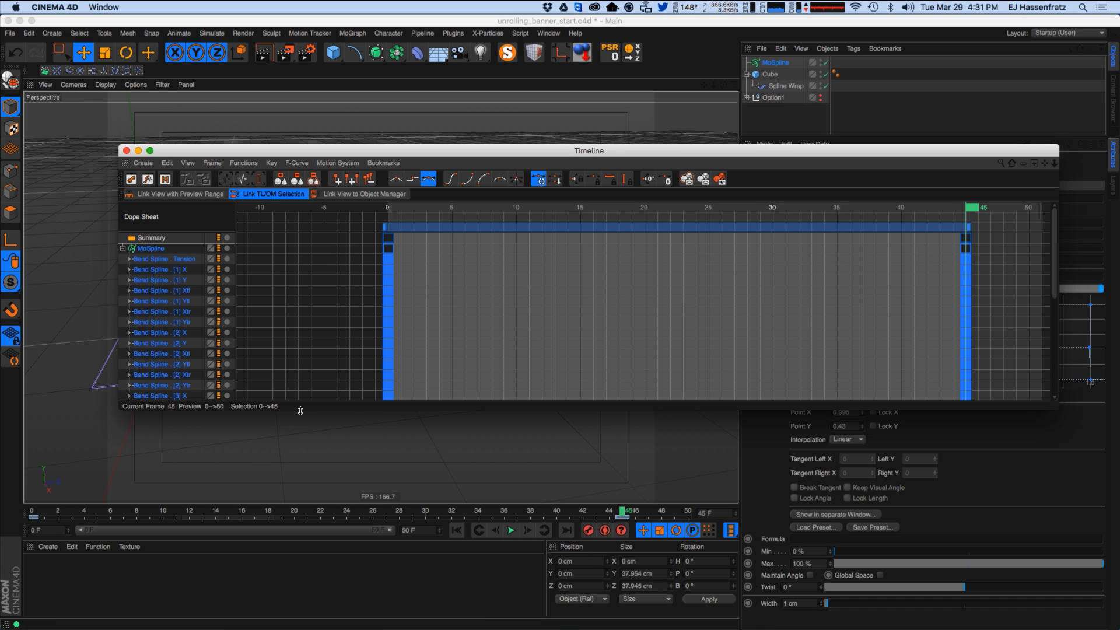
pyautogui.moveTo(282, 410); pyautogui.dragTo(276, 560)
pyautogui.click(183, 260)
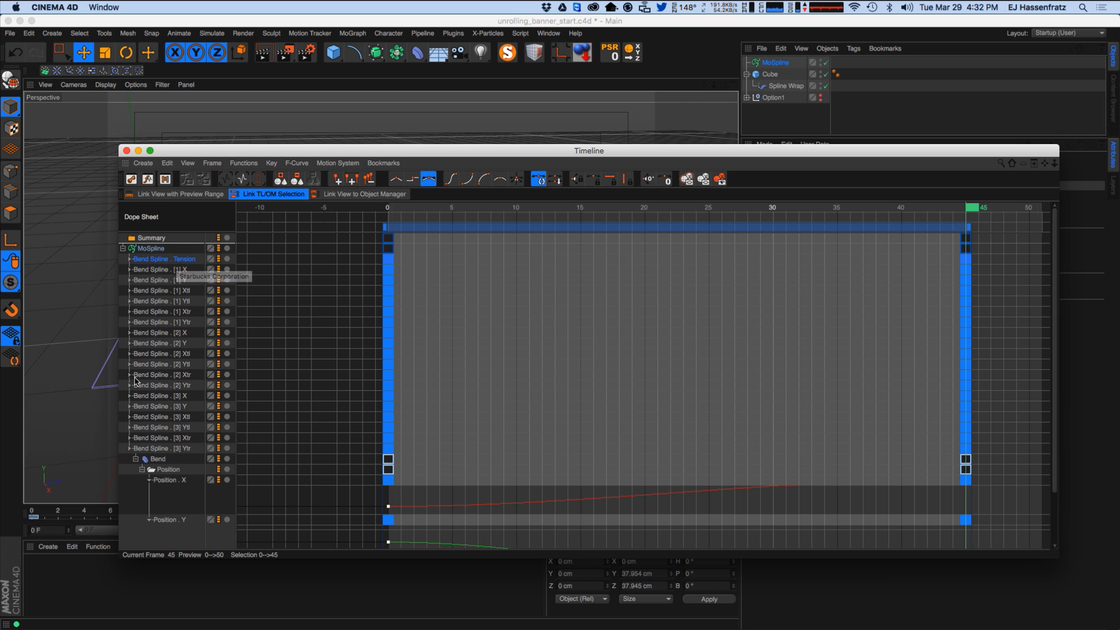
pyautogui.moveTo(290, 151); pyautogui.dragTo(248, 157)
pyautogui.moveTo(1014, 565); pyautogui.dragTo(684, 596)
pyautogui.click(774, 62)
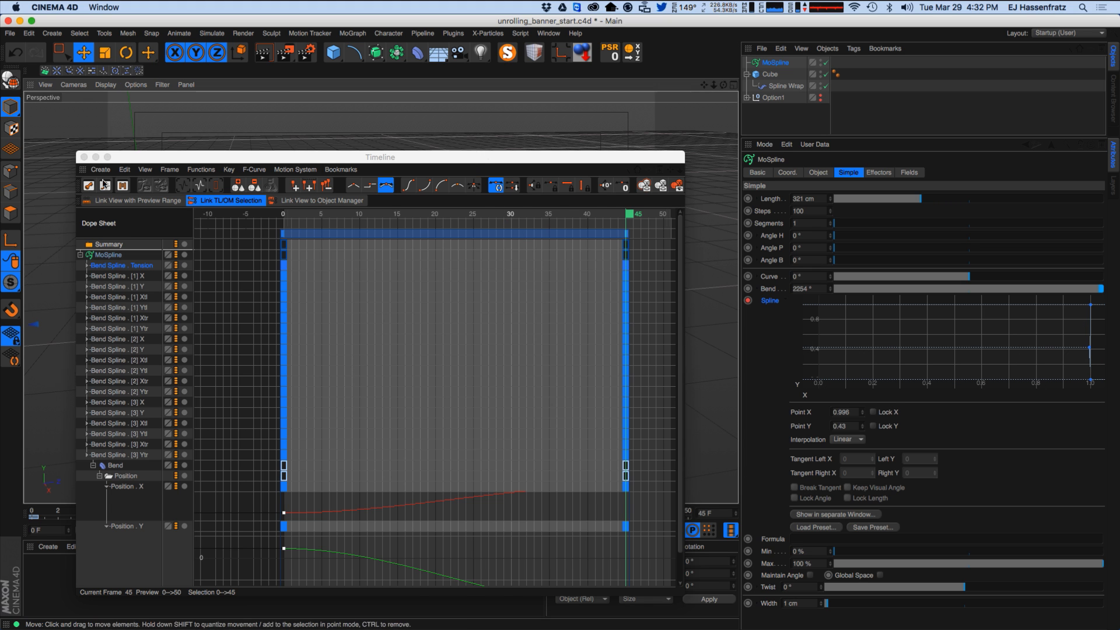
pyautogui.click(387, 162)
pyautogui.hotkey('shift', 'F3')
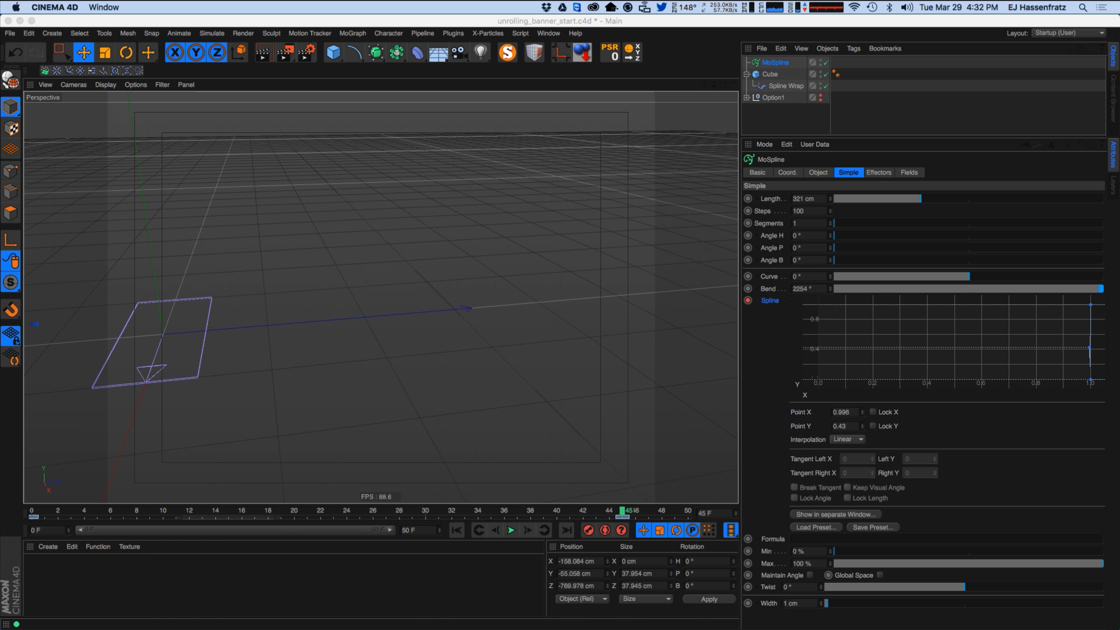
# Scrub the unroll from frame 0 to 33 and try moving the Bend curve's lowest point to about X 0.848, Y 0.008.
pyautogui.click(191, 513)
pyautogui.moveTo(191, 514); pyautogui.dragTo(31, 525)
pyautogui.keyDown('alt'); pyautogui.moveTo(399, 313); pyautogui.dragTo(255, 373, button='right'); pyautogui.keyUp('alt')
pyautogui.keyDown('alt'); pyautogui.moveTo(255, 372); pyautogui.dragTo(460, 330, button='middle'); pyautogui.keyUp('alt')
pyautogui.keyDown('alt'); pyautogui.moveTo(326, 333); pyautogui.dragTo(378, 330, button='middle'); pyautogui.keyUp('alt')
pyautogui.press('super+z')
pyautogui.keyDown('alt'); pyautogui.moveTo(440, 302); pyautogui.dragTo(703, 278, button='right'); pyautogui.keyUp('alt')
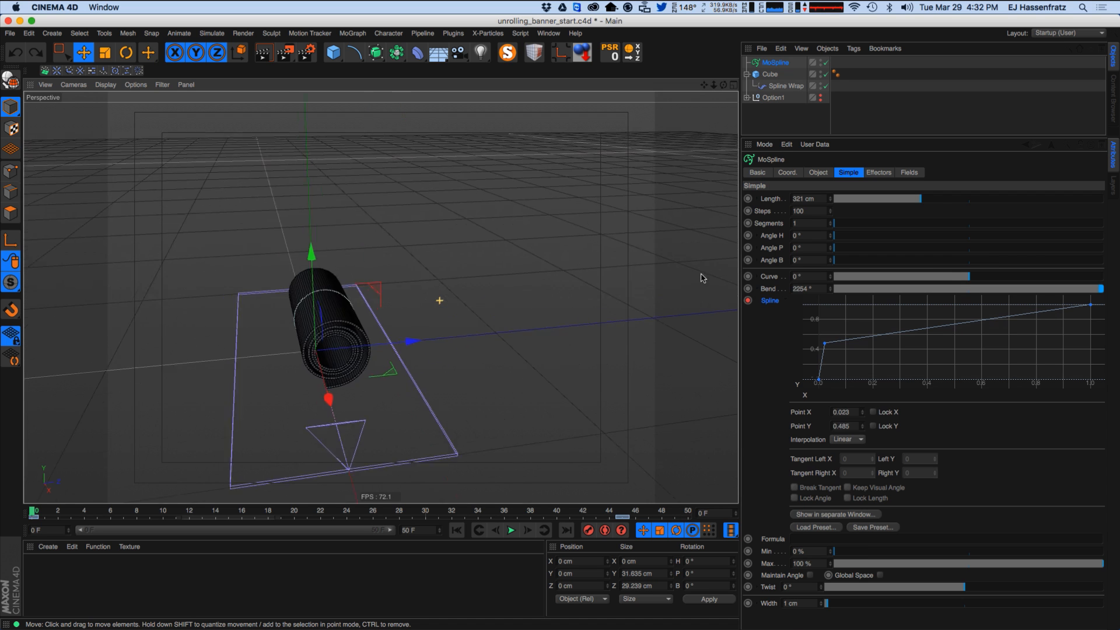
pyautogui.keyDown('alt'); pyautogui.moveTo(516, 408); pyautogui.dragTo(327, 368, button='middle'); pyautogui.keyUp('alt')
pyautogui.moveTo(164, 516); pyautogui.dragTo(468, 523)
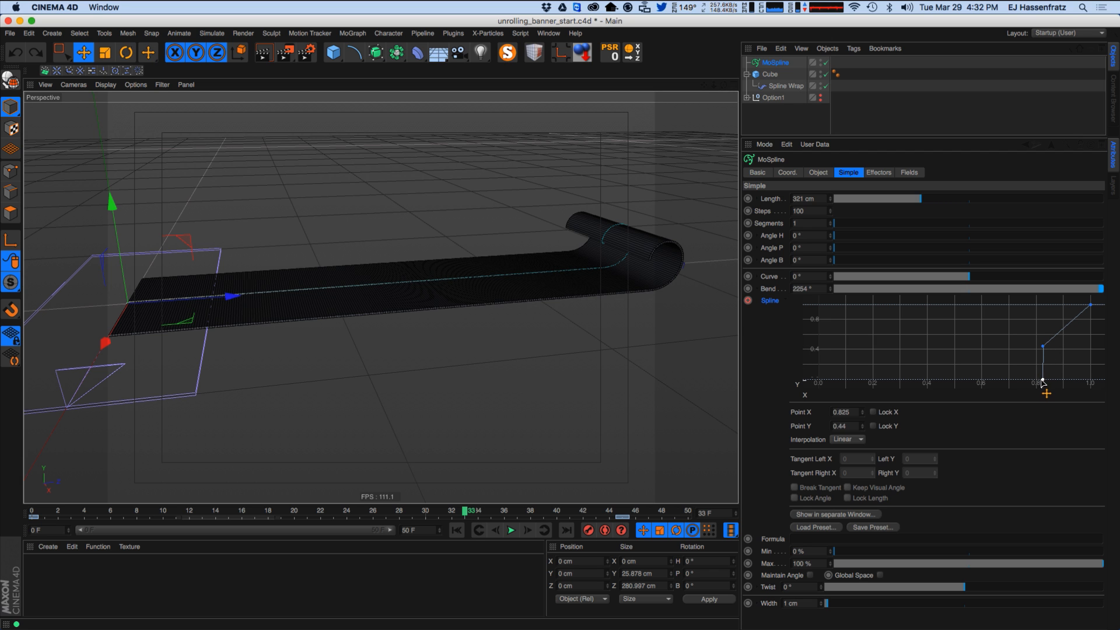
pyautogui.moveTo(1043, 382); pyautogui.dragTo(1049, 379)
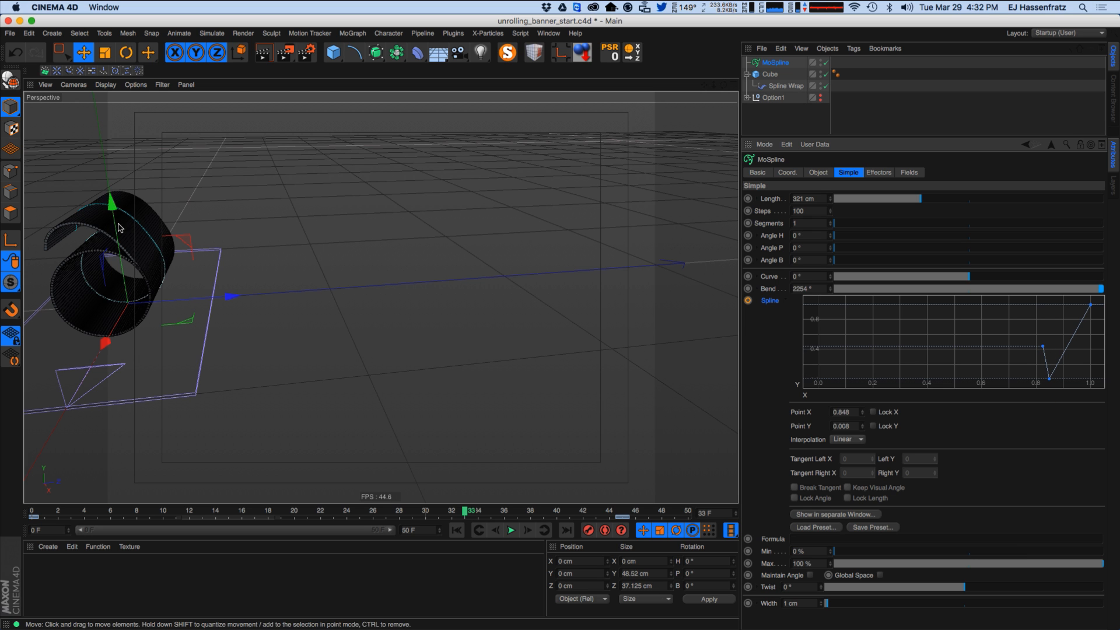
# At frame 45, move the Bend curve's lowest point to X 0.991, Y 0, keyframe the Spline, and scrub back to frame 41.
pyautogui.click(620, 517)
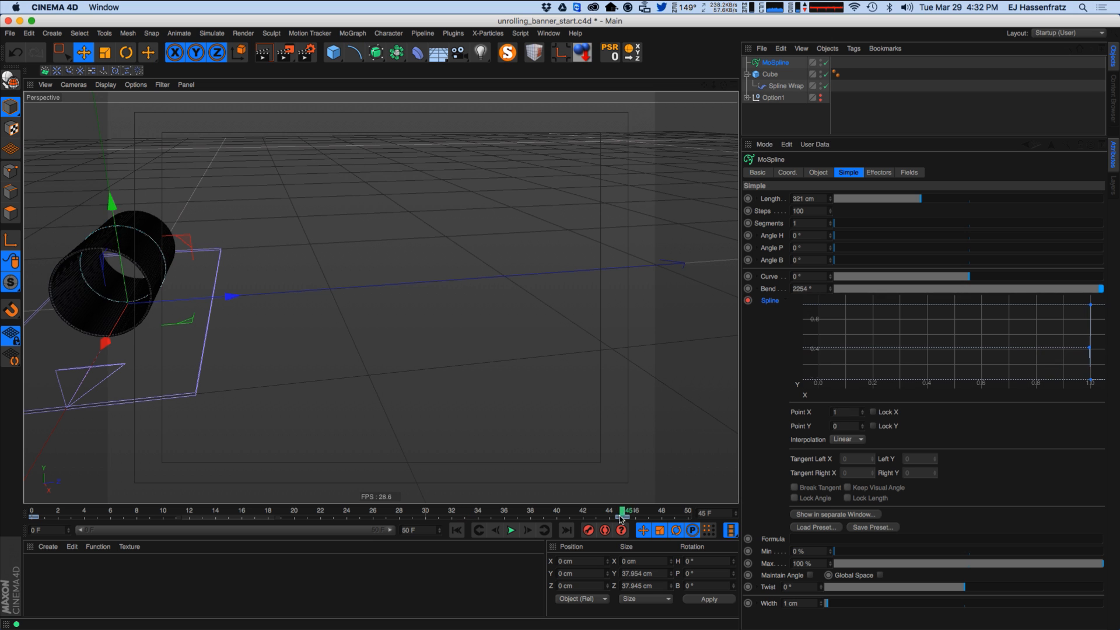
pyautogui.moveTo(1091, 382); pyautogui.dragTo(1088, 380)
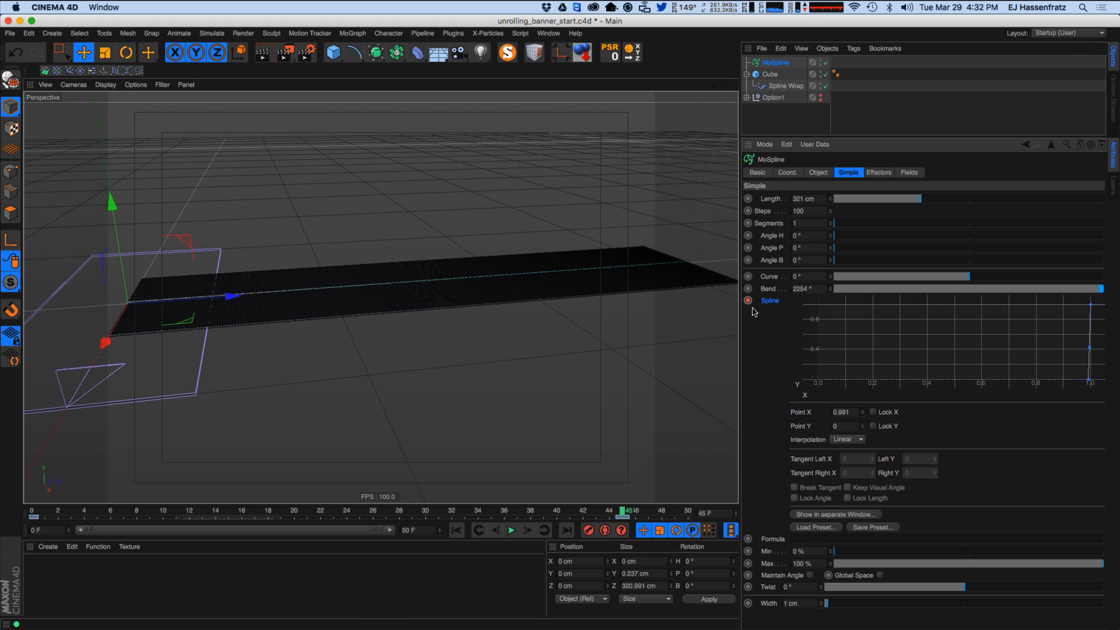
pyautogui.moveTo(601, 511); pyautogui.dragTo(569, 511)
# Display the F-curves of all the MoSpline's Bend Spline tracks, from Tension to [3] Ytr.
pyautogui.hotkey('shift', 'F3')
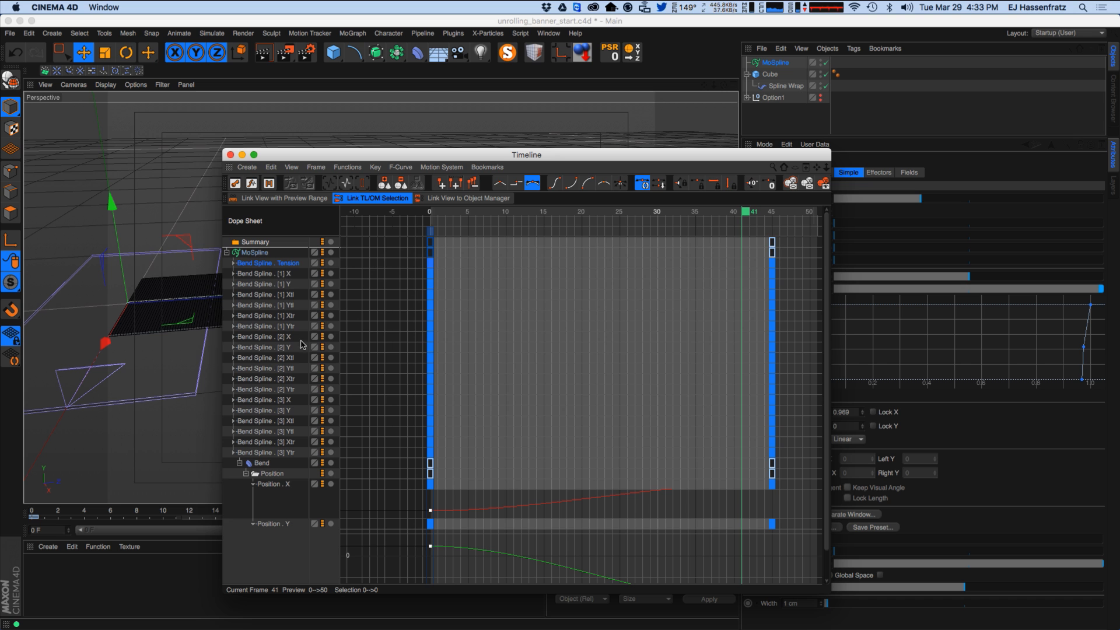
pyautogui.press('Tab')
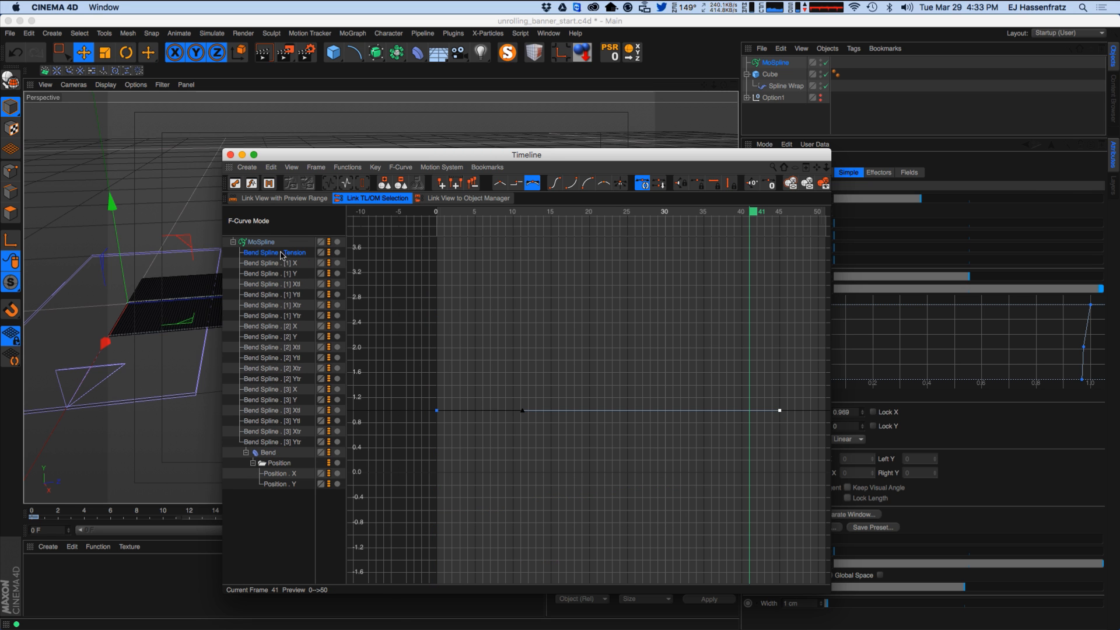
pyautogui.keyDown('shift'); pyautogui.click(283, 442); pyautogui.keyUp('shift')
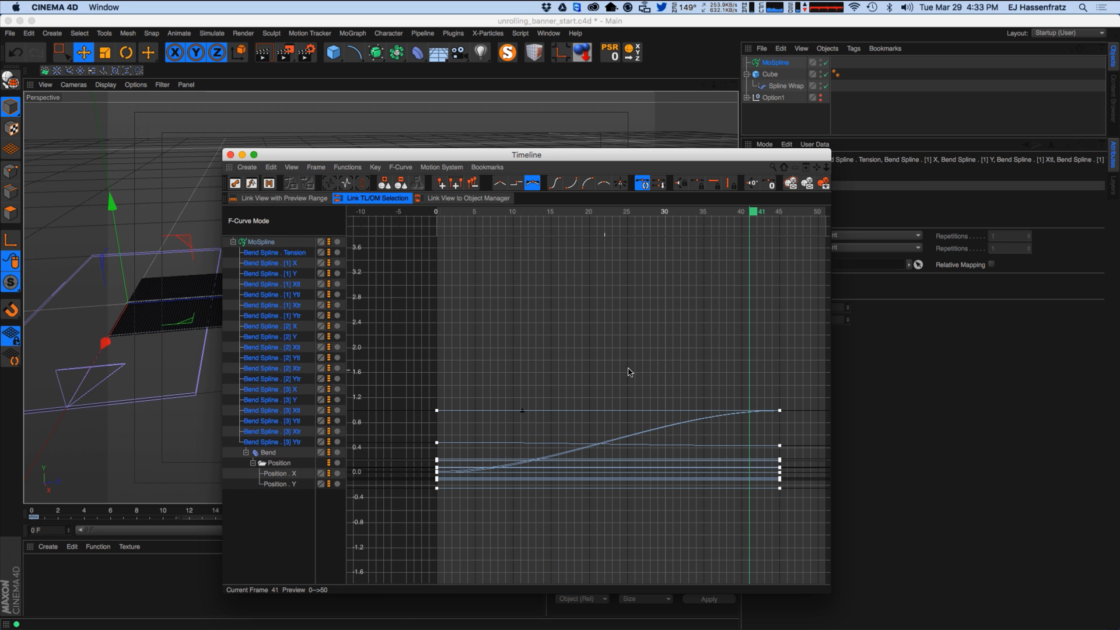
pyautogui.keyDown('alt'); pyautogui.moveTo(605, 378); pyautogui.dragTo(592, 339, button='middle'); pyautogui.keyUp('alt')
pyautogui.keyDown('alt'); pyautogui.moveTo(571, 381); pyautogui.dragTo(595, 321, button='right'); pyautogui.keyUp('alt')
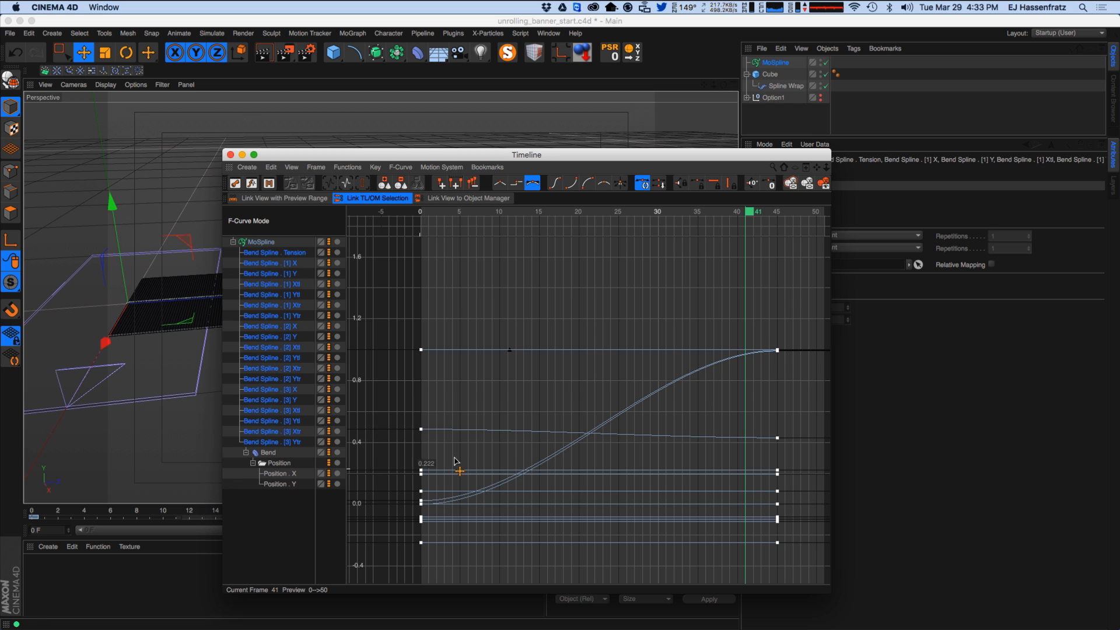
# Delete the near-constant Bend Spline tracks [3] Ytr, [3] Xtr, [3] Ytl, [3] Xtl and [3] Y.
pyautogui.click(286, 443)
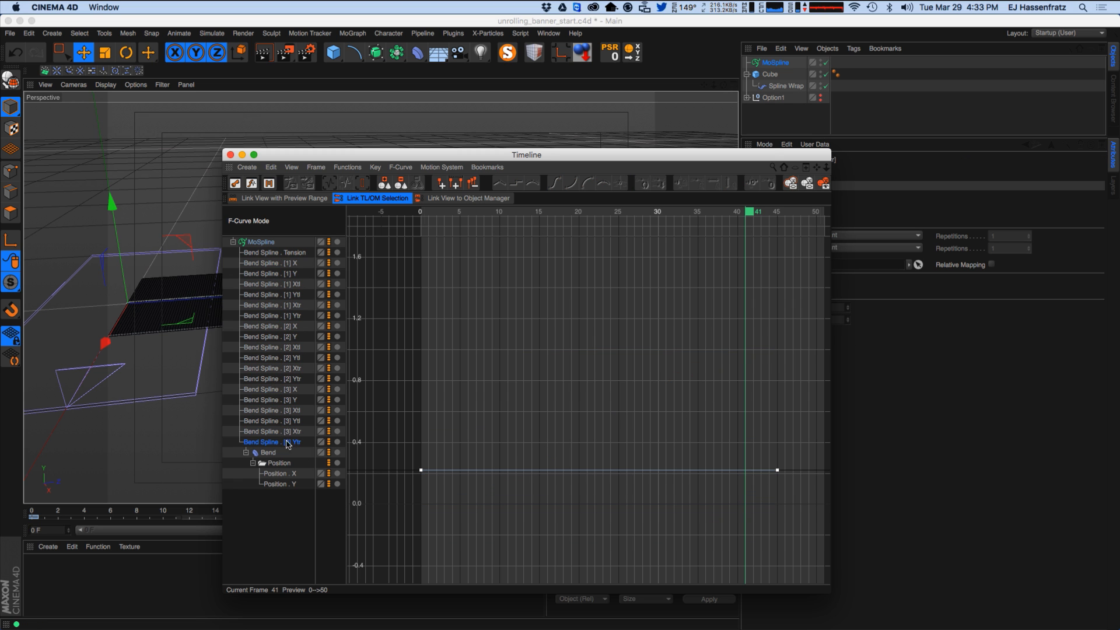
pyautogui.press('Delete')
pyautogui.click(292, 433)
pyautogui.press('Delete')
pyautogui.click(288, 423)
pyautogui.press('Delete')
pyautogui.click(287, 411)
pyautogui.press('Delete')
pyautogui.click(284, 400)
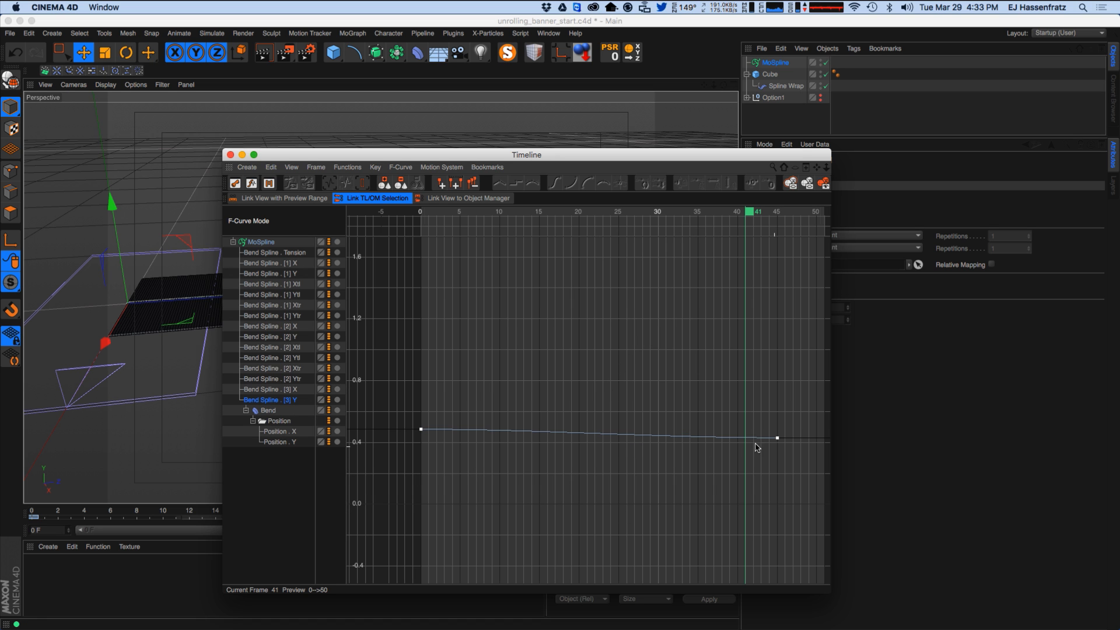
pyautogui.press('Delete')
# Keep the [3] X track and delete the Bend Spline tracks [2] Ytr, [2] Xtr, [2] Ytl, [2] Xtl and [2] Y.
pyautogui.click(288, 391)
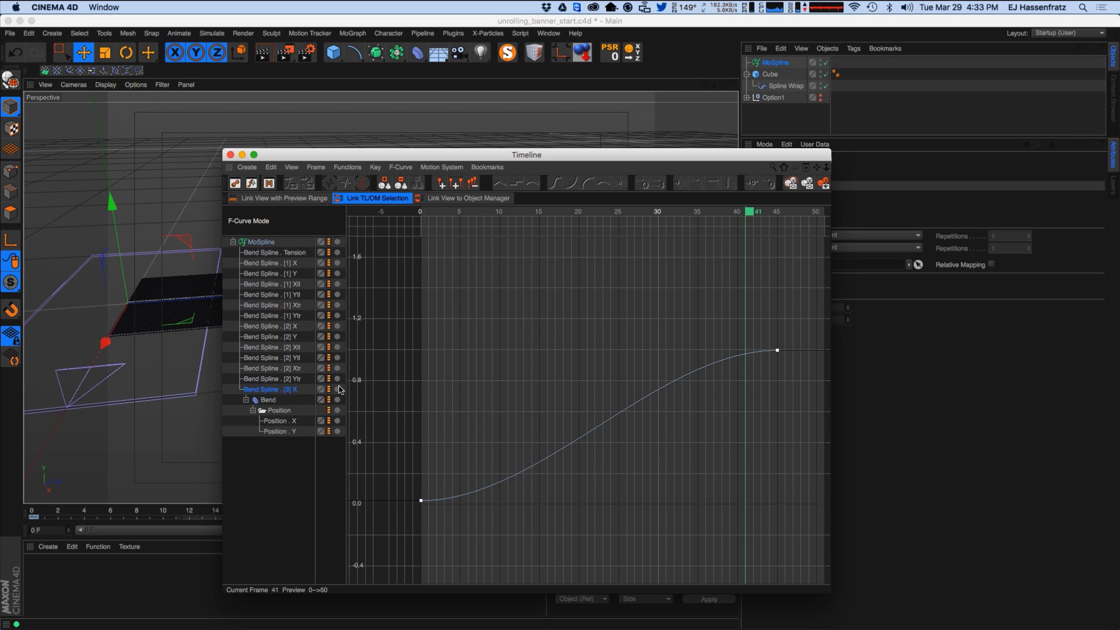
pyautogui.moveTo(492, 155); pyautogui.dragTo(364, 150)
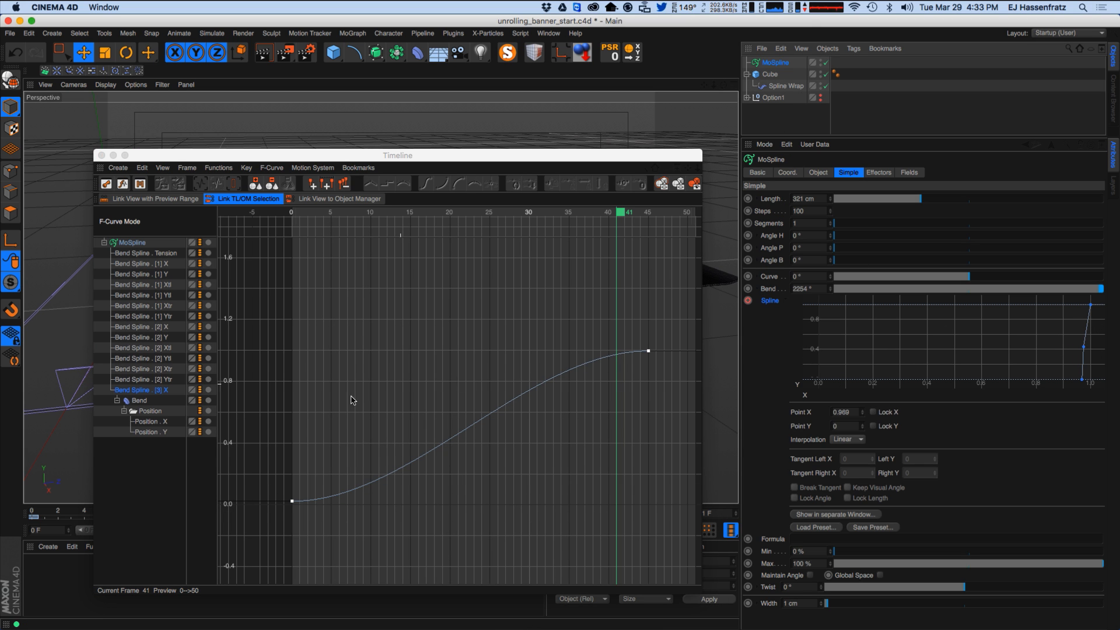
pyautogui.click(152, 385)
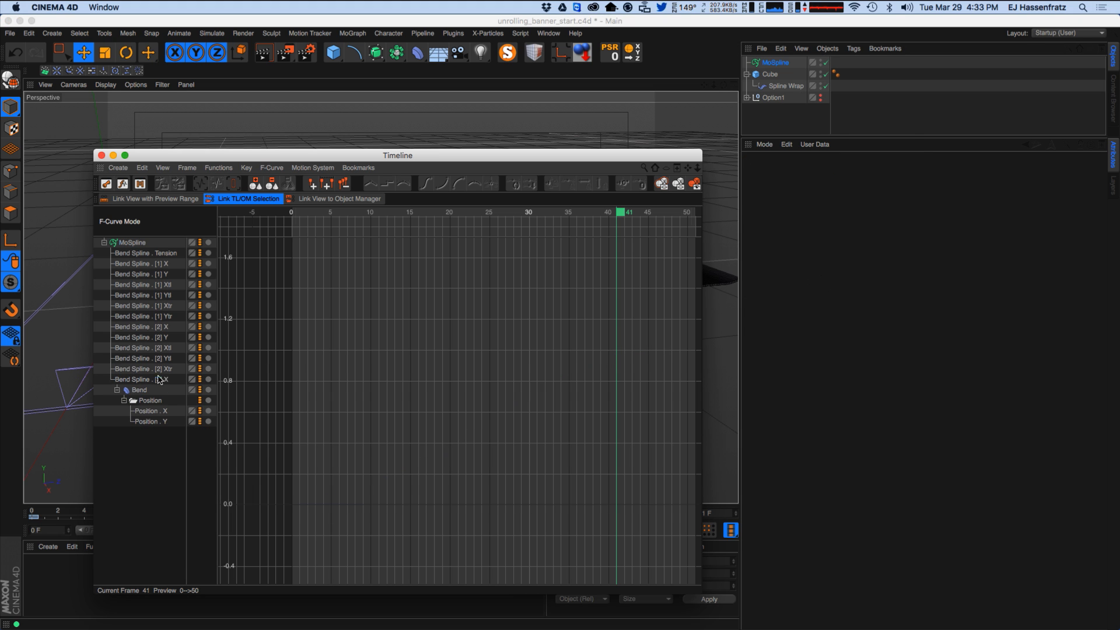
pyautogui.click(166, 368)
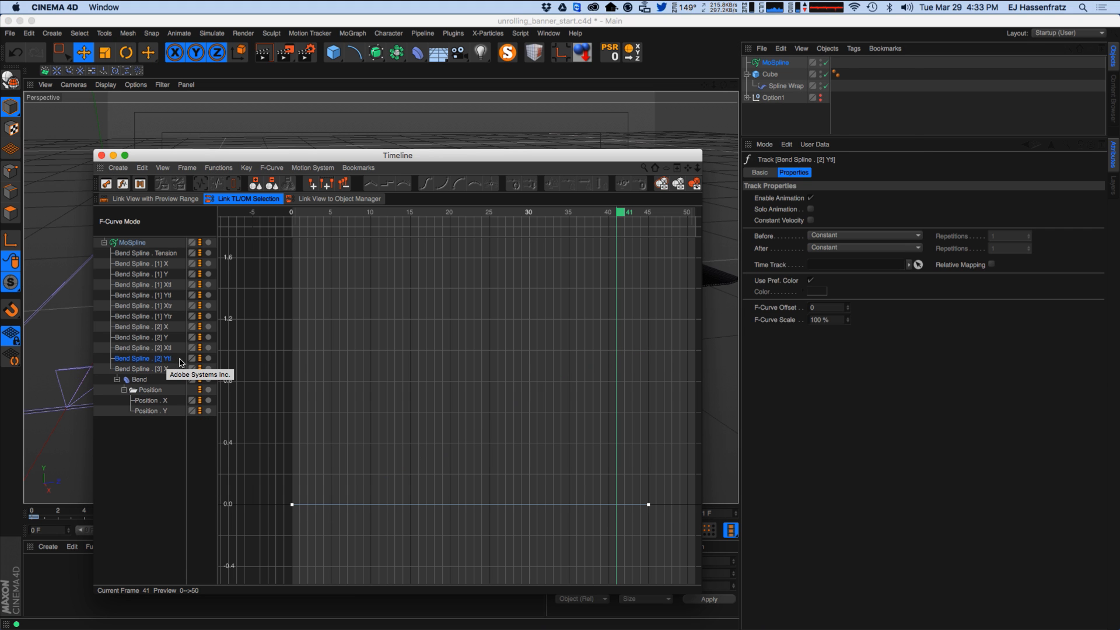
pyautogui.click(164, 346)
pyautogui.click(165, 338)
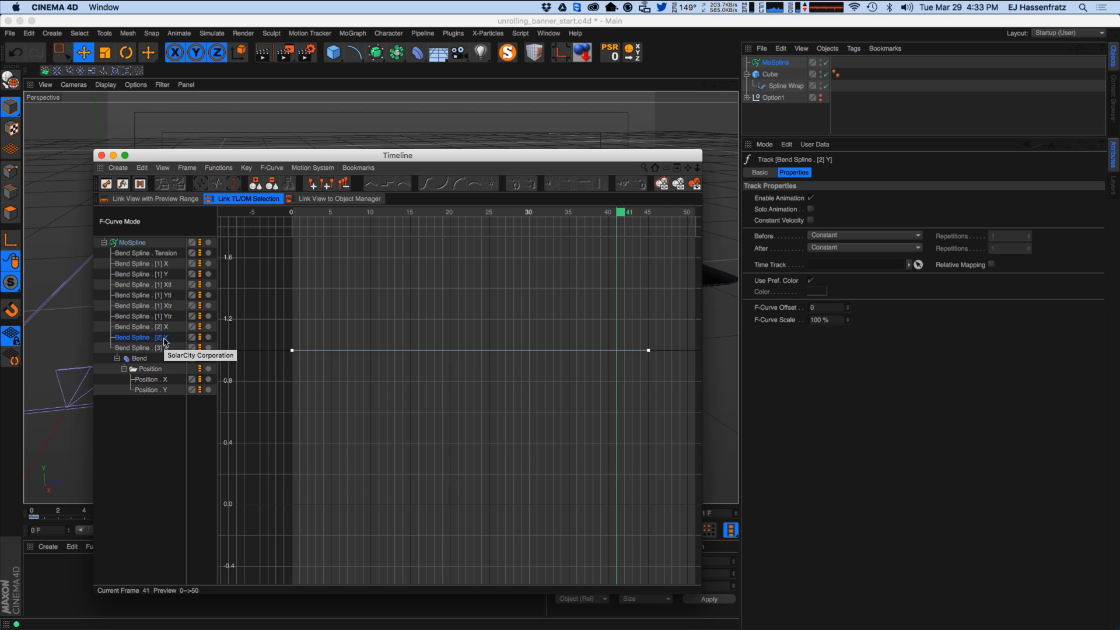
pyautogui.press('Delete')
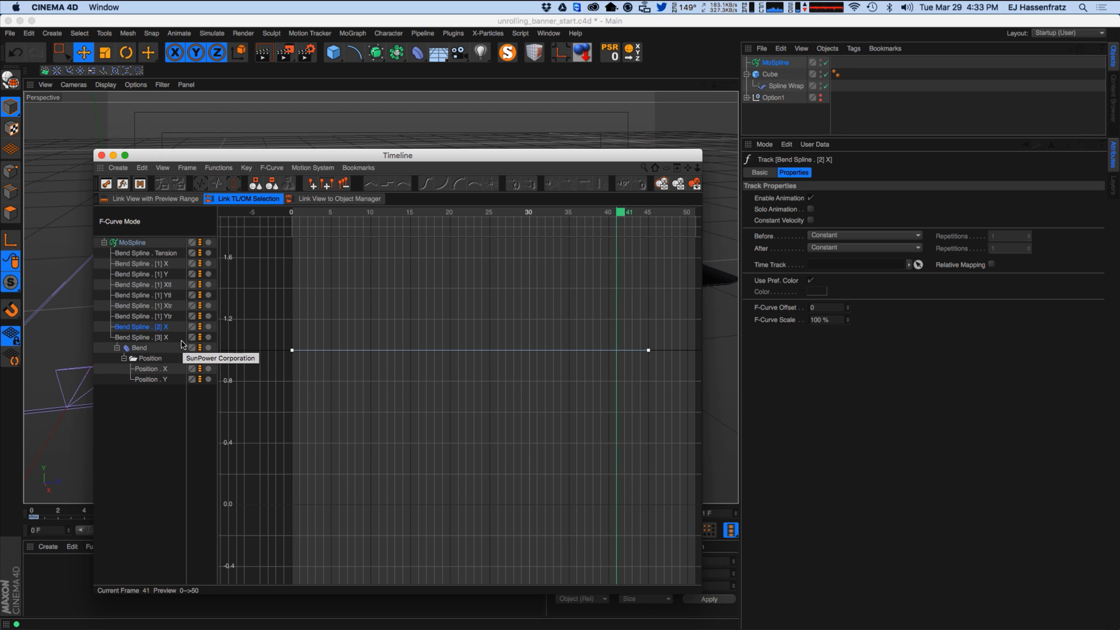
# Check the [2] X track's keys and delete the Bend Spline tracks [2] X and [1] Ytr.
pyautogui.moveTo(274, 322); pyautogui.dragTo(602, 413)
pyautogui.keyDown('alt'); pyautogui.moveTo(449, 370); pyautogui.dragTo(467, 355, button='right'); pyautogui.keyUp('alt')
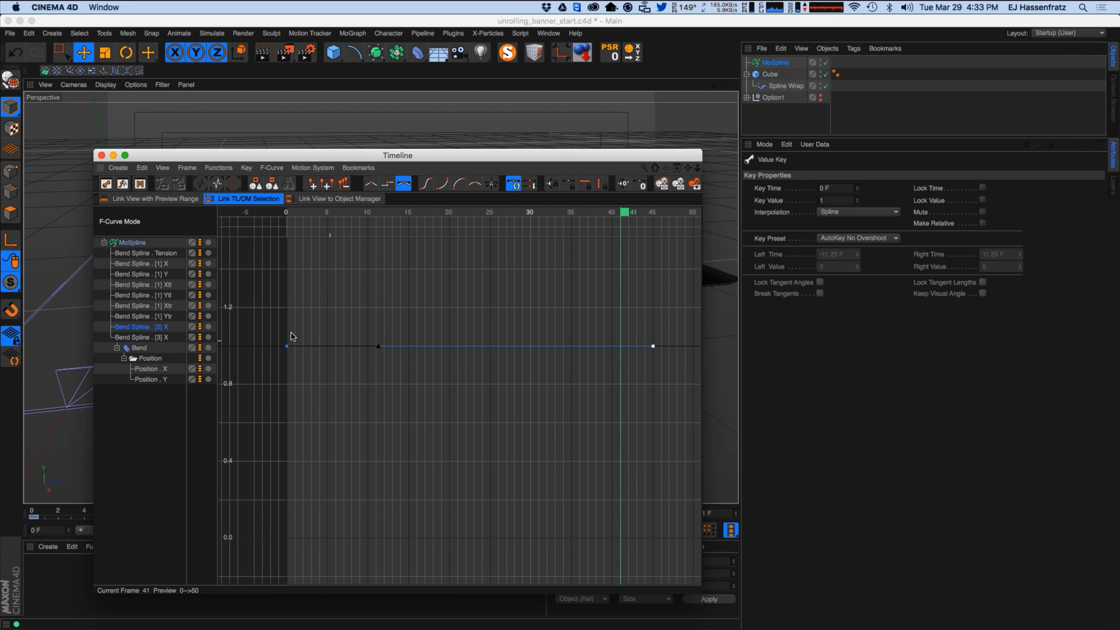
pyautogui.press('Delete')
pyautogui.press('Delete')
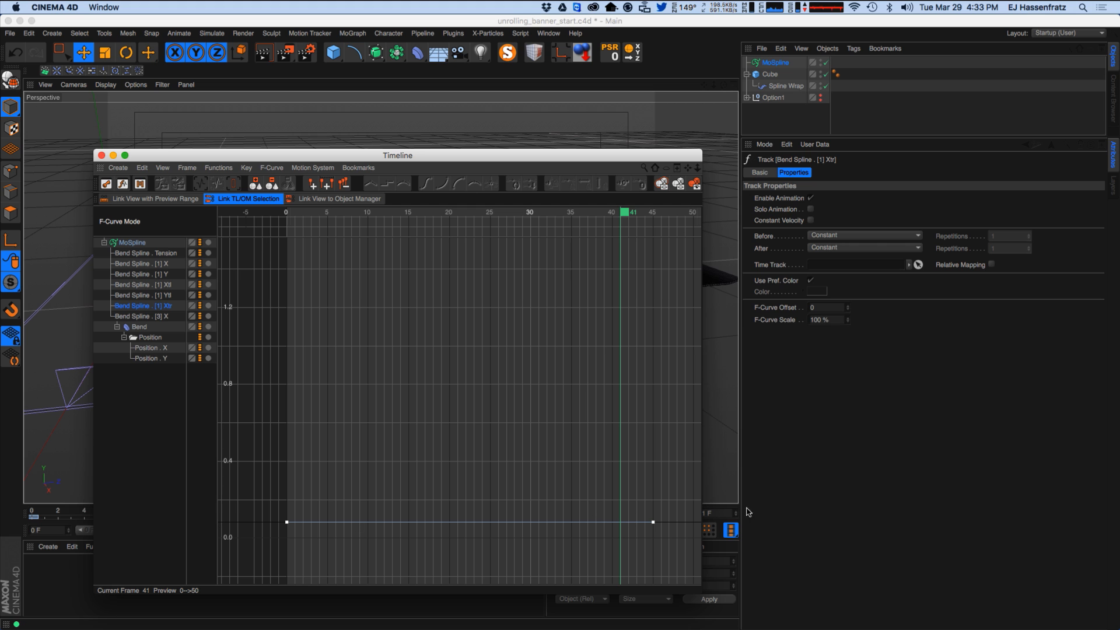
# Delete the Bend Spline tracks [1] Xtr, [1] Ytl, [1] Xtl and [1] Y.
pyautogui.press('Delete')
pyautogui.click(159, 298)
pyautogui.press('Delete')
pyautogui.click(155, 287)
pyautogui.press('Delete')
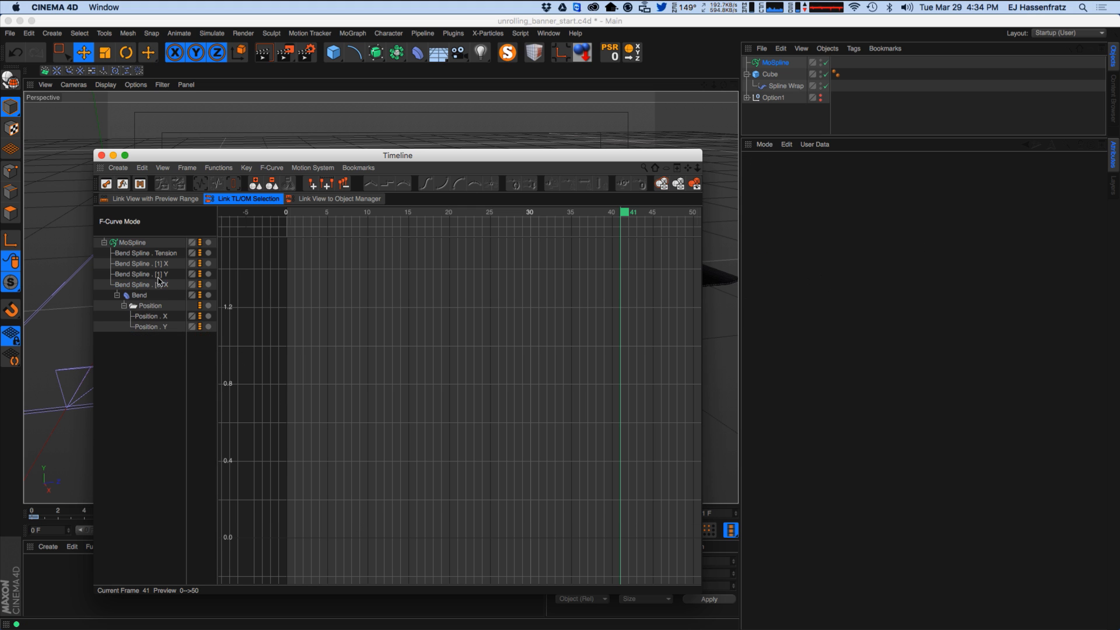
pyautogui.click(159, 284)
pyautogui.press('Delete')
# Compare the F-curves of the [1] X and [3] X tracks with the MoSpline's Bend spline graph.
pyautogui.click(160, 266)
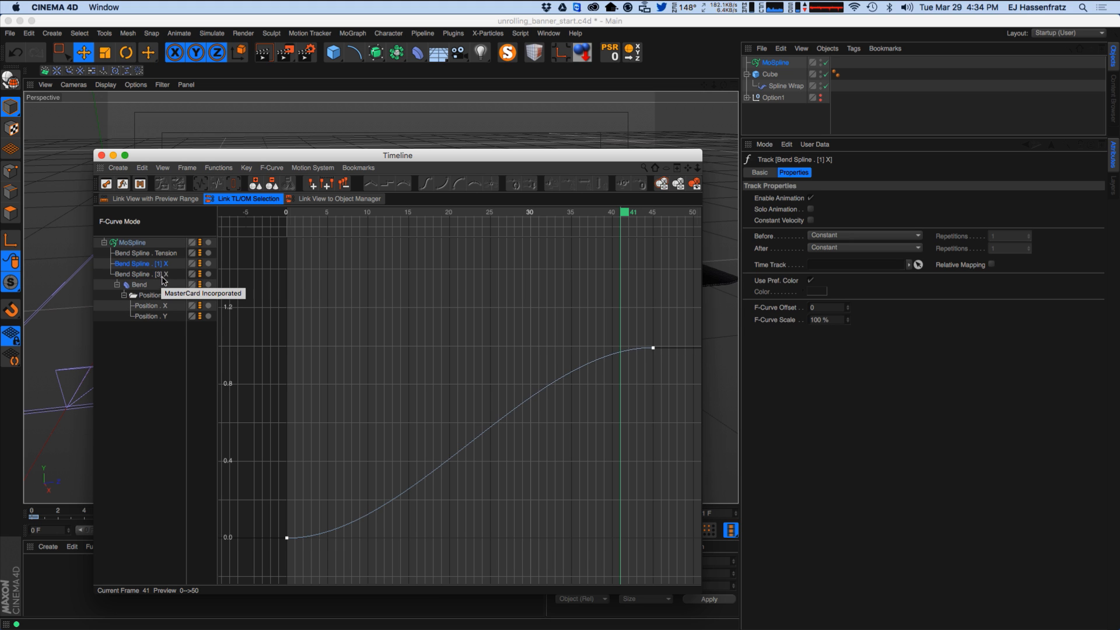
pyautogui.click(165, 274)
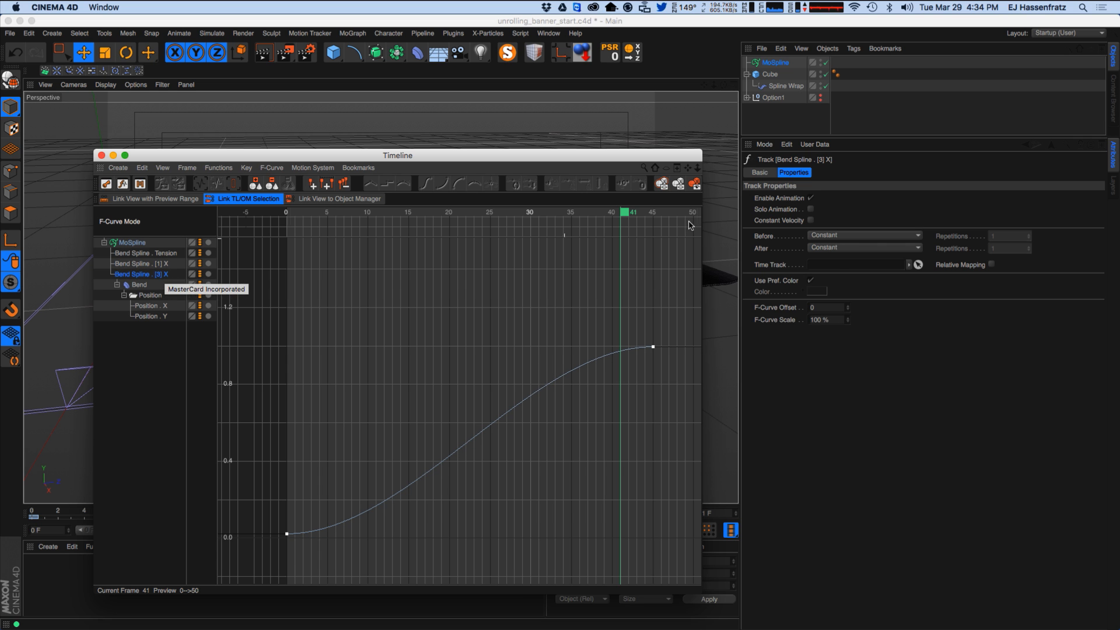
pyautogui.click(777, 63)
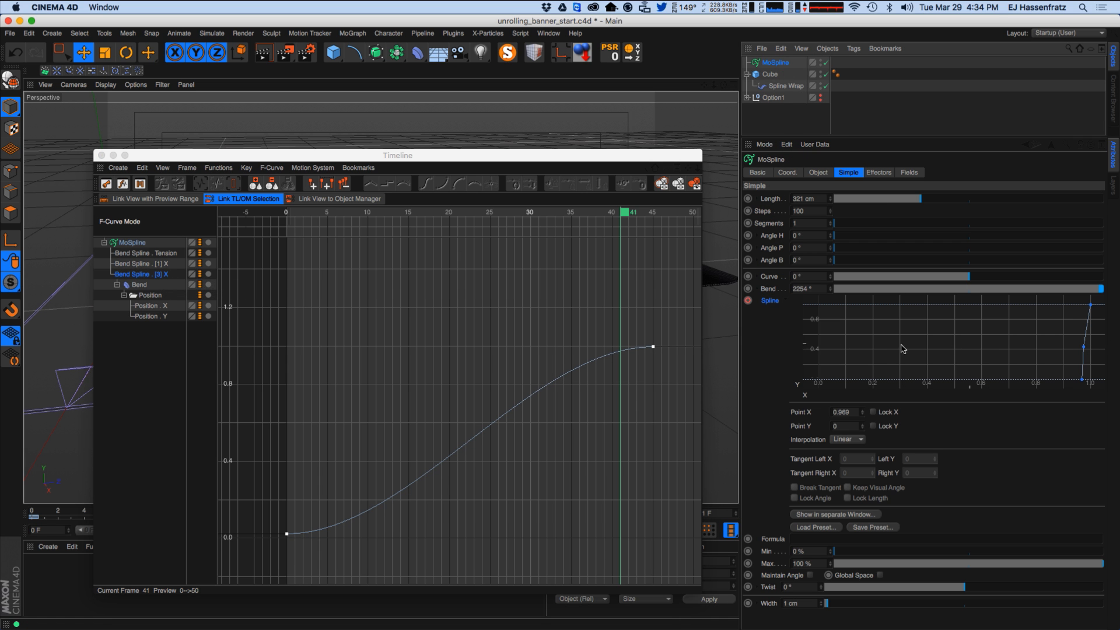
pyautogui.click(153, 263)
pyautogui.click(154, 274)
pyautogui.click(766, 125)
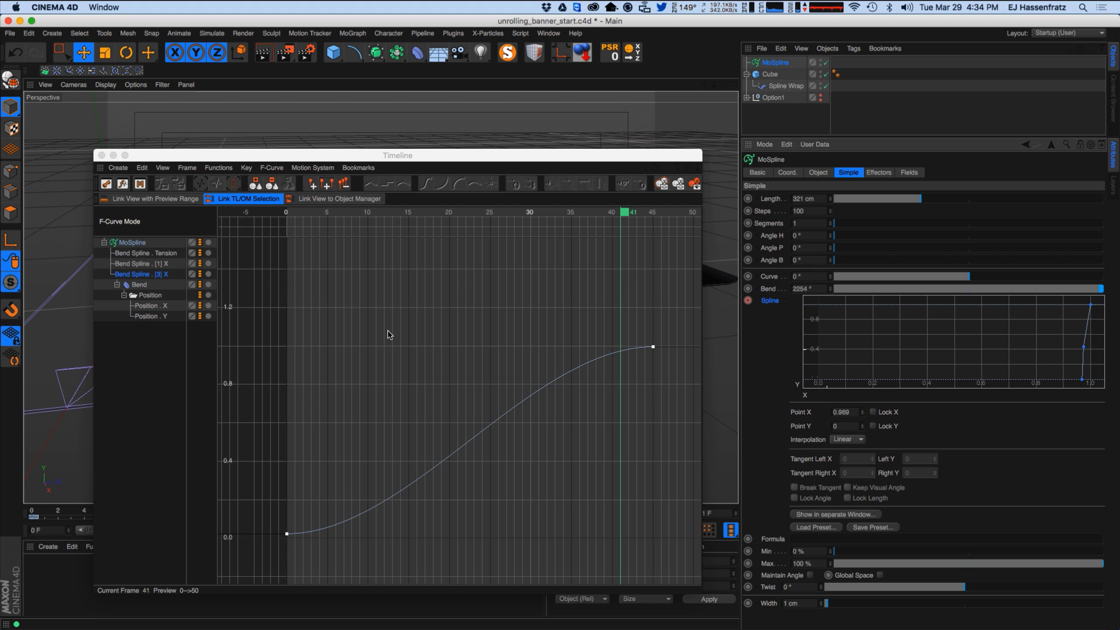
# Steepen both the [1] X and [3] X curves at their frame 0 keys, with right tangents at about 13.20 F and 0.675.
pyautogui.click(144, 273)
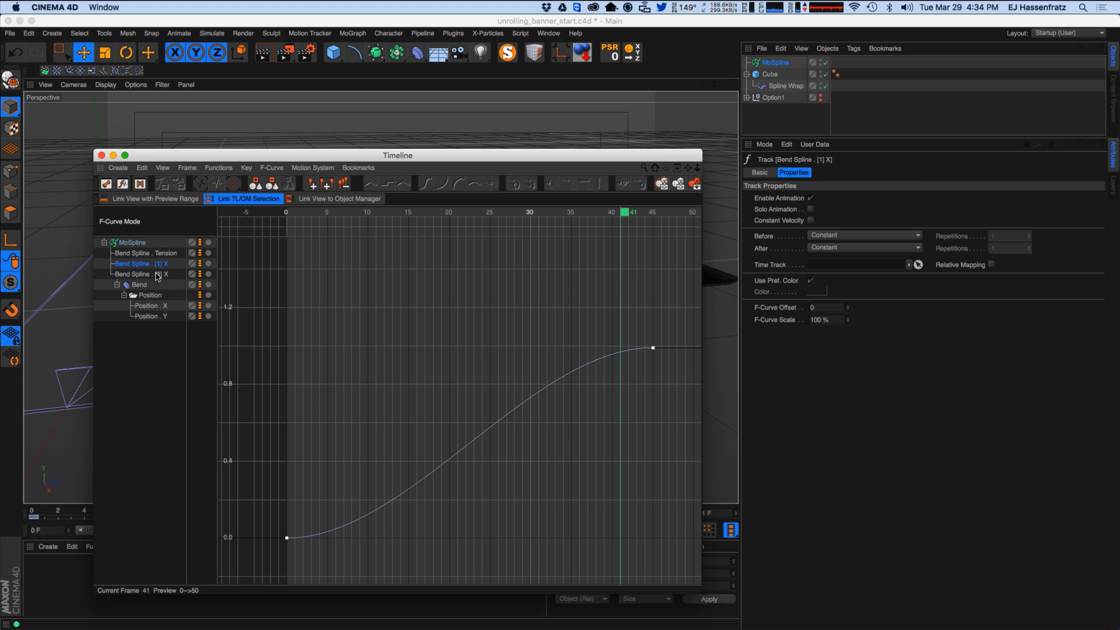
pyautogui.keyDown('shift'); pyautogui.click(161, 269); pyautogui.keyUp('shift')
pyautogui.moveTo(266, 484); pyautogui.dragTo(327, 549)
pyautogui.moveTo(401, 156); pyautogui.dragTo(714, 317)
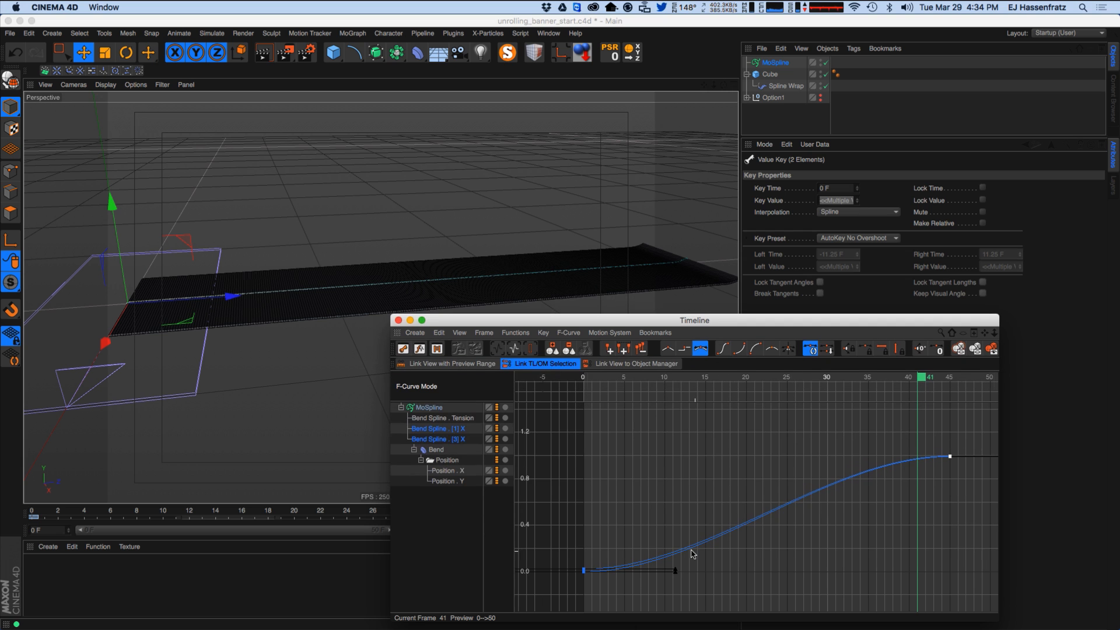
pyautogui.moveTo(675, 574); pyautogui.dragTo(692, 495)
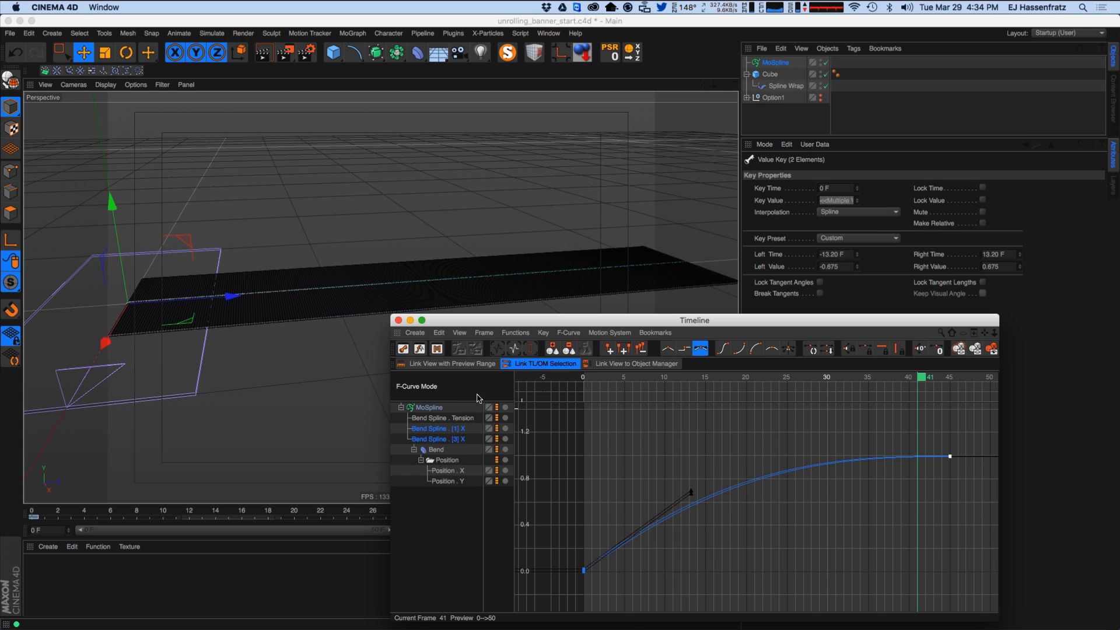
# Close the Timeline window and play the unrolling animation, viewing the banner from higher up.
pyautogui.moveTo(472, 321); pyautogui.dragTo(574, 292)
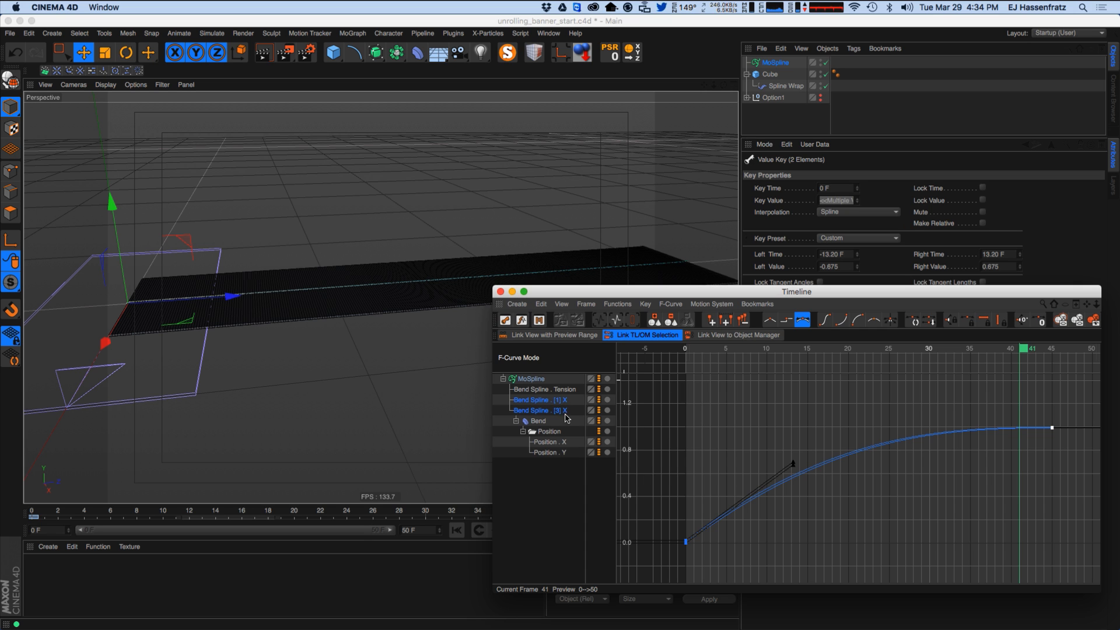
pyautogui.click(500, 292)
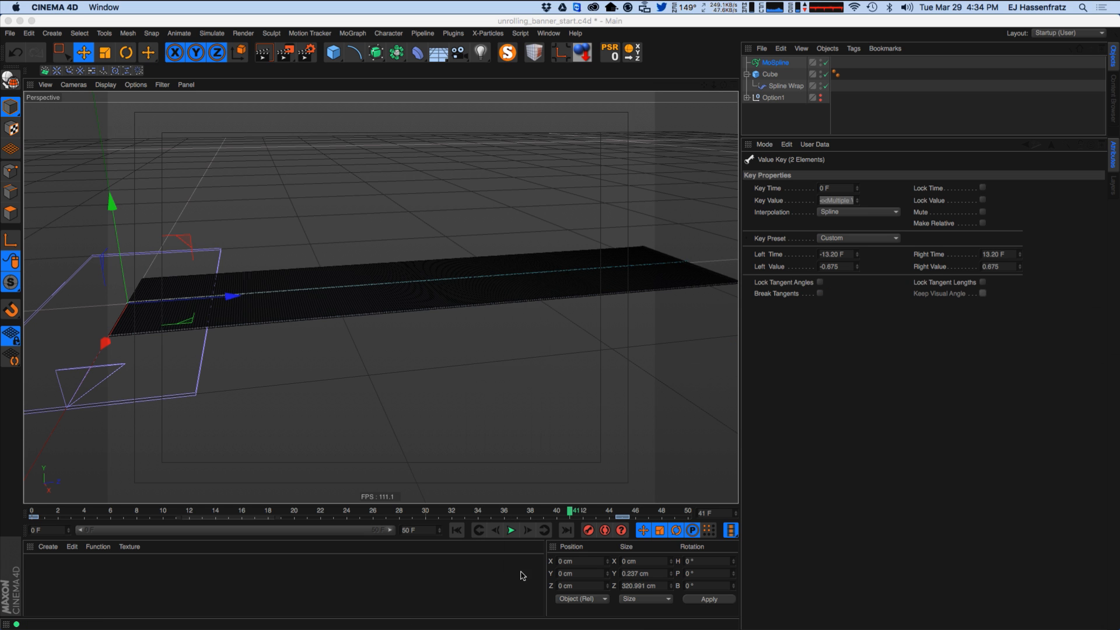
pyautogui.click(512, 530)
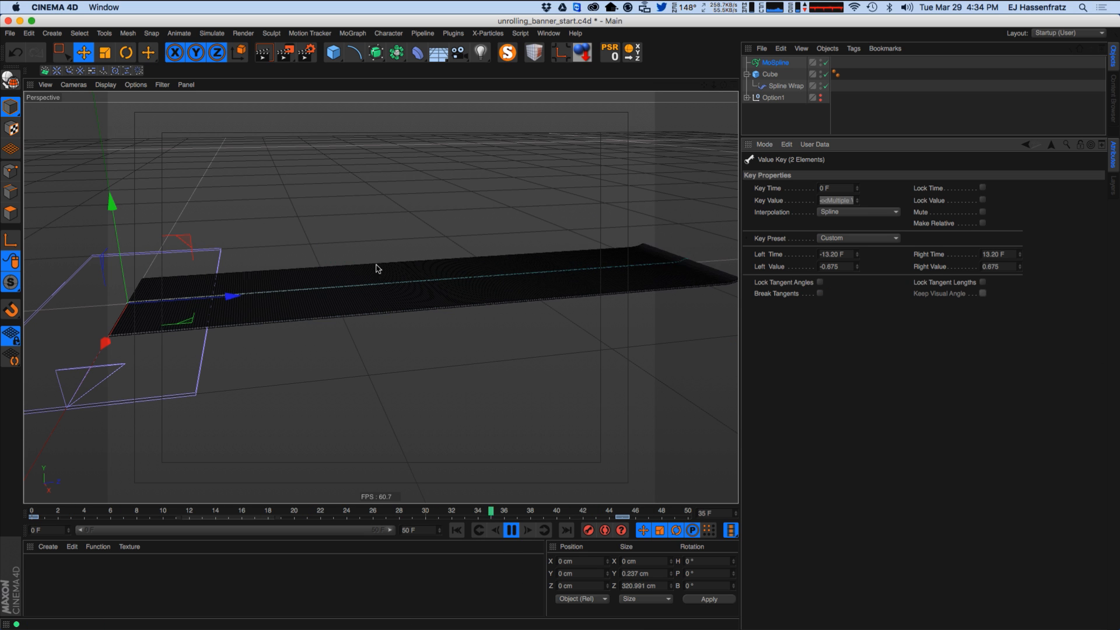
pyautogui.keyDown('alt'); pyautogui.moveTo(313, 300); pyautogui.dragTo(372, 330); pyautogui.keyUp('alt')
# Stop playback and add a Delay effector to the MoSpline, checking it in the MoSpline's effector list.
pyautogui.click(775, 62)
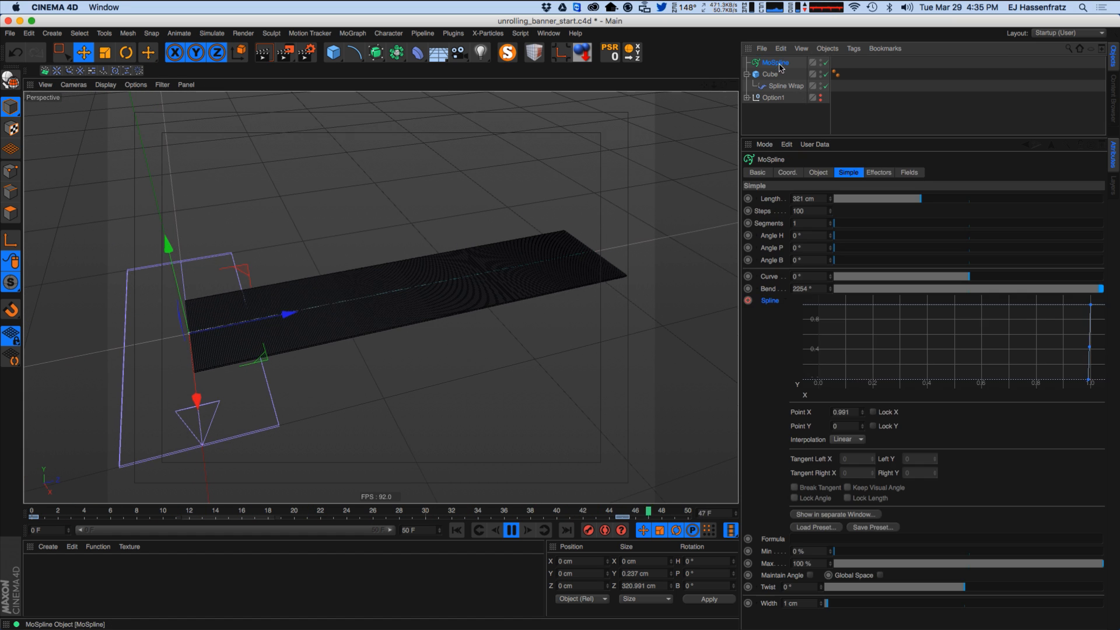
pyautogui.click(879, 173)
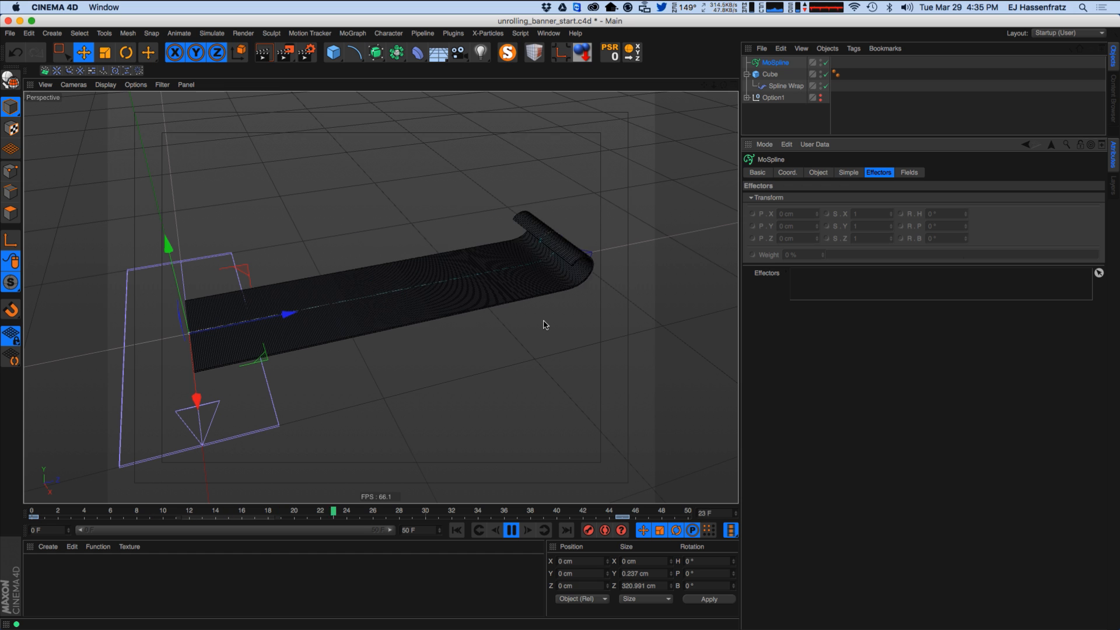
pyautogui.click(512, 531)
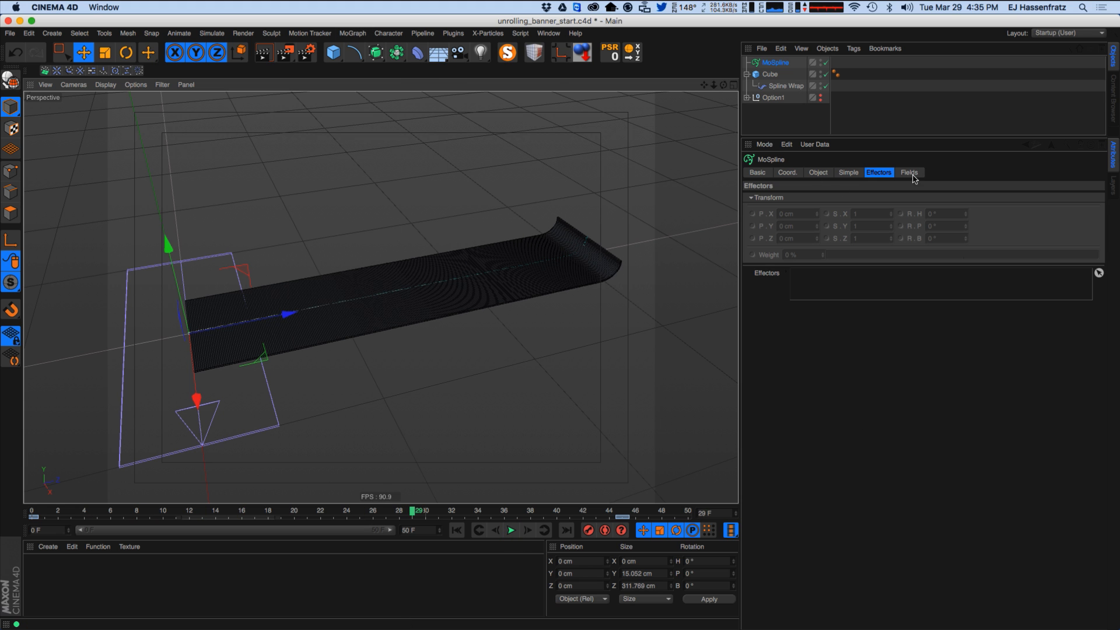
pyautogui.click(354, 33)
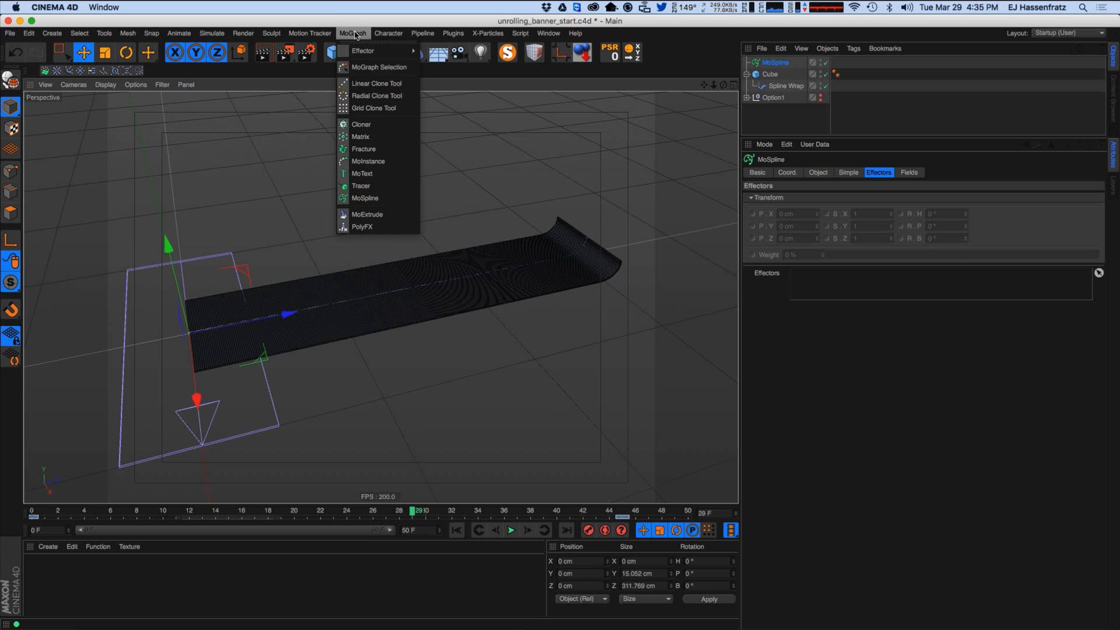
pyautogui.moveTo(358, 51)
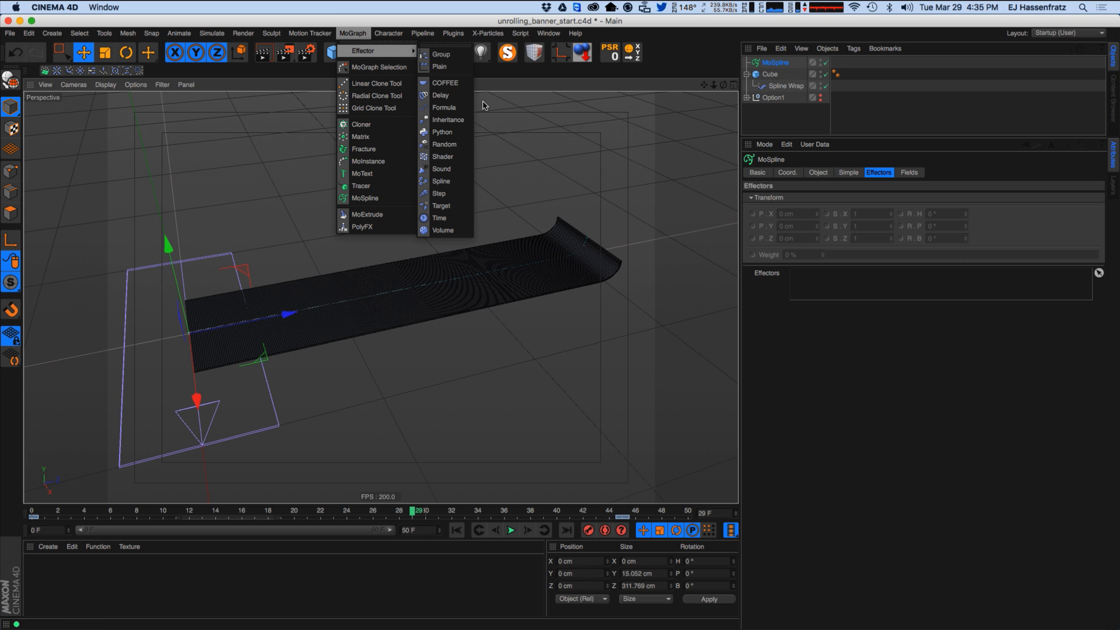
pyautogui.click(431, 94)
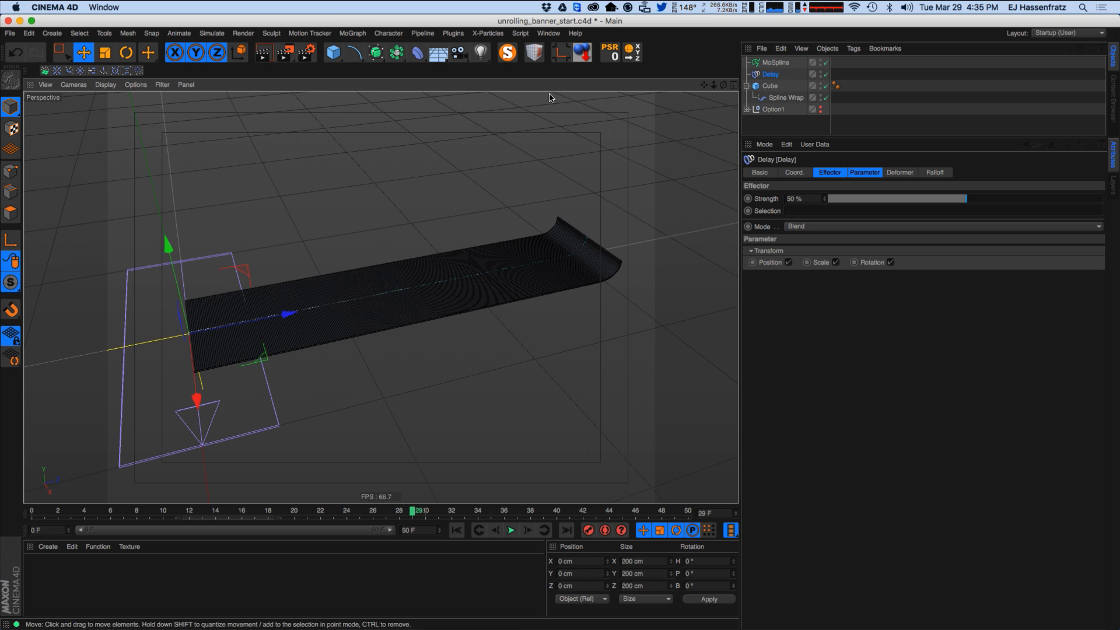
pyautogui.click(775, 62)
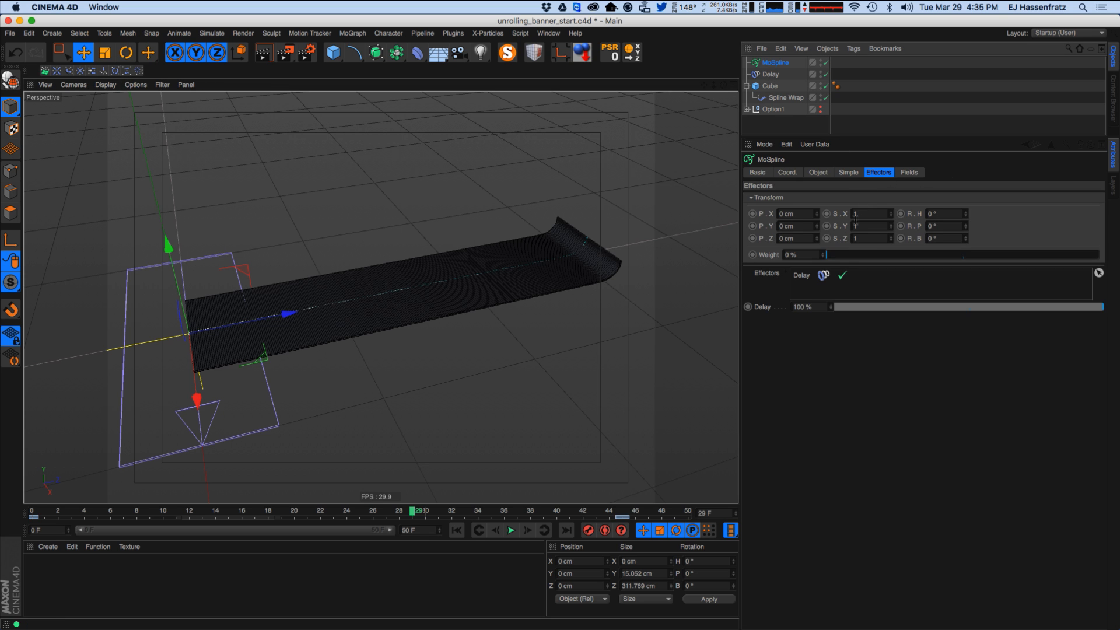
# Set the Delay effector's mode to Spring and play the animation from the start.
pyautogui.click(769, 75)
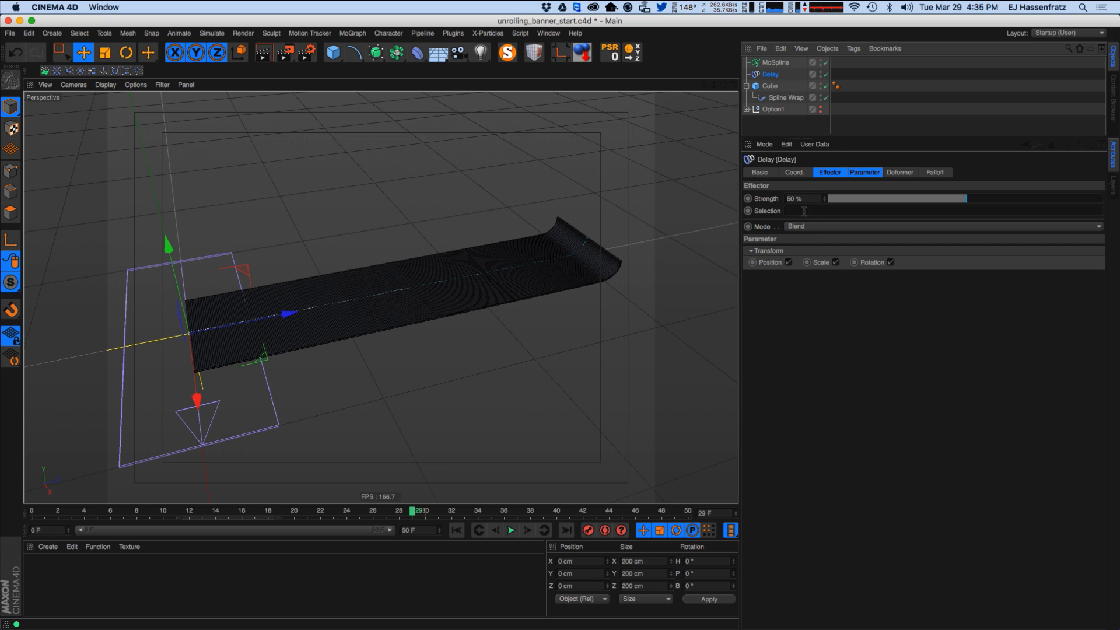
pyautogui.click(822, 227)
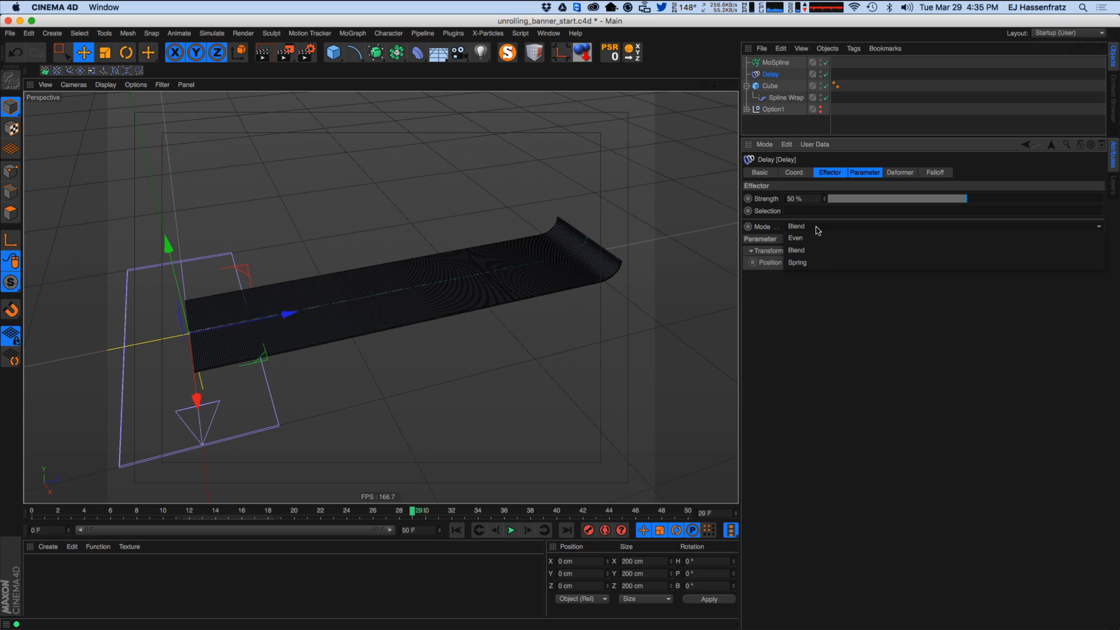
pyautogui.click(818, 262)
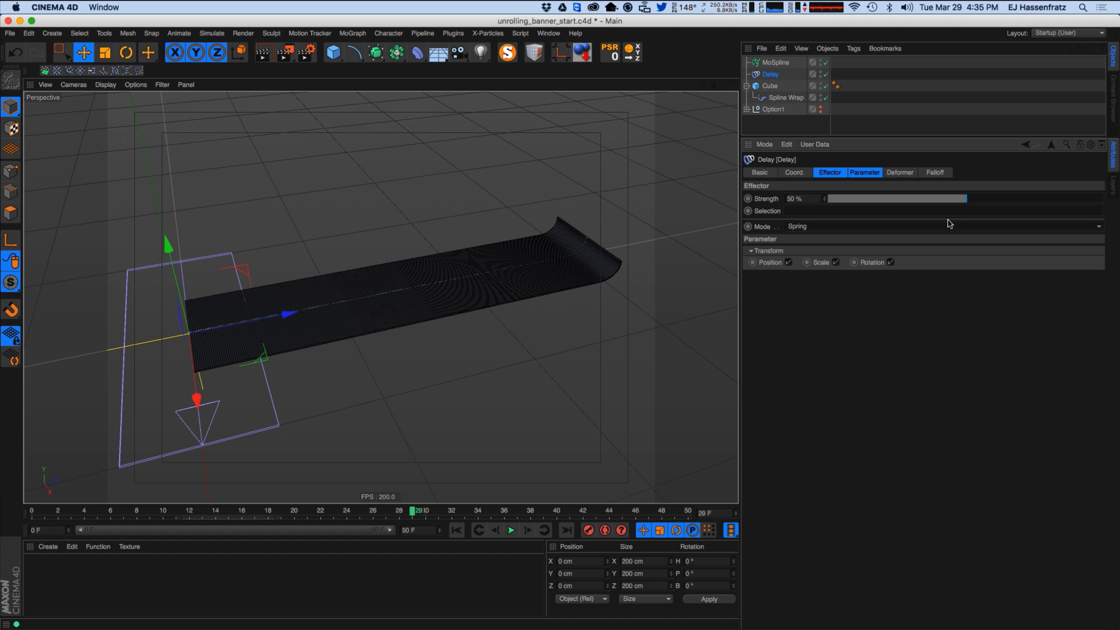
pyautogui.click(462, 529)
pyautogui.click(511, 530)
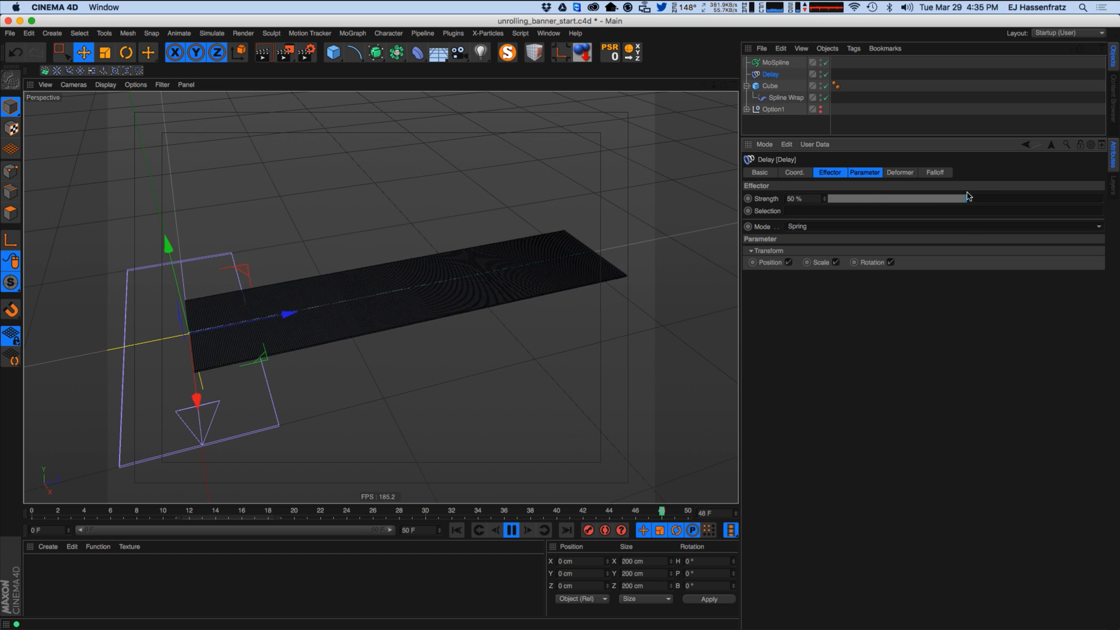
# Adjust the Delay effector's Strength to 25 % during playback, examining the banner's springy curl from different angles.
pyautogui.keyDown('alt'); pyautogui.moveTo(540, 284); pyautogui.dragTo(530, 334); pyautogui.keyUp('alt')
pyautogui.keyDown('alt'); pyautogui.moveTo(579, 279); pyautogui.dragTo(466, 317); pyautogui.keyUp('alt')
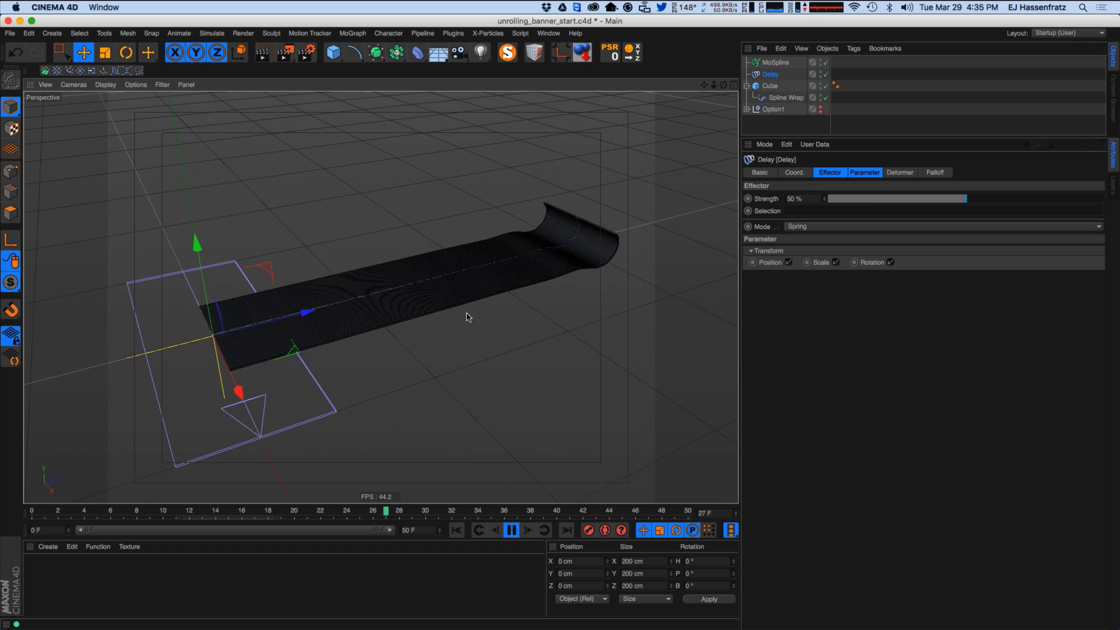
pyautogui.moveTo(966, 199); pyautogui.dragTo(1051, 202)
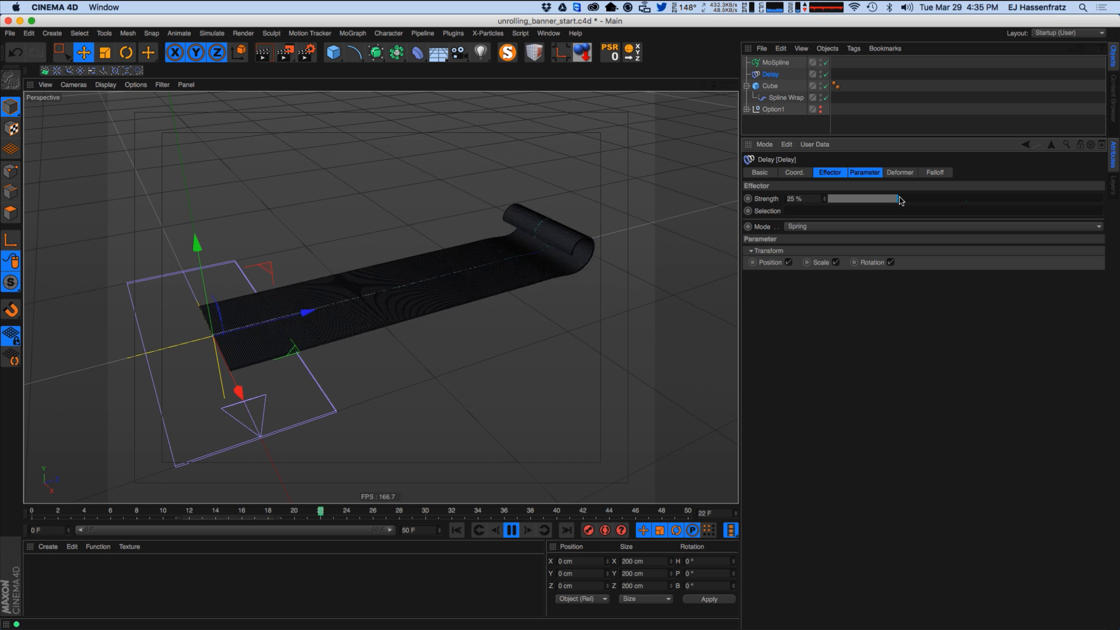
pyautogui.keyDown('alt'); pyautogui.moveTo(575, 253); pyautogui.dragTo(539, 315); pyautogui.keyUp('alt')
# Review the Delay's deformer and falloff settings, then add a Gravity particle object with the MoSpline selected.
pyautogui.click(900, 172)
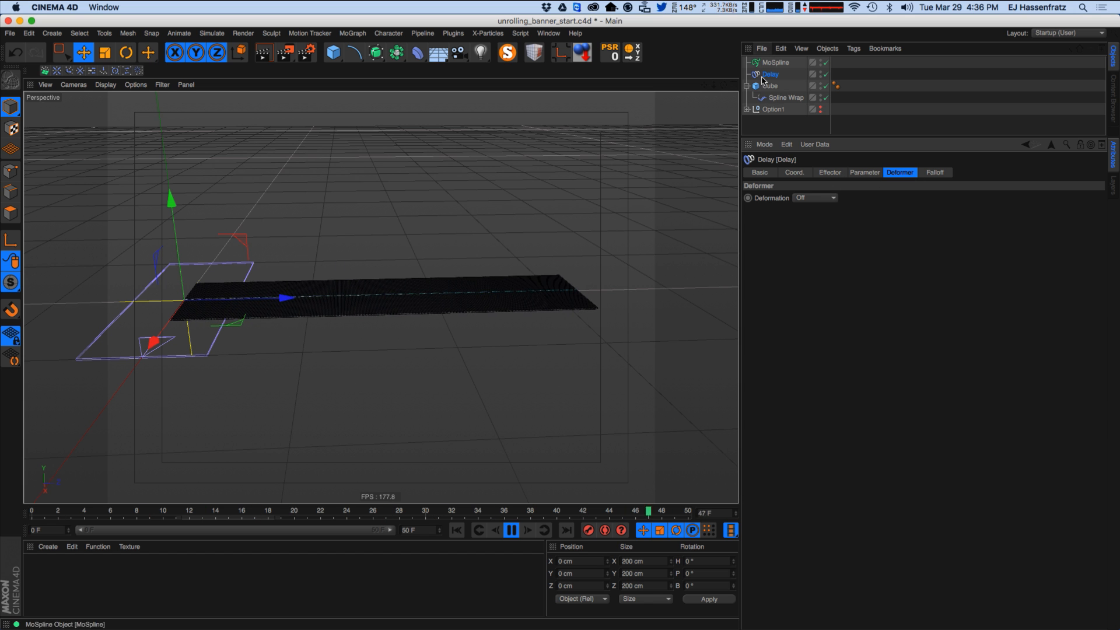
pyautogui.click(935, 172)
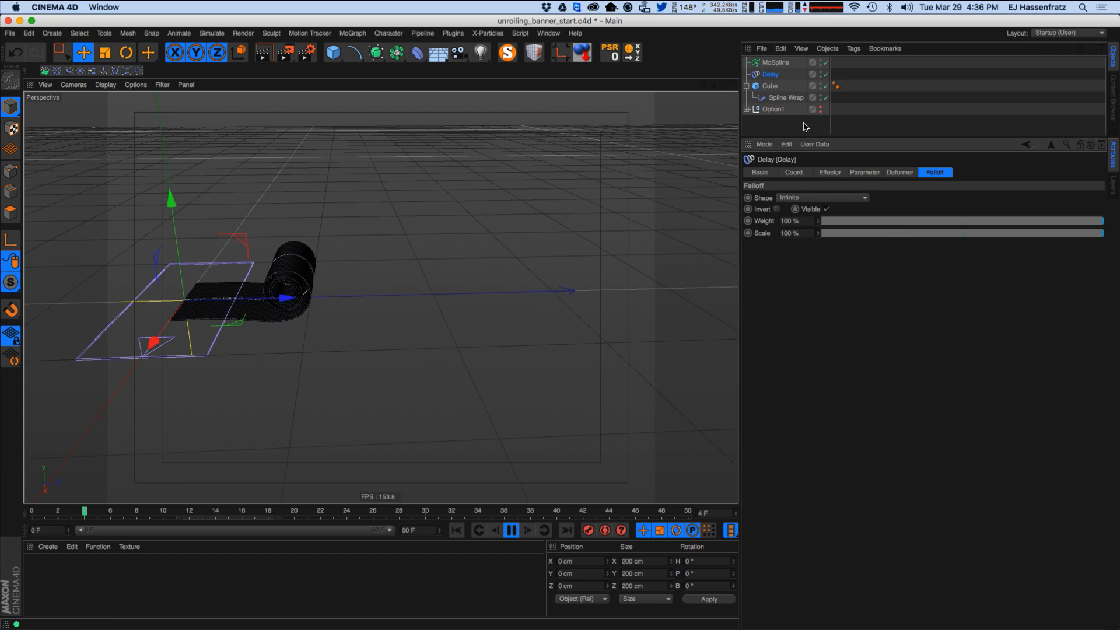
pyautogui.click(776, 62)
pyautogui.click(904, 171)
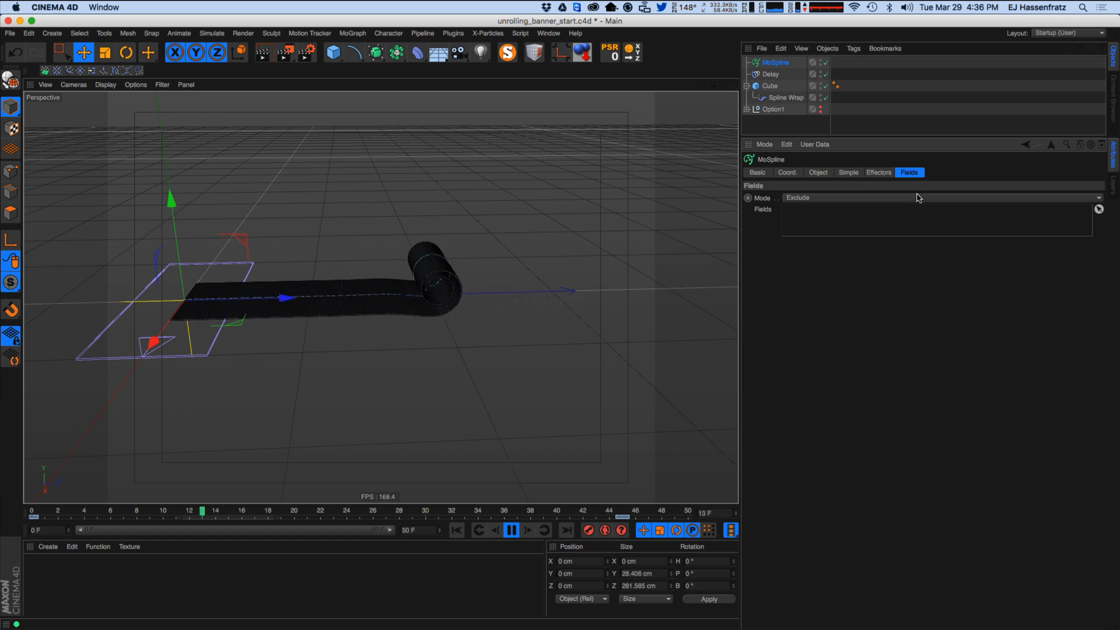
pyautogui.click(212, 33)
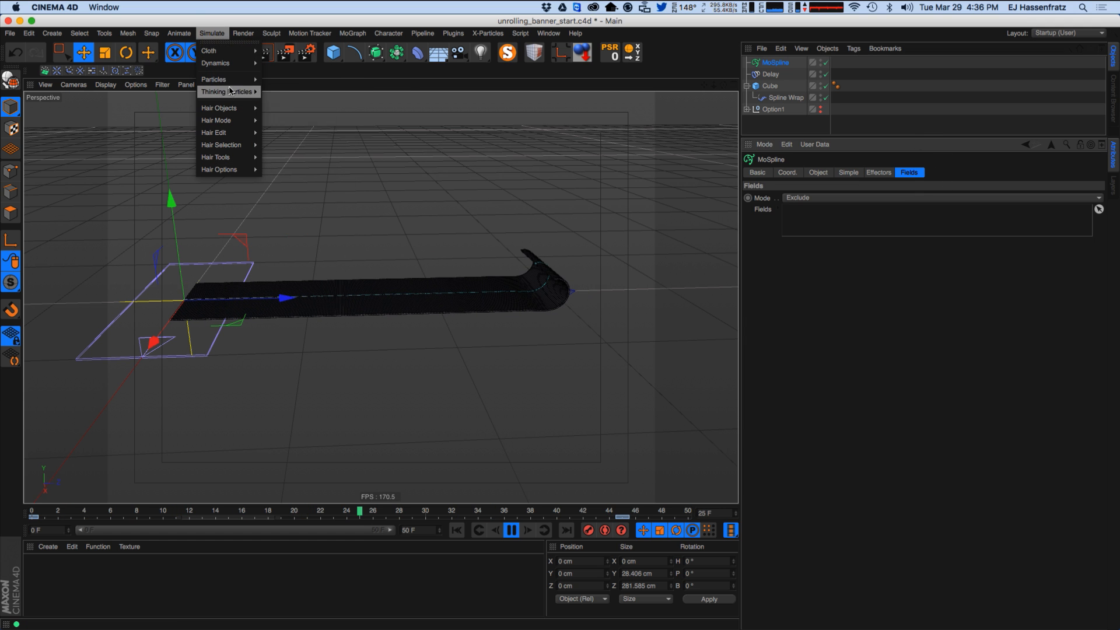
pyautogui.moveTo(222, 86)
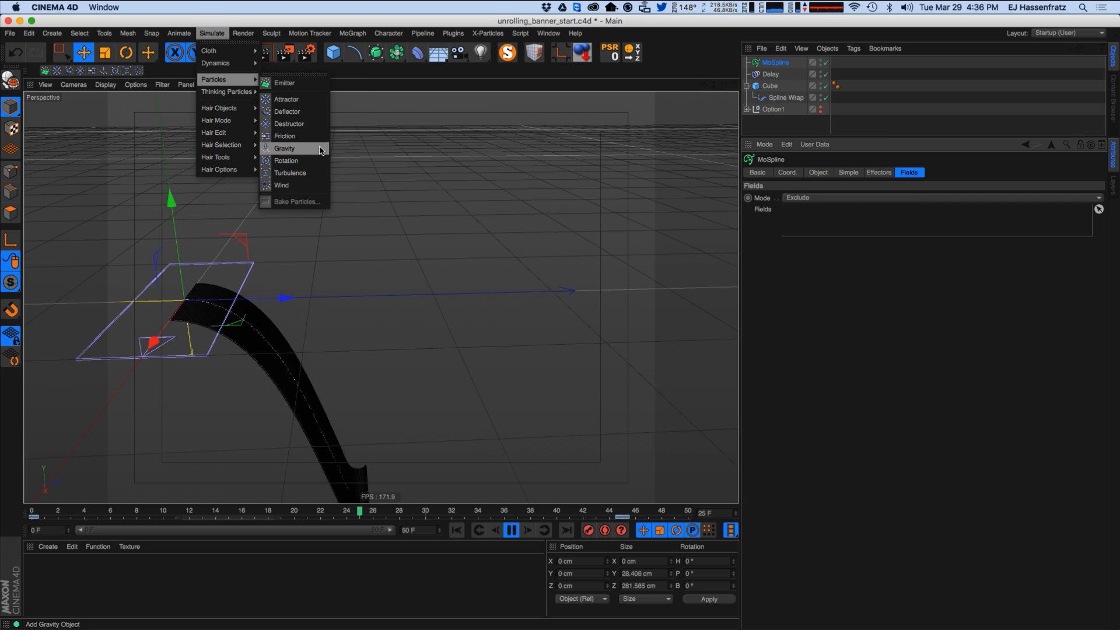
pyautogui.click(284, 148)
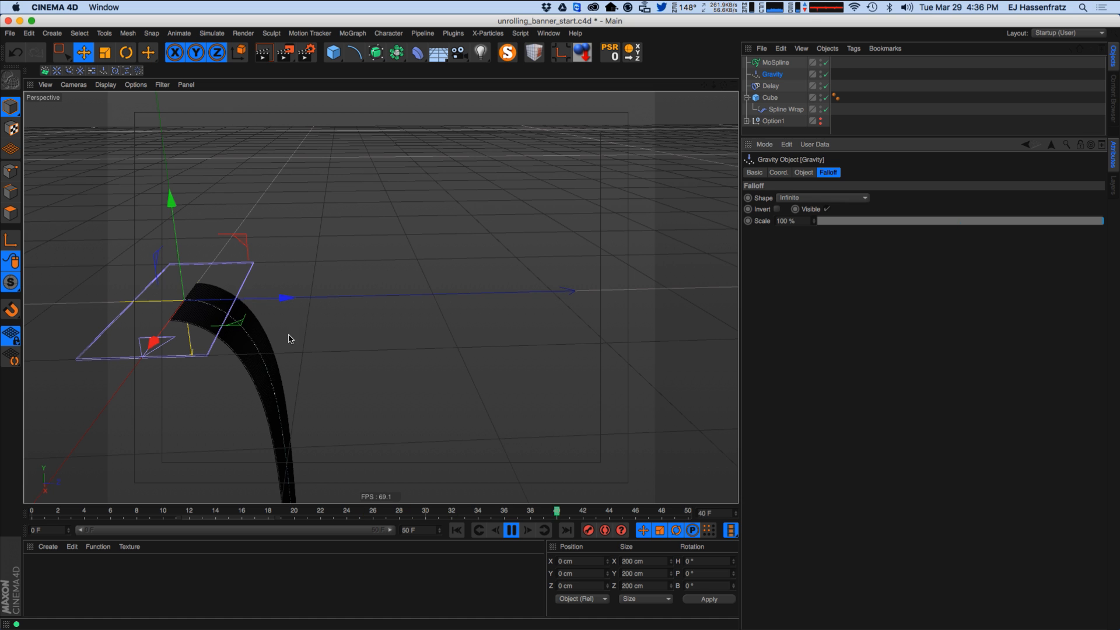
# Shift the Gravity object to X -37.091 cm, Z -19.636 cm in another view and return to the perspective view.
pyautogui.press('F2')
pyautogui.moveTo(290, 338); pyautogui.dragTo(282, 345)
pyautogui.press('F1')
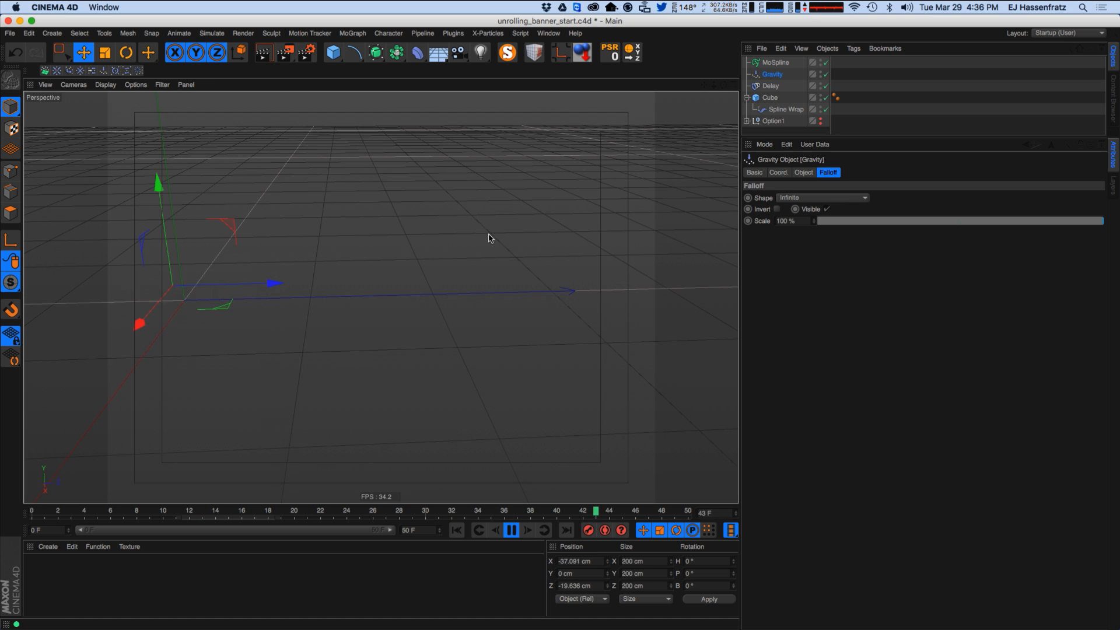
# Reframe the perspective view to examine the banner unrolling and falling under gravity.
pyautogui.keyDown('alt'); pyautogui.moveTo(290, 333); pyautogui.dragTo(393, 212, button='middle'); pyautogui.keyUp('alt')
pyautogui.keyDown('alt'); pyautogui.moveTo(392, 213); pyautogui.dragTo(351, 283, button='right'); pyautogui.keyUp('alt')
pyautogui.moveTo(351, 281)
pyautogui.keyDown('alt'); pyautogui.mouseDown()
pyautogui.moveTo(376, 293)
pyautogui.moveTo(354, 271)
pyautogui.mouseUp(); pyautogui.keyUp('alt')
pyautogui.keyDown('alt'); pyautogui.moveTo(379, 278); pyautogui.dragTo(302, 279, button='middle'); pyautogui.keyUp('alt')
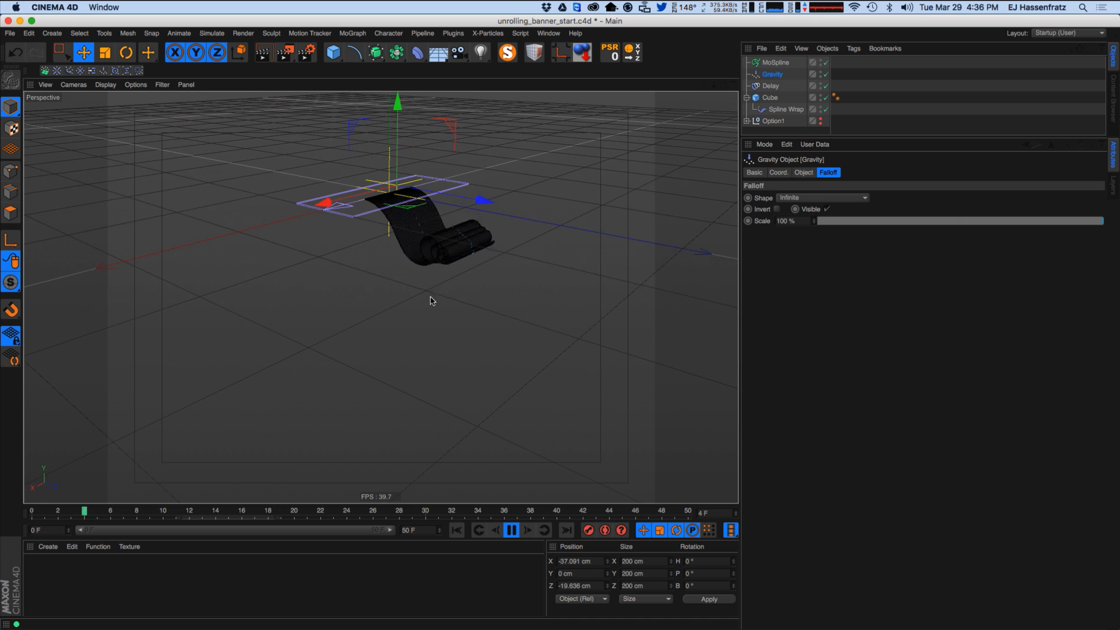
pyautogui.keyDown('alt'); pyautogui.moveTo(420, 282); pyautogui.dragTo(357, 278, button='middle'); pyautogui.keyUp('alt')
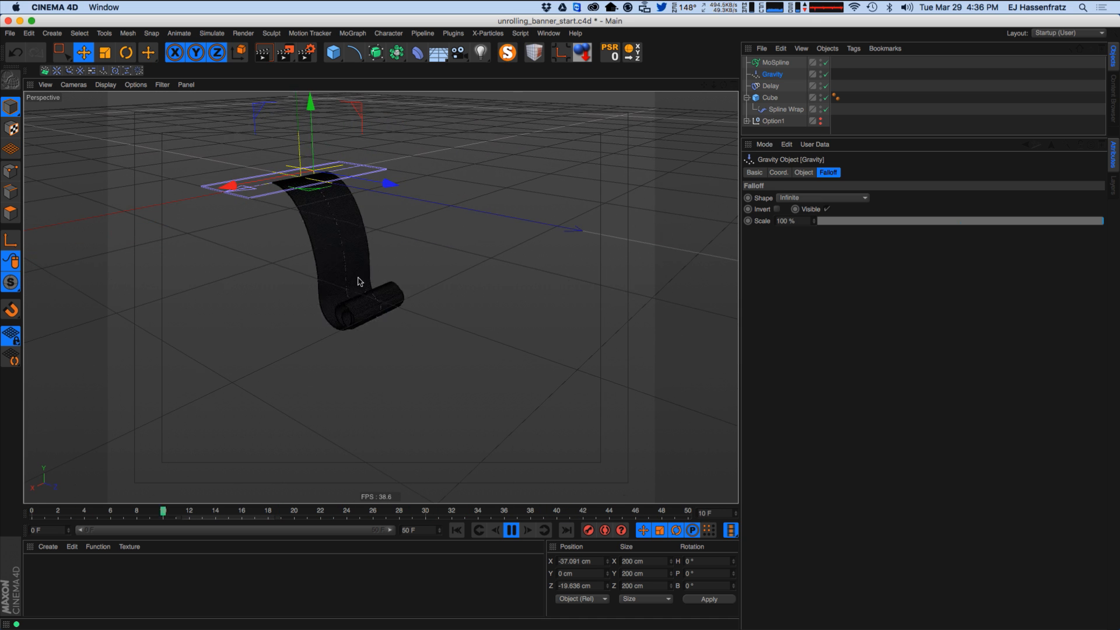
# Review the Gravity object's object and falloff settings during playback, and set its Acceleration to 251.54 cm.
pyautogui.keyDown('alt'); pyautogui.moveTo(351, 291); pyautogui.dragTo(390, 290); pyautogui.keyUp('alt')
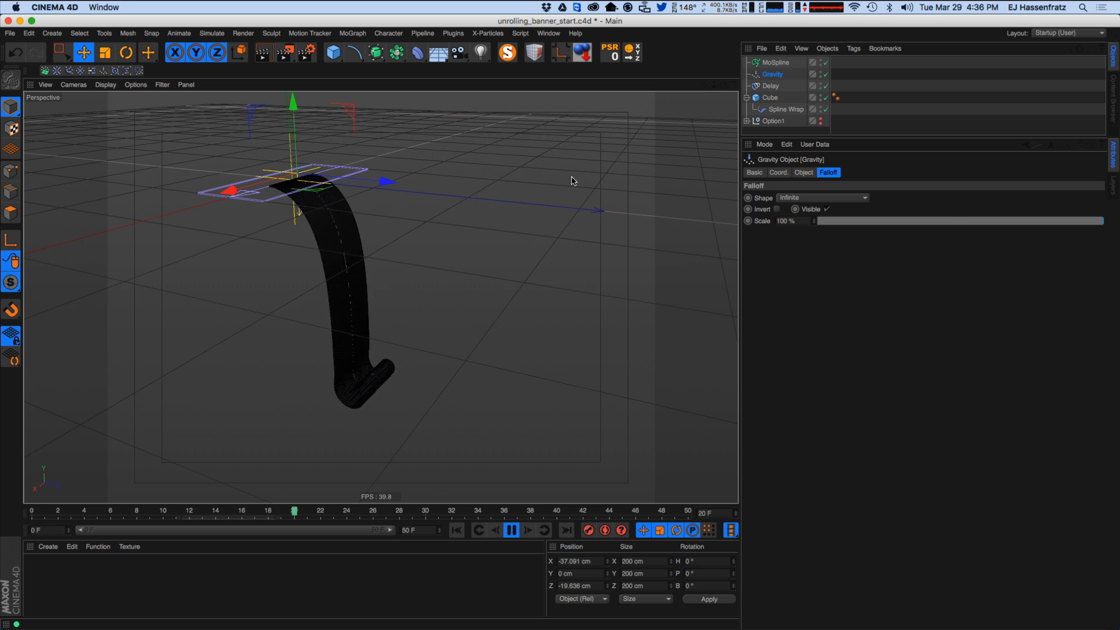
pyautogui.keyDown('alt'); pyautogui.moveTo(311, 238); pyautogui.dragTo(334, 236); pyautogui.keyUp('alt')
pyautogui.click(803, 172)
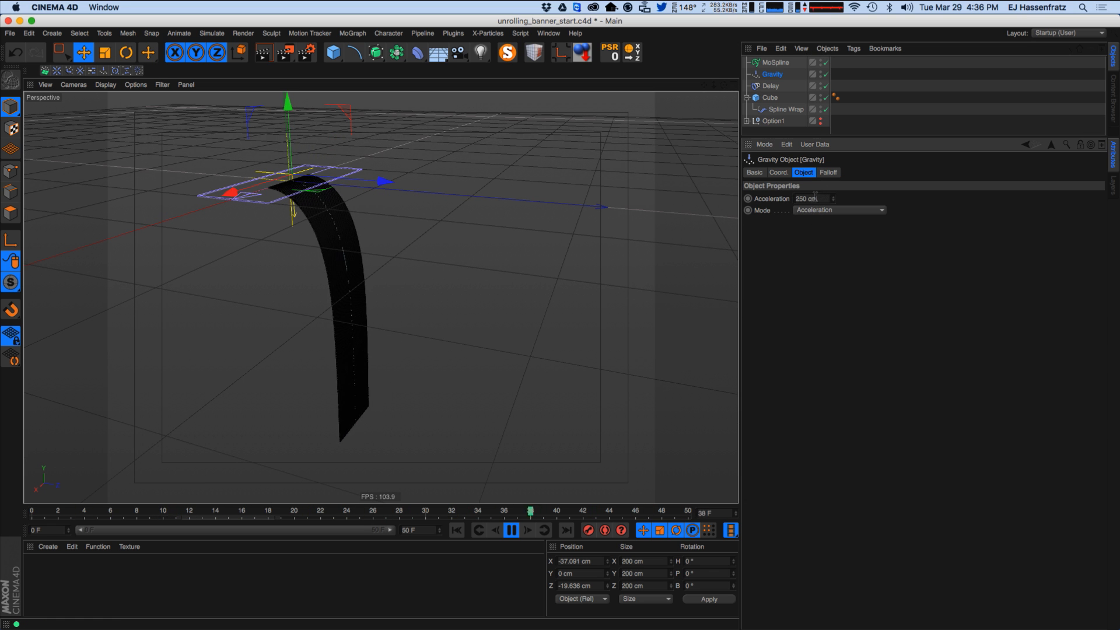
pyautogui.moveTo(387, 358)
pyautogui.keyDown('alt'); pyautogui.mouseDown()
pyautogui.moveTo(239, 375)
pyautogui.moveTo(387, 358)
pyautogui.mouseUp(); pyautogui.keyUp('alt')
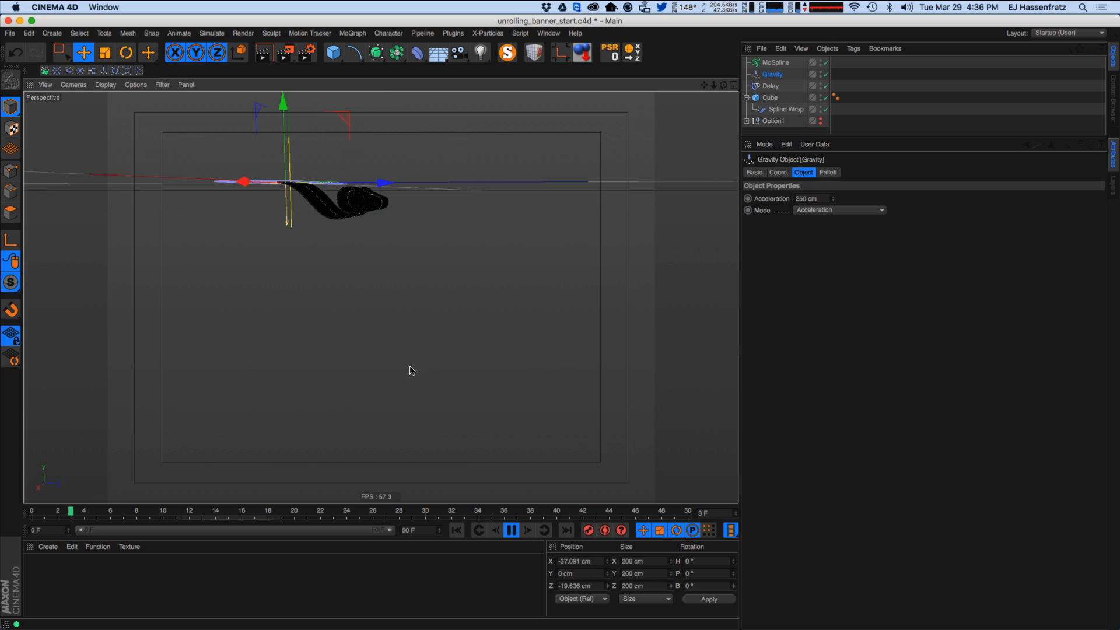
pyautogui.keyDown('alt'); pyautogui.moveTo(376, 261); pyautogui.dragTo(392, 323); pyautogui.keyUp('alt')
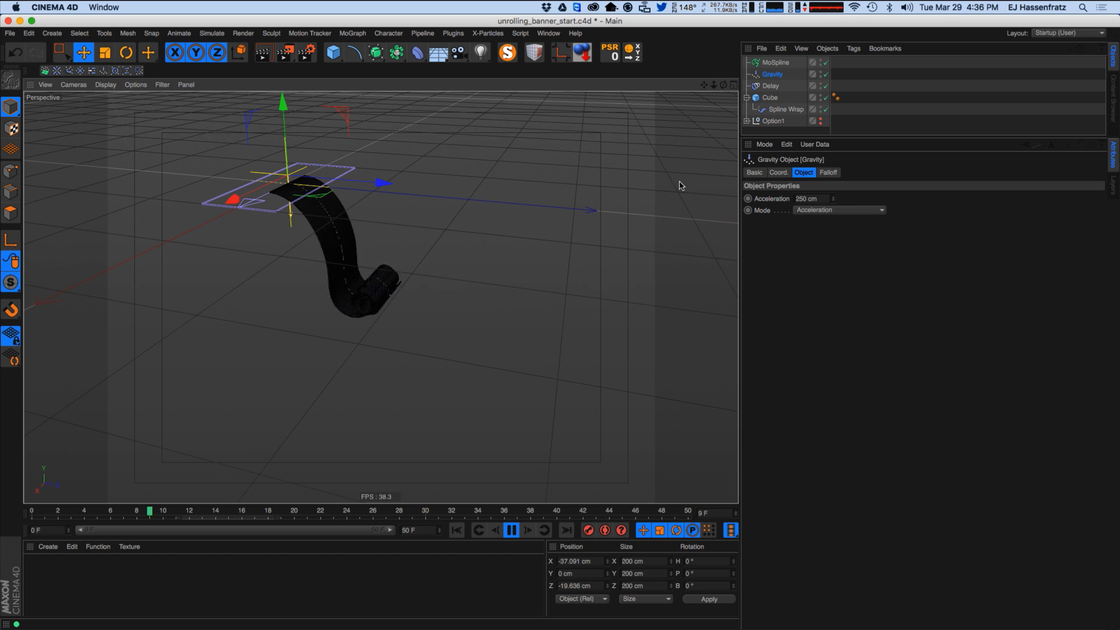
pyautogui.click(827, 173)
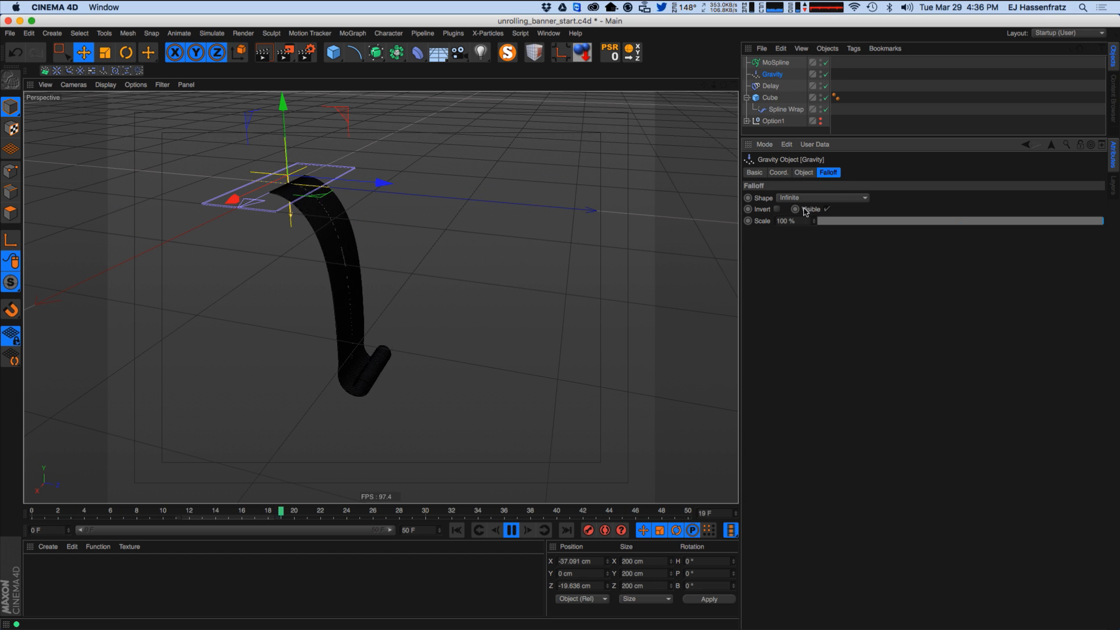
pyautogui.click(804, 173)
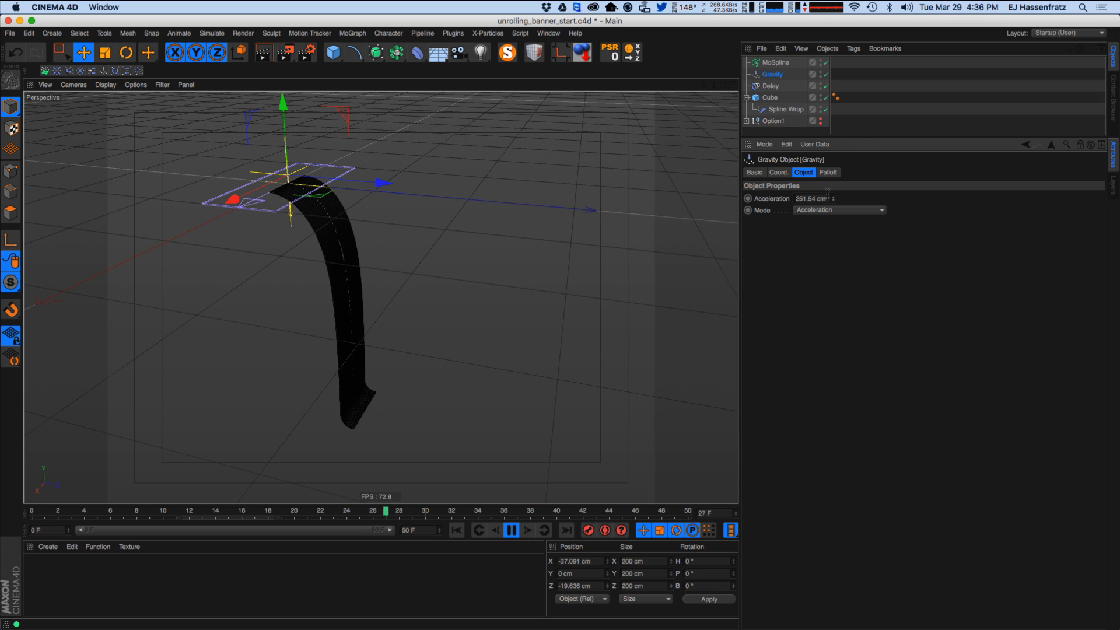
# Disable the Delay effector and examine the unrolling banner and the Gravity settings without it.
pyautogui.click(825, 86)
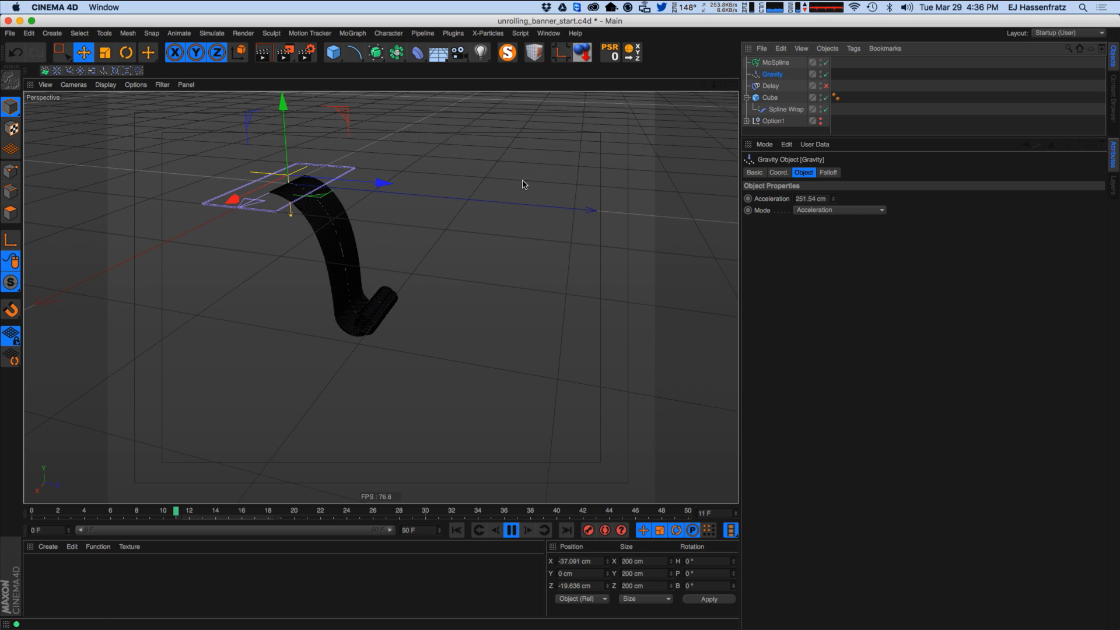
pyautogui.keyDown('alt'); pyautogui.moveTo(368, 357); pyautogui.dragTo(483, 262); pyautogui.keyUp('alt')
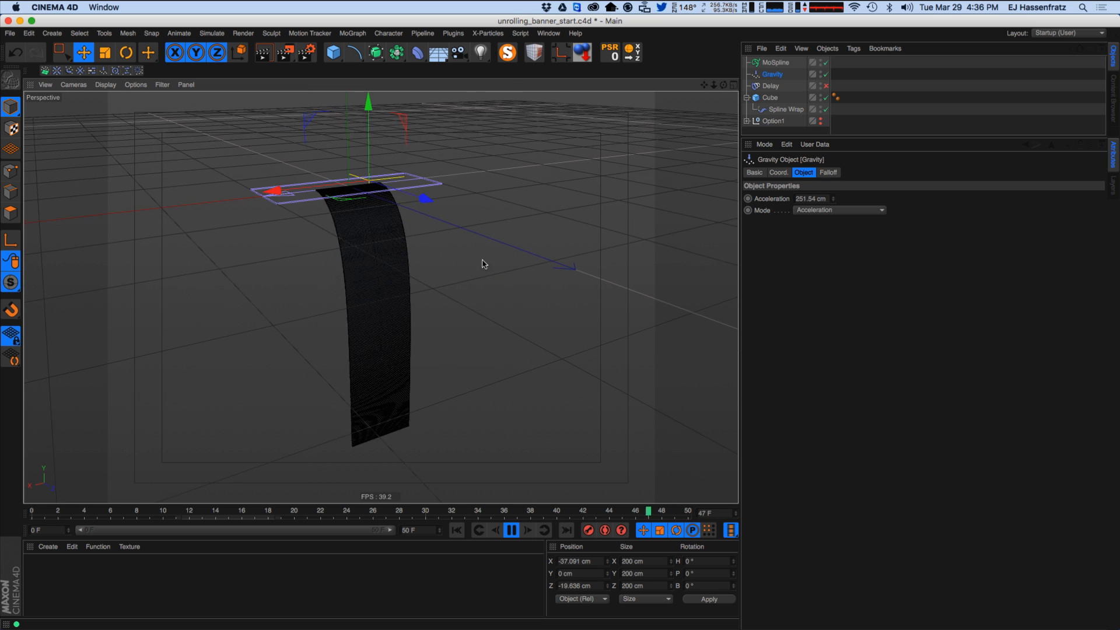
pyautogui.click(832, 175)
pyautogui.click(804, 174)
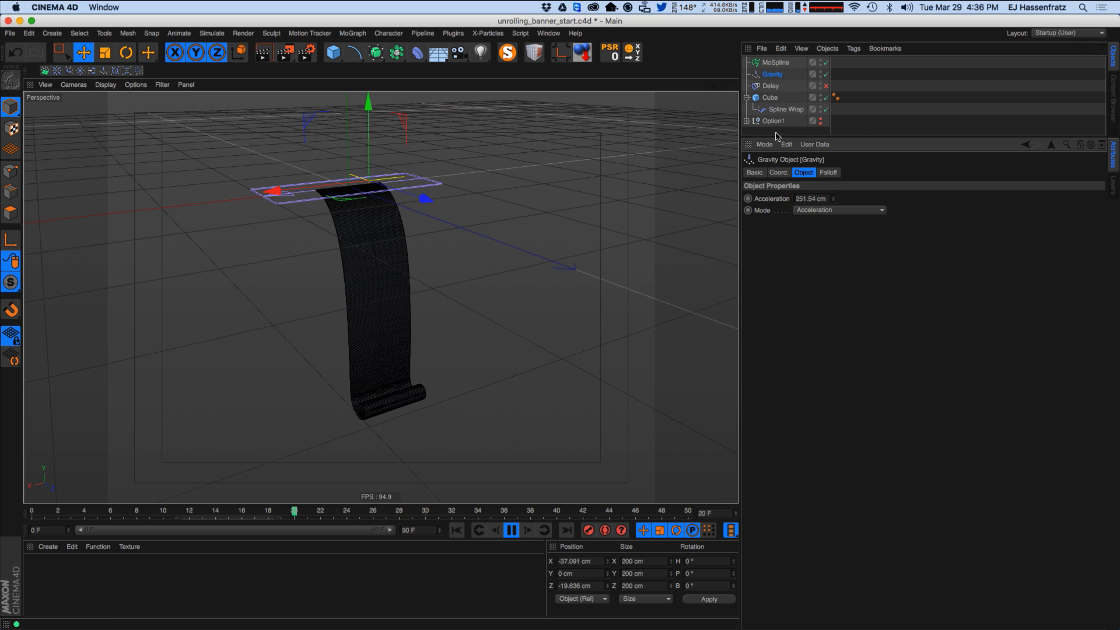
# Review the MoSpline's effectors and fields, then add a Turbulence particle object with the MoSpline selected and resume playback.
pyautogui.click(775, 64)
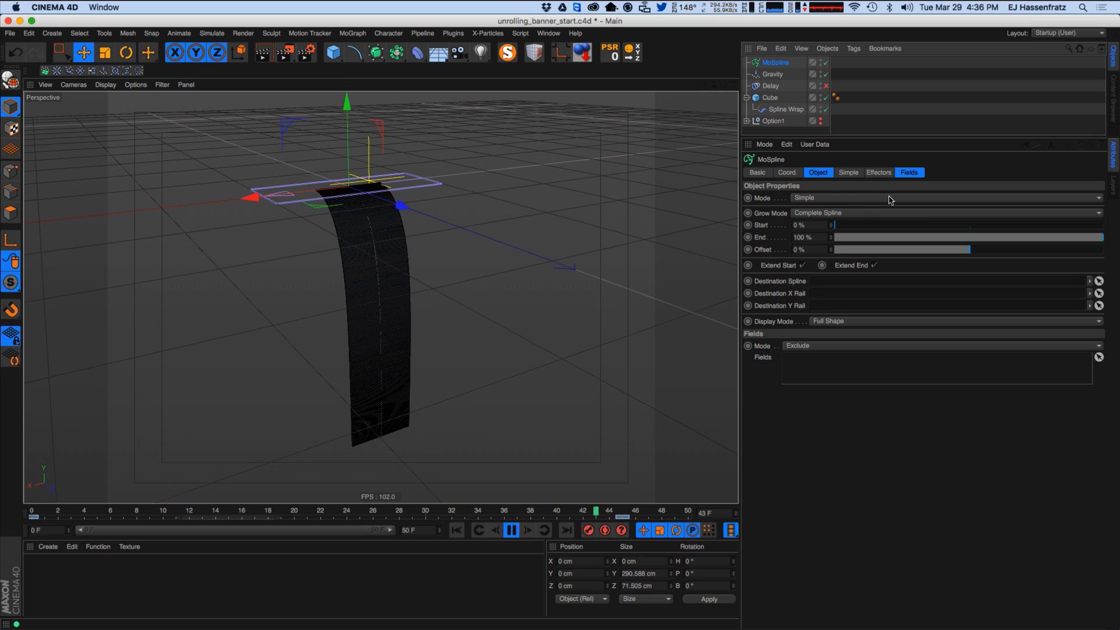
pyautogui.click(879, 173)
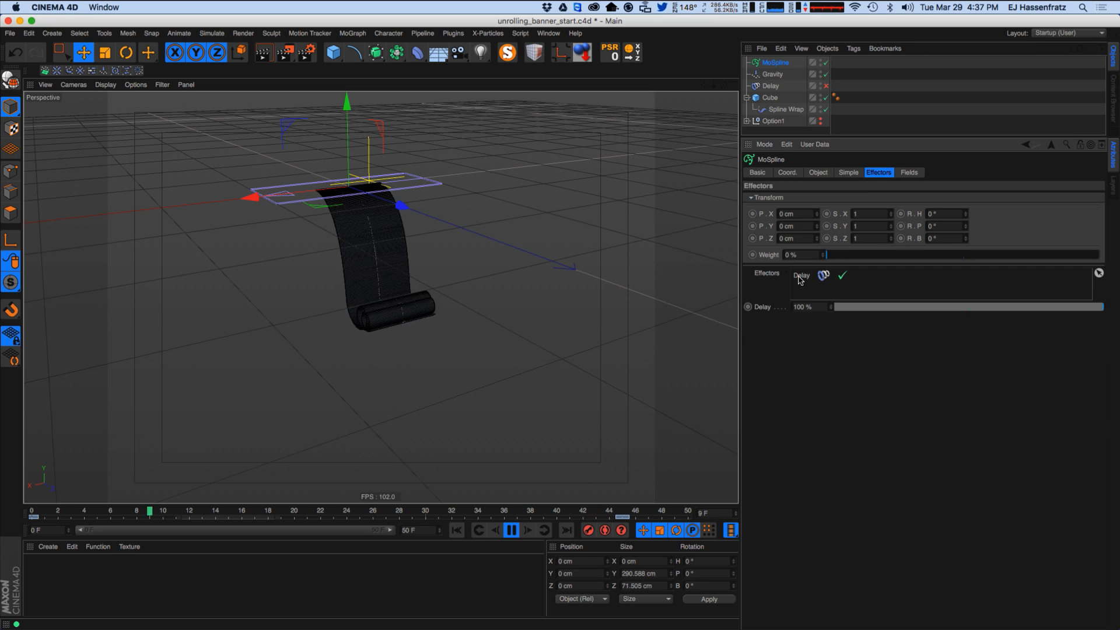
pyautogui.click(908, 173)
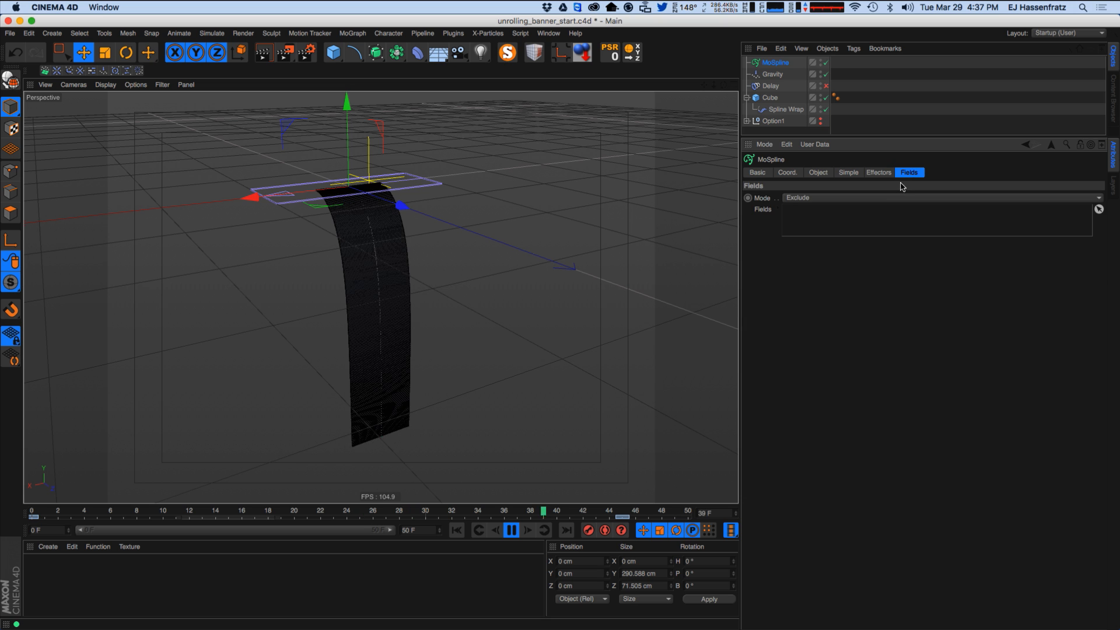
pyautogui.click(511, 530)
pyautogui.click(222, 37)
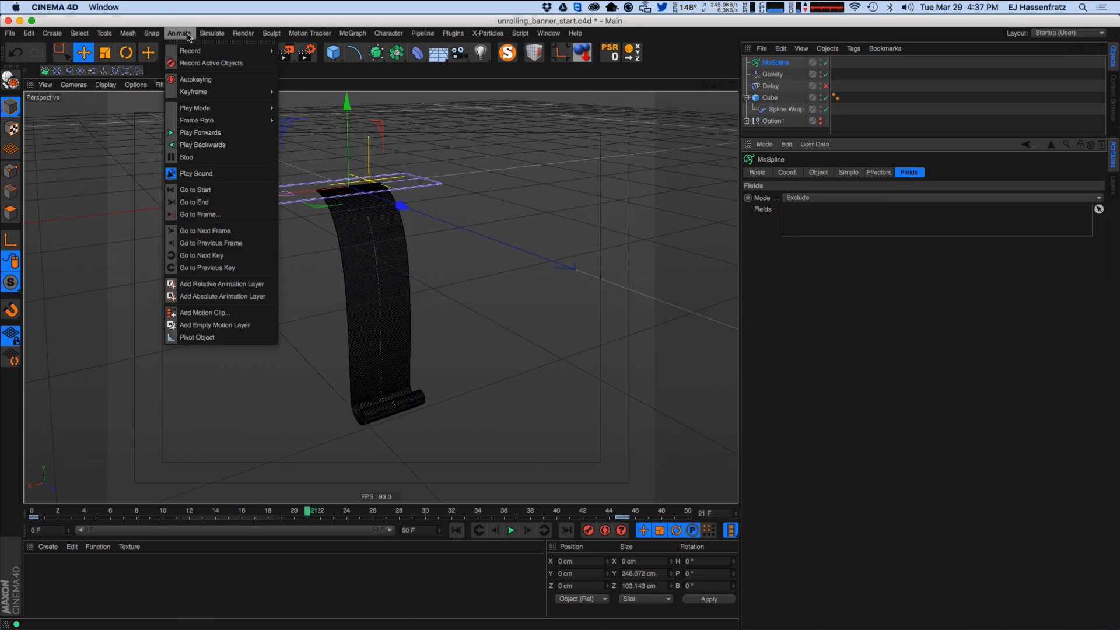
pyautogui.moveTo(238, 92)
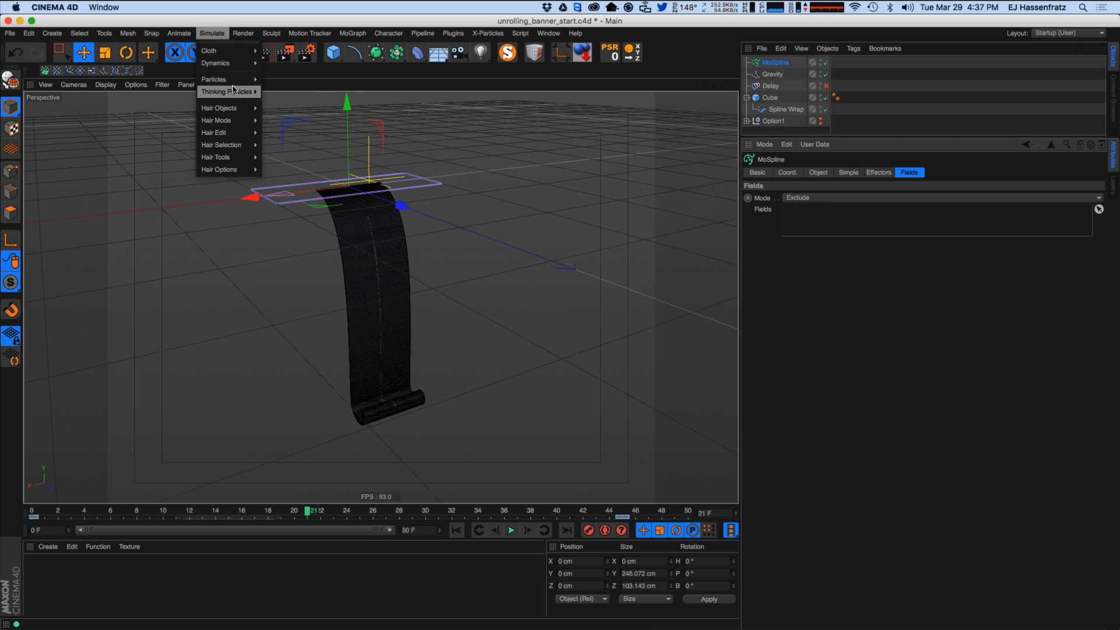
pyautogui.moveTo(226, 63)
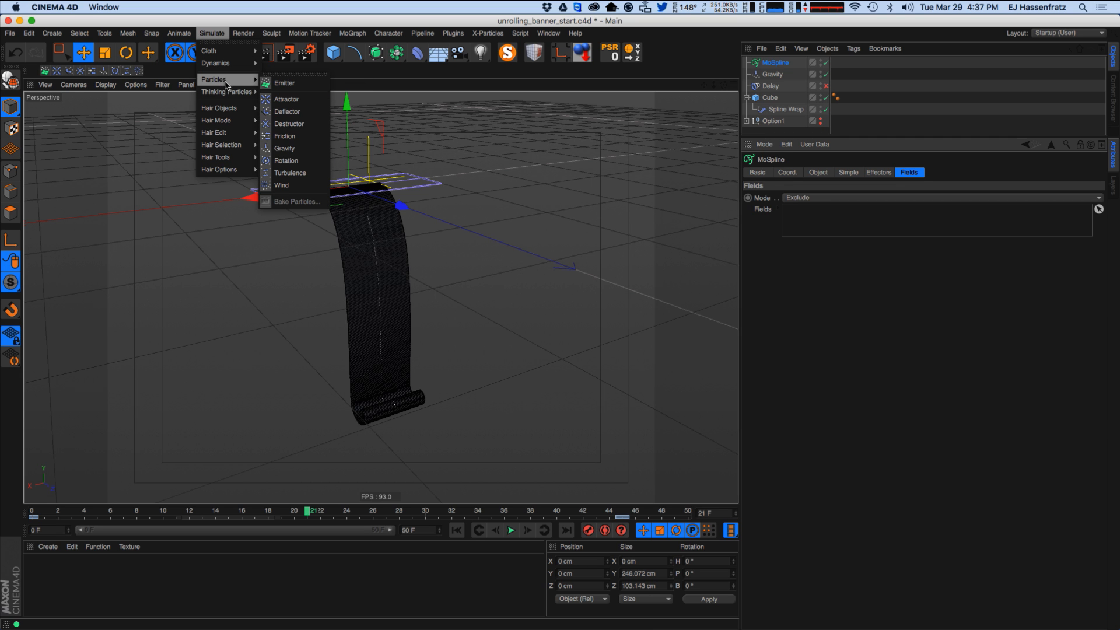
pyautogui.click(289, 174)
pyautogui.click(511, 530)
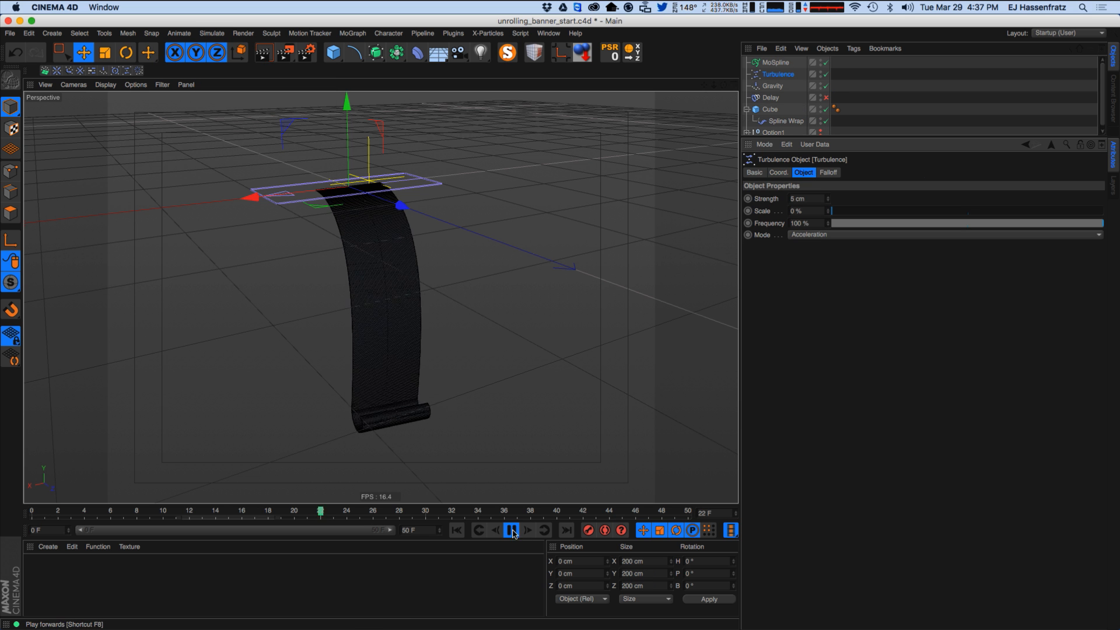
# Set the Turbulence object's Strength to 1 cm and examine the banner from another angle.
pyautogui.click(772, 86)
pyautogui.press('Up')
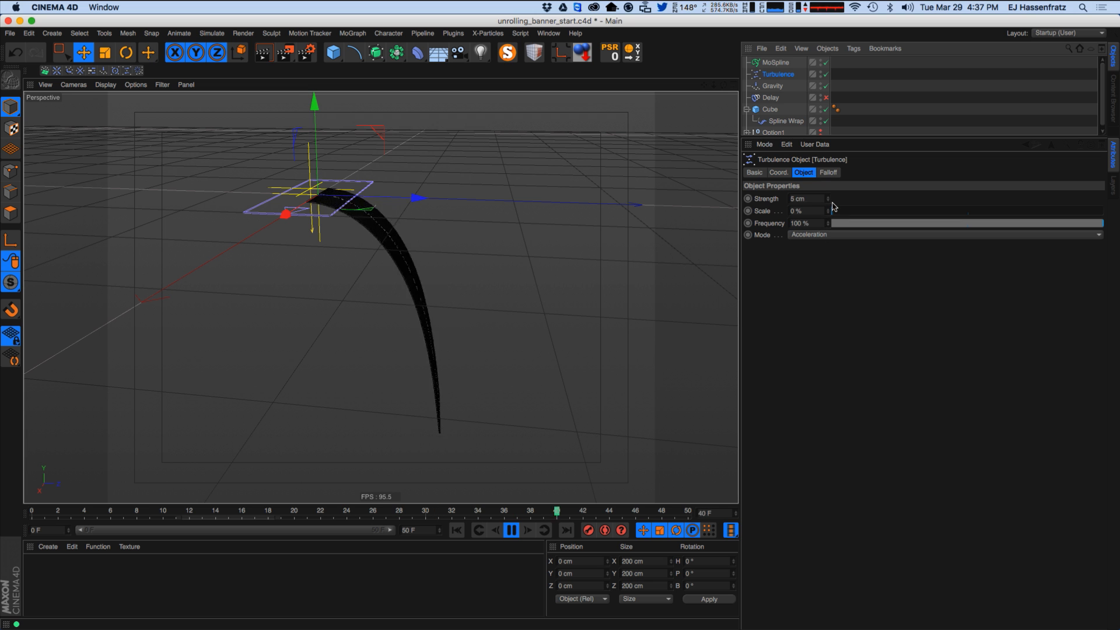
pyautogui.doubleClick(809, 200)
pyautogui.write('1')
pyautogui.press('Return')
pyautogui.keyDown('alt'); pyautogui.moveTo(498, 300); pyautogui.dragTo(481, 293); pyautogui.keyUp('alt')
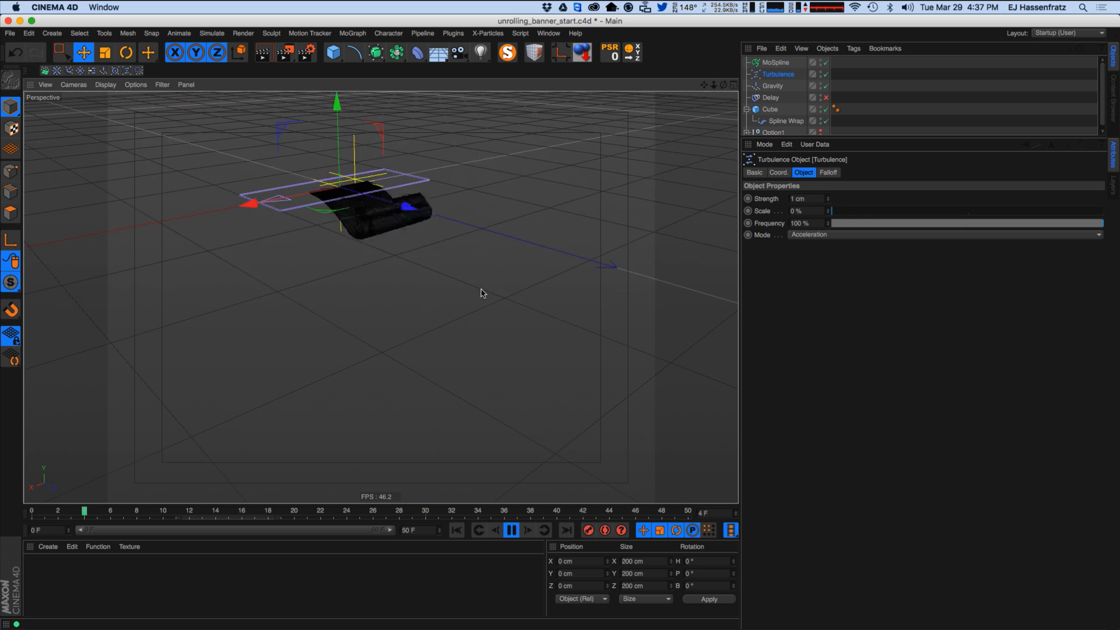
# Set the Turbulence object's Scale to 60.9 %, Frequency to 29.38 % and Strength to 1.94 cm during playback.
pyautogui.click(848, 214)
pyautogui.click(872, 223)
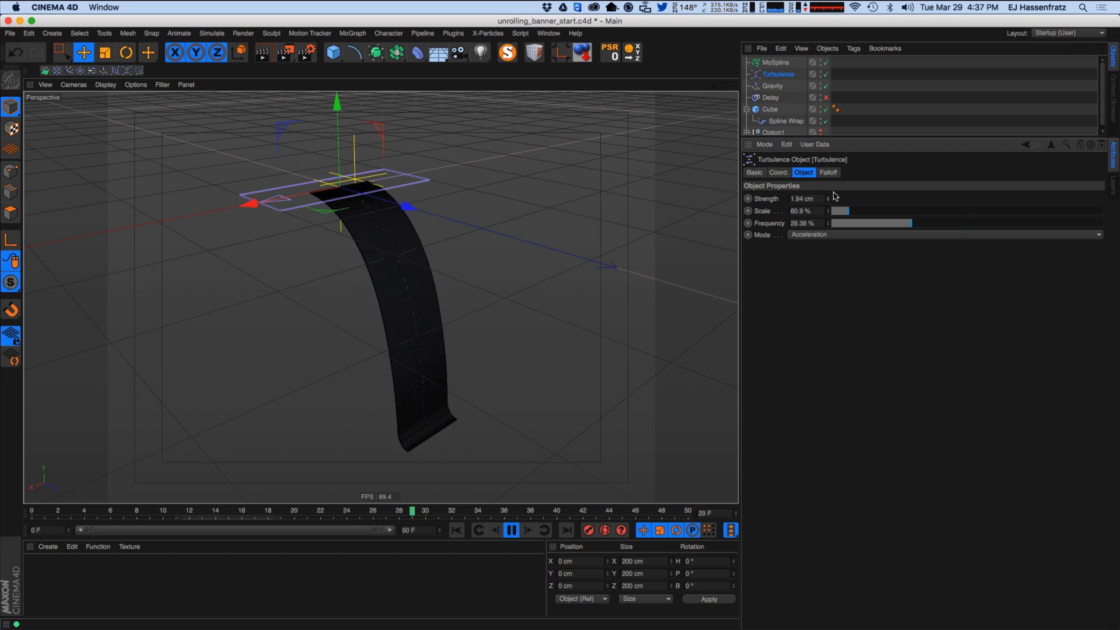
pyautogui.keyDown('alt'); pyautogui.moveTo(382, 328); pyautogui.dragTo(321, 310); pyautogui.keyUp('alt')
# Set the Turbulence object's Strength to 10 cm and Scale to 101.5 %, examining the banner's sway from different angles.
pyautogui.click(820, 199)
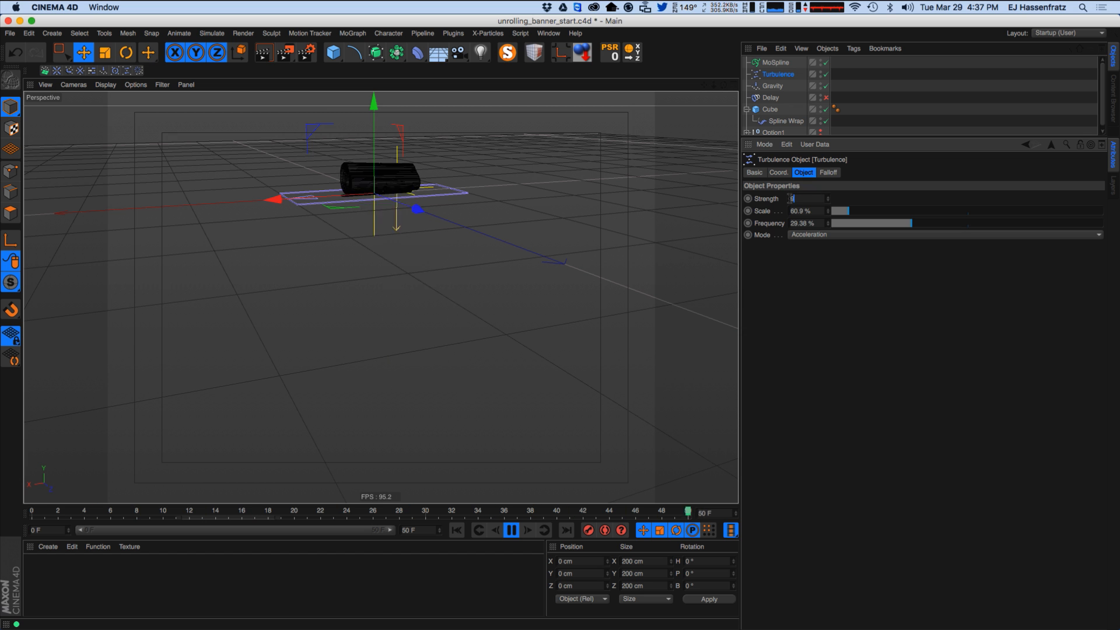
pyautogui.keyDown('alt'); pyautogui.moveTo(475, 302); pyautogui.dragTo(510, 331); pyautogui.keyUp('alt')
pyautogui.moveTo(848, 211); pyautogui.dragTo(881, 212)
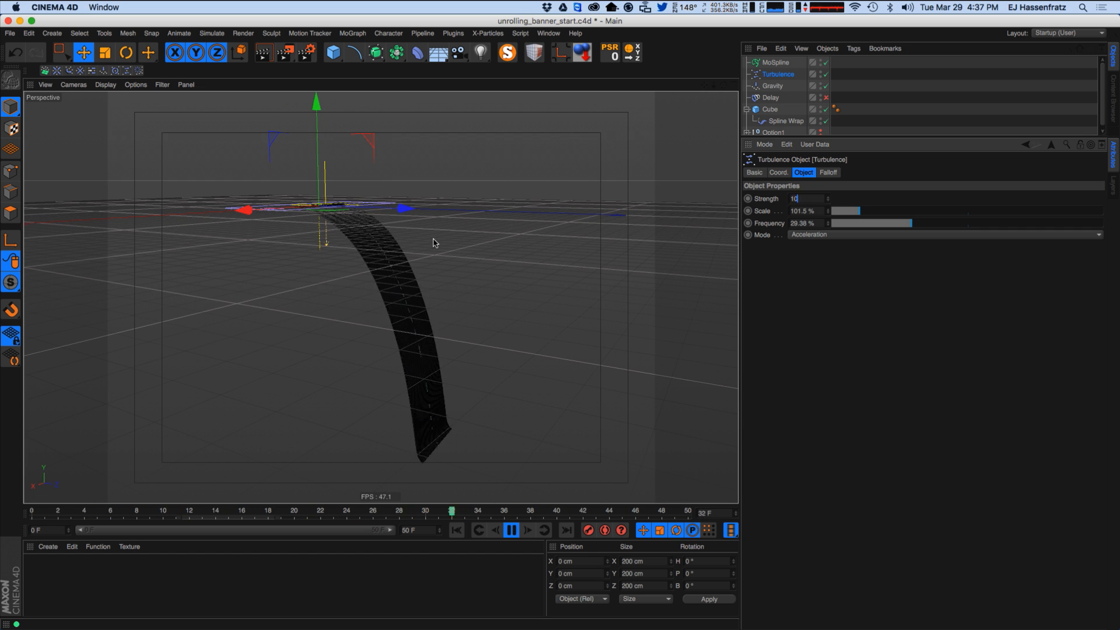
pyautogui.keyDown('alt'); pyautogui.moveTo(315, 228); pyautogui.dragTo(665, 210); pyautogui.keyUp('alt')
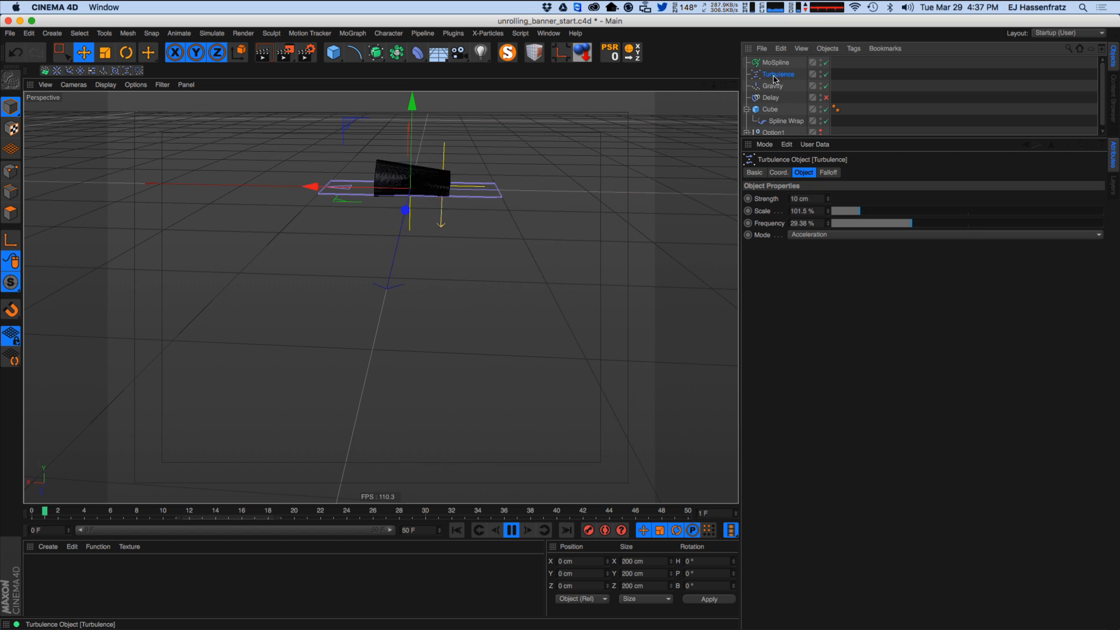
# Enlarge the object list area and add a Wind particle object to the scene.
pyautogui.moveTo(803, 142); pyautogui.dragTo(803, 255)
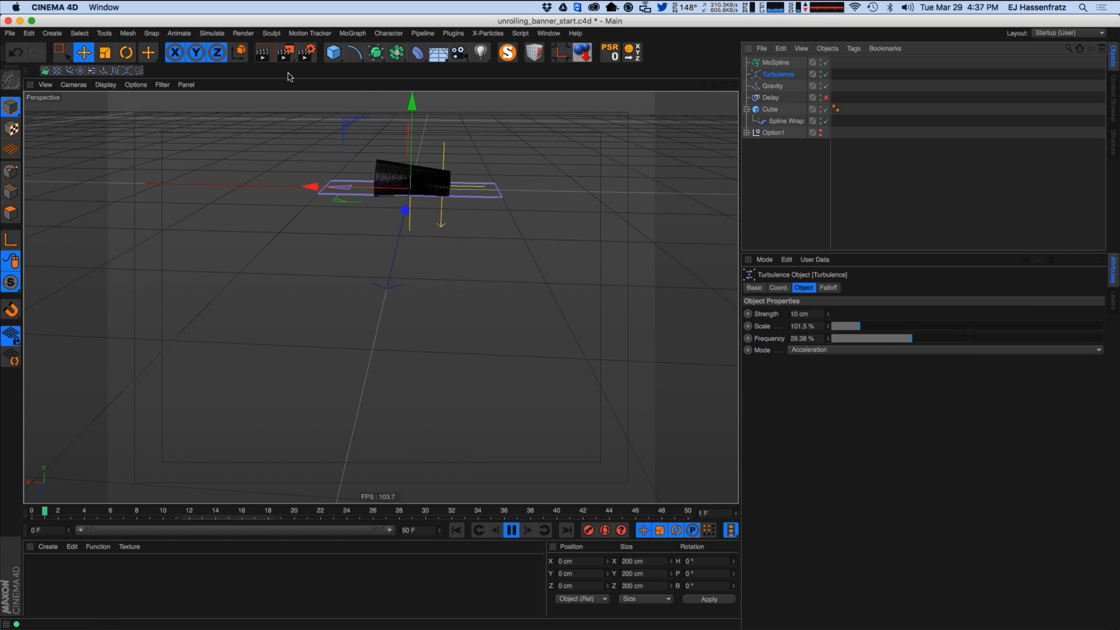
pyautogui.click(243, 33)
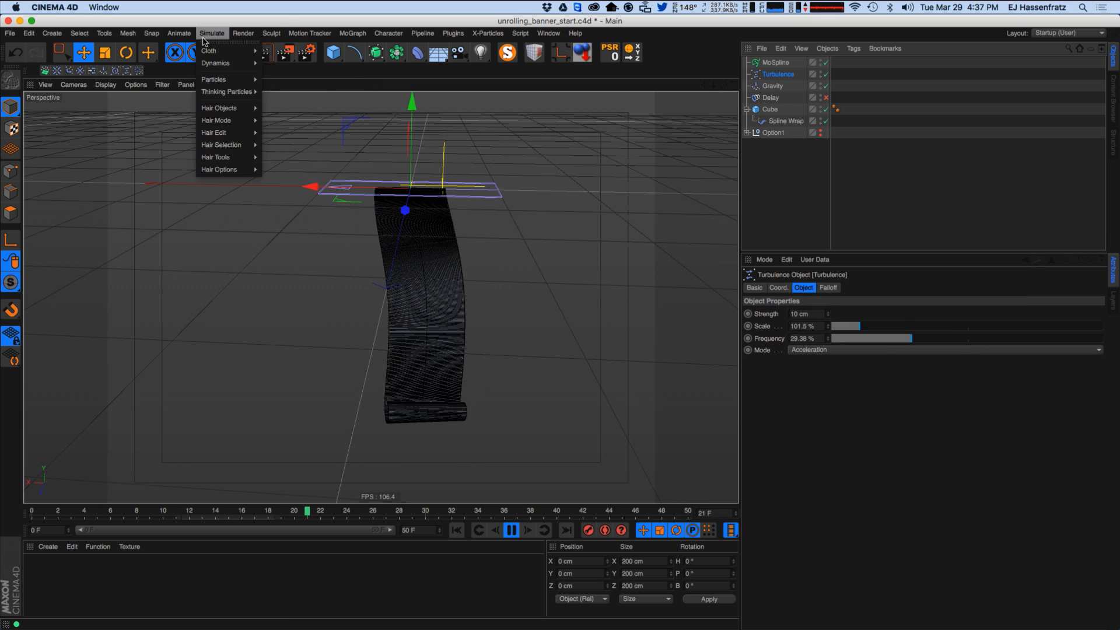
pyautogui.moveTo(228, 83)
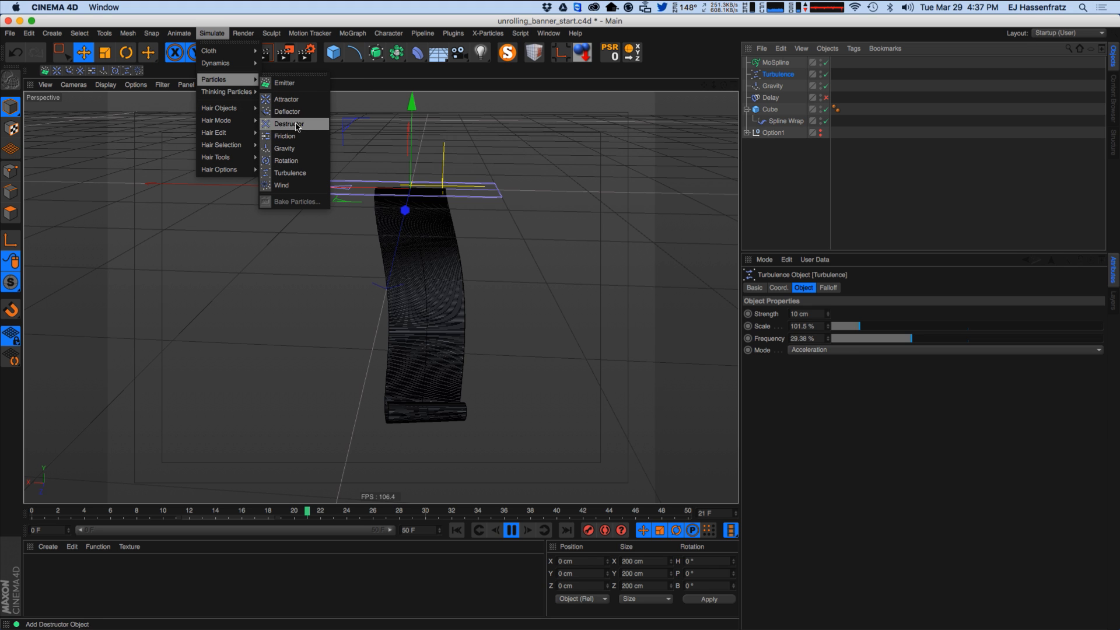
pyautogui.click(282, 185)
pyautogui.keyDown('alt'); pyautogui.moveTo(408, 247); pyautogui.dragTo(528, 248); pyautogui.keyUp('alt')
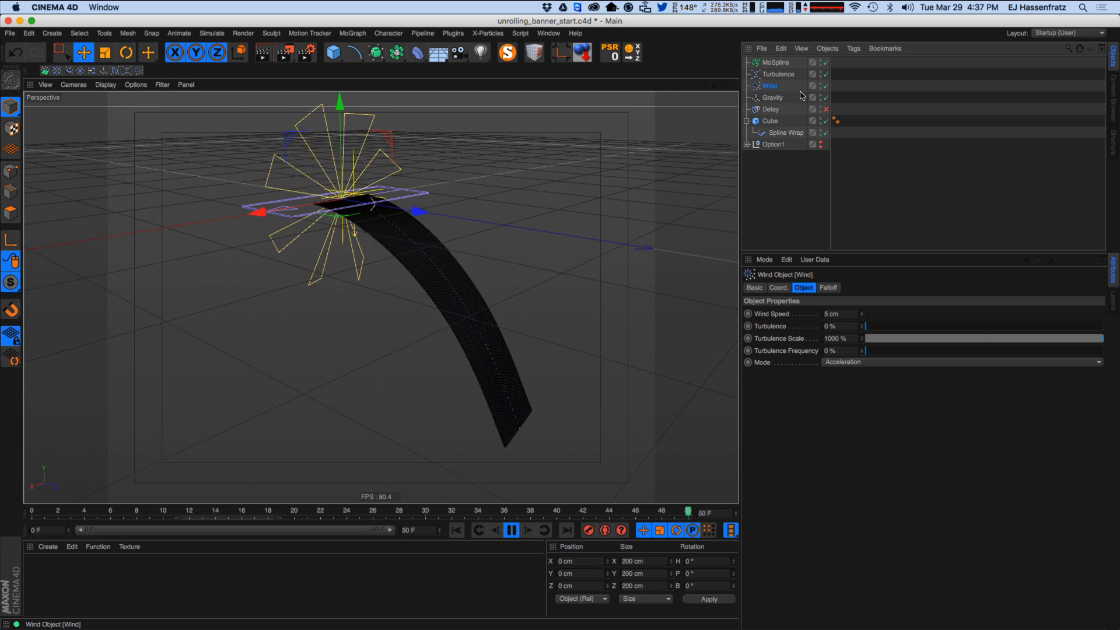
# Set the Wind object's Wind Speed to 6.39 cm and examine the banner and the Turbulence settings during playback.
pyautogui.moveTo(862, 317); pyautogui.dragTo(864, 310)
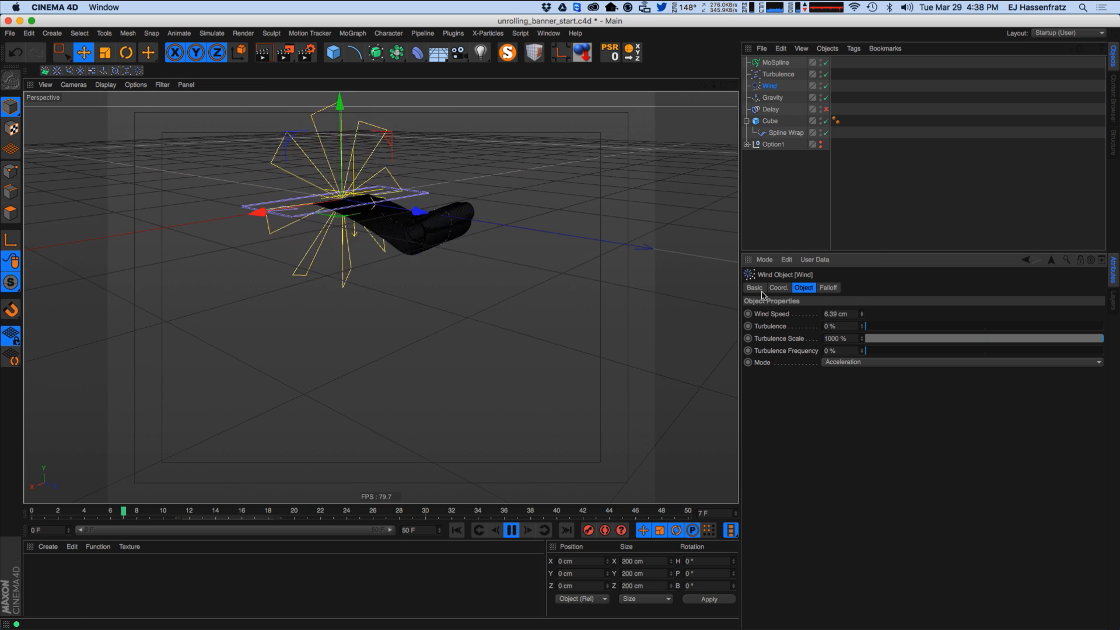
pyautogui.keyDown('alt'); pyautogui.moveTo(445, 295); pyautogui.dragTo(638, 288); pyautogui.keyUp('alt')
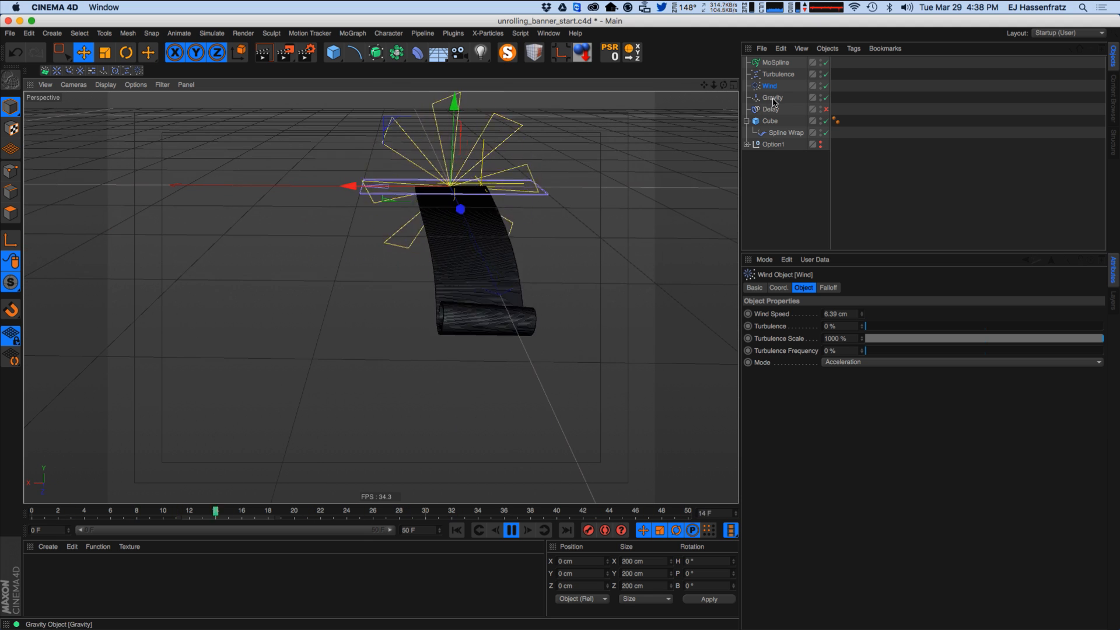
pyautogui.click(779, 74)
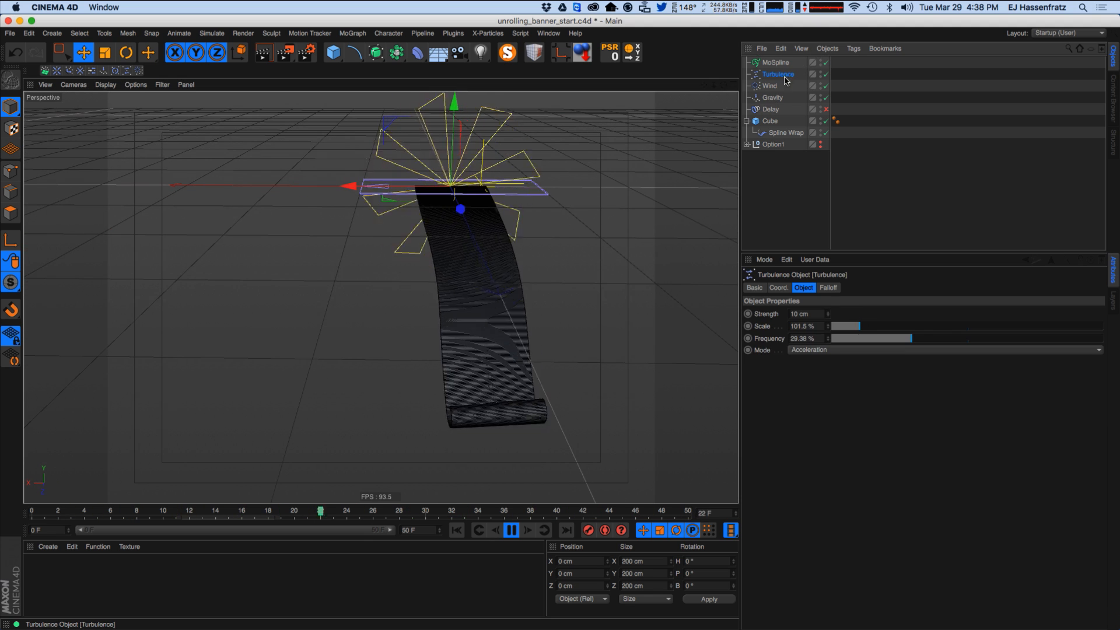
pyautogui.keyDown('alt'); pyautogui.moveTo(513, 242); pyautogui.dragTo(583, 352); pyautogui.keyUp('alt')
# Rotate the Wind object to H -170° and move it to X -24.635 cm, Z 139.714 cm, in front of the banner.
pyautogui.click(772, 86)
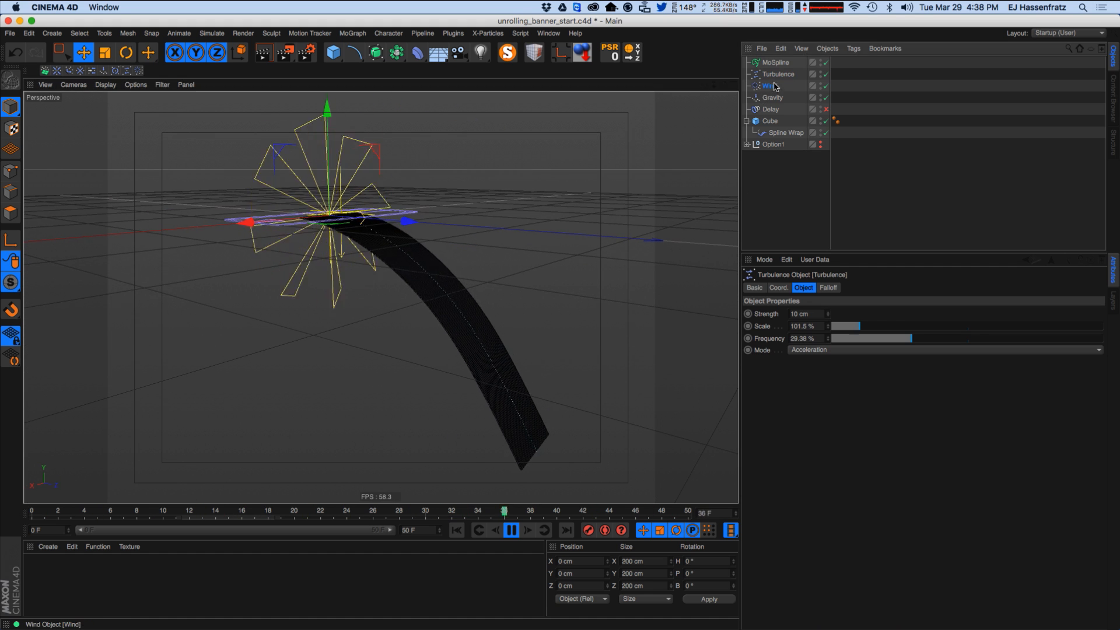
pyautogui.press('r')
pyautogui.moveTo(350, 225); pyautogui.dragTo(101, 206)
pyautogui.keyDown('alt'); pyautogui.moveTo(351, 271); pyautogui.dragTo(388, 288); pyautogui.keyUp('alt')
pyautogui.press('e')
pyautogui.moveTo(252, 213); pyautogui.dragTo(385, 236)
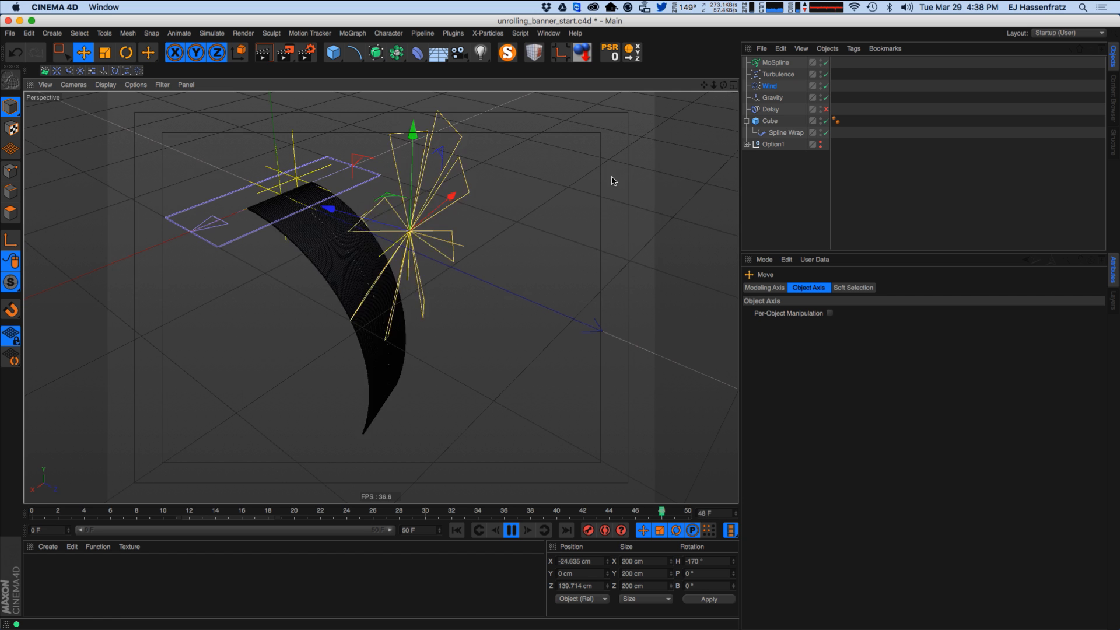
# Toggle the Spline Wrap off and on, then review its settings and the MoSpline's Simple settings.
pyautogui.click(825, 132)
pyautogui.click(825, 132)
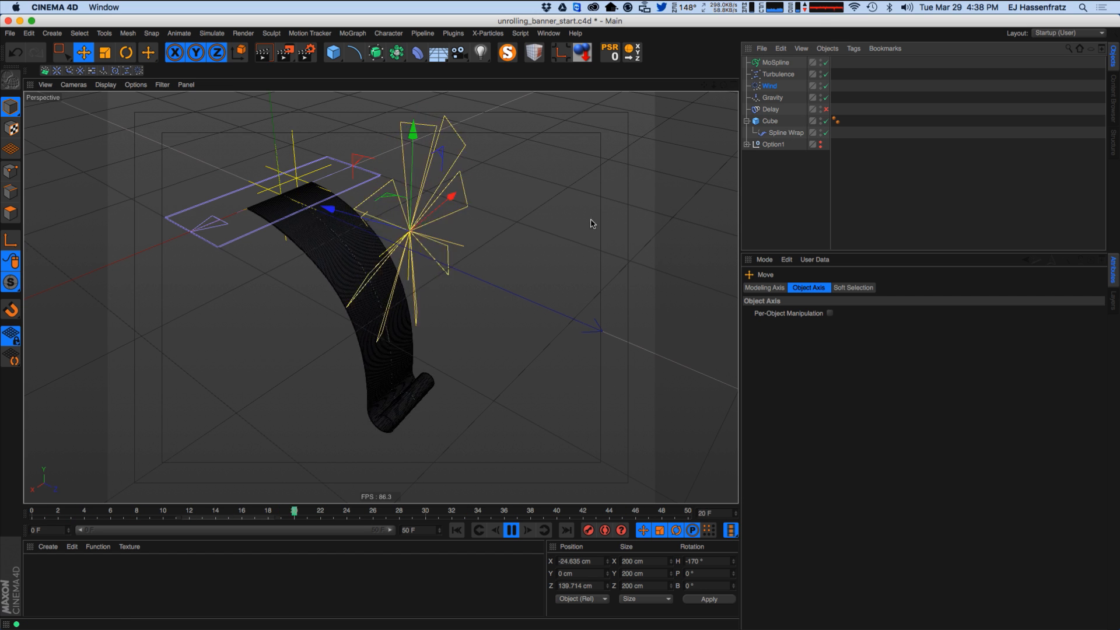
pyautogui.click(773, 131)
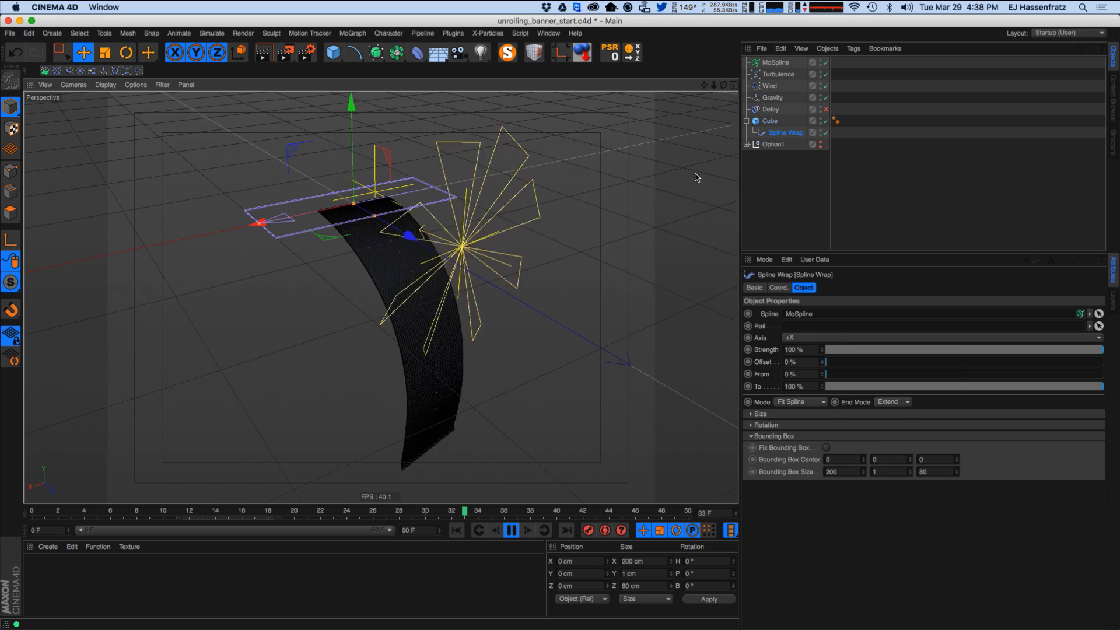
pyautogui.click(776, 62)
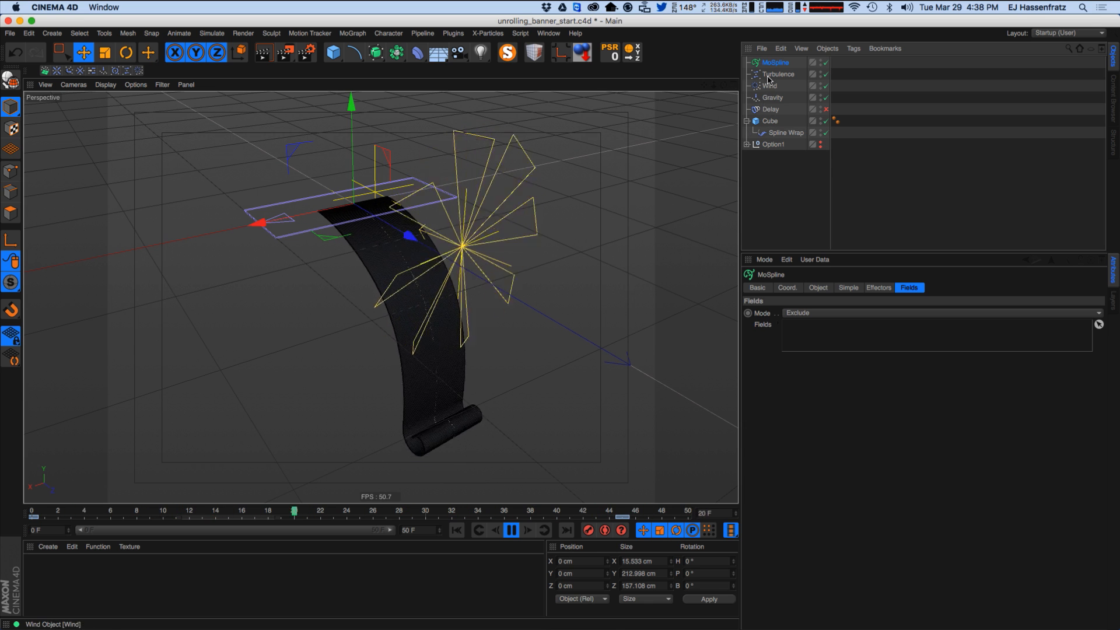
pyautogui.click(849, 287)
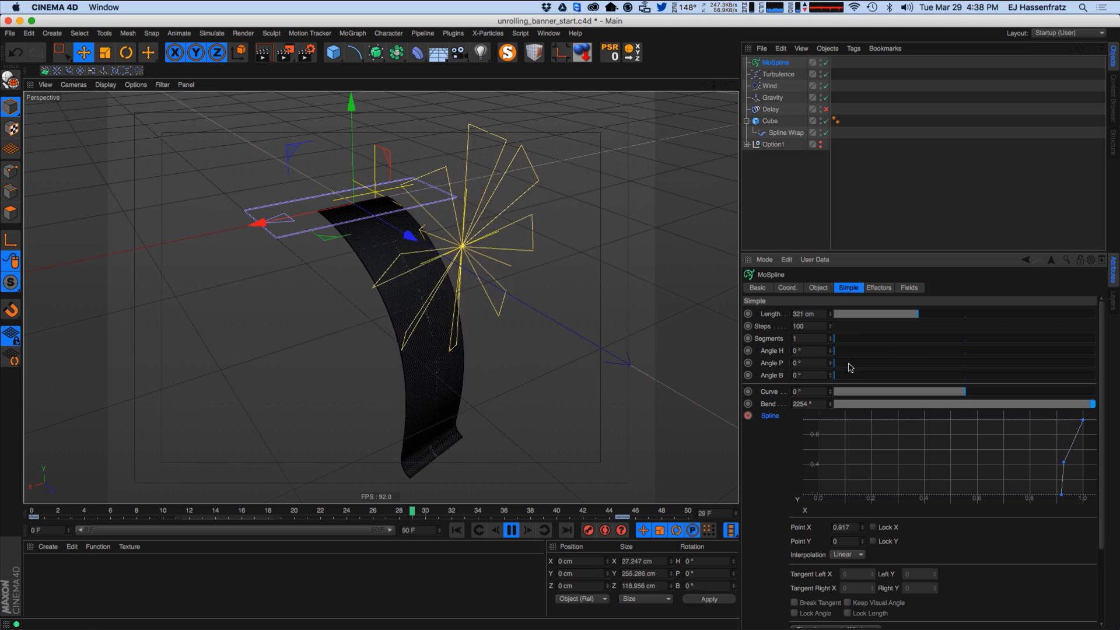
# Set the MoSpline's Angle P to -90° so the banner hangs straight down.
pyautogui.moveTo(848, 363); pyautogui.dragTo(827, 364)
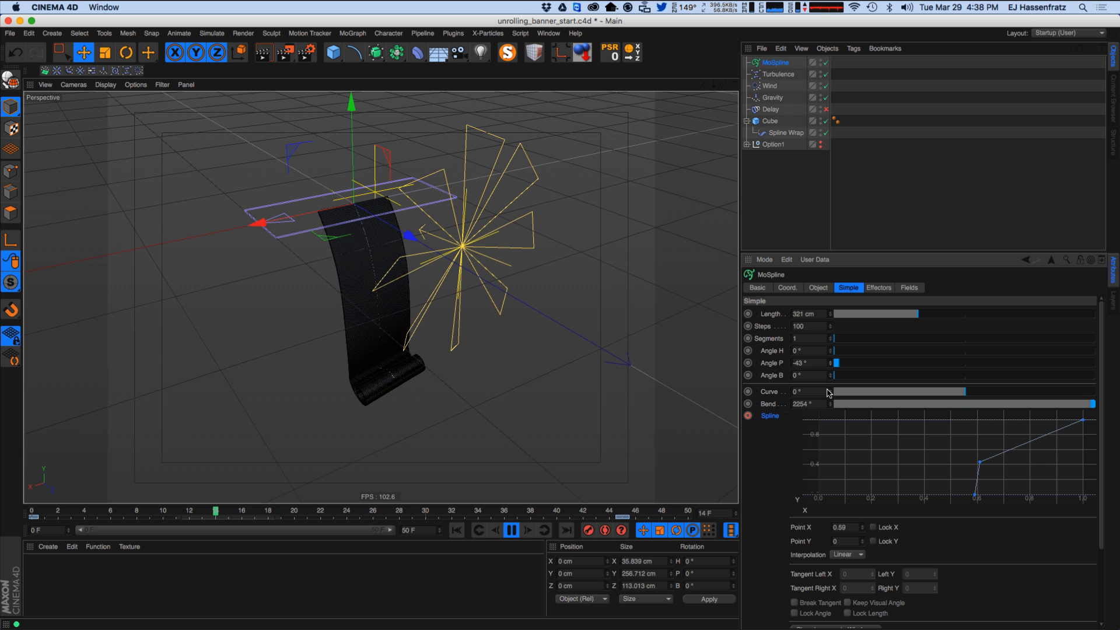
pyautogui.keyDown('alt'); pyautogui.moveTo(358, 249); pyautogui.dragTo(480, 227); pyautogui.keyUp('alt')
pyautogui.click(830, 363)
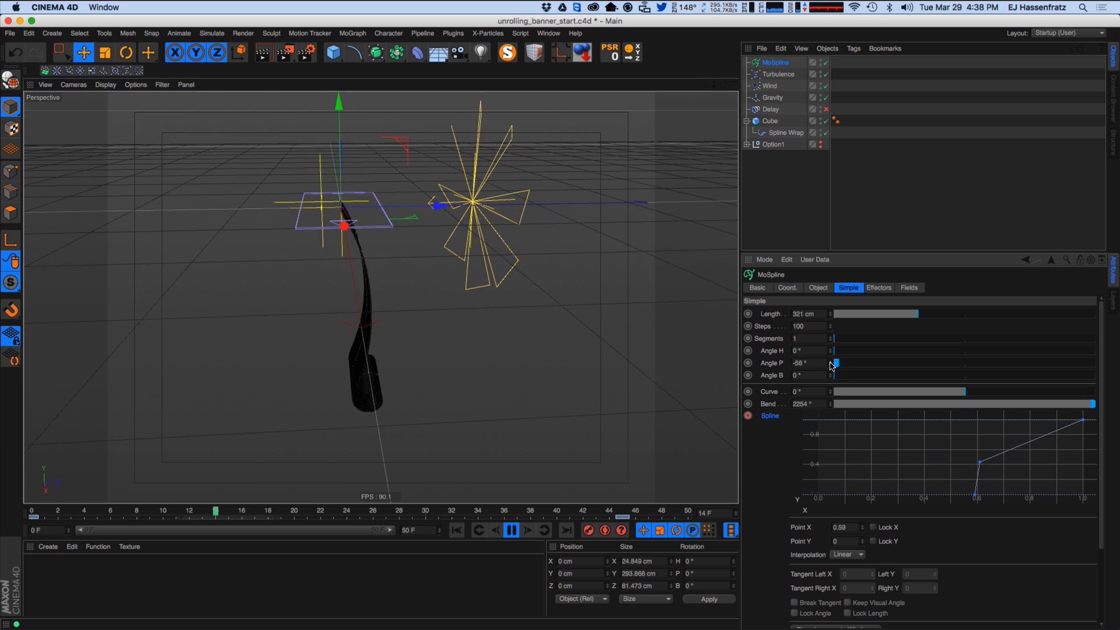
pyautogui.keyDown('alt'); pyautogui.moveTo(543, 353); pyautogui.dragTo(456, 278); pyautogui.keyUp('alt')
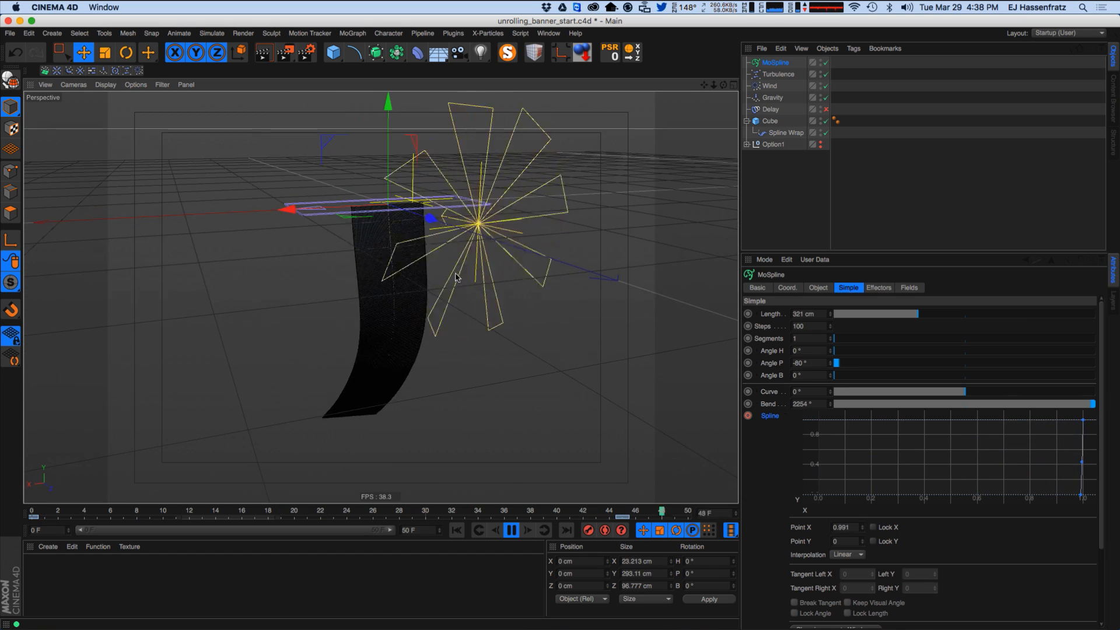
pyautogui.keyDown('alt'); pyautogui.moveTo(411, 212); pyautogui.dragTo(437, 211, button='right'); pyautogui.keyUp('alt')
pyautogui.keyDown('alt'); pyautogui.moveTo(362, 210); pyautogui.dragTo(485, 211); pyautogui.keyUp('alt')
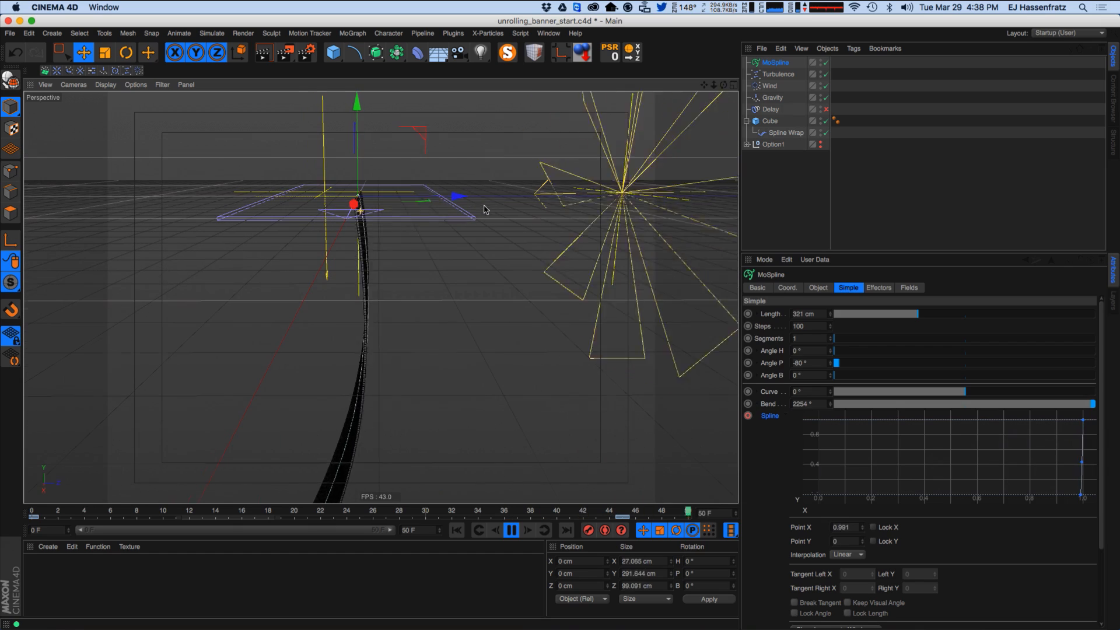
pyautogui.doubleClick(799, 363)
pyautogui.write('-90')
pyautogui.press('Return')
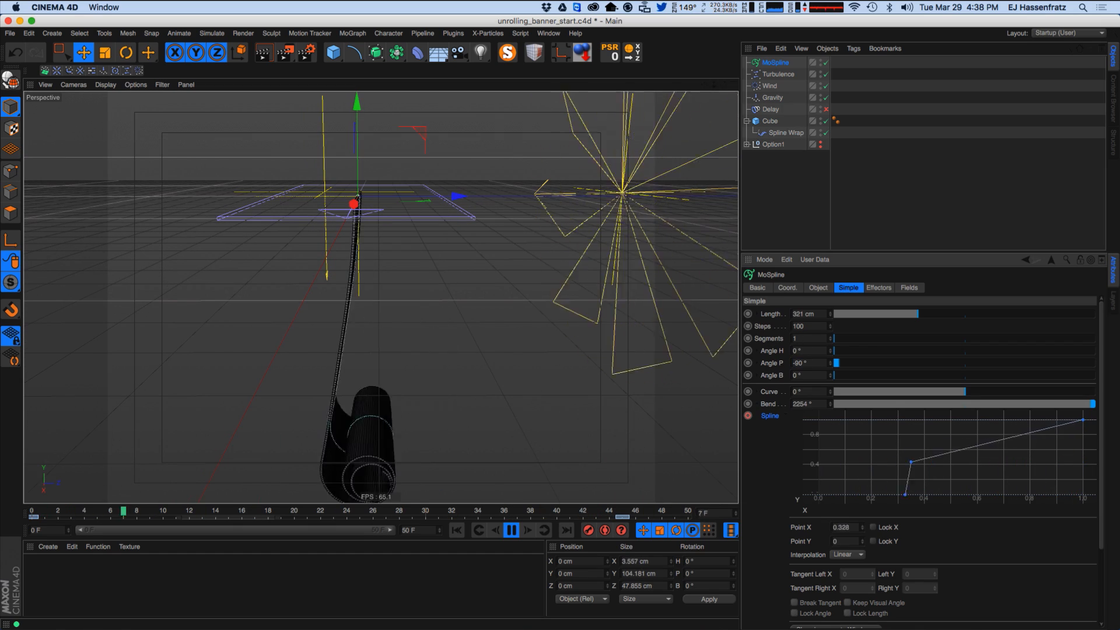
# Examine the unrolling banner from several angles during playback while trying variations of the MoSpline's Angle P.
pyautogui.keyDown('alt'); pyautogui.moveTo(383, 235); pyautogui.dragTo(335, 245); pyautogui.keyUp('alt')
pyautogui.scroll(-5, 334, 253)
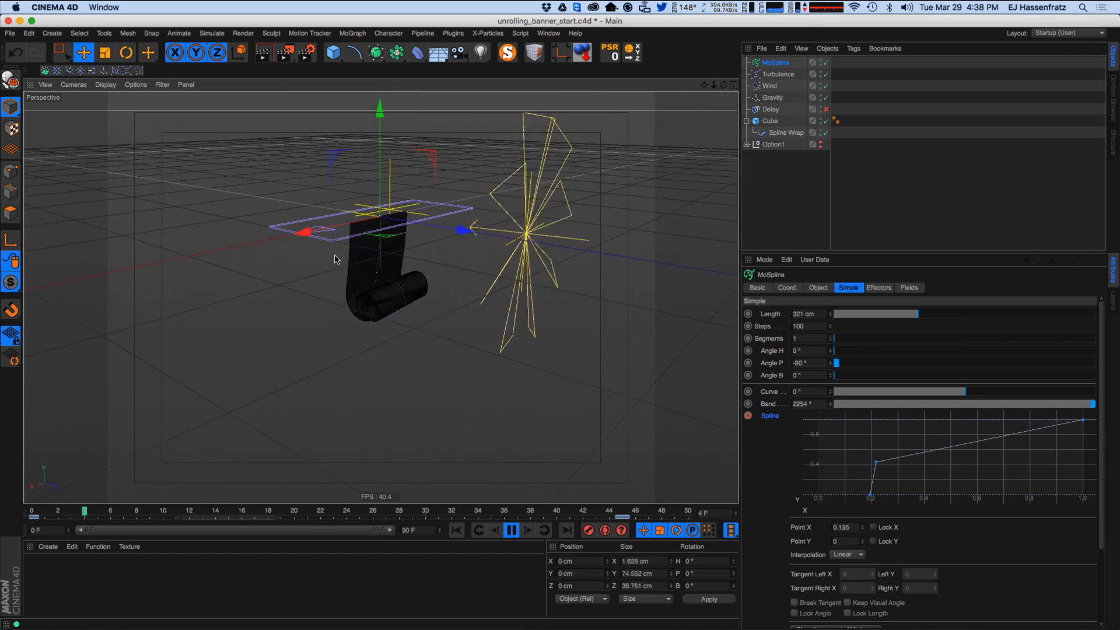
pyautogui.keyDown('alt'); pyautogui.moveTo(371, 315); pyautogui.dragTo(350, 322, button='middle'); pyautogui.keyUp('alt')
pyautogui.keyDown('alt'); pyautogui.moveTo(351, 322); pyautogui.dragTo(372, 337); pyautogui.keyUp('alt')
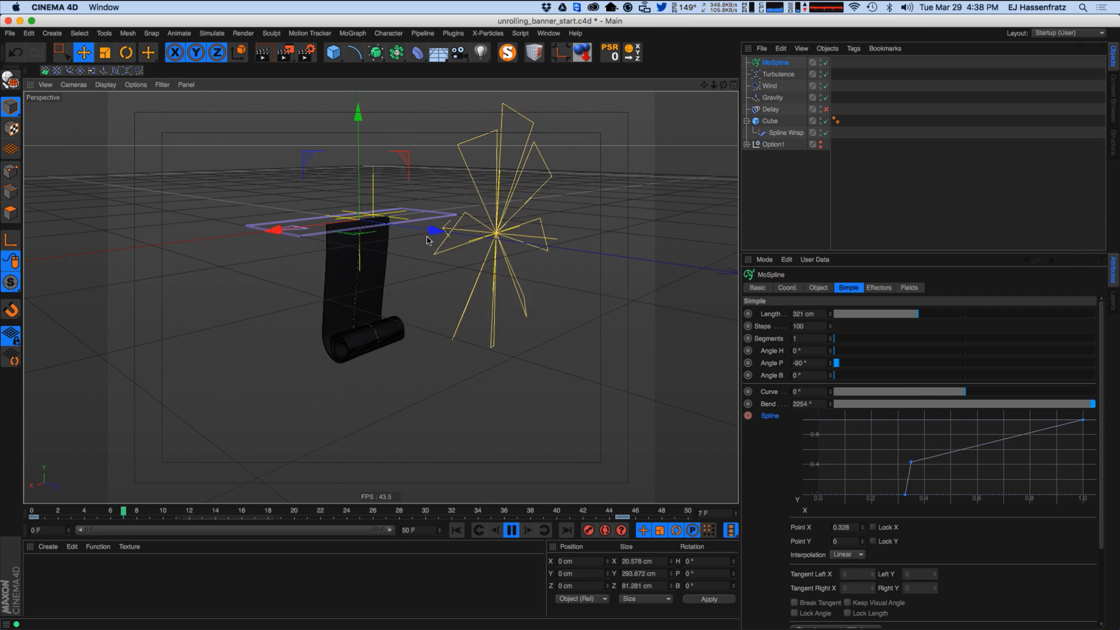
pyautogui.moveTo(867, 367); pyautogui.dragTo(826, 367)
pyautogui.moveTo(368, 318)
pyautogui.keyDown('alt'); pyautogui.mouseDown()
pyautogui.moveTo(391, 248)
pyautogui.moveTo(375, 331)
pyautogui.mouseUp(); pyautogui.keyUp('alt')
pyautogui.moveTo(830, 364); pyautogui.dragTo(828, 434)
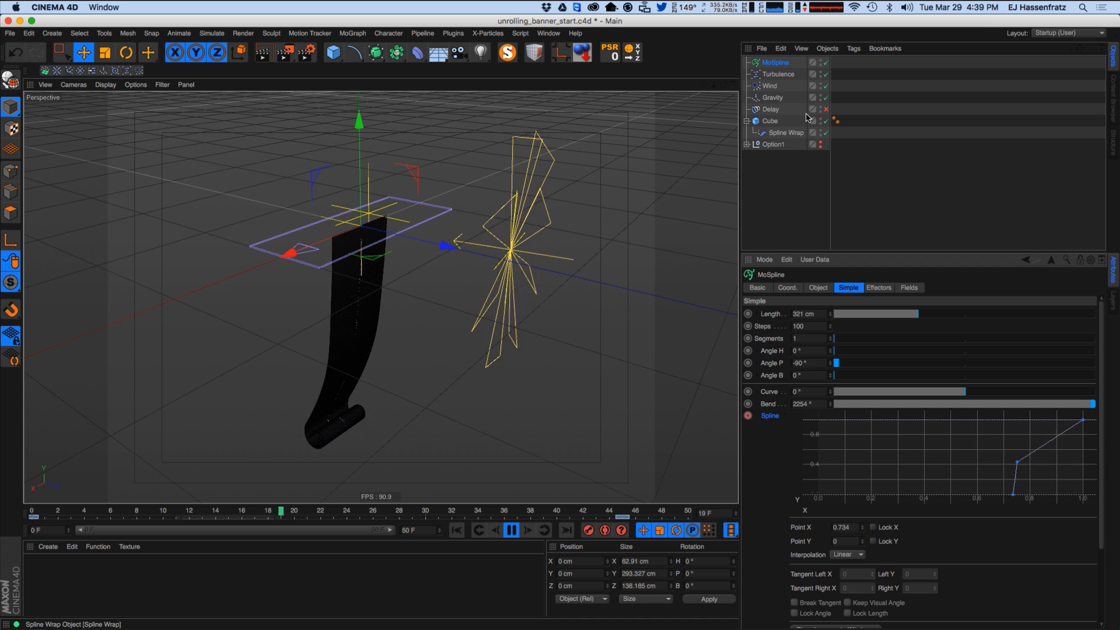
# Delete the Wind object, try removing the Turbulence object as well, and undo the Turbulence deletion.
pyautogui.click(771, 85)
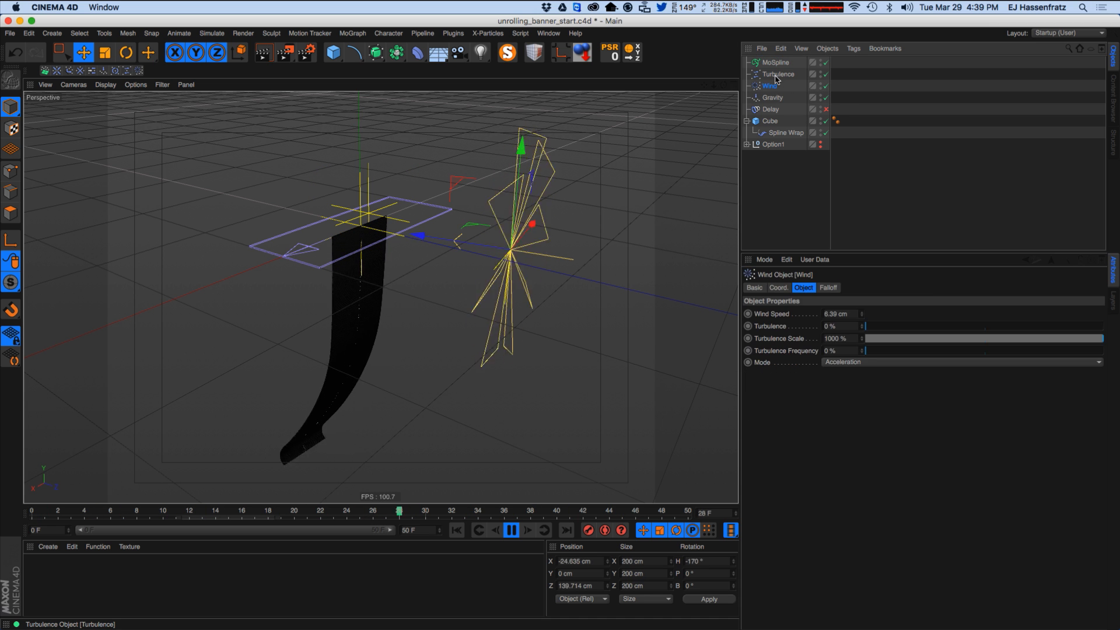
pyautogui.press('Delete')
pyautogui.click(776, 74)
pyautogui.press('Delete')
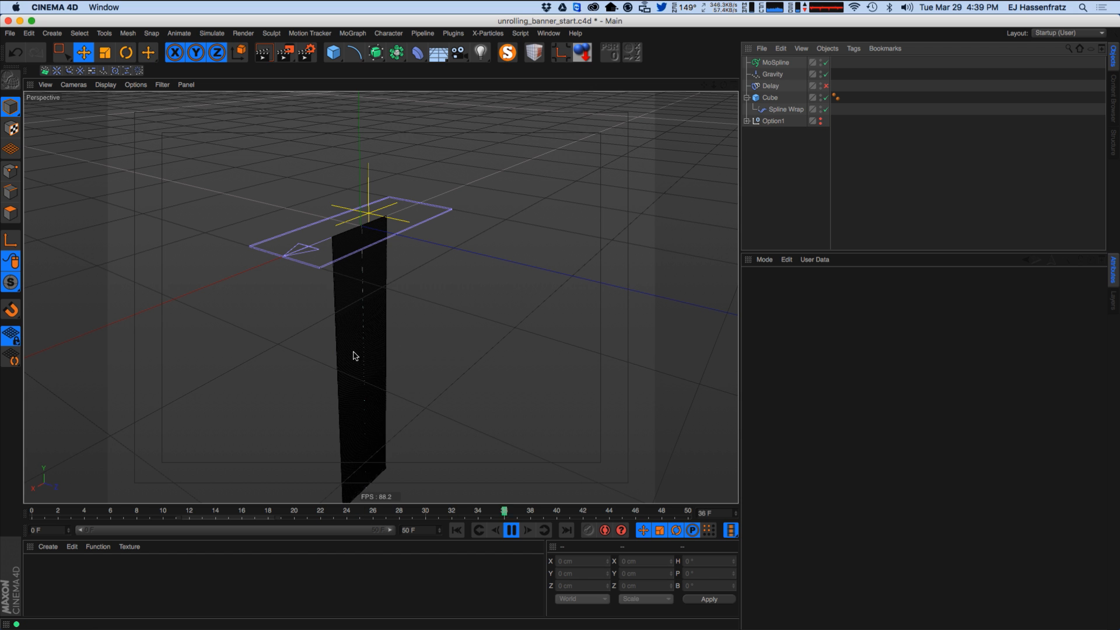
pyautogui.keyDown('alt'); pyautogui.moveTo(353, 353); pyautogui.dragTo(390, 297); pyautogui.keyUp('alt')
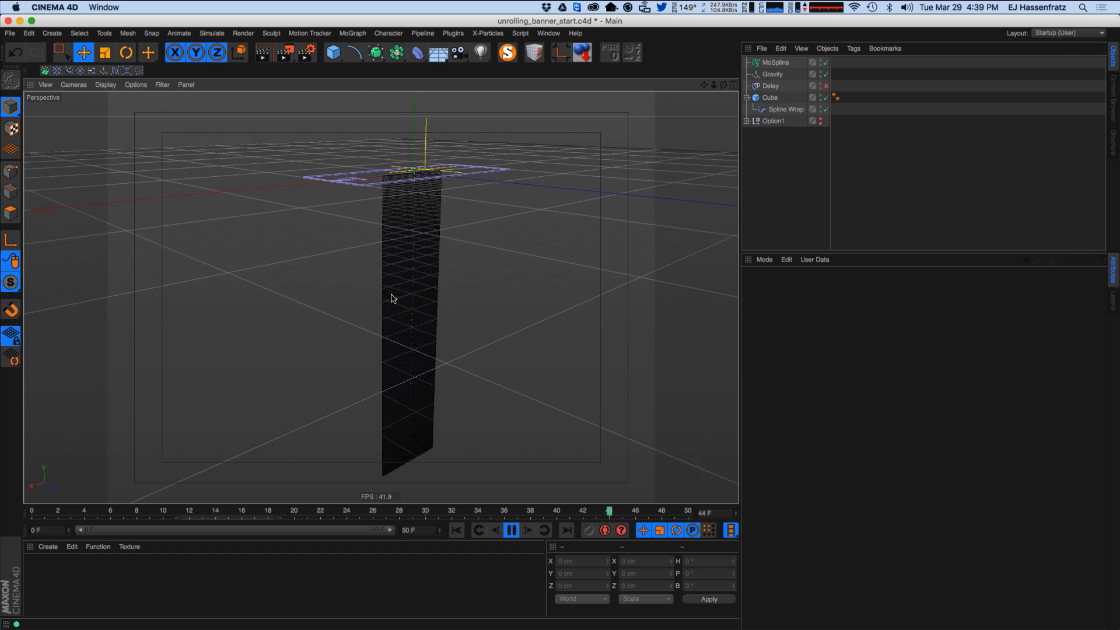
pyautogui.press('super+z')
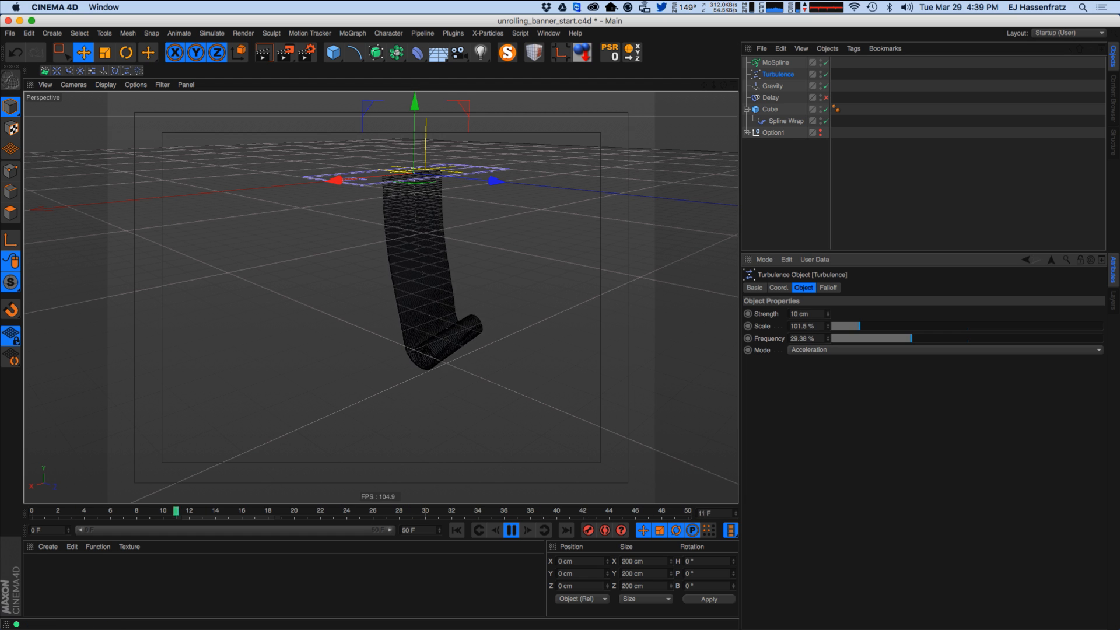
# Set the Turbulence object's Strength to 19 cm, review the banner in playback, and return to frame 0.
pyautogui.moveTo(812, 313); pyautogui.dragTo(503, 352)
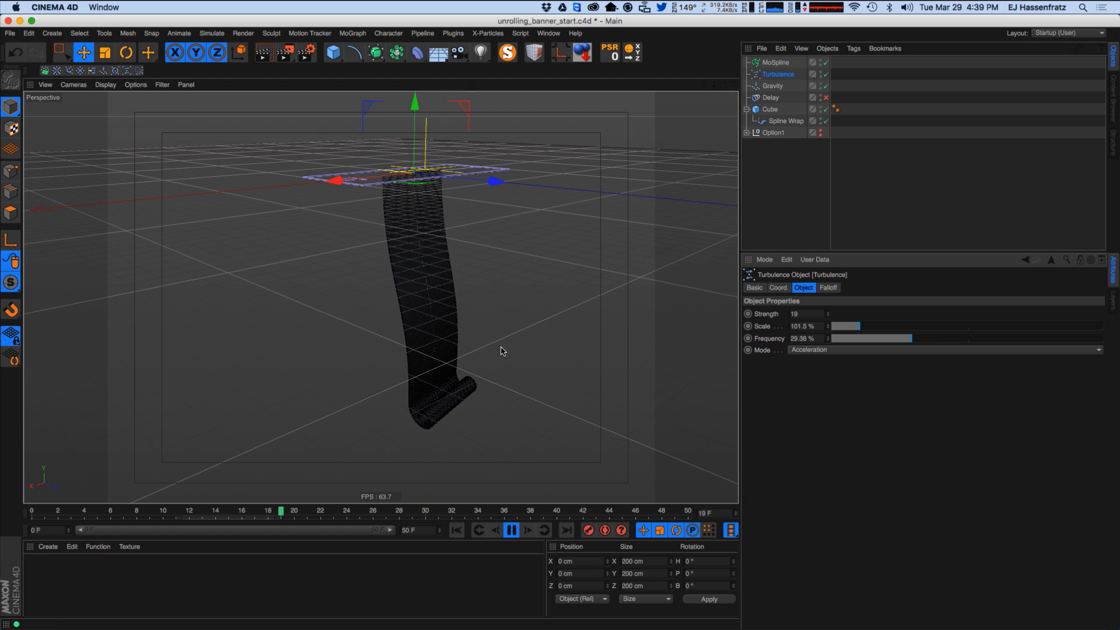
pyautogui.keyDown('alt'); pyautogui.moveTo(463, 273); pyautogui.dragTo(413, 357); pyautogui.keyUp('alt')
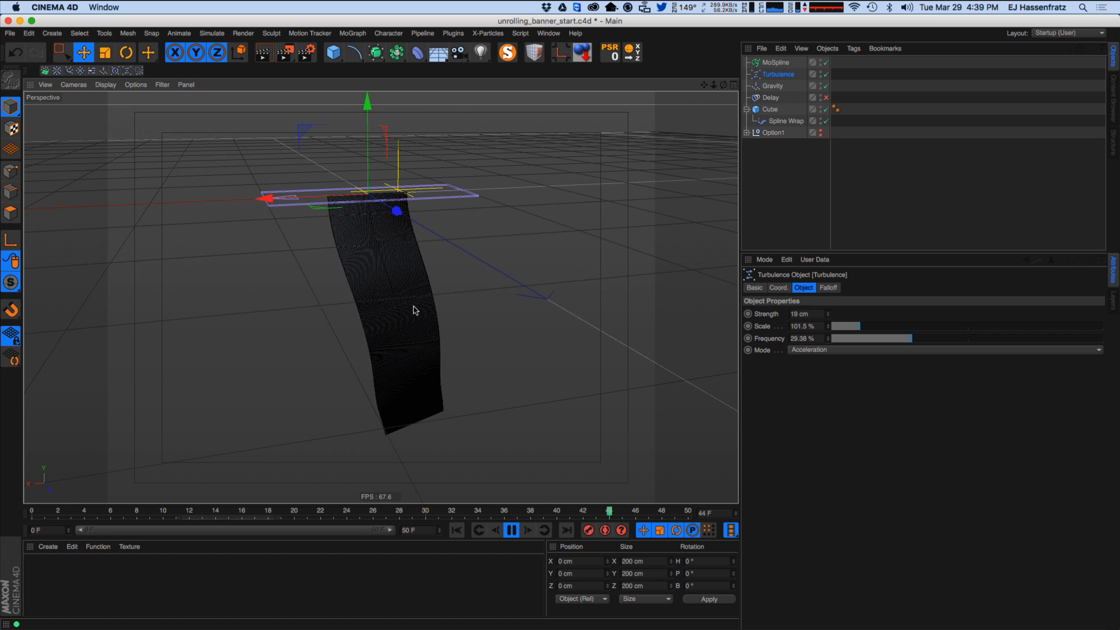
pyautogui.click(773, 63)
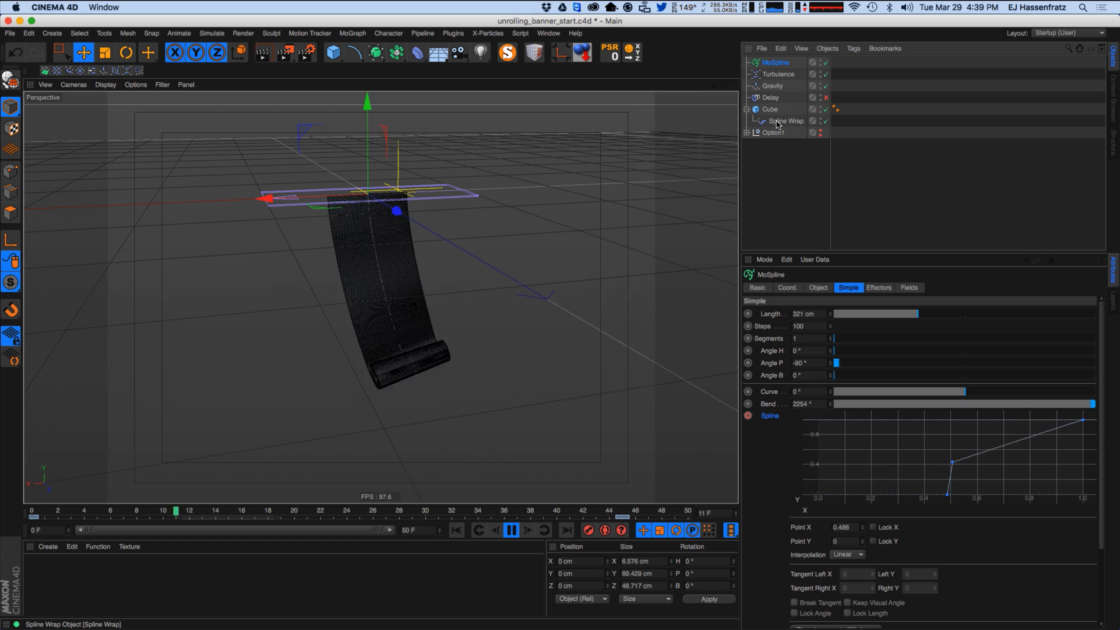
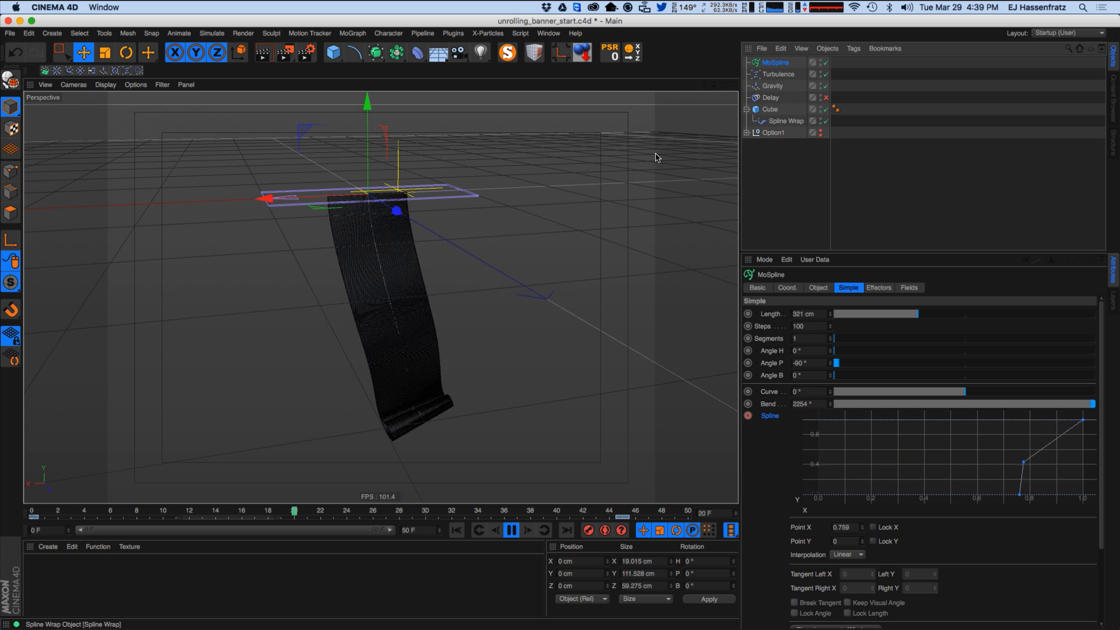
pyautogui.click(512, 530)
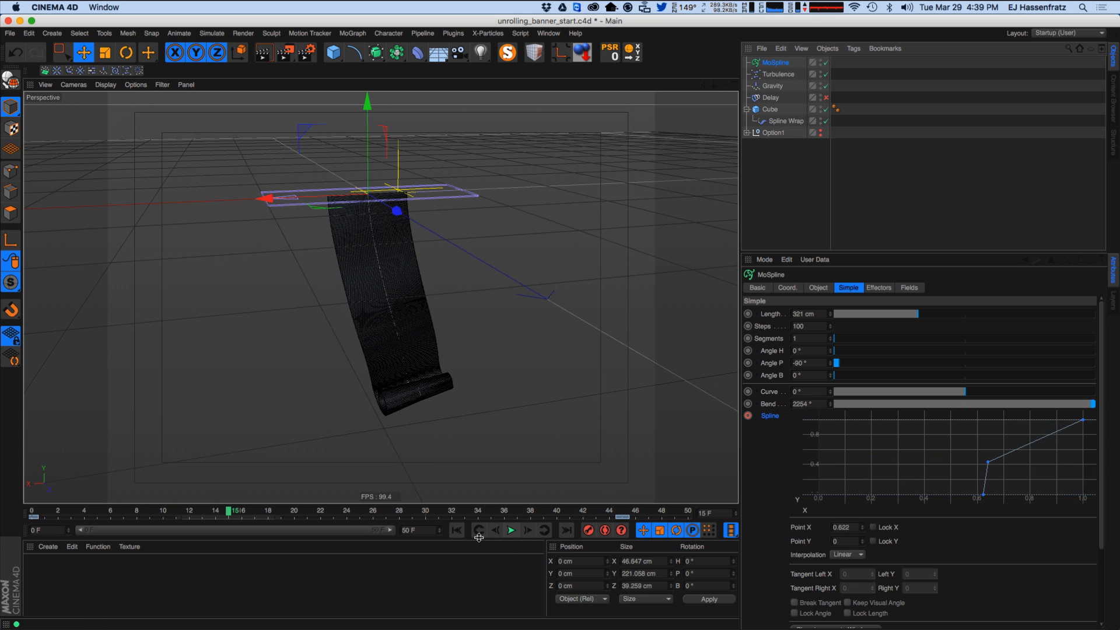
pyautogui.click(458, 531)
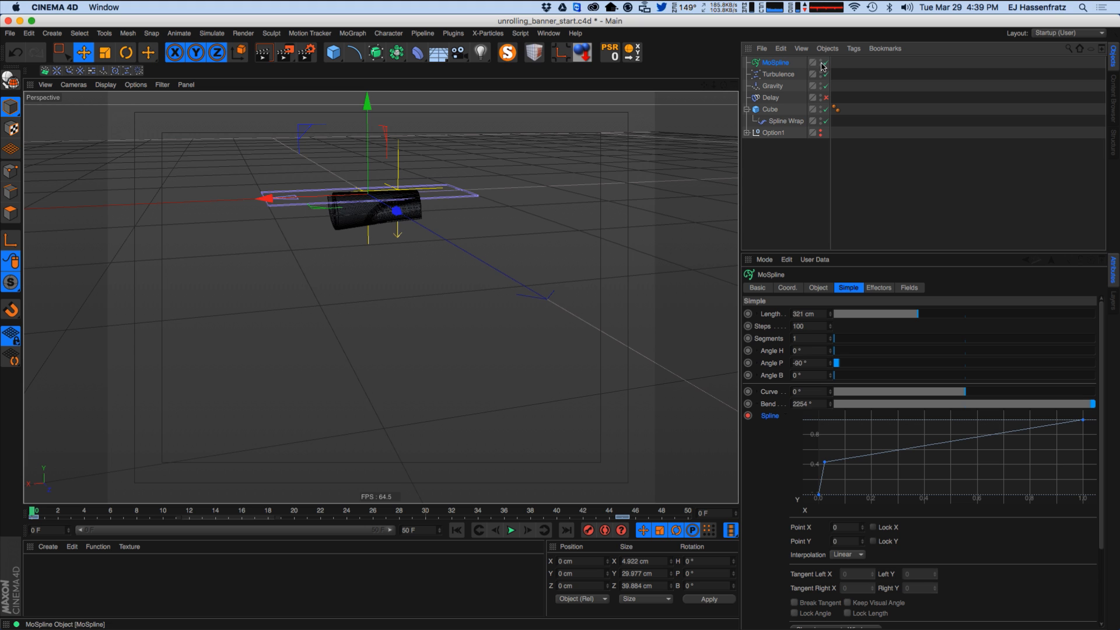
# Disable MoSpline, Turbulence, Gravity and Delay, and group them with the spline-wrapped Cube in a null.
pyautogui.click(785, 110)
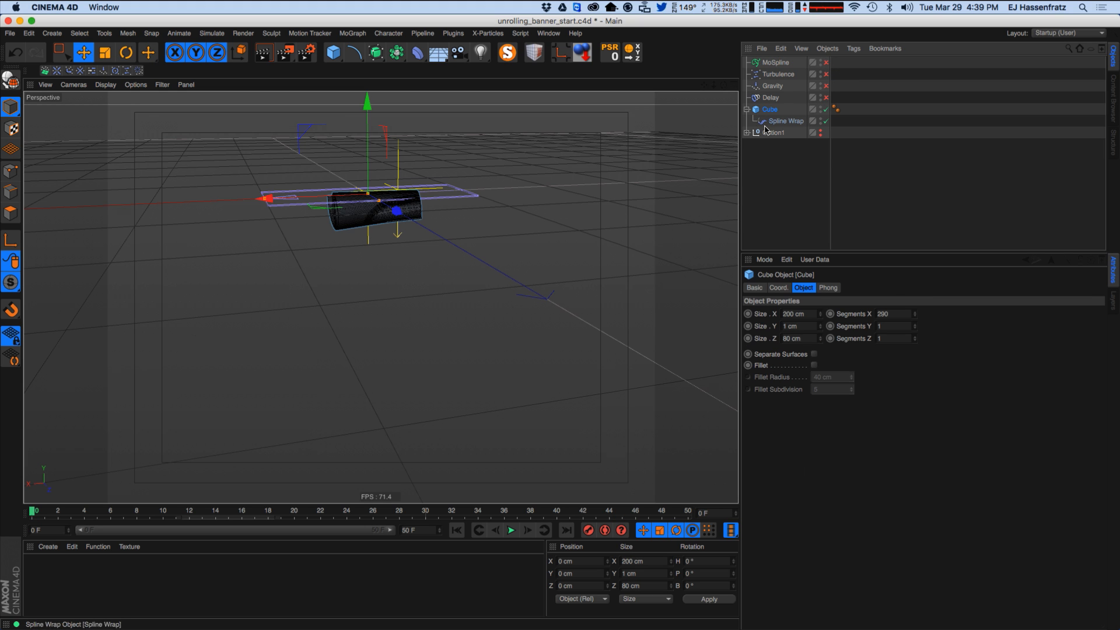
pyautogui.click(747, 133)
pyautogui.click(777, 121)
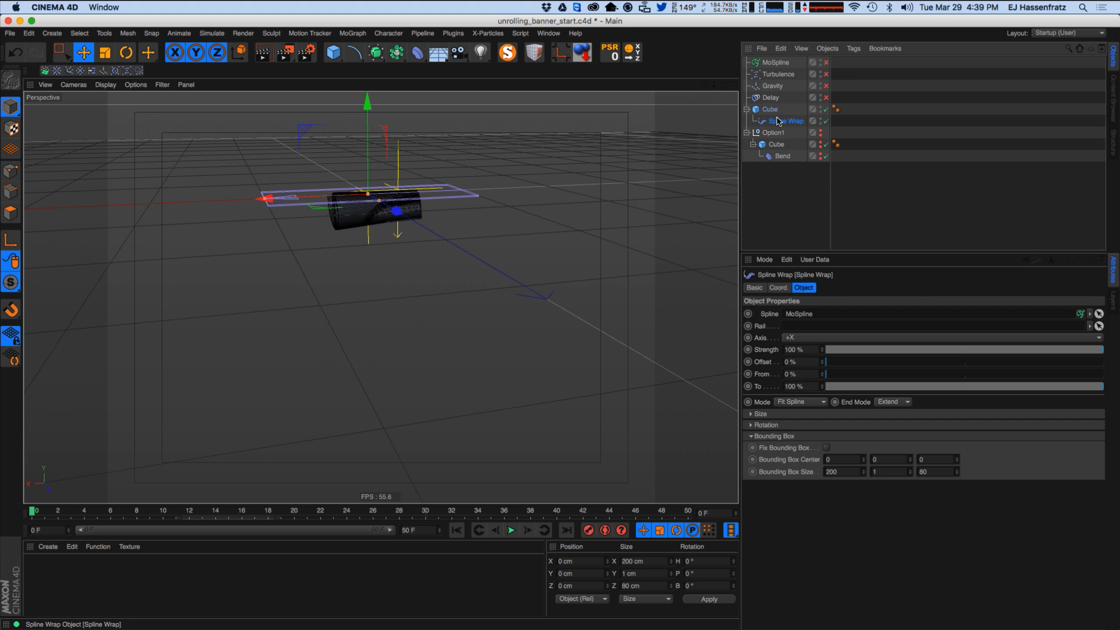
pyautogui.keyDown('shift'); pyautogui.click(775, 63); pyautogui.keyUp('shift')
pyautogui.rightClick(775, 65)
pyautogui.click(821, 442)
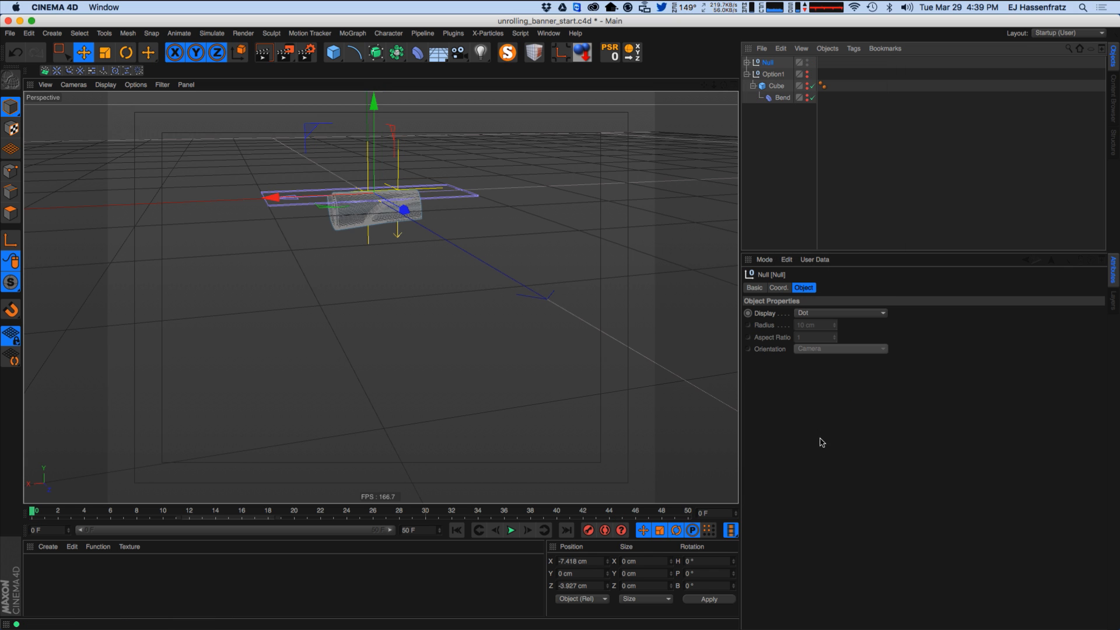
# Rename the new null Option 2 and collapse its hierarchy.
pyautogui.click(746, 62)
pyautogui.doubleClick(763, 61)
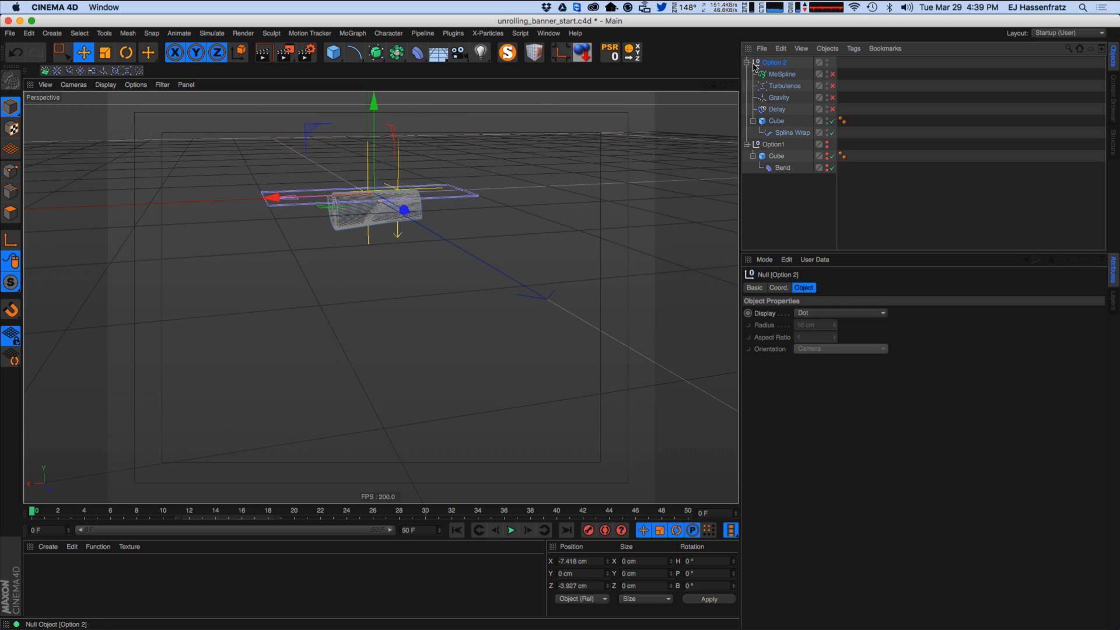
pyautogui.click(746, 62)
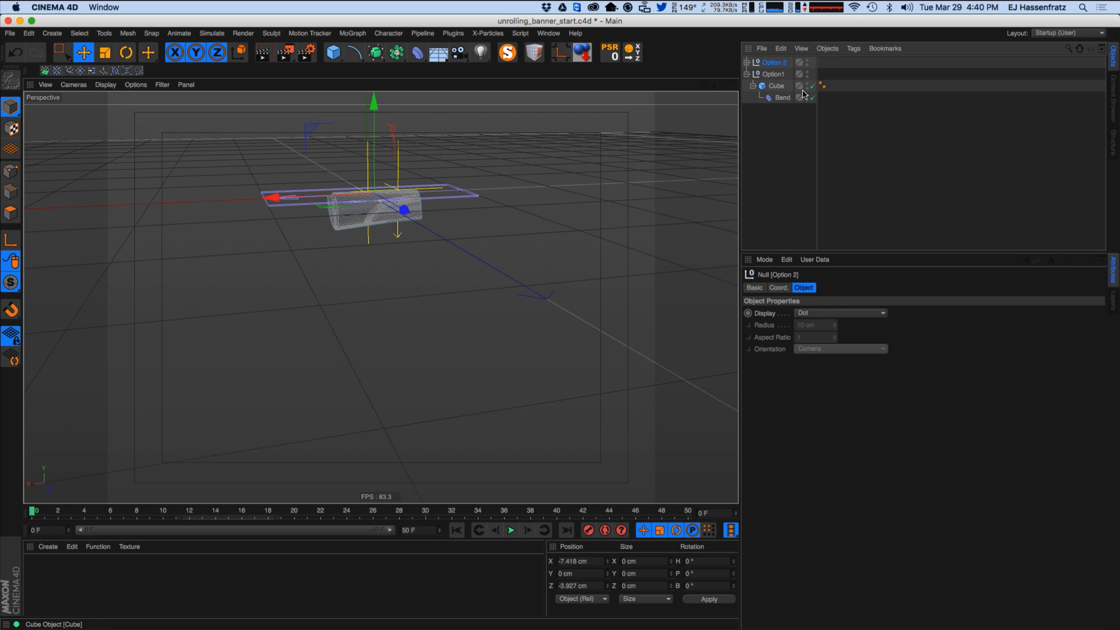
# Hide the Option 2 group, show Option1, and play its Bend deformer banner animation.
pyautogui.click(807, 61)
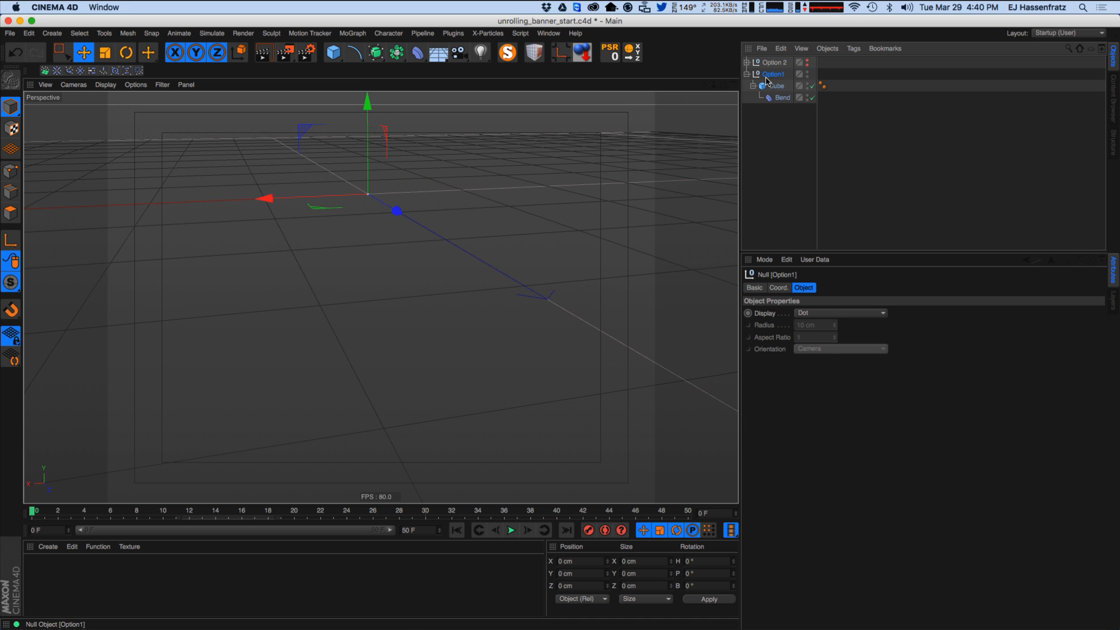
pyautogui.click(776, 86)
pyautogui.click(511, 530)
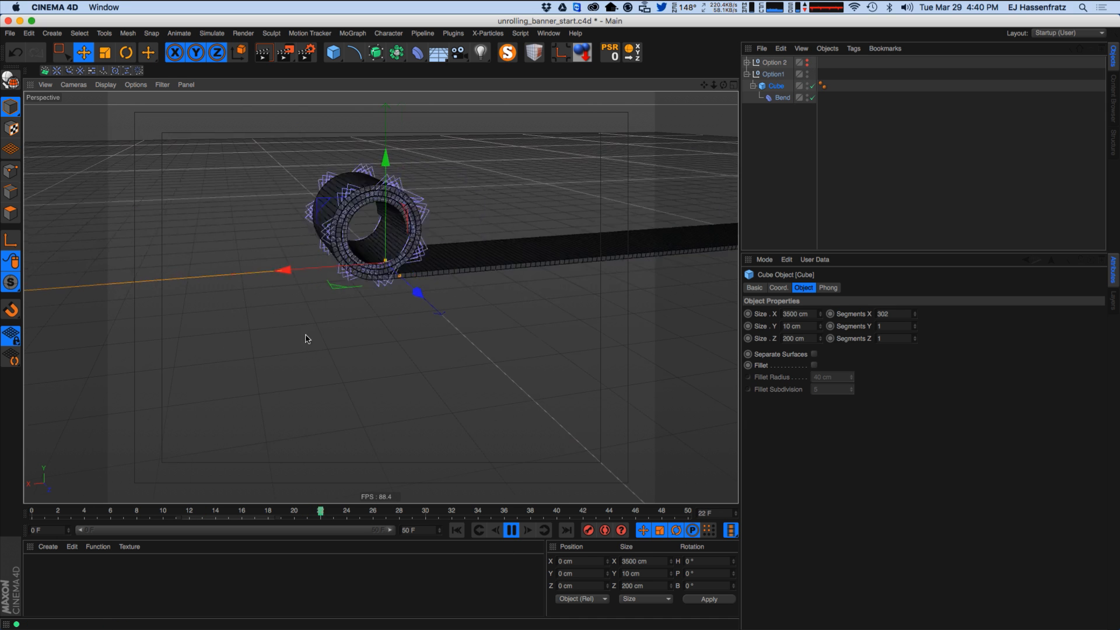
pyautogui.keyDown('alt'); pyautogui.moveTo(332, 282); pyautogui.dragTo(506, 295); pyautogui.keyUp('alt')
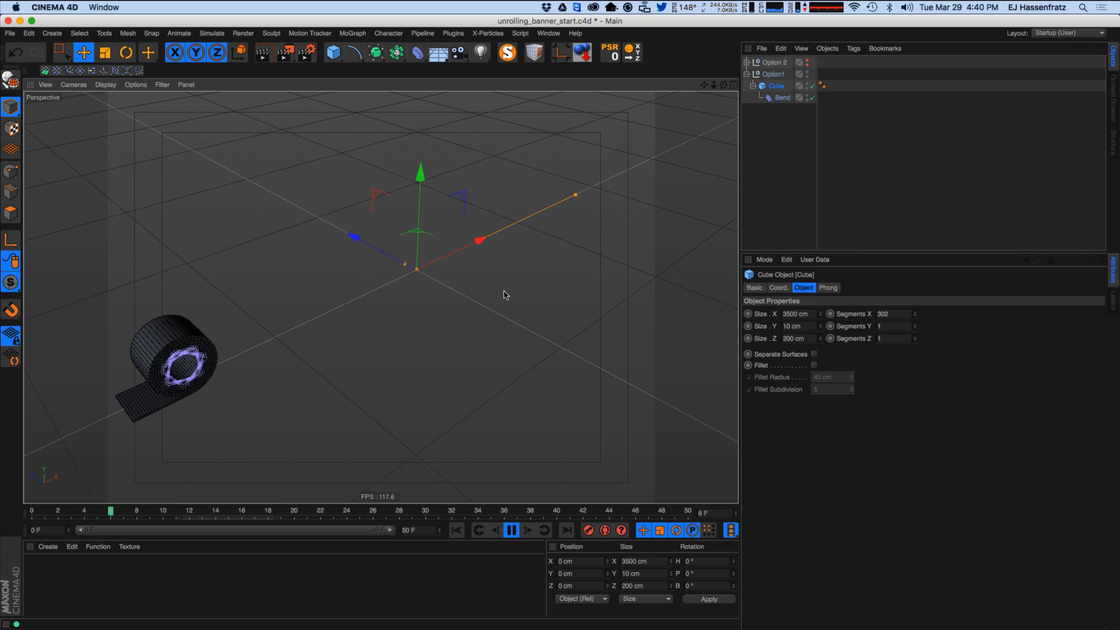
pyautogui.keyDown('alt'); pyautogui.moveTo(443, 328); pyautogui.dragTo(473, 298); pyautogui.keyUp('alt')
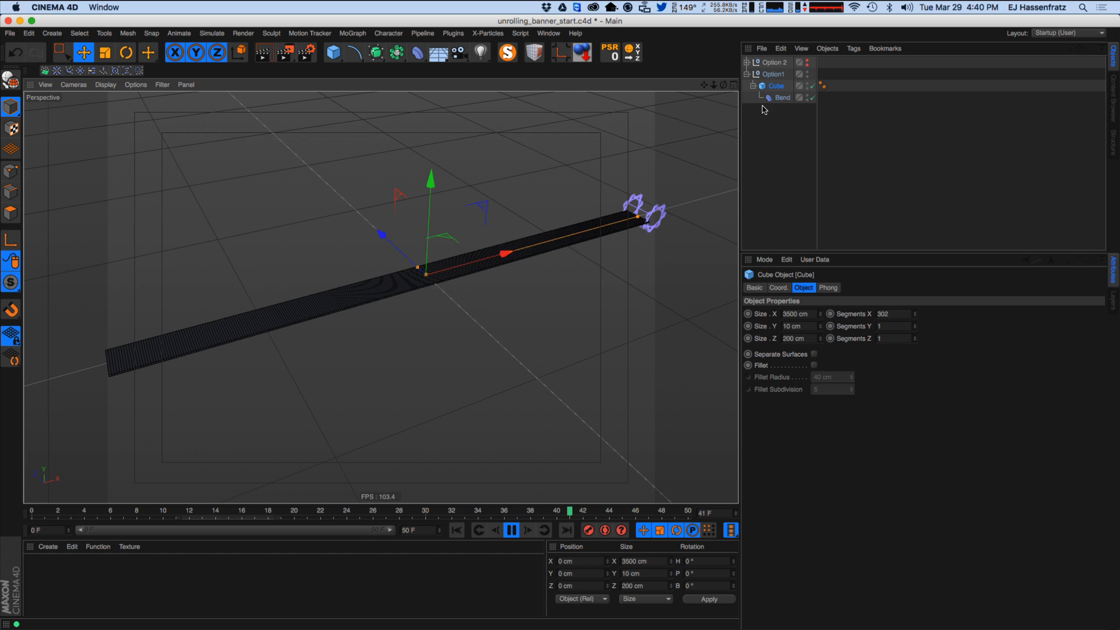
# Widen the Option1 banner by setting its Cube's Size Z to 450 cm.
pyautogui.moveTo(817, 337); pyautogui.dragTo(840, 242)
pyautogui.moveTo(822, 338); pyautogui.dragTo(838, 279)
pyautogui.moveTo(808, 339); pyautogui.dragTo(506, 353)
pyautogui.write('450')
pyautogui.press('Return')
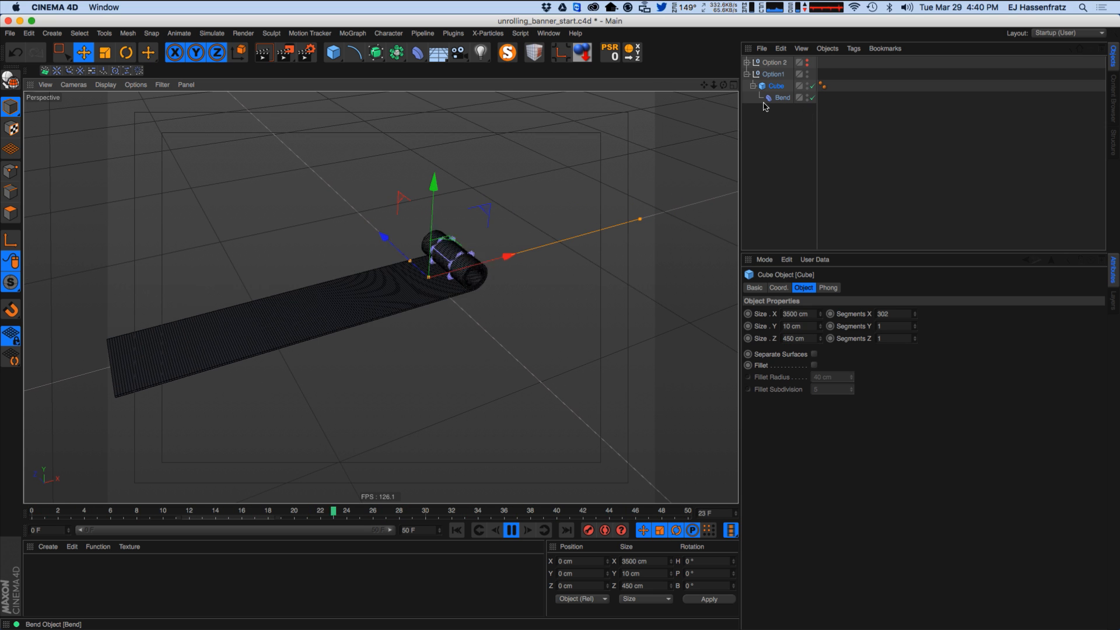
# Rewind to frame 0 and add a Delay effector as a child of the Option1 Cube, below Bend.
pyautogui.click(512, 530)
pyautogui.click(456, 529)
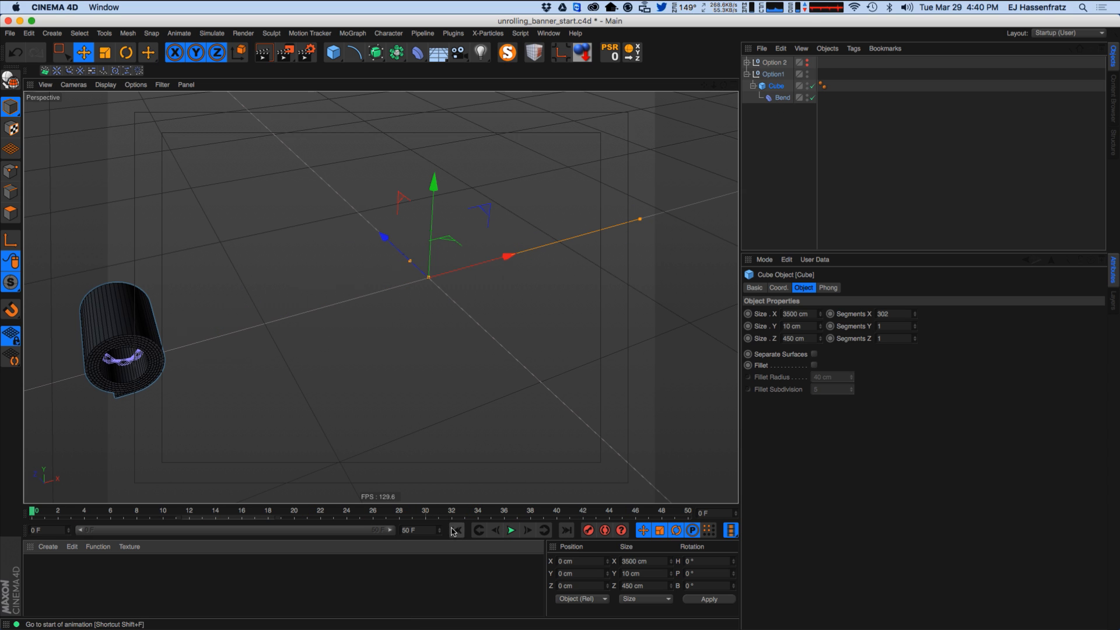
pyautogui.keyDown('alt'); pyautogui.moveTo(183, 339); pyautogui.dragTo(217, 345, button='middle'); pyautogui.keyUp('alt')
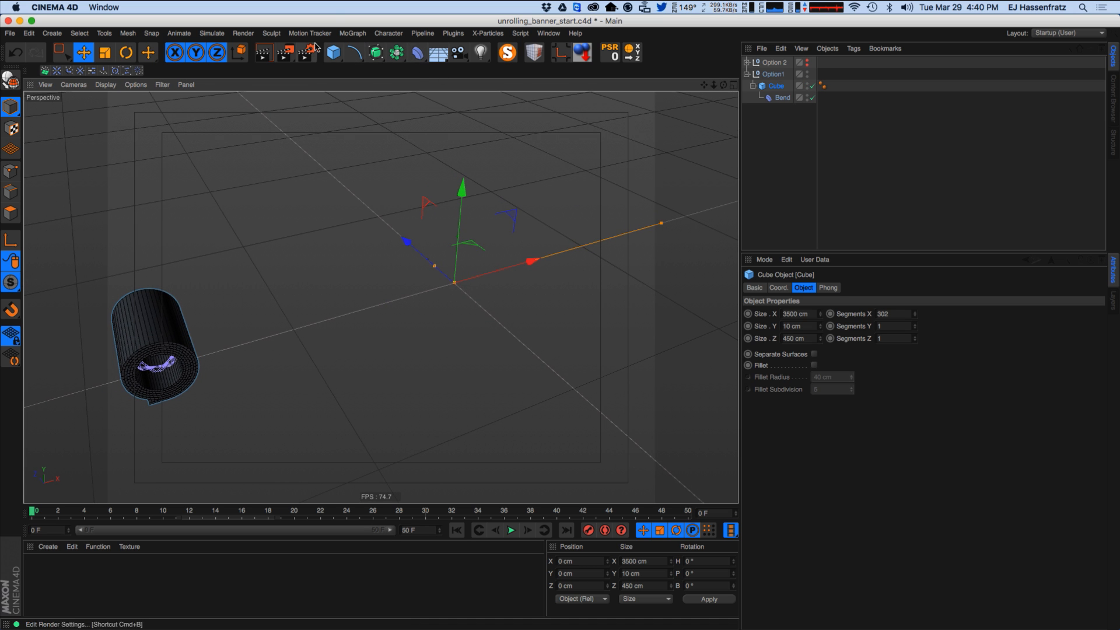
pyautogui.click(356, 35)
pyautogui.moveTo(362, 58)
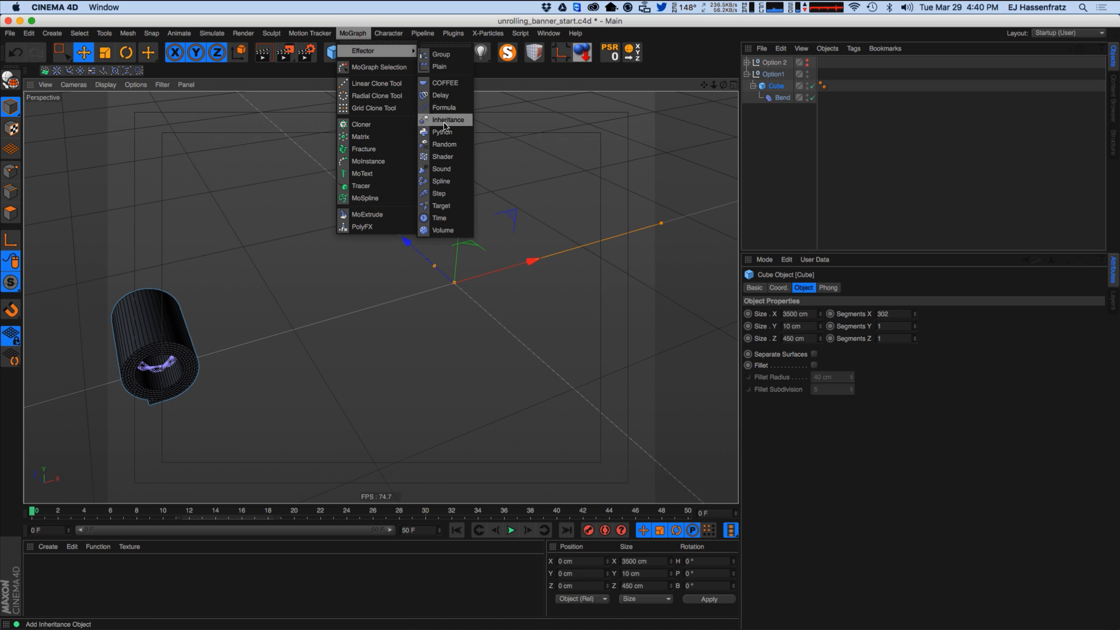
pyautogui.click(440, 95)
pyautogui.moveTo(774, 110); pyautogui.dragTo(777, 104)
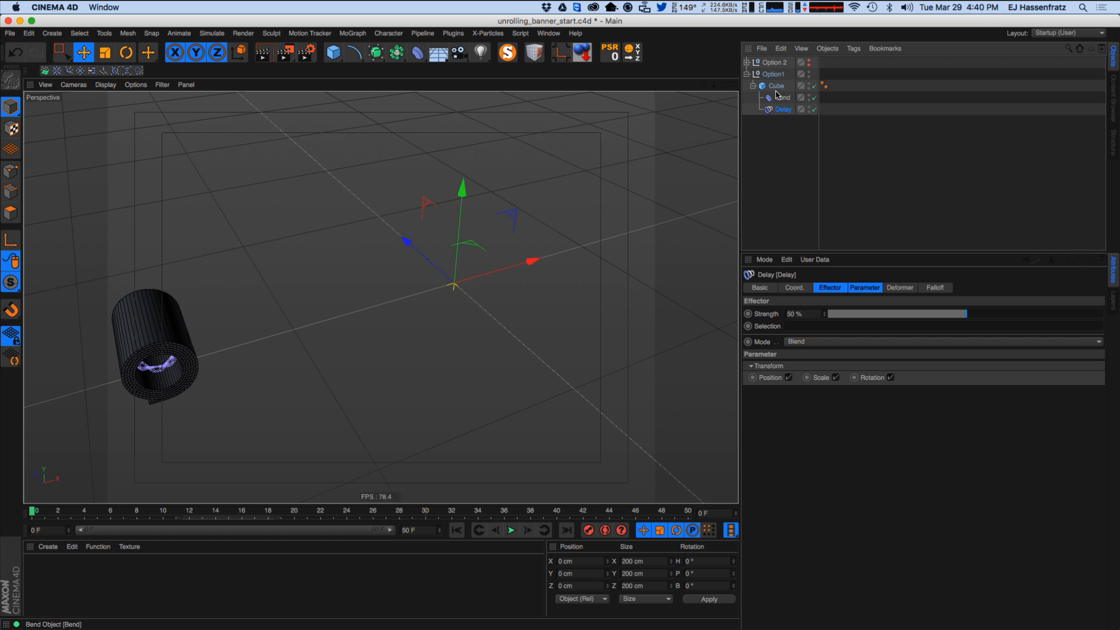
# Play the Option1 banner animation and set the Delay effector's Deformation to Point.
pyautogui.click(776, 99)
pyautogui.click(779, 111)
pyautogui.click(511, 530)
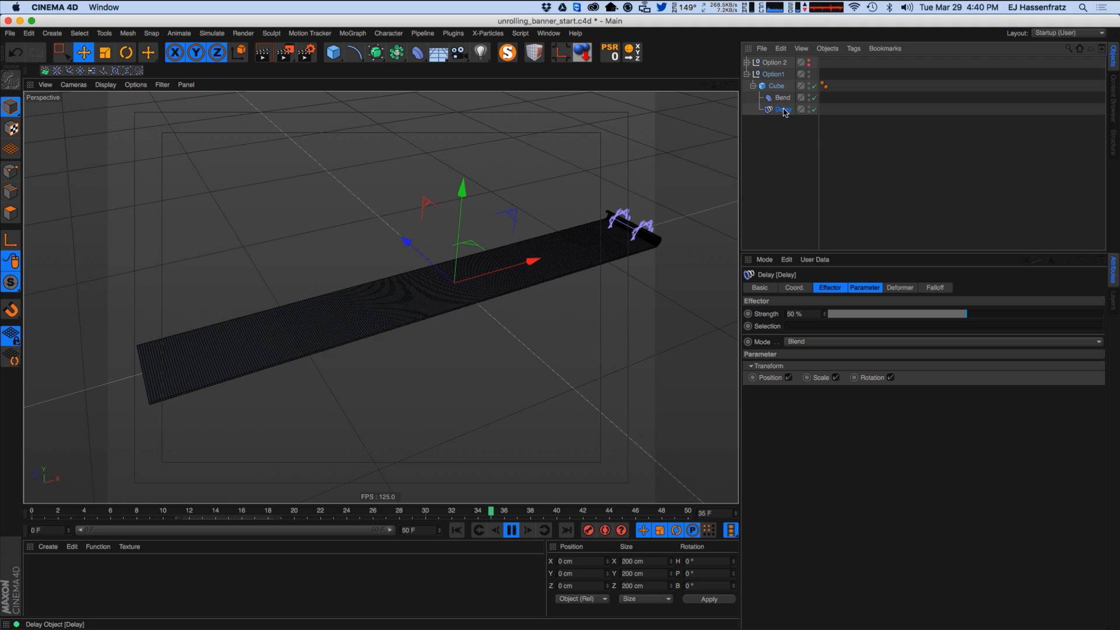
pyautogui.click(899, 287)
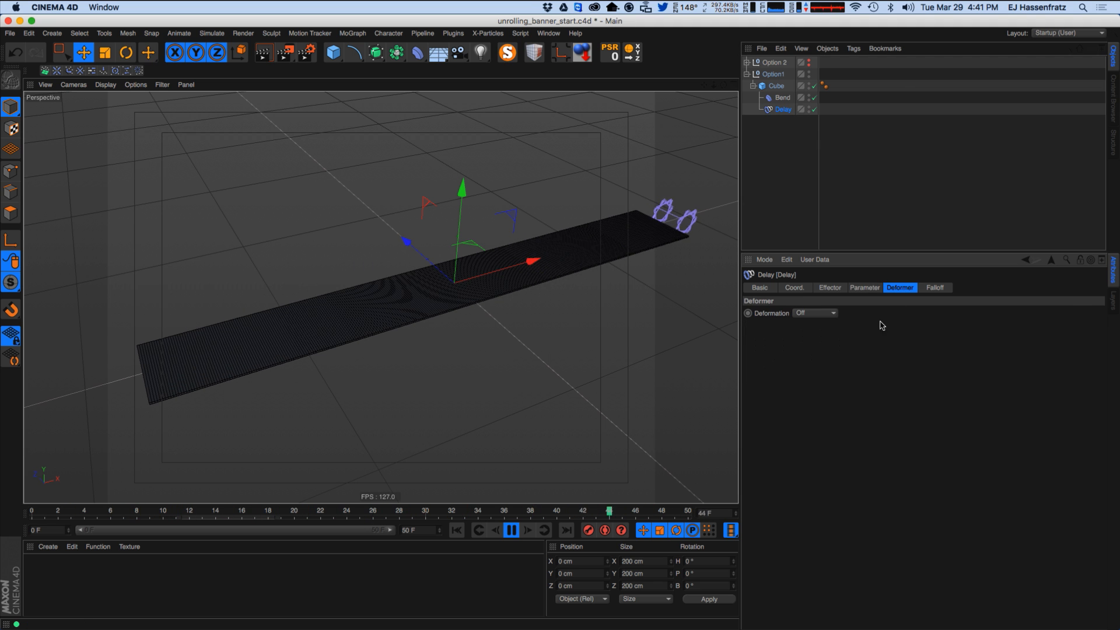
pyautogui.click(810, 313)
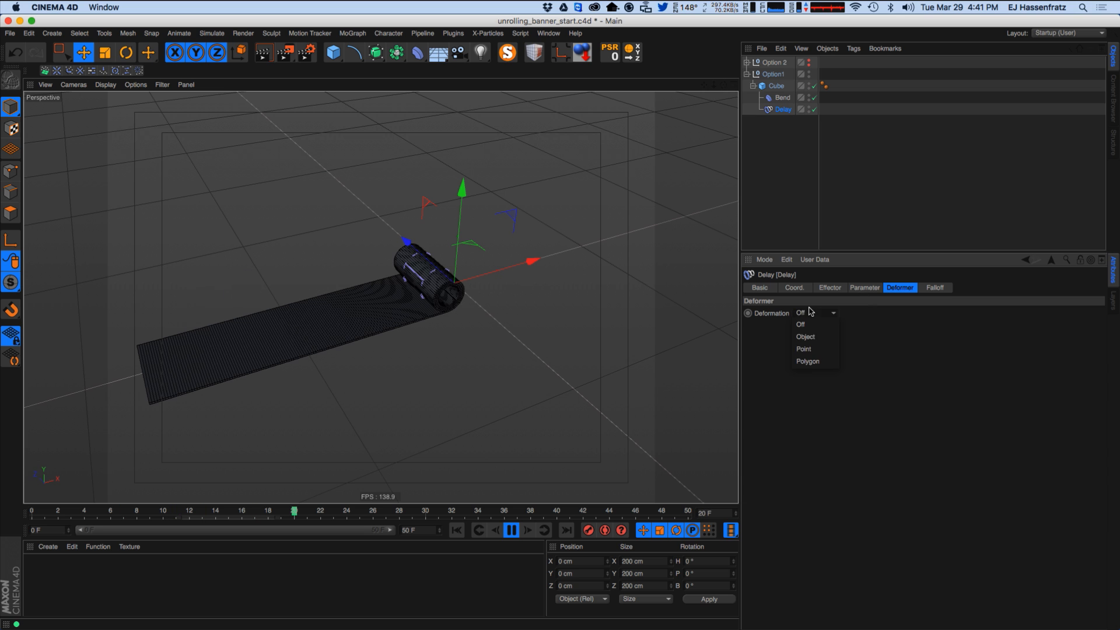
pyautogui.click(823, 348)
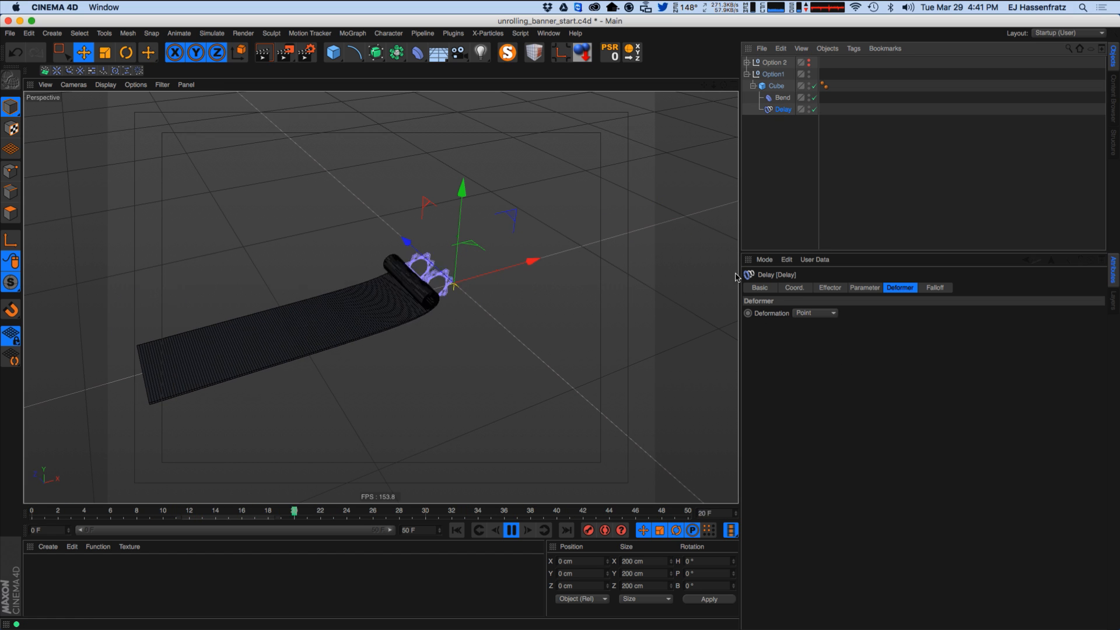
# Set the Delay effector's Mode to Spring and view the unrolling banner from several angles.
pyautogui.click(830, 288)
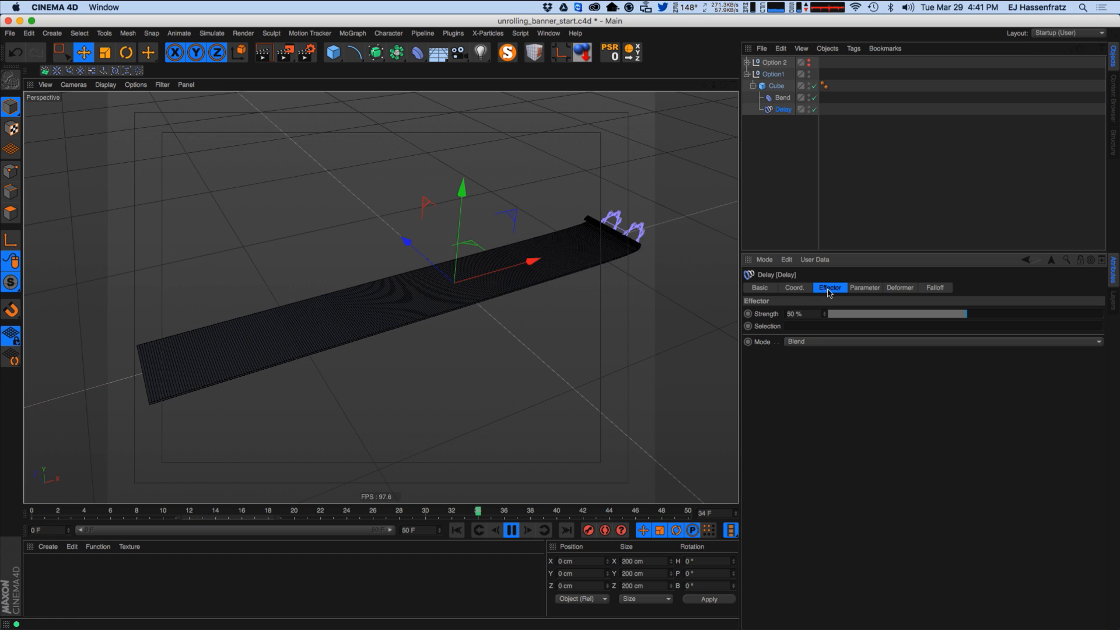
pyautogui.click(832, 341)
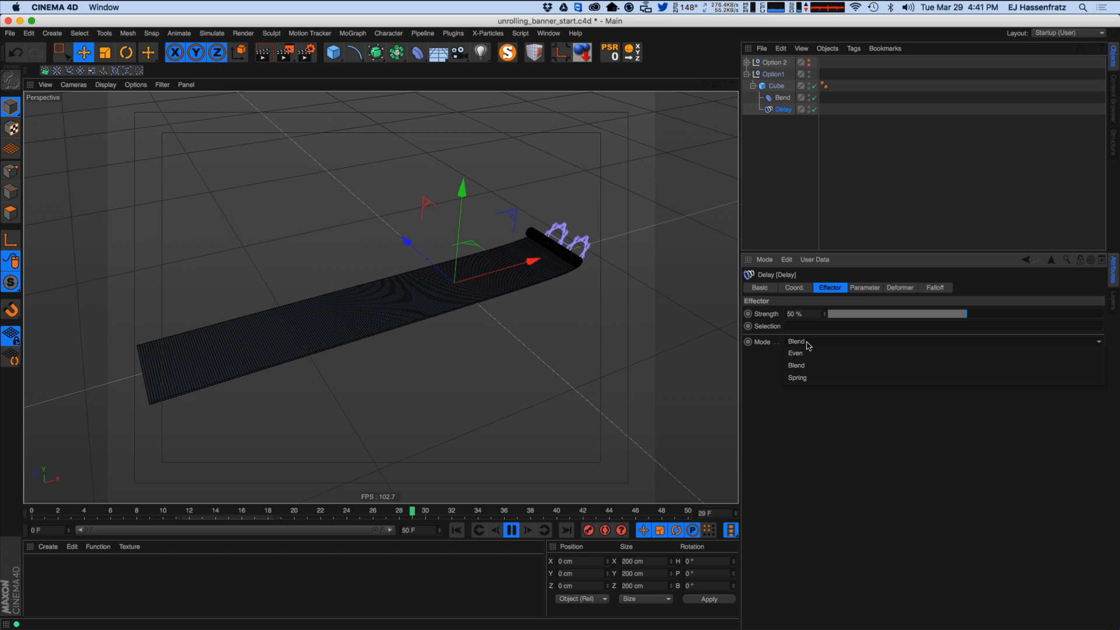
pyautogui.click(805, 377)
pyautogui.keyDown('alt'); pyautogui.moveTo(493, 315); pyautogui.dragTo(422, 281); pyautogui.keyUp('alt')
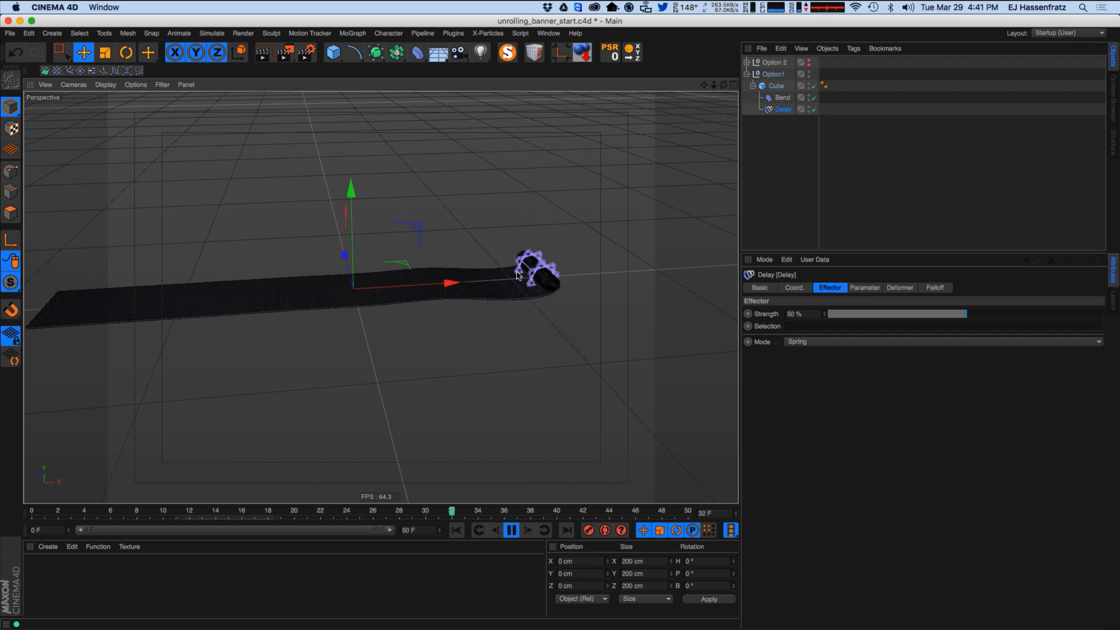
pyautogui.click(900, 288)
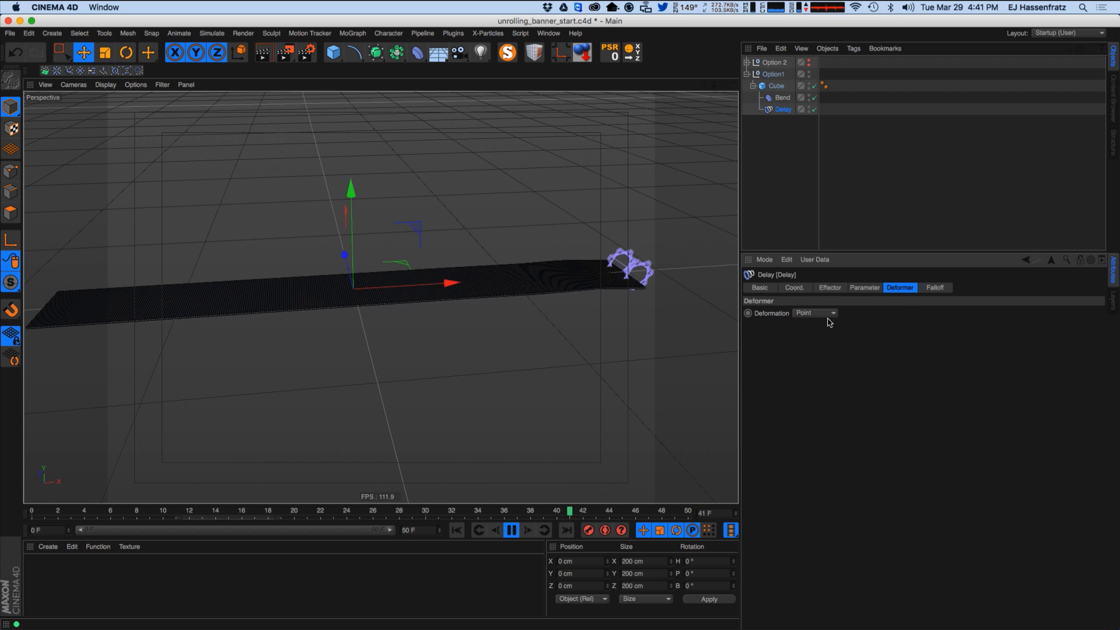
pyautogui.keyDown('alt'); pyautogui.moveTo(584, 302); pyautogui.dragTo(411, 301); pyautogui.keyUp('alt')
pyautogui.keyDown('alt'); pyautogui.moveTo(408, 302); pyautogui.dragTo(468, 295, button='middle'); pyautogui.keyUp('alt')
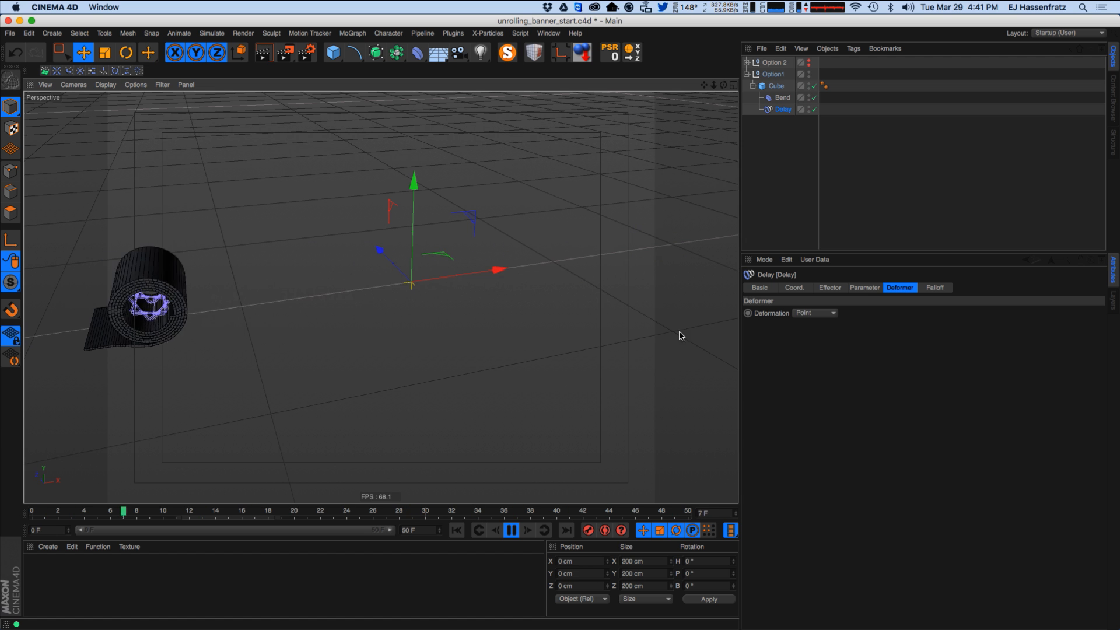
pyautogui.keyDown('alt'); pyautogui.moveTo(426, 276); pyautogui.dragTo(416, 336); pyautogui.keyUp('alt')
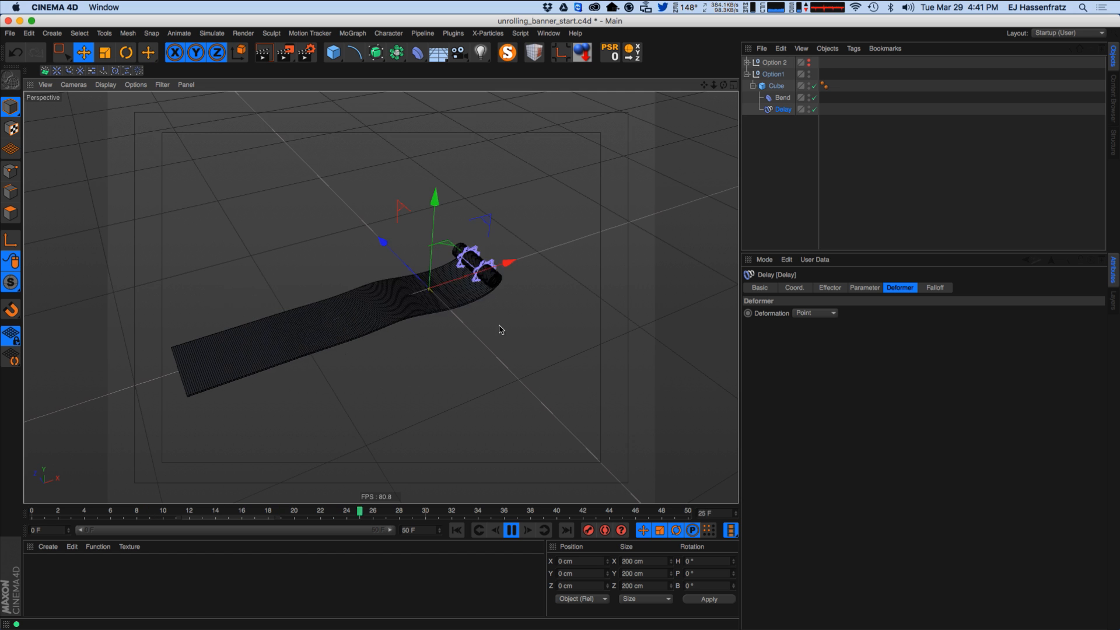
pyautogui.keyDown('alt'); pyautogui.moveTo(485, 325); pyautogui.dragTo(425, 325); pyautogui.keyUp('alt')
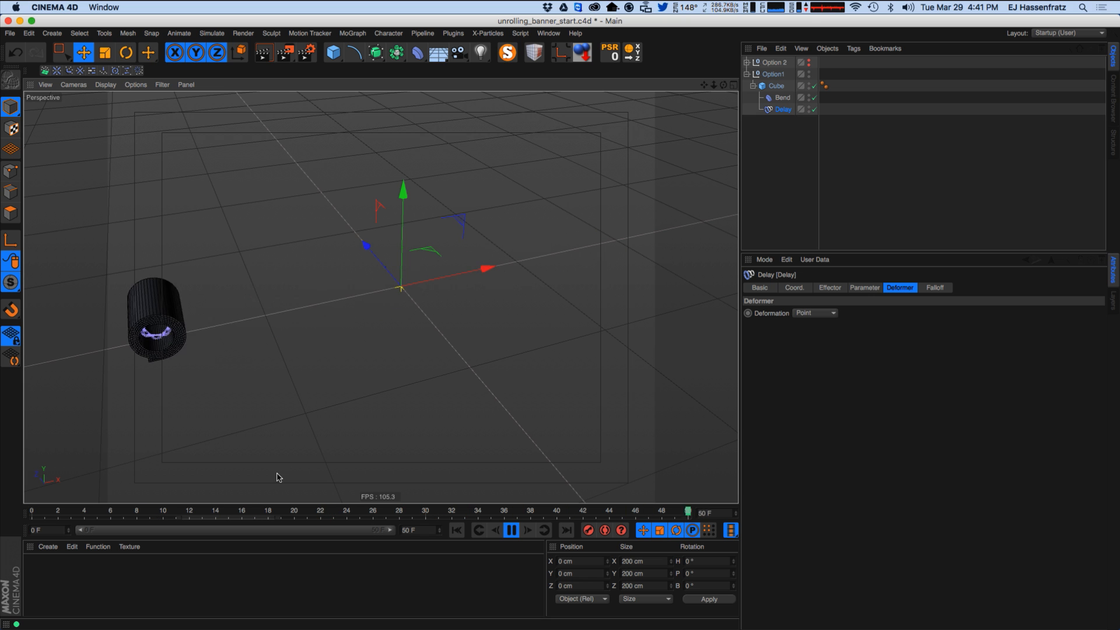
# Unhide the Option 2 group, rewind to frame 0, and replay the Option1 banner with its Bend and Delay.
pyautogui.click(808, 66)
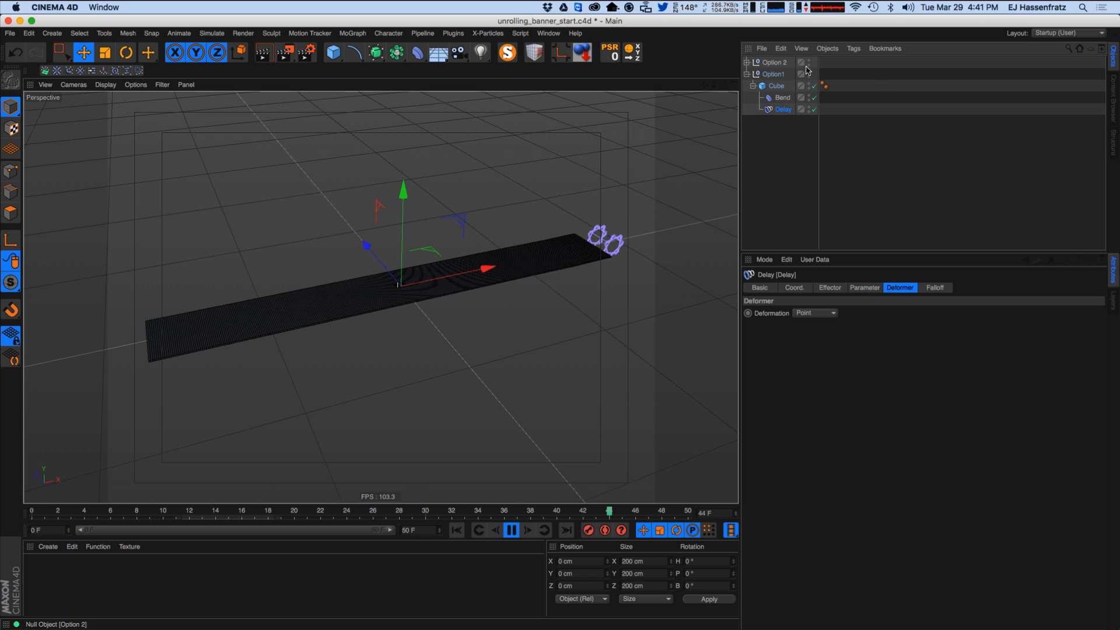
pyautogui.click(747, 74)
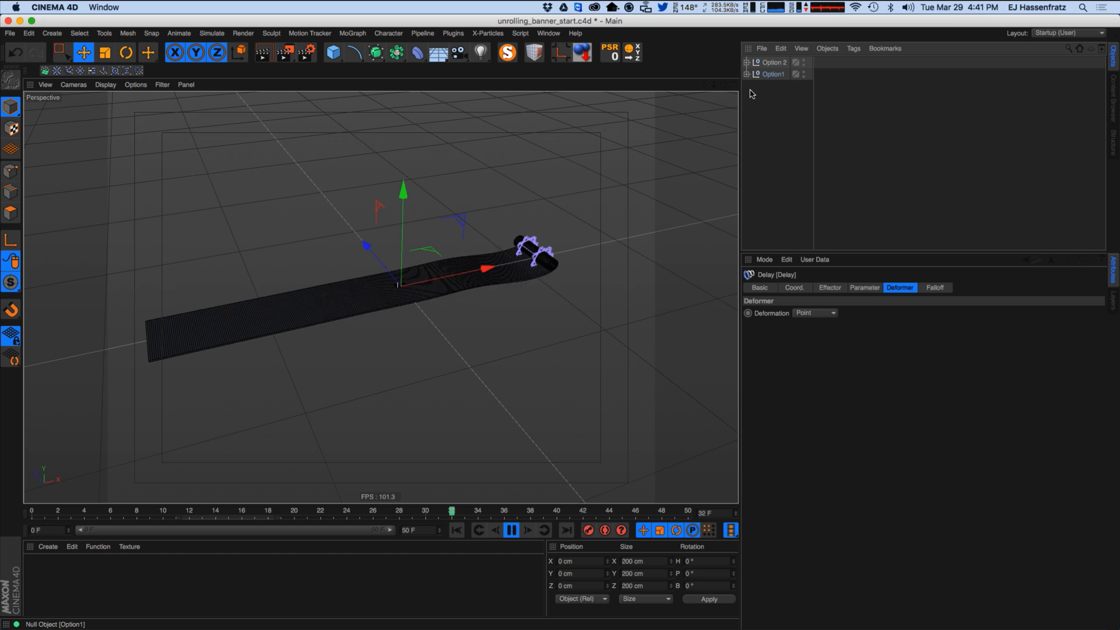
pyautogui.click(457, 530)
pyautogui.click(746, 74)
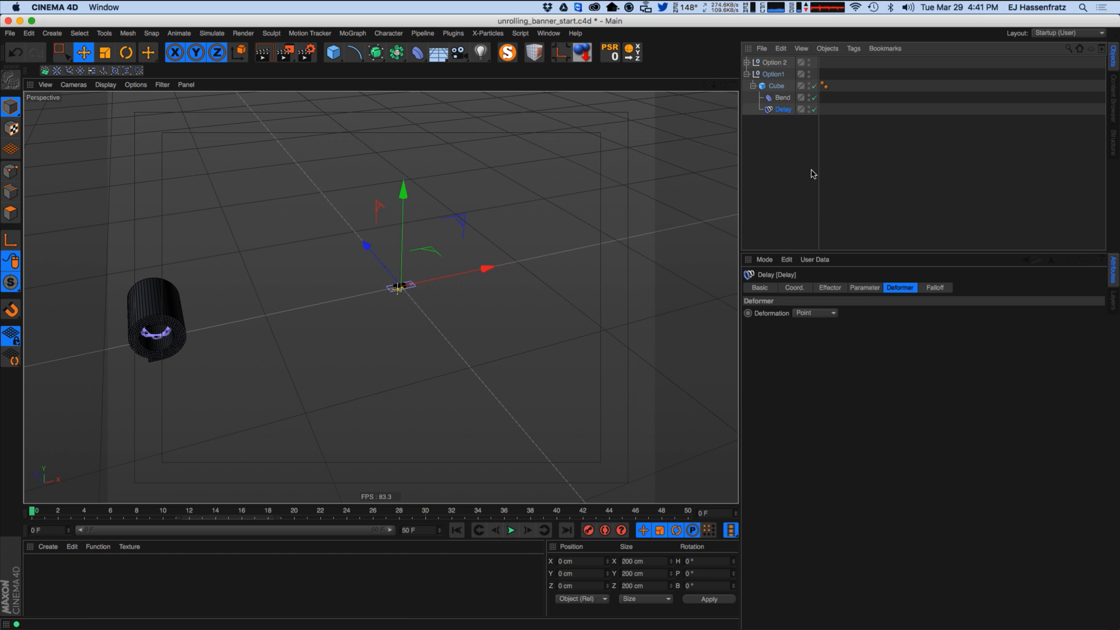
pyautogui.click(783, 98)
pyautogui.click(511, 531)
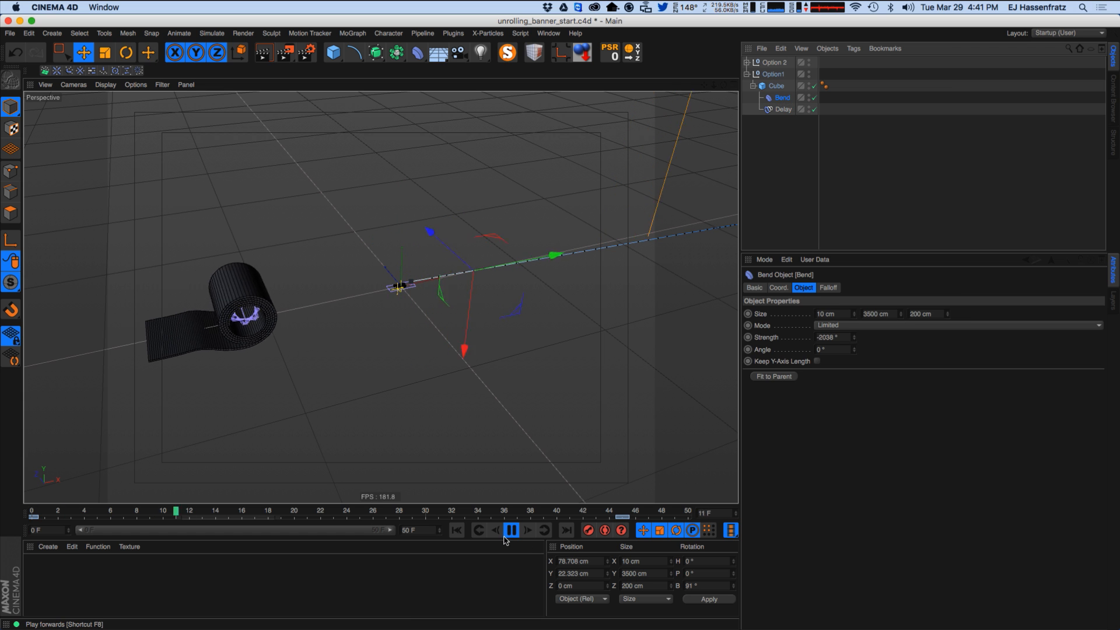
pyautogui.click(782, 109)
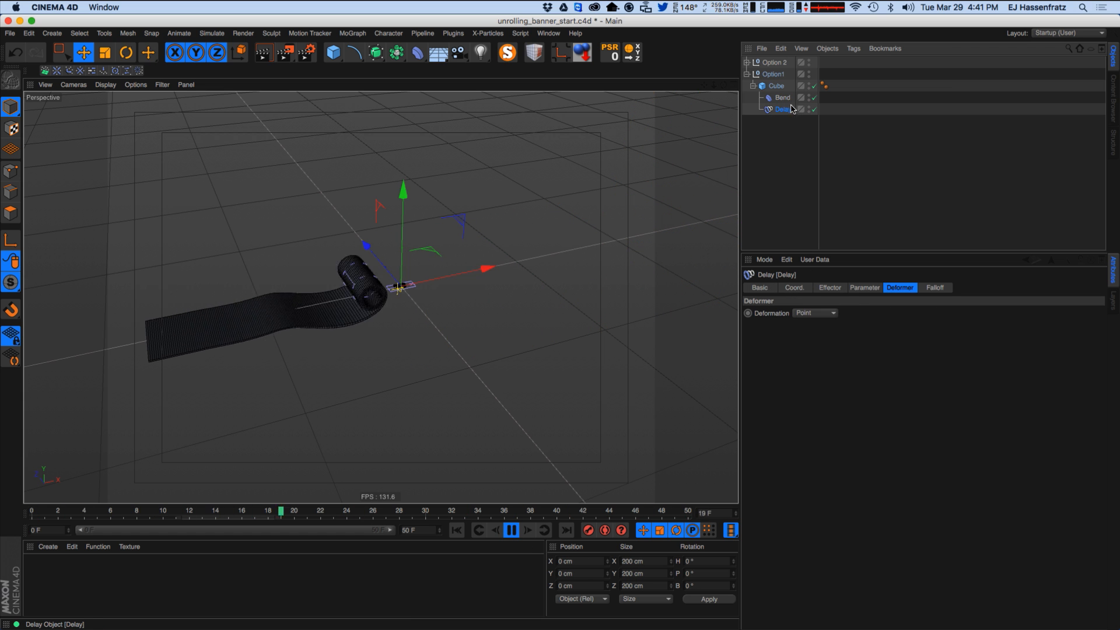
# Hide the Option1 group, expand Option 2, and enable its MoSpline, Turbulence and Gravity objects.
pyautogui.click(803, 72)
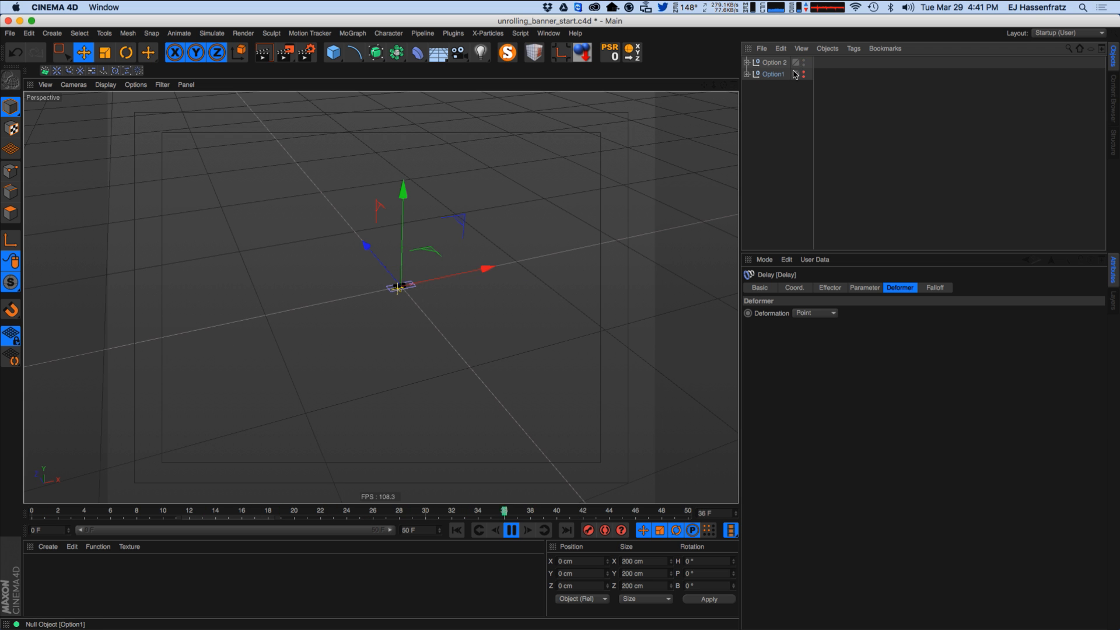
pyautogui.click(746, 63)
pyautogui.keyDown('alt'); pyautogui.moveTo(385, 297); pyautogui.dragTo(496, 274, button='right'); pyautogui.keyUp('alt')
pyautogui.keyDown('alt'); pyautogui.moveTo(457, 252); pyautogui.dragTo(396, 278, button='middle'); pyautogui.keyUp('alt')
pyautogui.keyDown('alt'); pyautogui.moveTo(395, 278); pyautogui.dragTo(514, 277); pyautogui.keyUp('alt')
pyautogui.moveTo(832, 74); pyautogui.dragTo(833, 109)
pyautogui.keyDown('alt'); pyautogui.moveTo(407, 280); pyautogui.dragTo(374, 277); pyautogui.keyUp('alt')
# Delete the Delay effector from the Option 2 group.
pyautogui.click(762, 107)
pyautogui.press('Delete')
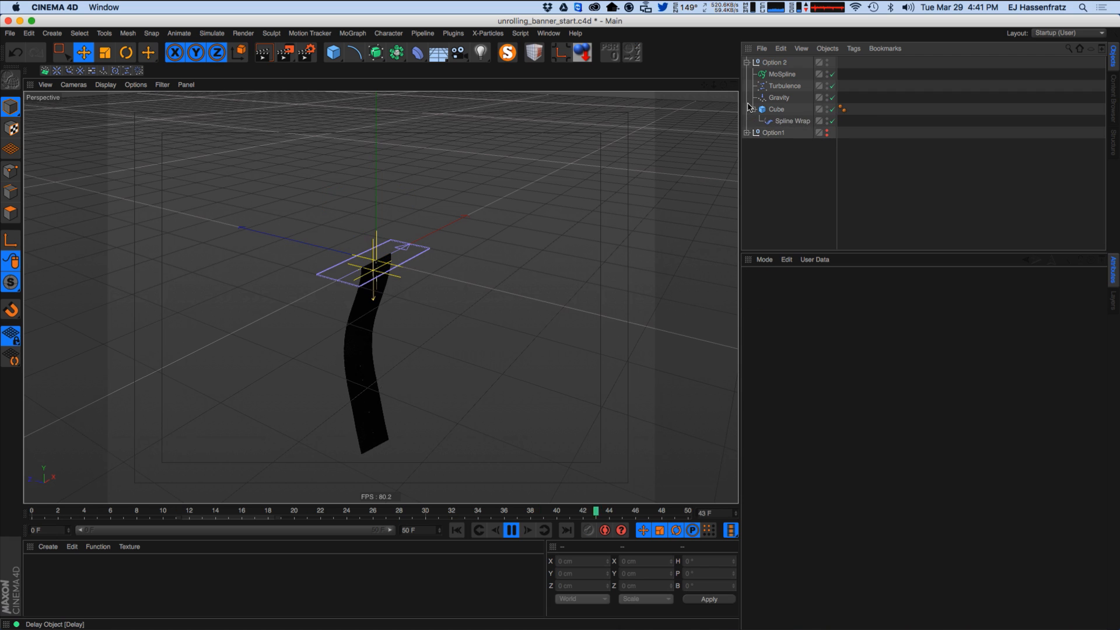
pyautogui.keyDown('alt'); pyautogui.moveTo(302, 282); pyautogui.dragTo(350, 270); pyautogui.keyUp('alt')
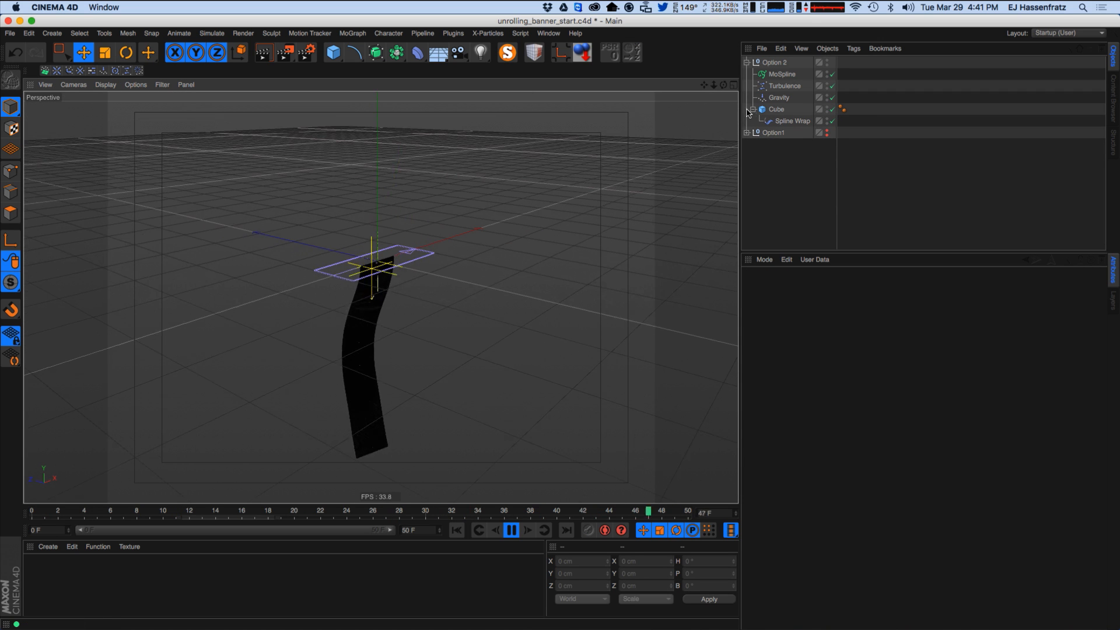
# Examine the Option 2 Cube and MoSpline settings, including the MoSpline's effectors and fields, while the animation plays.
pyautogui.click(775, 86)
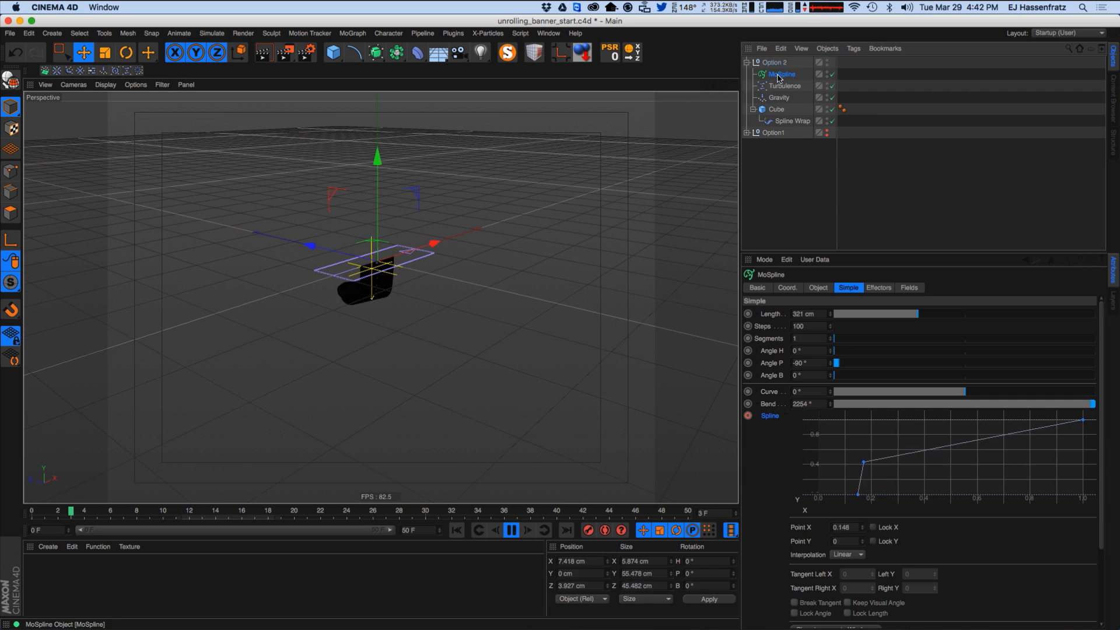
pyautogui.click(785, 110)
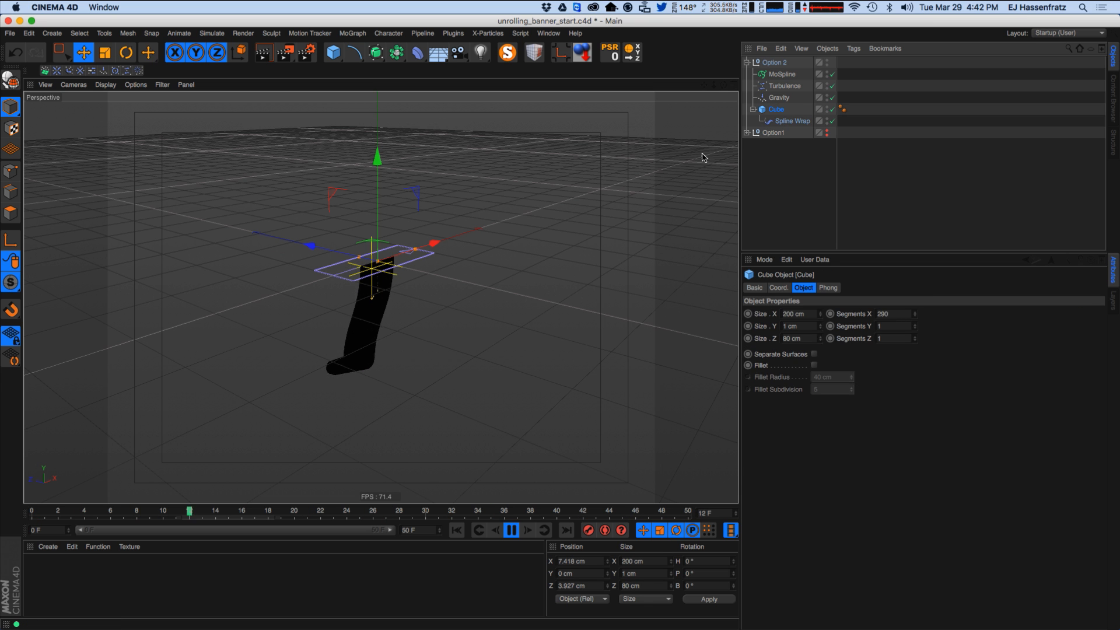
pyautogui.keyDown('alt'); pyautogui.moveTo(426, 309); pyautogui.dragTo(432, 277); pyautogui.keyUp('alt')
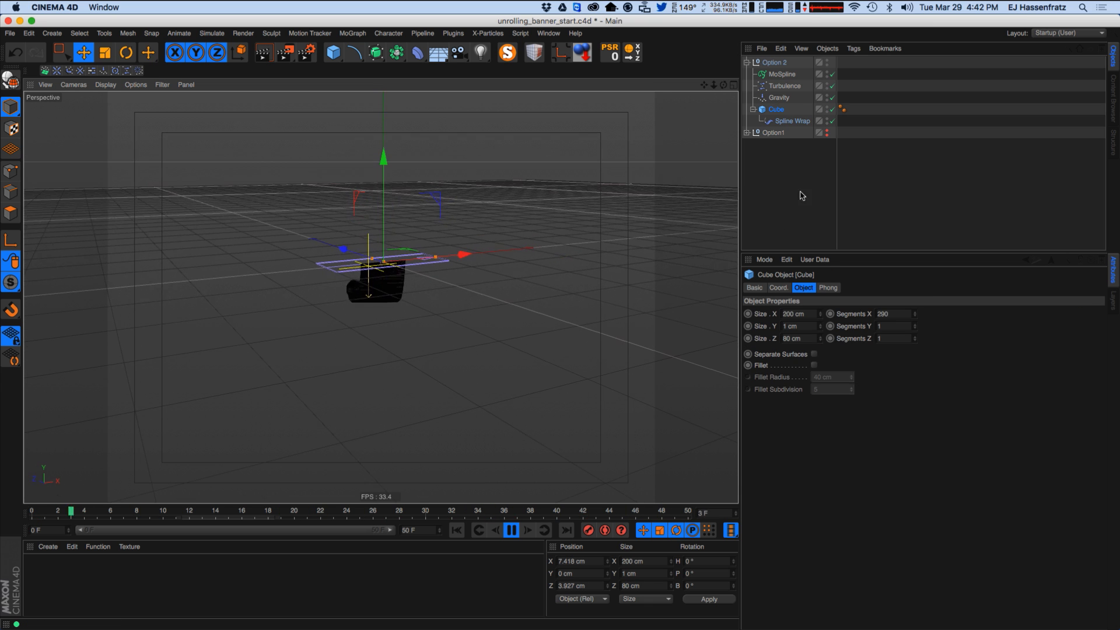
pyautogui.click(780, 97)
pyautogui.click(776, 110)
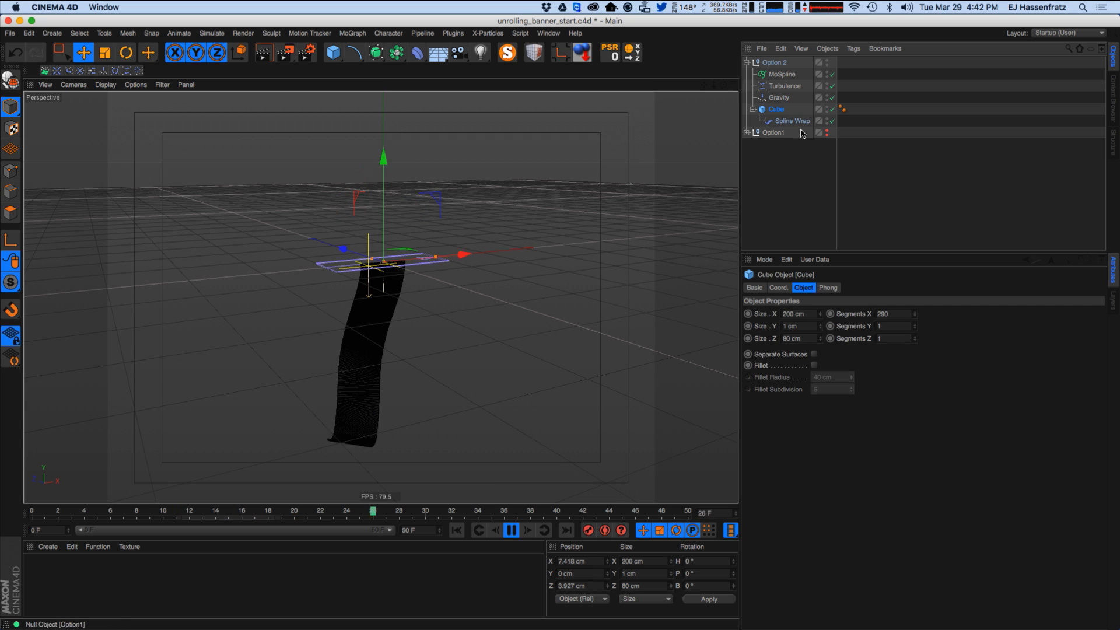
pyautogui.click(782, 74)
pyautogui.click(860, 288)
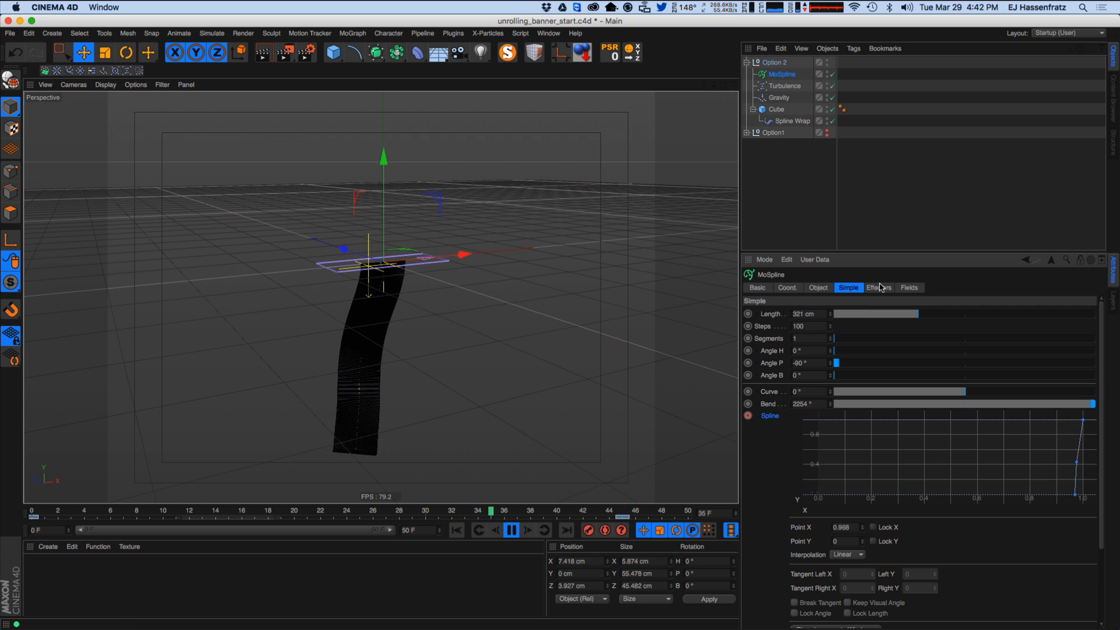
pyautogui.click(869, 288)
pyautogui.click(909, 287)
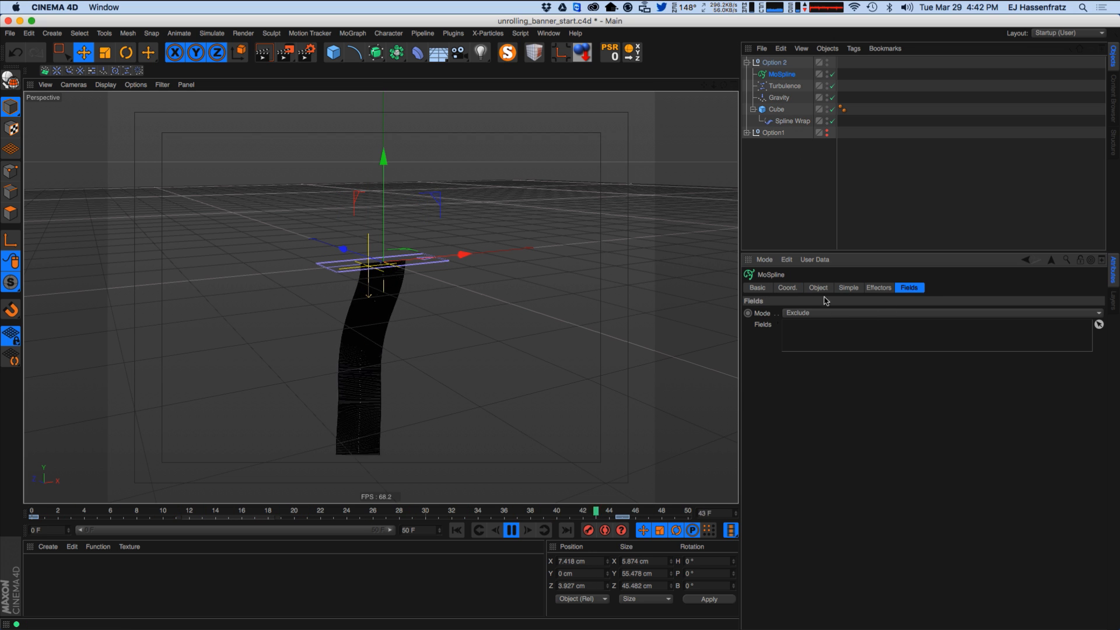
# Set the Turbulence object's Scale to 24.57 %.
pyautogui.keyDown('alt'); pyautogui.moveTo(342, 342); pyautogui.dragTo(360, 324); pyautogui.keyUp('alt')
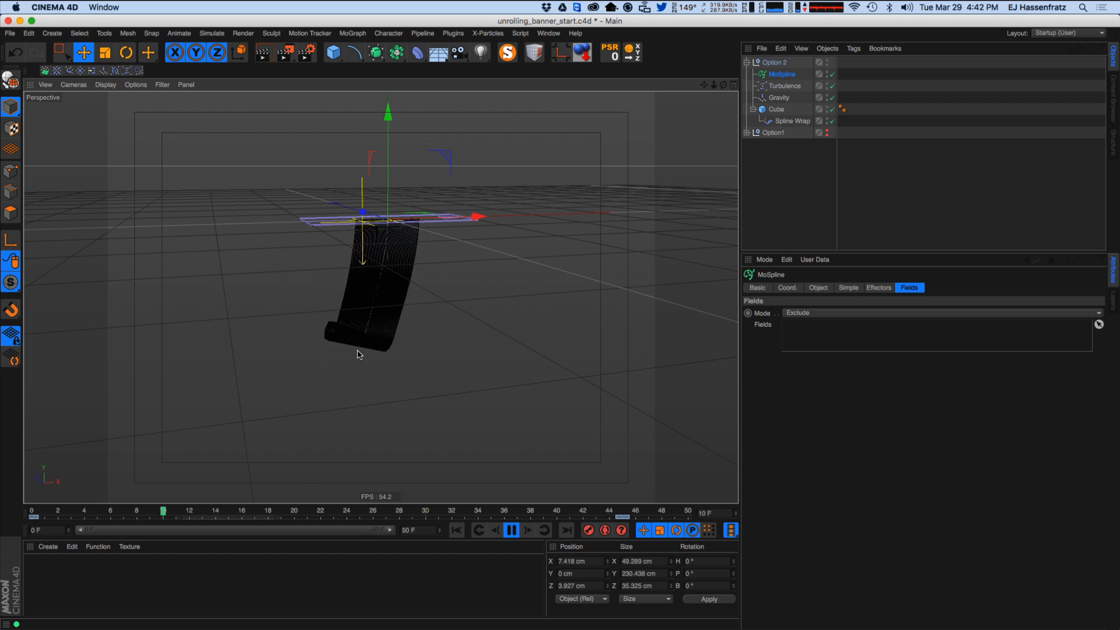
pyautogui.keyDown('alt'); pyautogui.moveTo(485, 281); pyautogui.dragTo(350, 275); pyautogui.keyUp('alt')
pyautogui.click(785, 85)
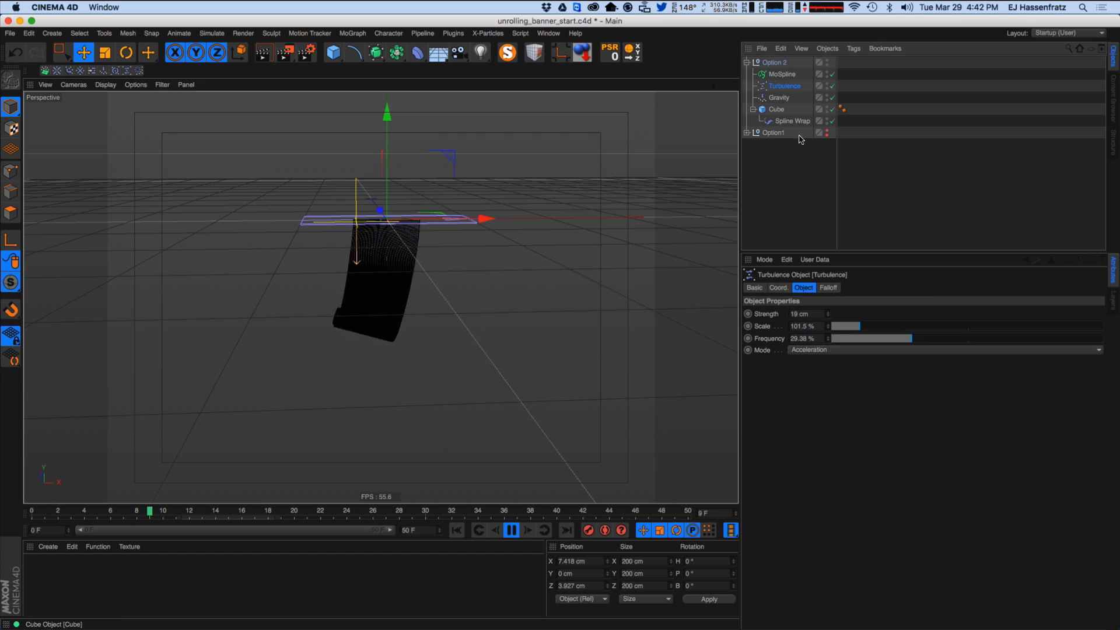
pyautogui.moveTo(844, 328); pyautogui.dragTo(838, 332)
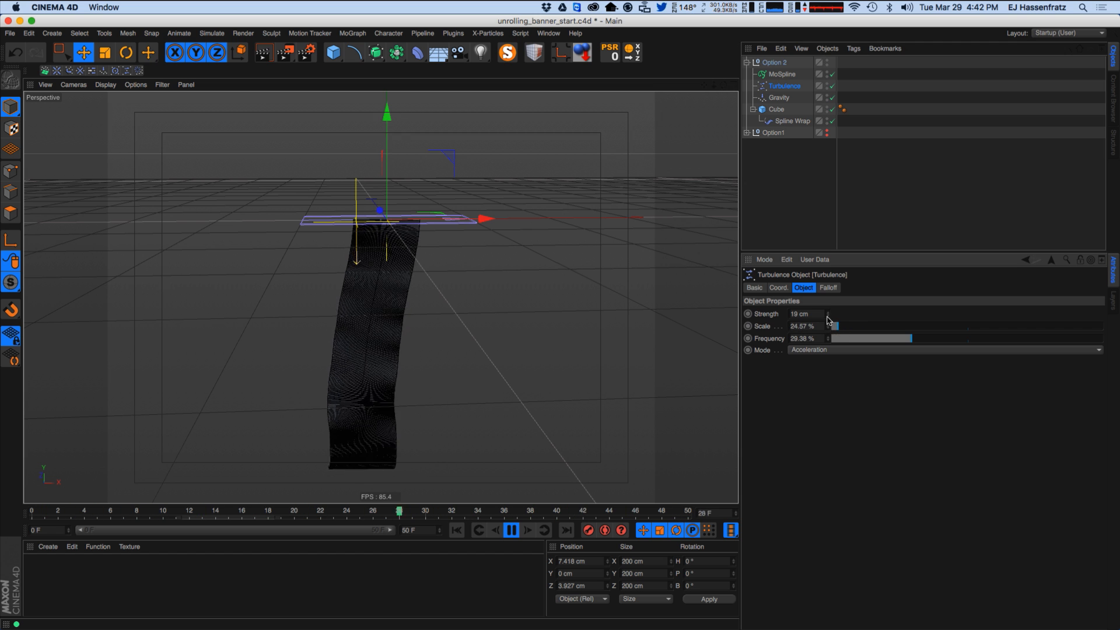
# Set the Gravity object's Acceleration to 252.53 cm and view the hanging banner from another angle.
pyautogui.click(779, 98)
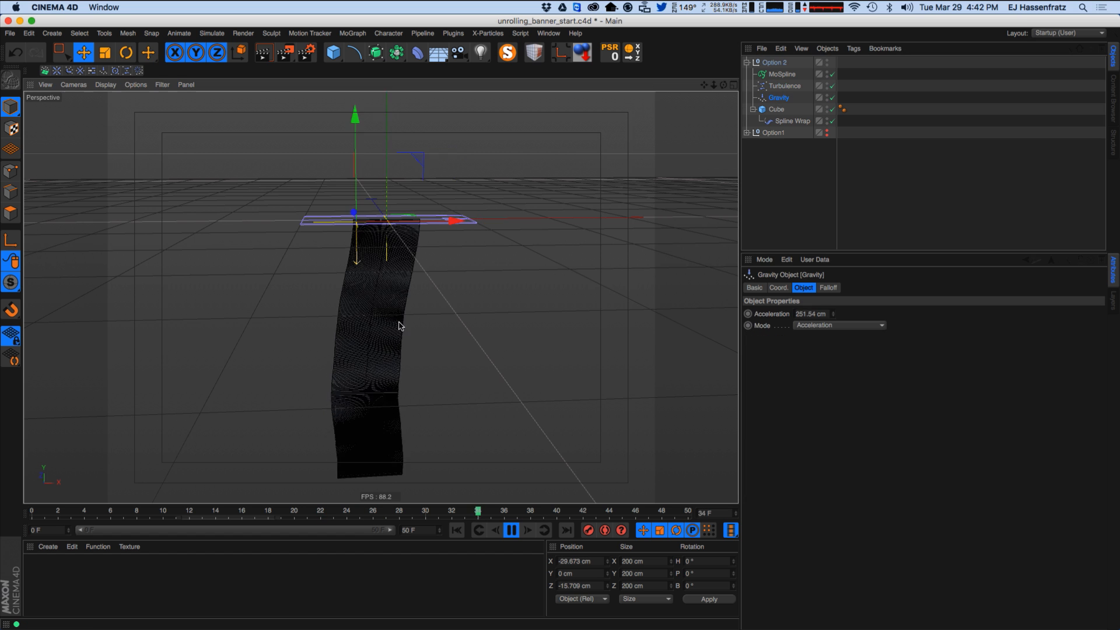
pyautogui.keyDown('alt'); pyautogui.moveTo(394, 320); pyautogui.dragTo(455, 321); pyautogui.keyUp('alt')
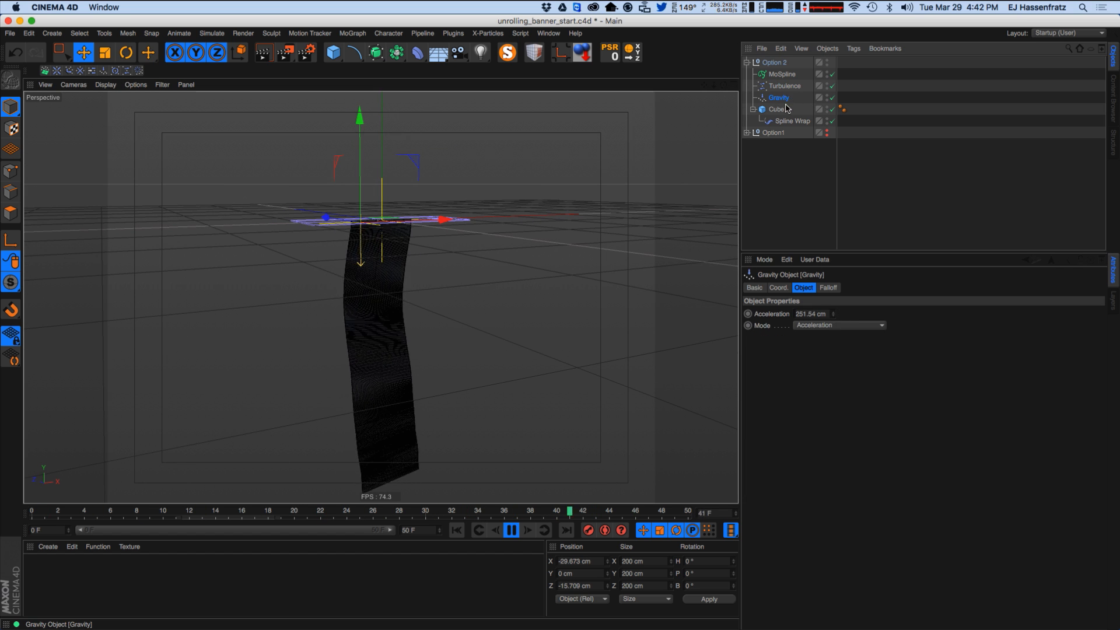
pyautogui.moveTo(833, 320); pyautogui.dragTo(833, 300)
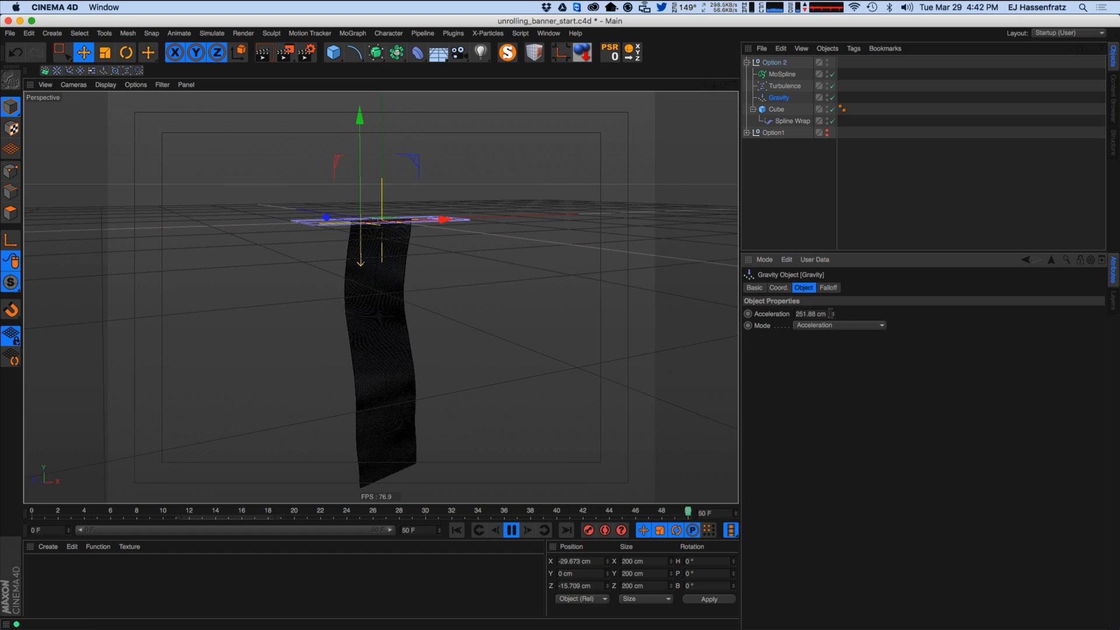
pyautogui.keyDown('alt'); pyautogui.moveTo(499, 280); pyautogui.dragTo(389, 329); pyautogui.keyUp('alt')
# Set the Turbulence object's Strength to 19.16 cm, Scale to 52.35 % and Frequency to 22.12 %.
pyautogui.click(784, 86)
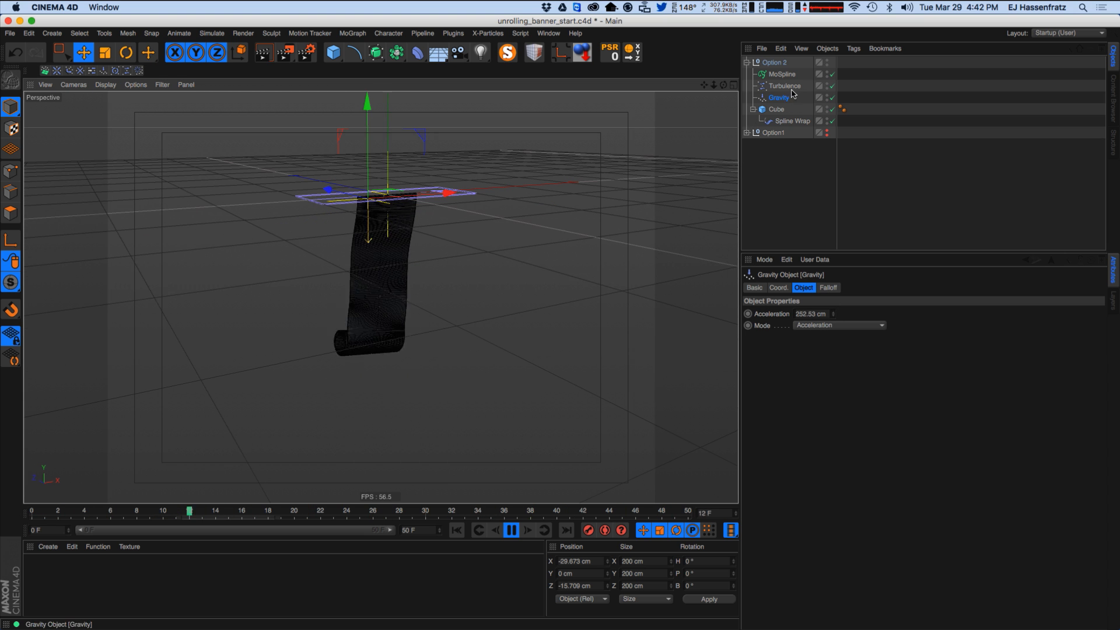
pyautogui.moveTo(849, 332); pyautogui.dragTo(845, 330)
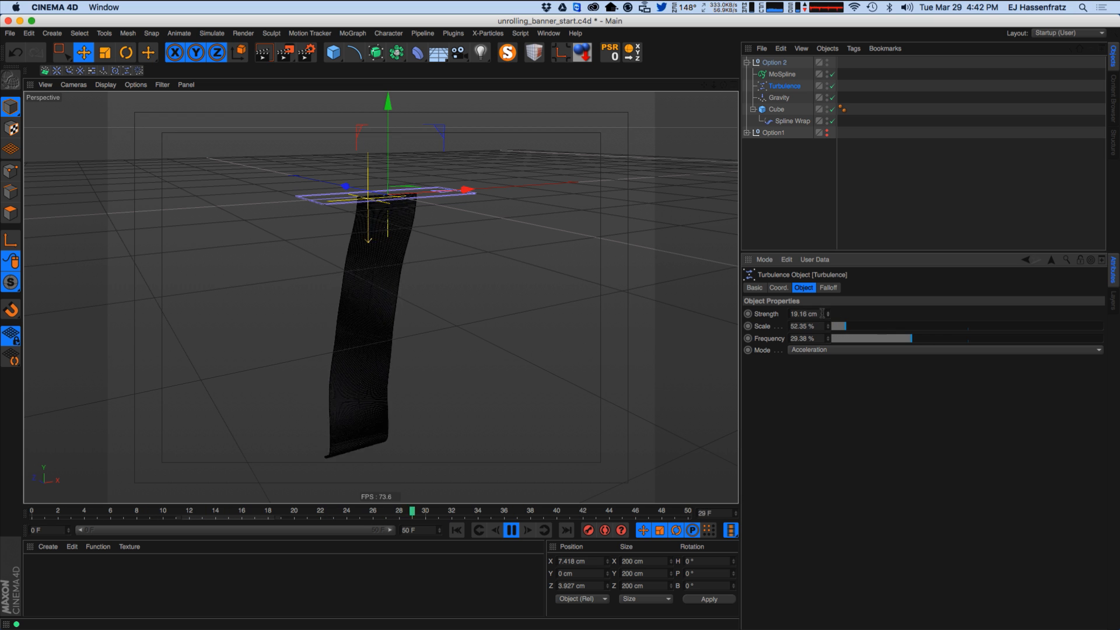
pyautogui.keyDown('alt'); pyautogui.moveTo(387, 388); pyautogui.dragTo(408, 362); pyautogui.keyUp('alt')
pyautogui.moveTo(903, 337); pyautogui.dragTo(891, 341)
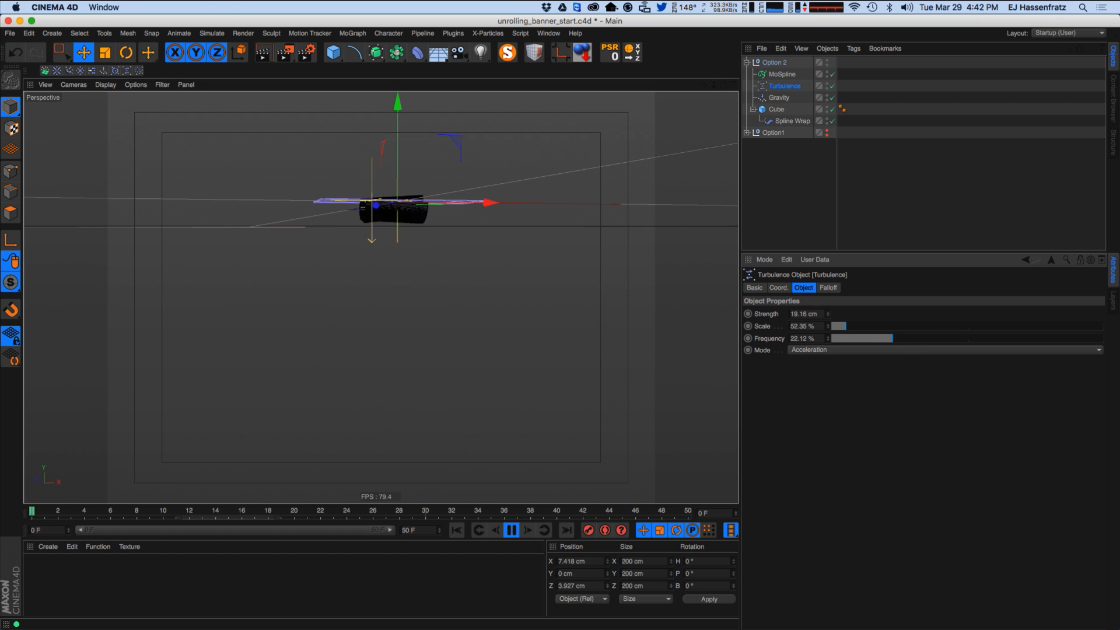
pyautogui.press('super+Tab')
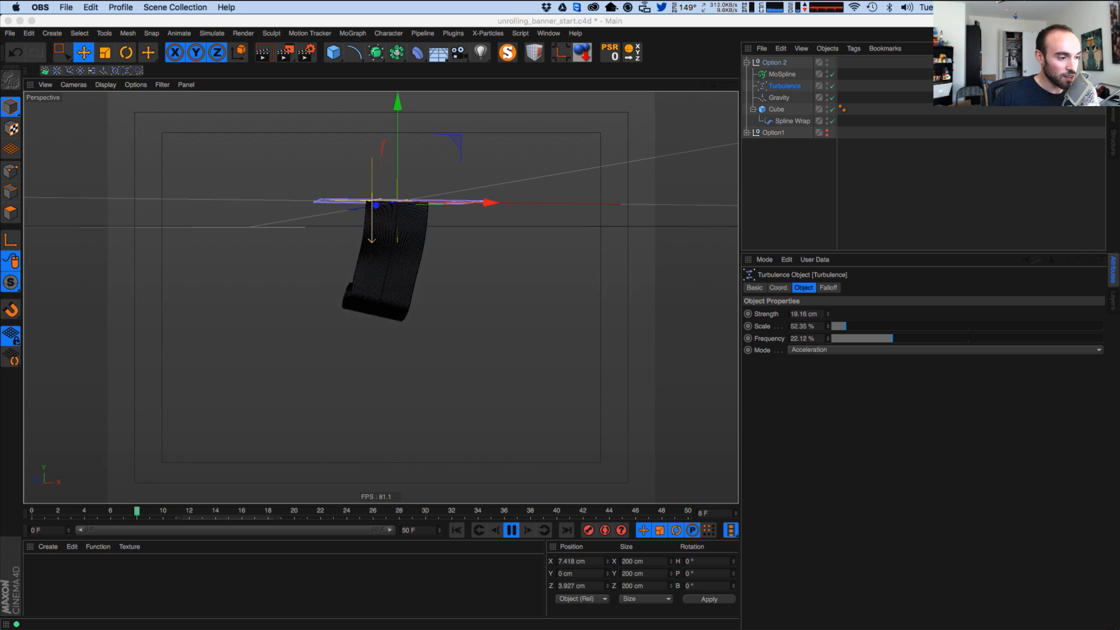